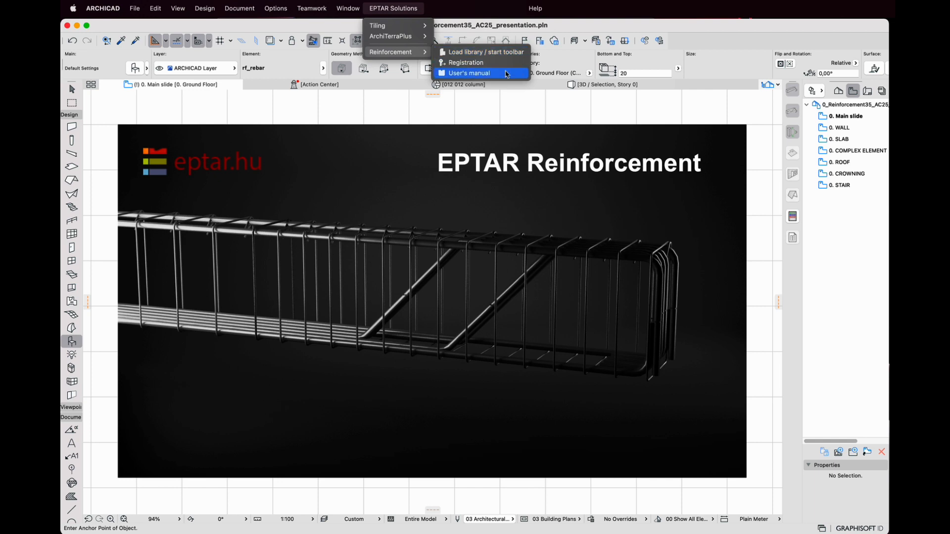
Step: Load the EPTAR Reinforcement library with its toolbar and dock the toolbar between the drawing area and the view list
click(461, 74)
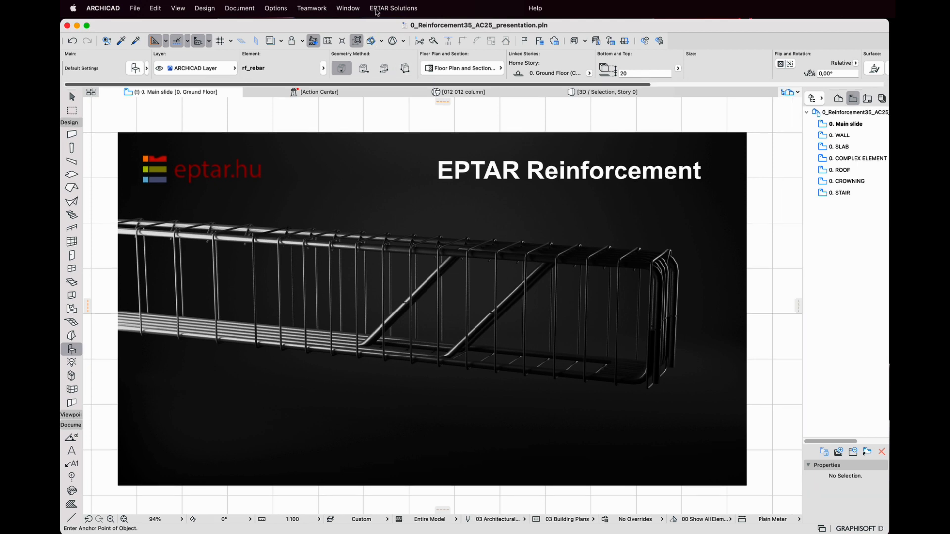
click(395, 9)
mouse_move(403, 52)
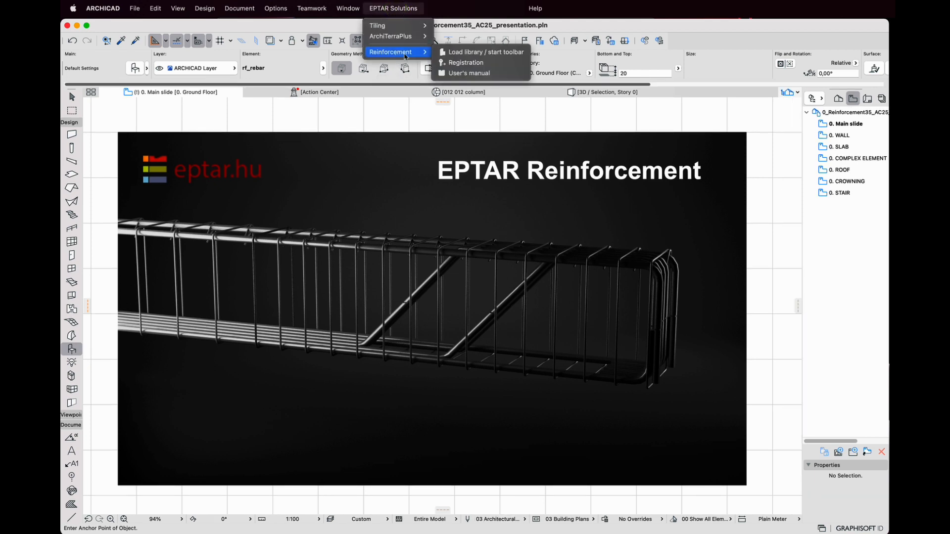
click(492, 53)
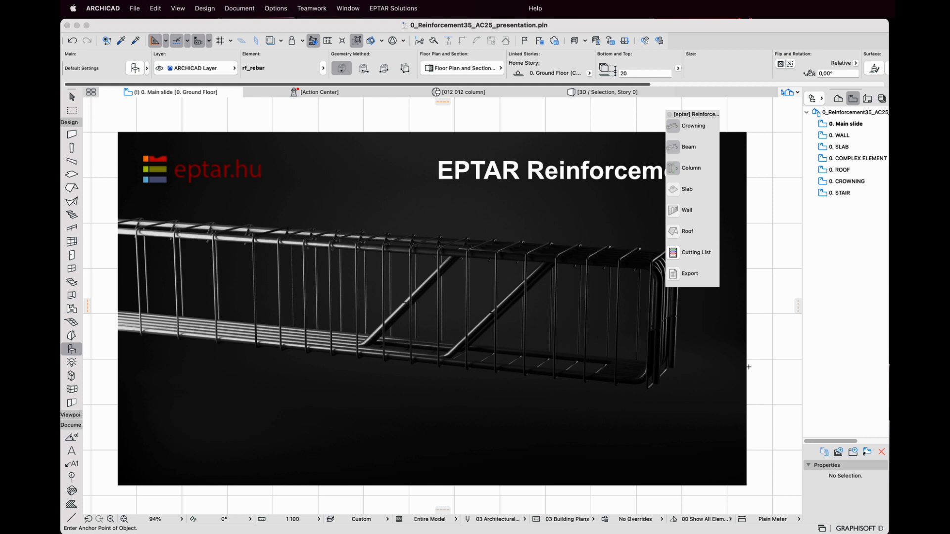
drag(695, 117, 798, 187)
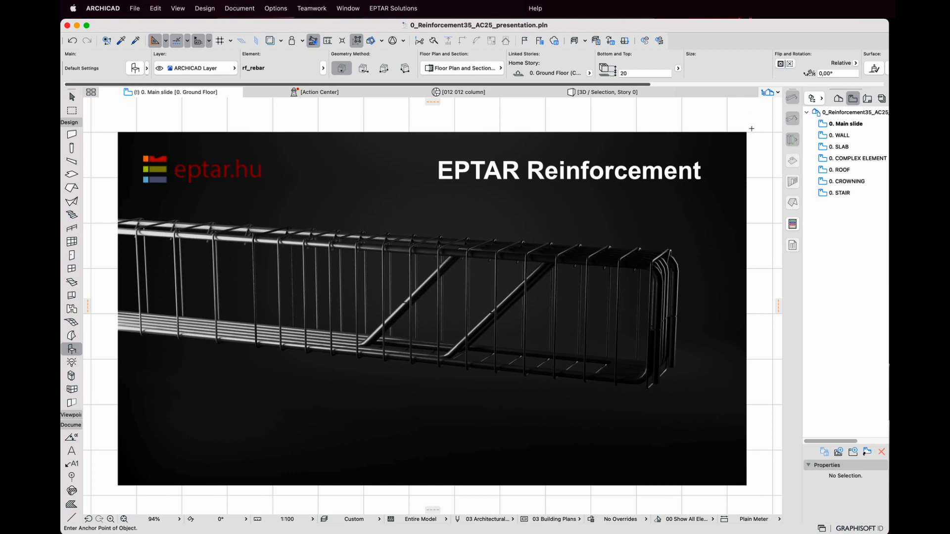
Step: Look through the Wall, Column, Beam, Slab and Roof tools that create elements for reinforcement
click(72, 134)
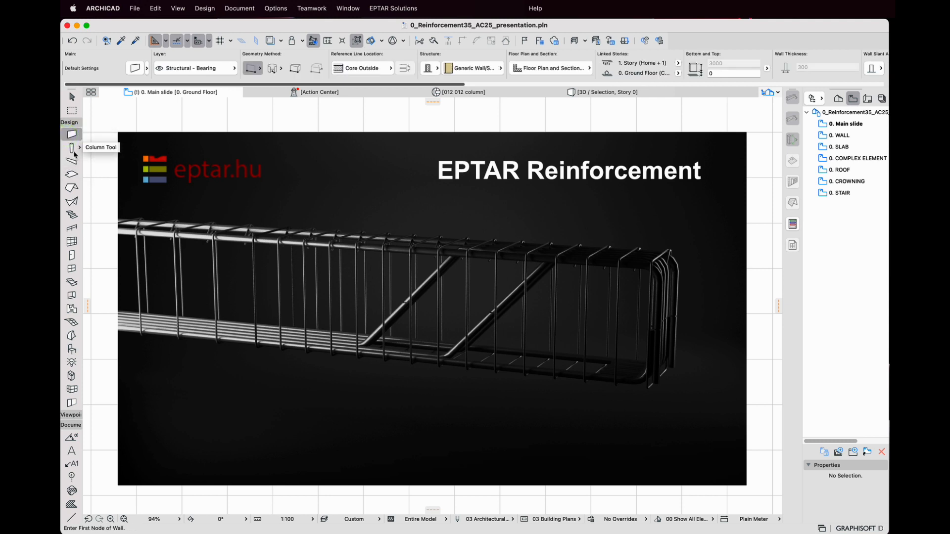
click(72, 148)
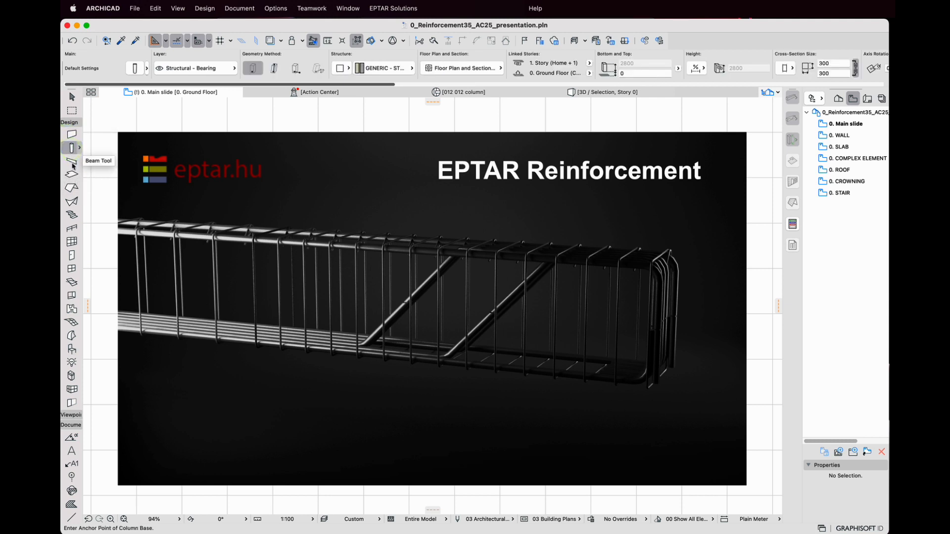
click(72, 162)
click(71, 174)
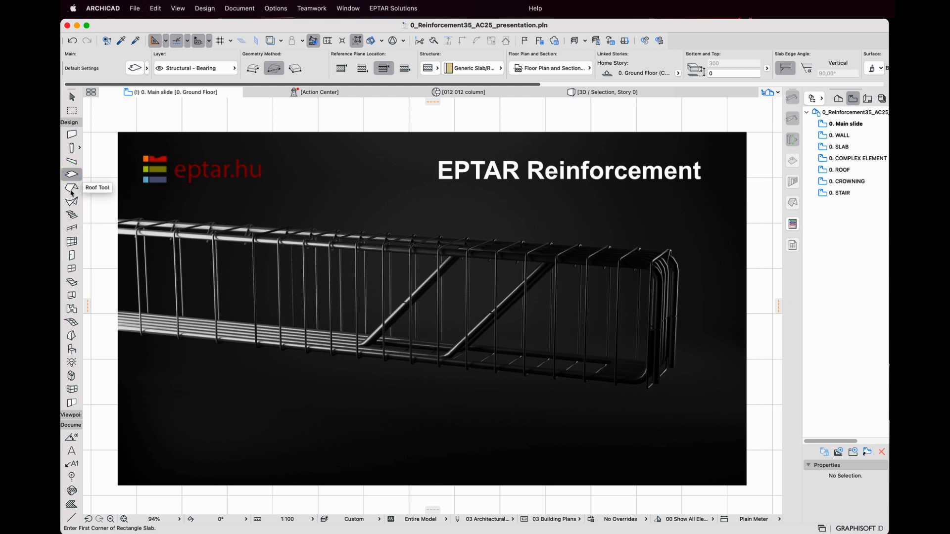
click(72, 188)
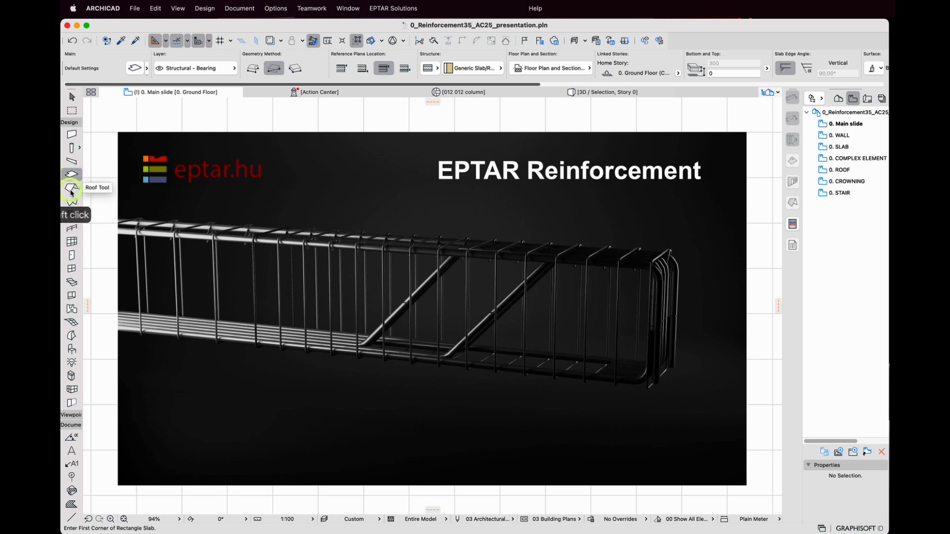
Step: Open the WALL view and select all five walls of the MESH building plan
double_click(825, 138)
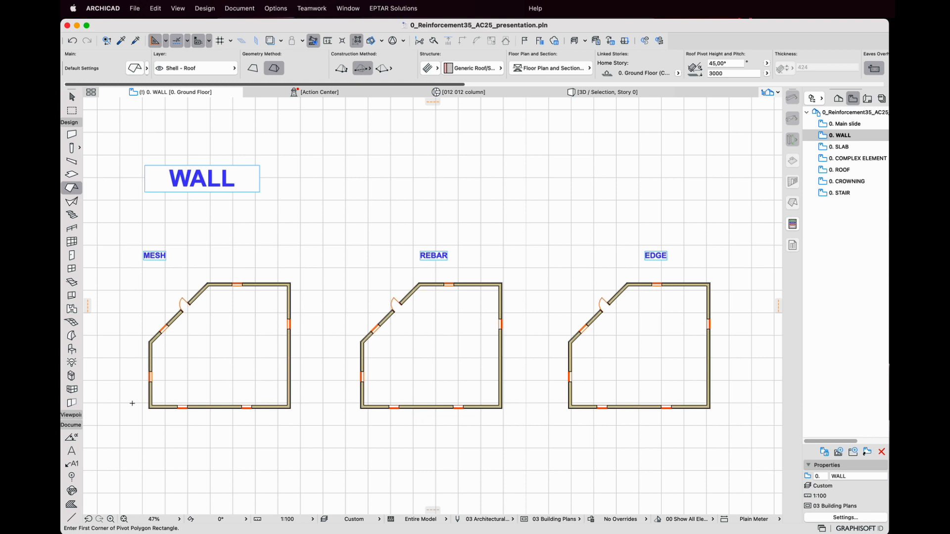
scroll(132, 403, up, 5)
middle_drag(220, 328, 314, 318)
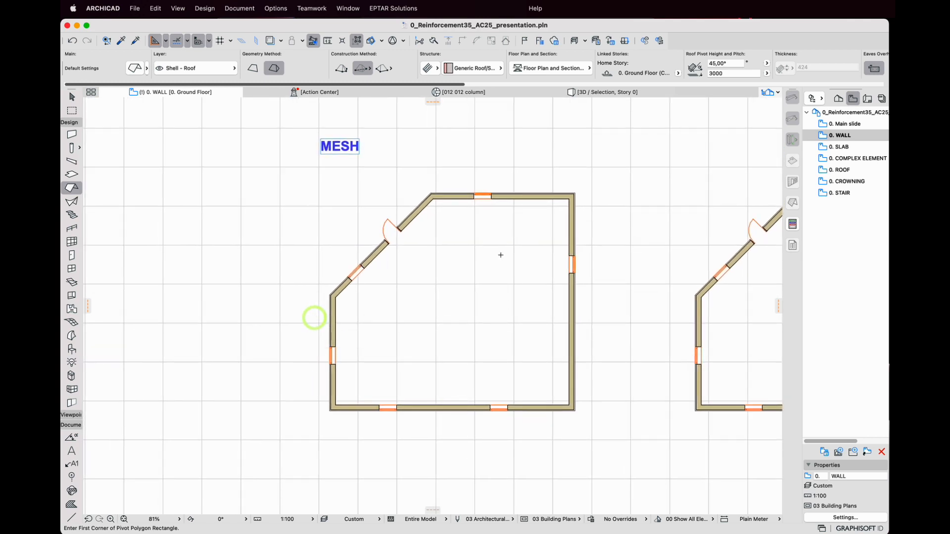
click(539, 194)
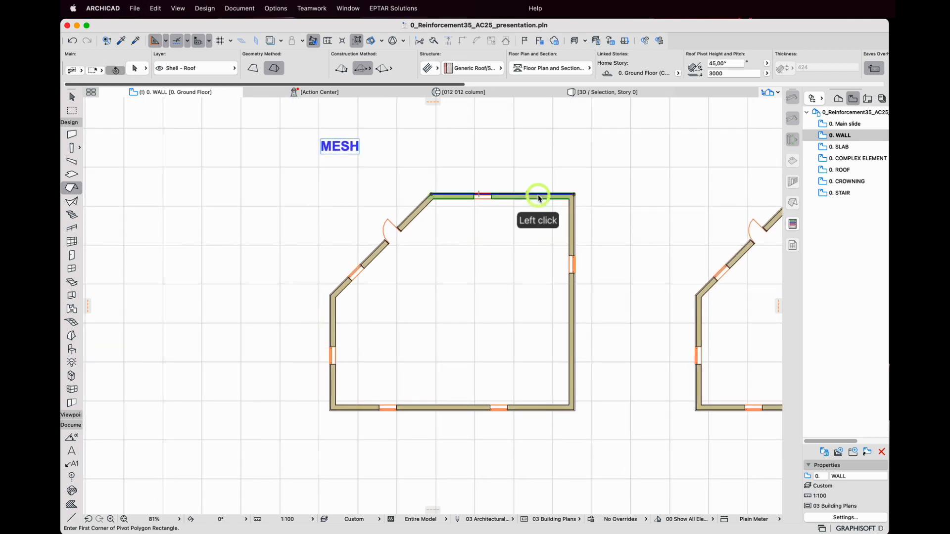
shift+click(572, 218)
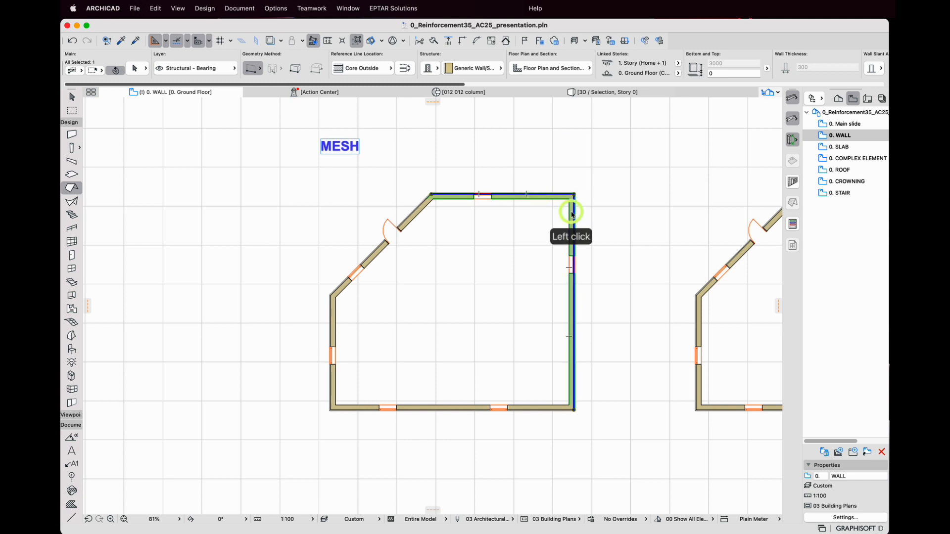
shift+click(546, 406)
shift+click(329, 366)
shift+click(369, 263)
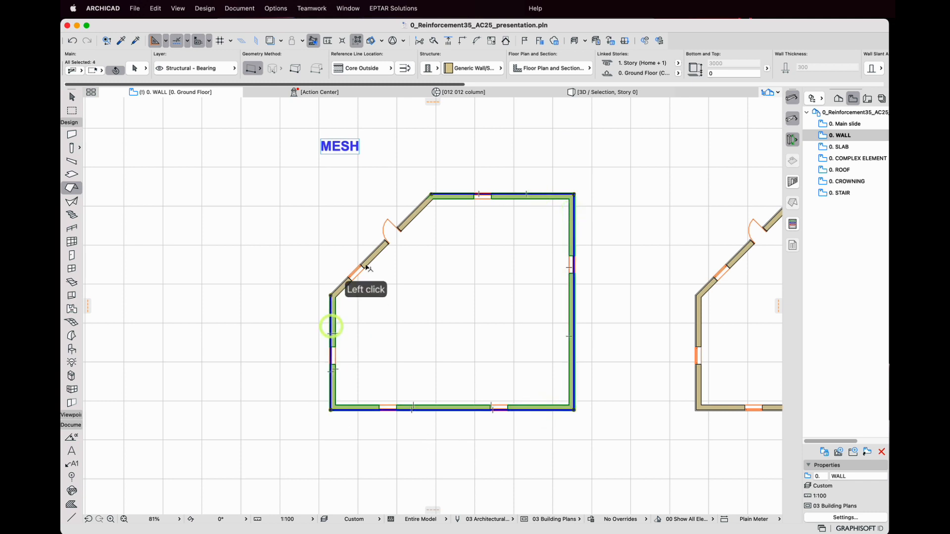
Step: Start wall reinforcement with the rf_mesh object and review its iron diameter, rebar quality and position options
click(793, 182)
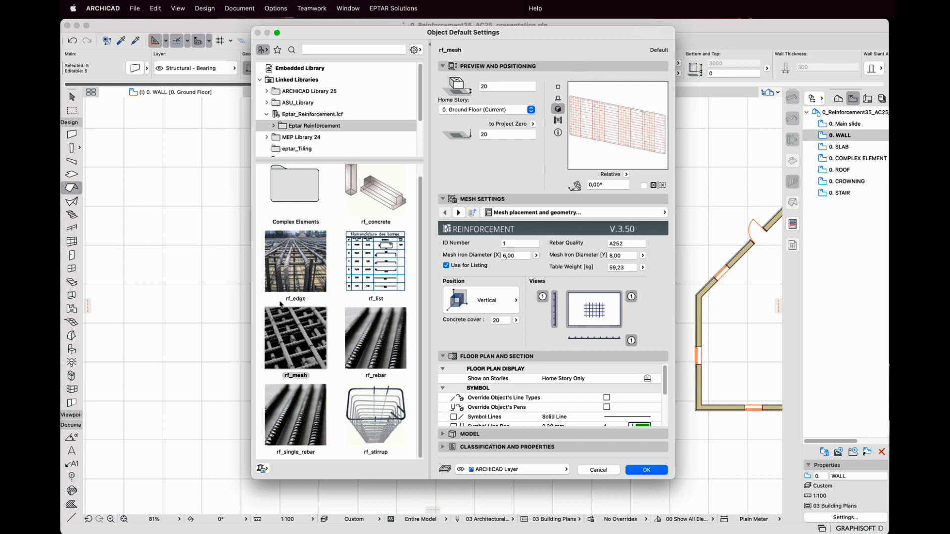
click(313, 368)
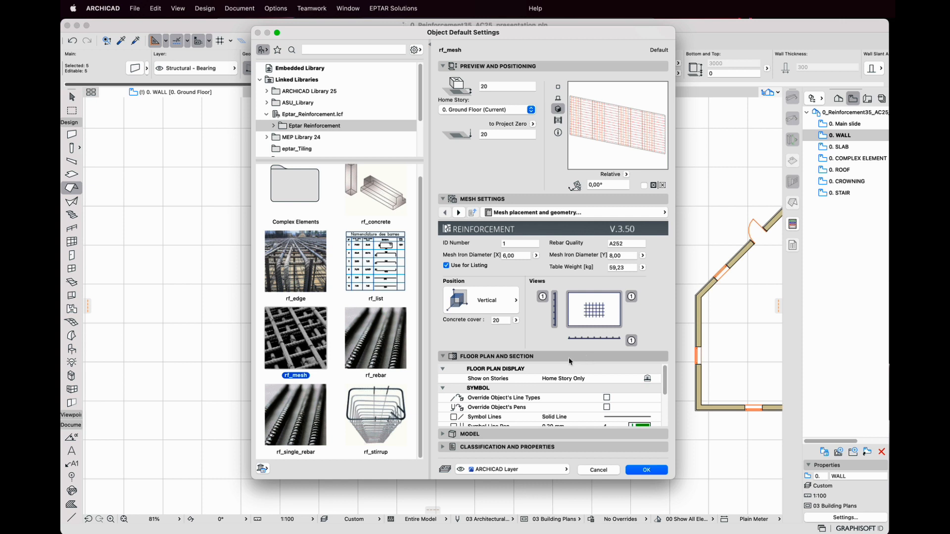
click(527, 253)
click(641, 244)
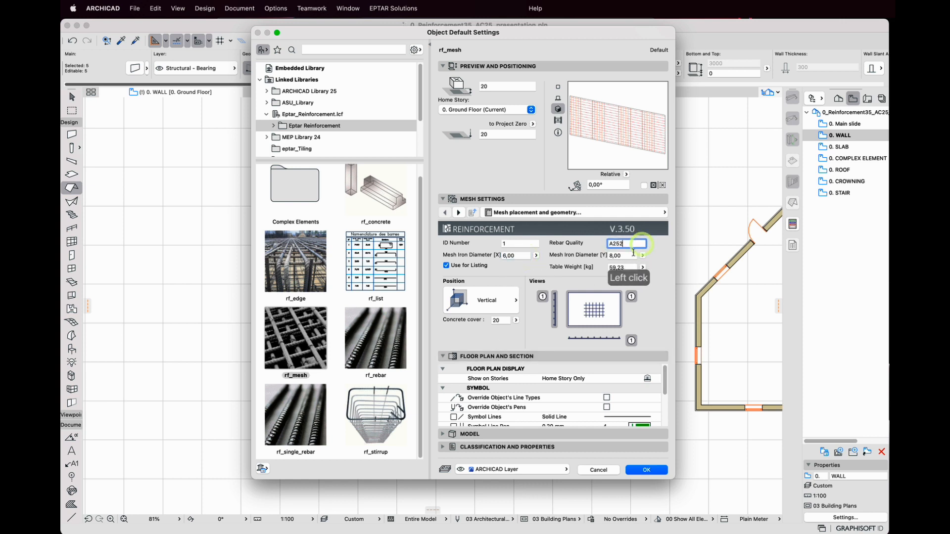
key(Tab)
click(480, 300)
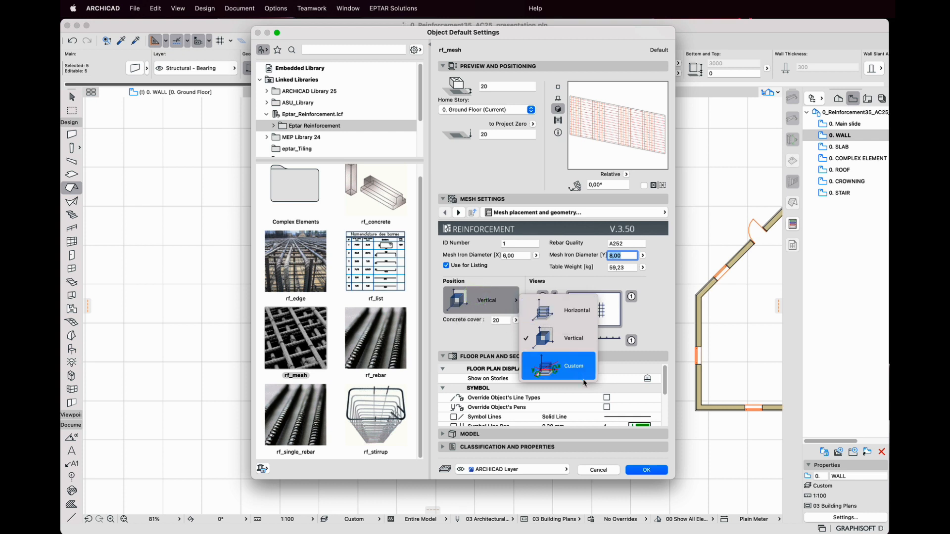
key(Escape)
Step: Show the mesh's 2D symbol preview and check how switching its side and front views off and on affects it
click(558, 87)
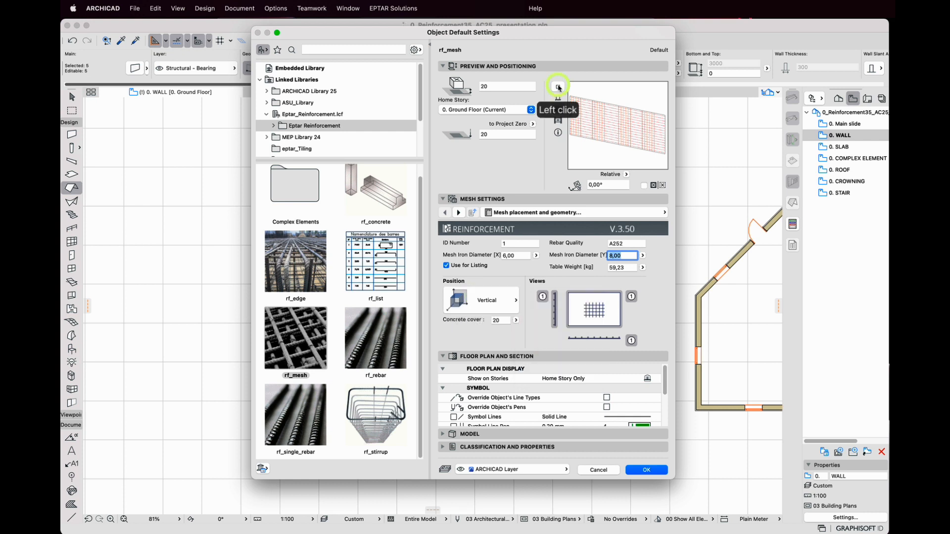
click(555, 308)
click(555, 309)
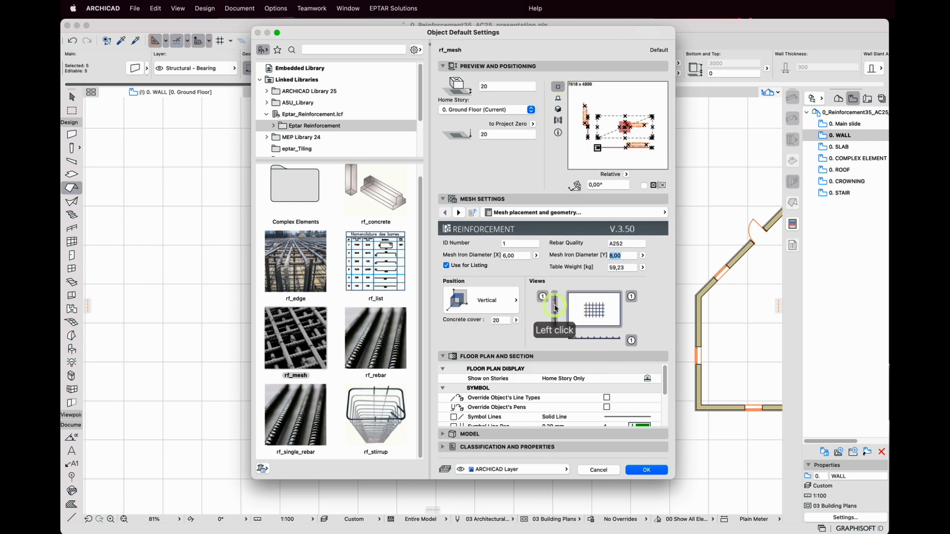
click(599, 311)
click(599, 313)
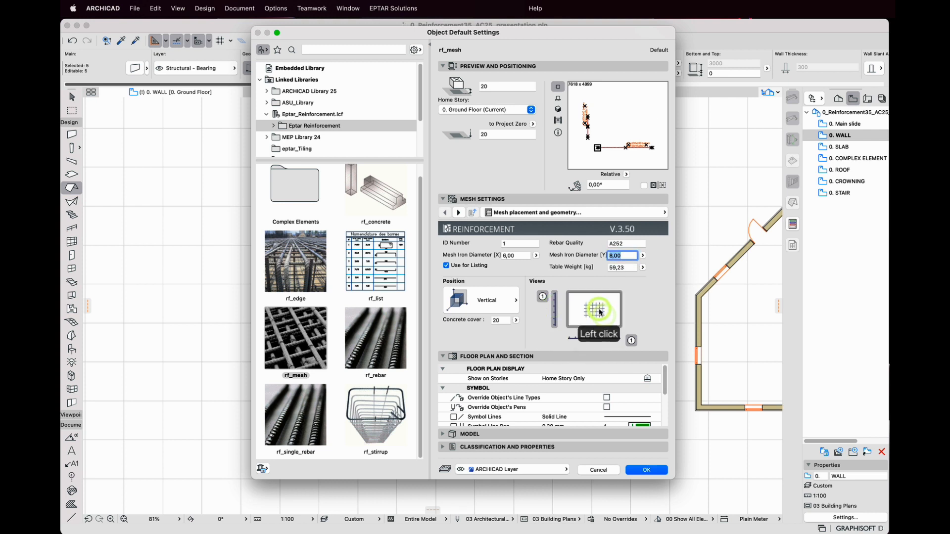
Step: Examine the mesh geometry and table distribution settings, trying Table Distribution on and off in the preview
click(460, 214)
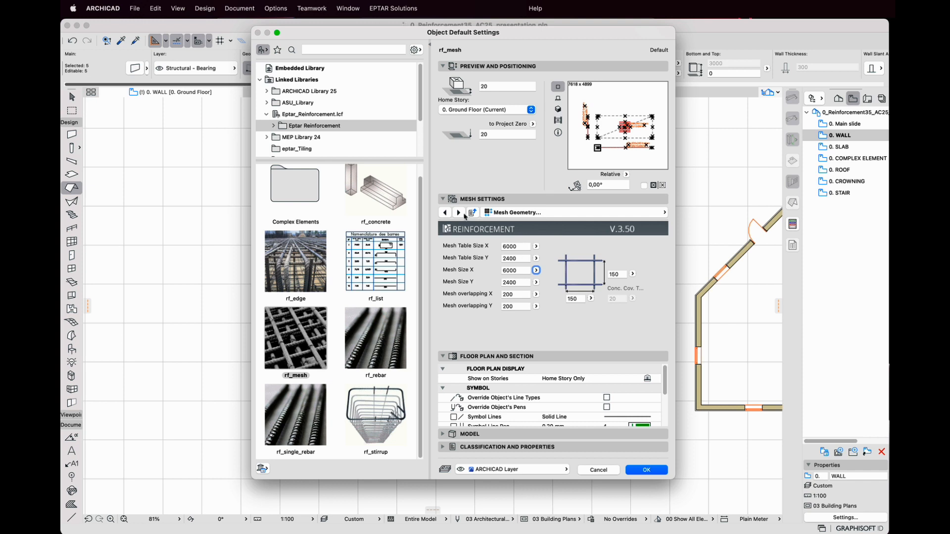
click(460, 214)
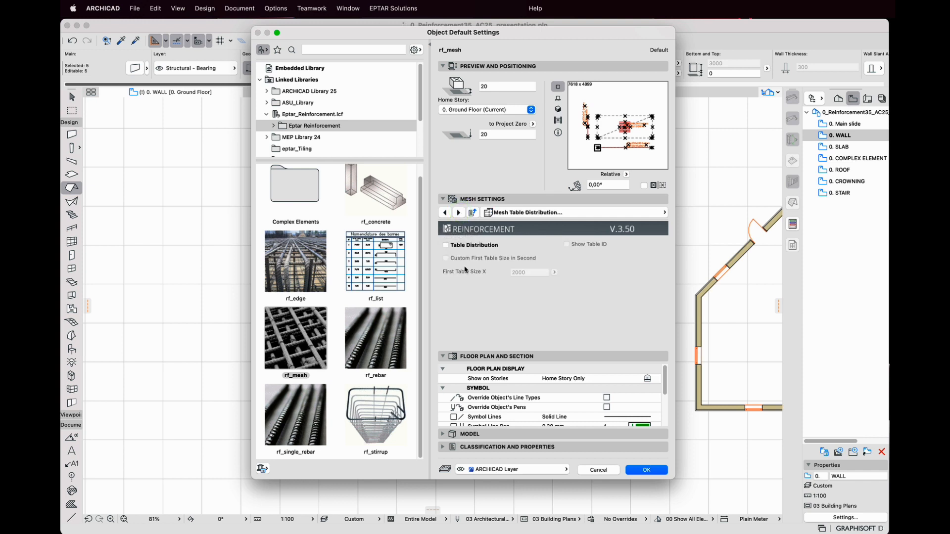
click(458, 247)
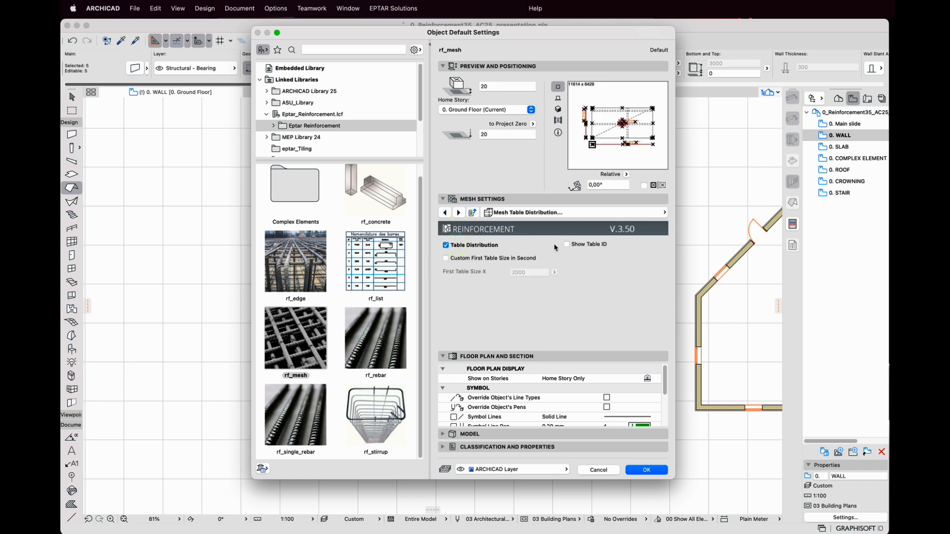
click(459, 213)
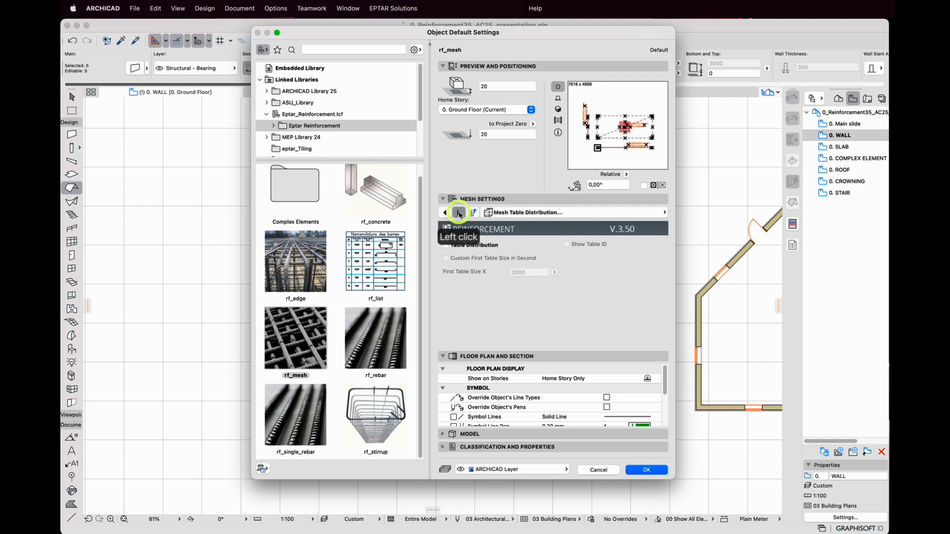
Step: Examine the mesh bending, 2D representation and label settings
click(459, 213)
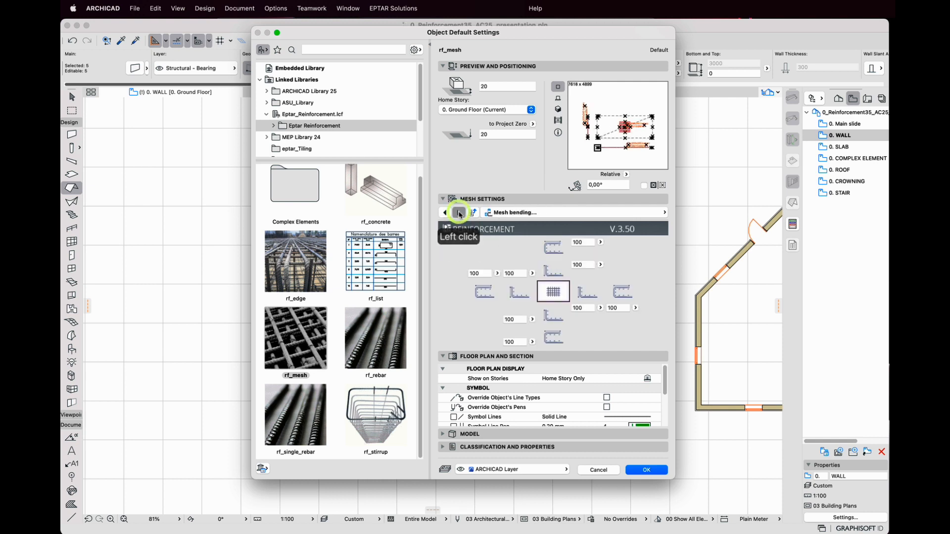
click(459, 213)
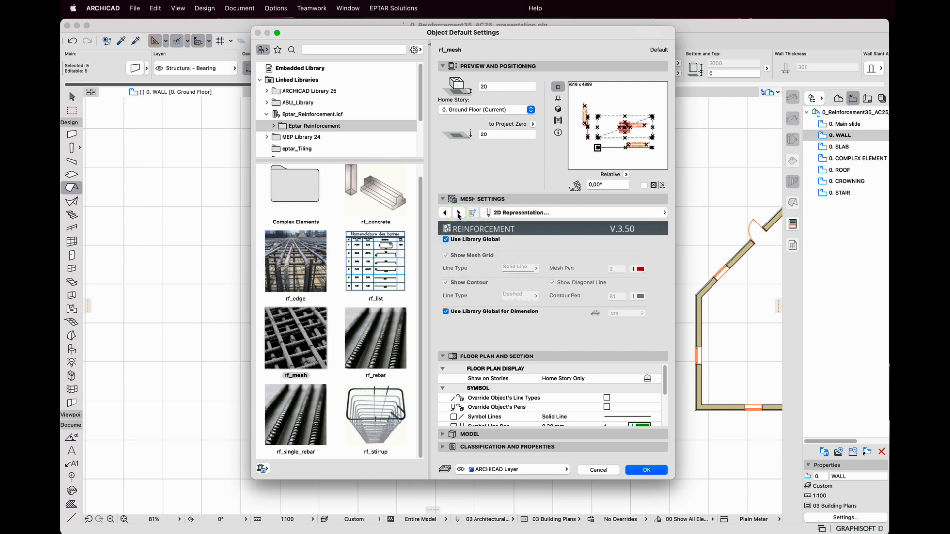
click(458, 213)
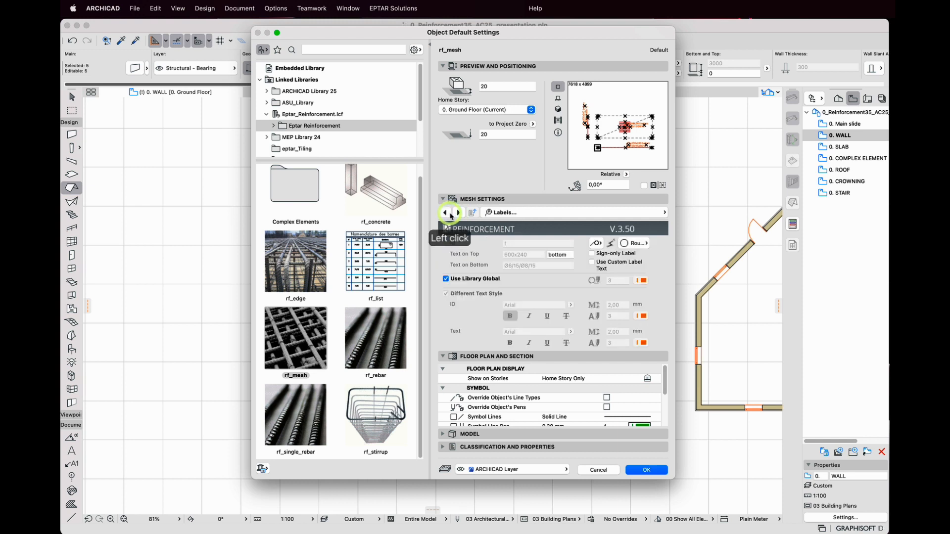
click(627, 244)
click(490, 213)
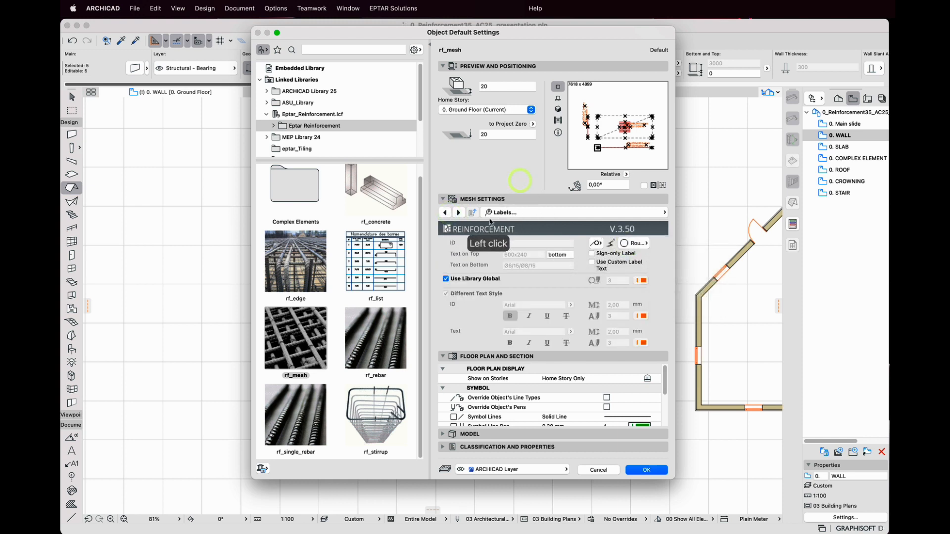
click(458, 213)
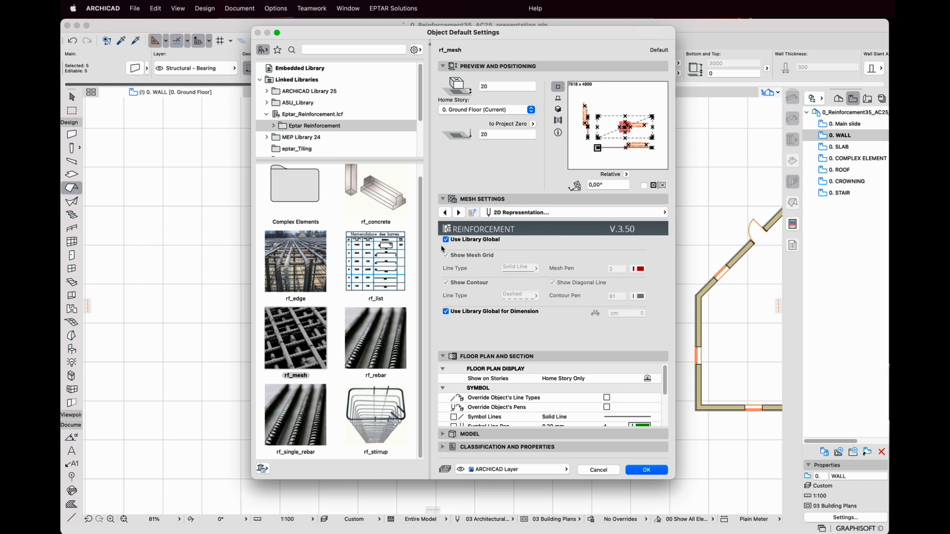
Step: Accept the mesh settings, place the mesh on the outer side of each selected wall, and finish without additional reinforcement
click(652, 471)
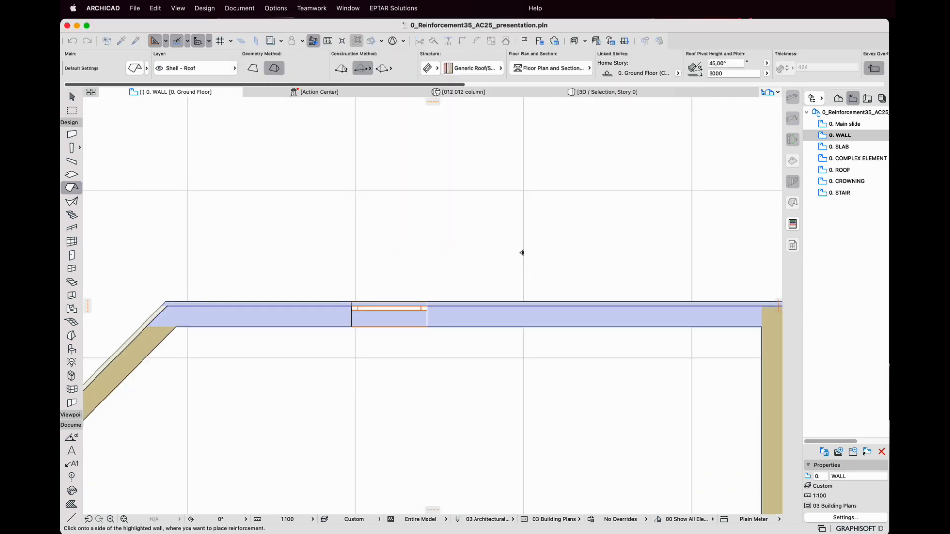
scroll(522, 252, down, 3)
scroll(505, 261, up, 4)
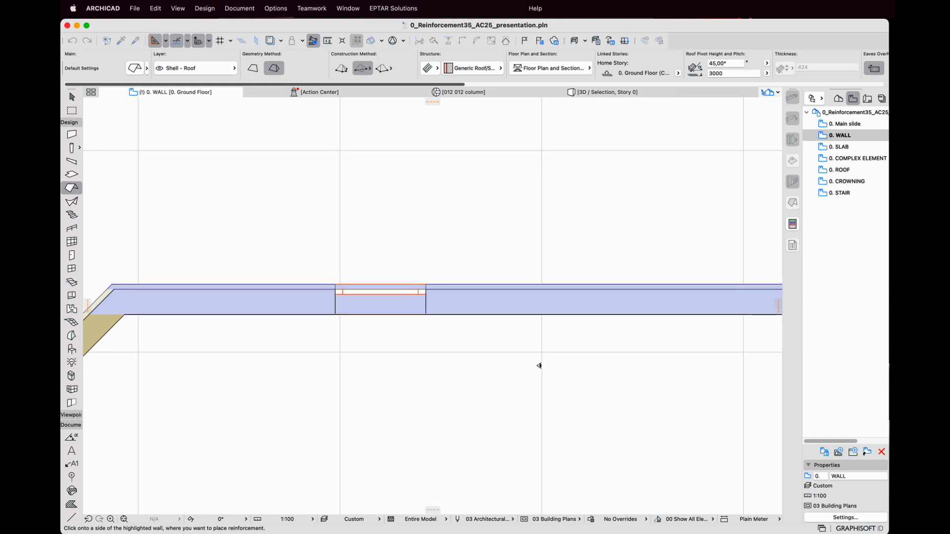
click(496, 248)
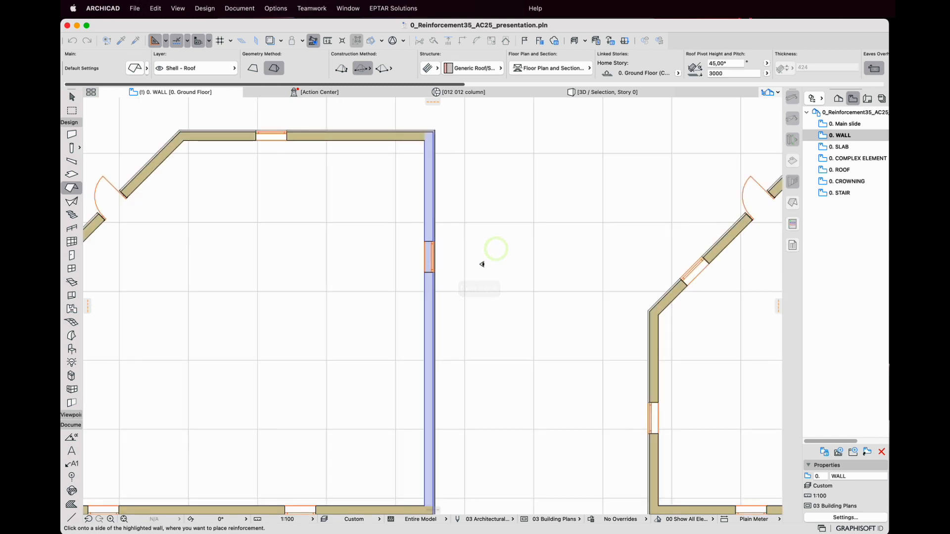
click(450, 266)
click(484, 328)
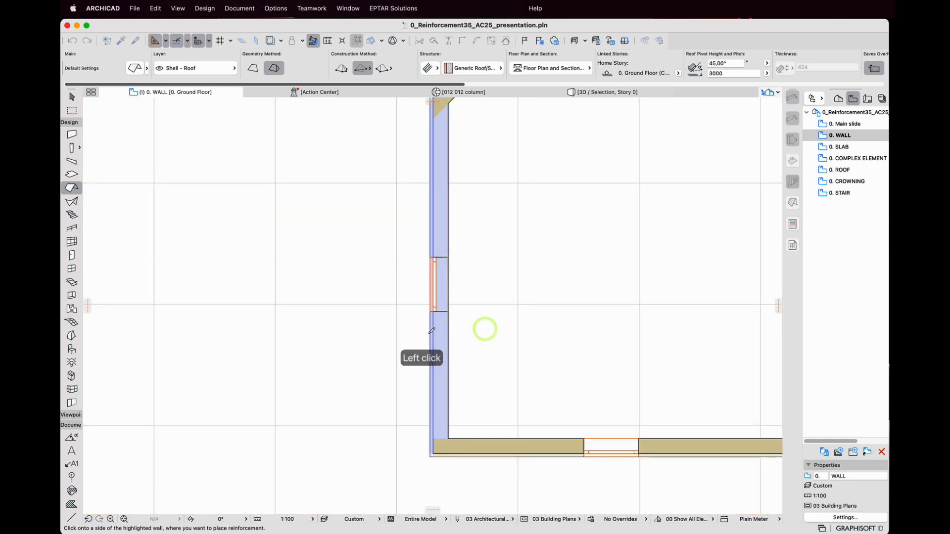
click(397, 325)
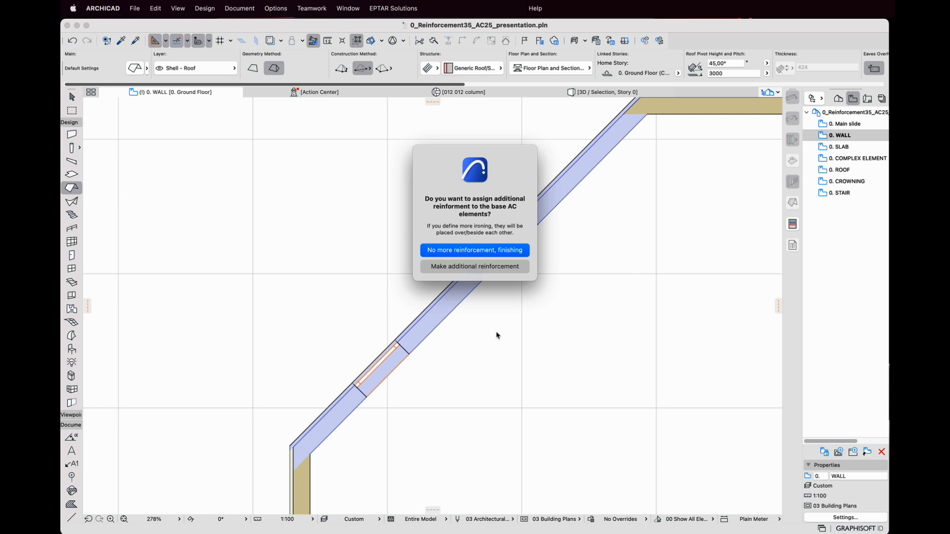
click(503, 252)
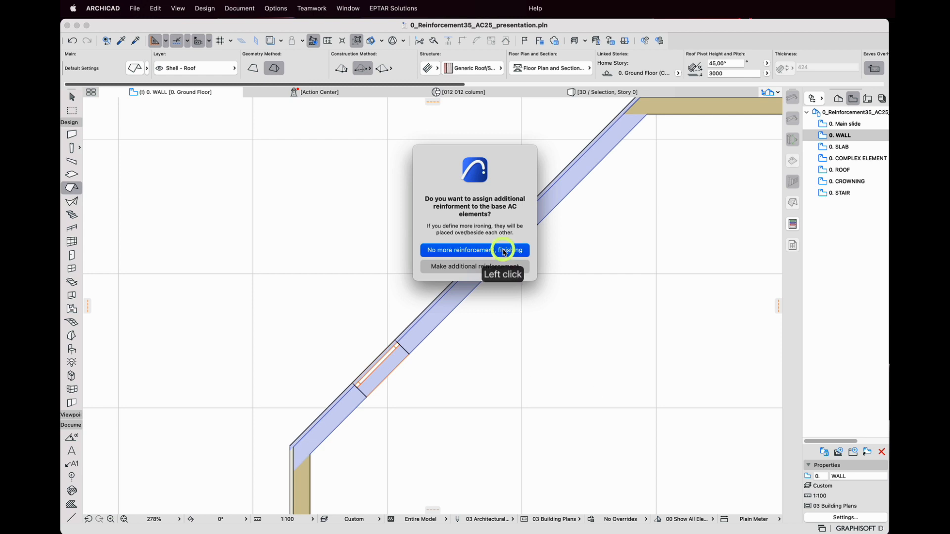
Step: Examine the placed mesh views and labels around the MESH plan, selecting the diagonal wall's mesh to check which parts belong to it
scroll(314, 227, down, 5)
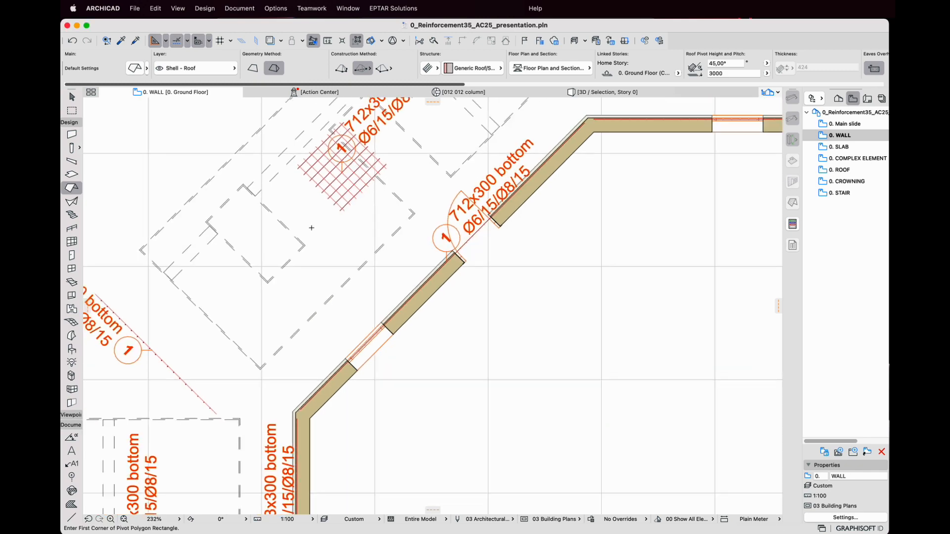
scroll(323, 227, down, 3)
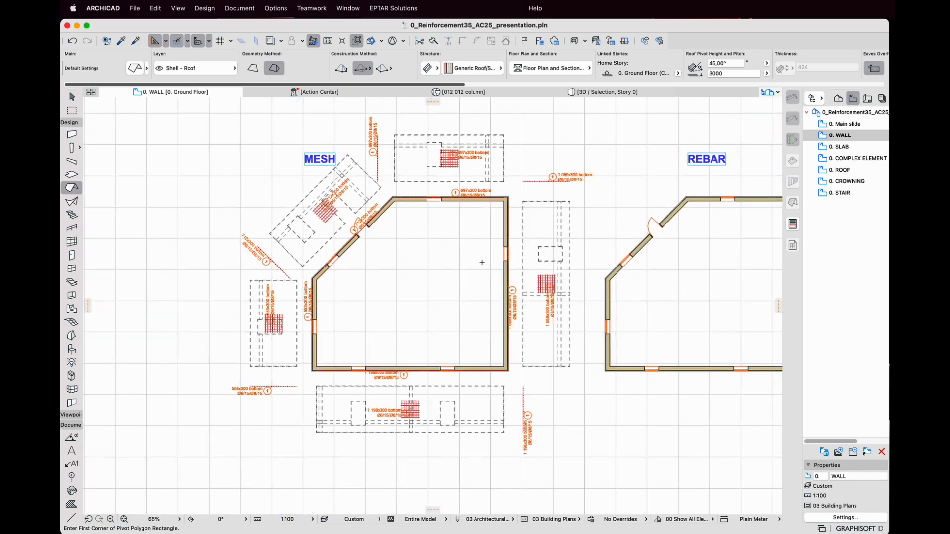
scroll(402, 301, up, 3)
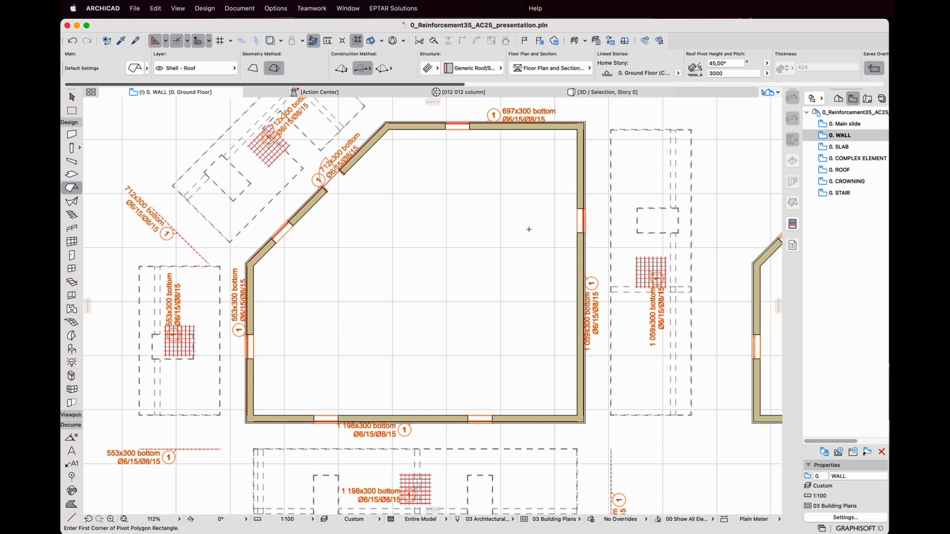
scroll(525, 226, down, 2)
scroll(291, 137, up, 3)
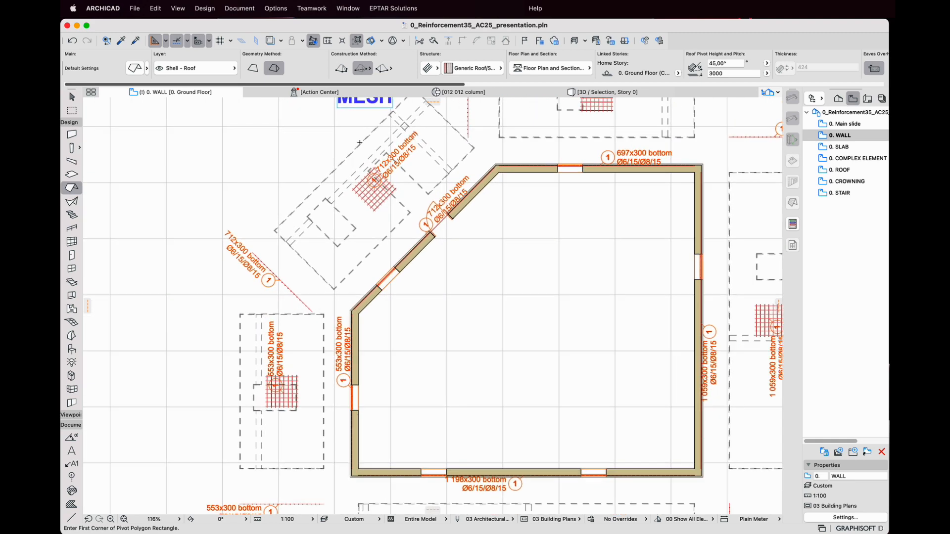
click(356, 216)
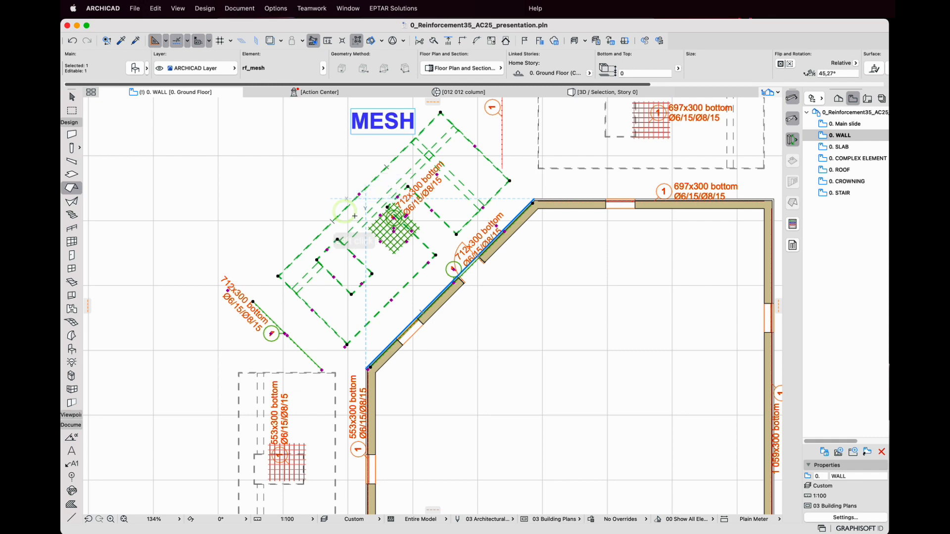
click(292, 181)
scroll(293, 176, down, 3)
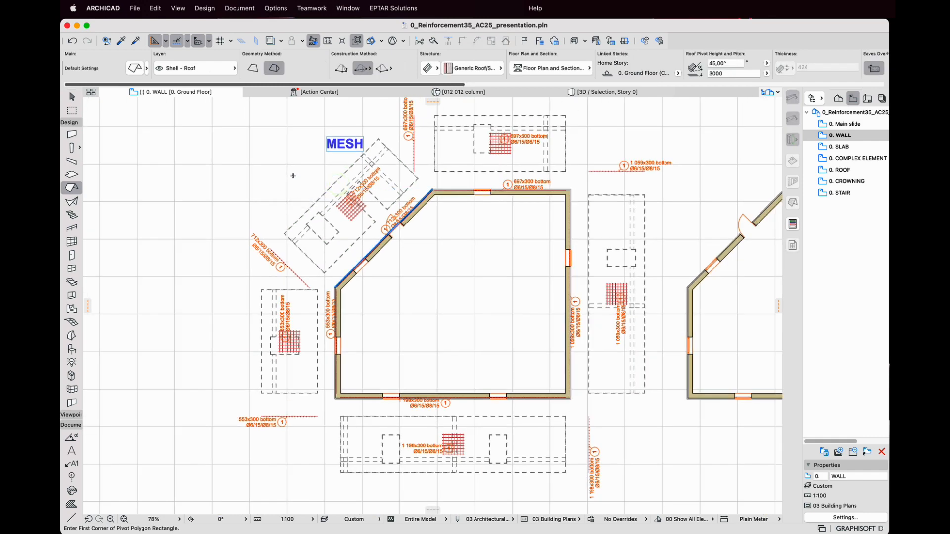
Step: Select the whole MESH building with its meshes and show only this selection in 3D, viewed from above
scroll(294, 176, down, 3)
shift+click(238, 132)
click(469, 327)
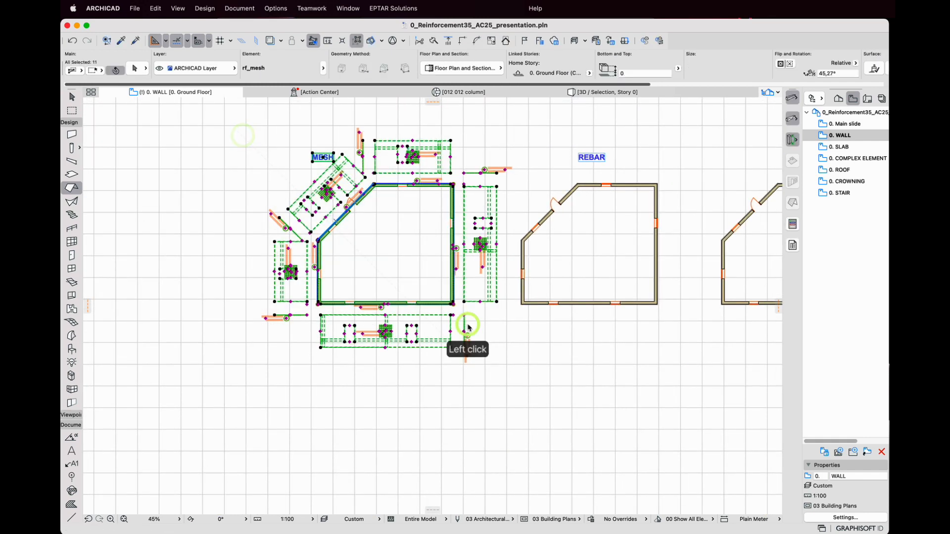
click(148, 519)
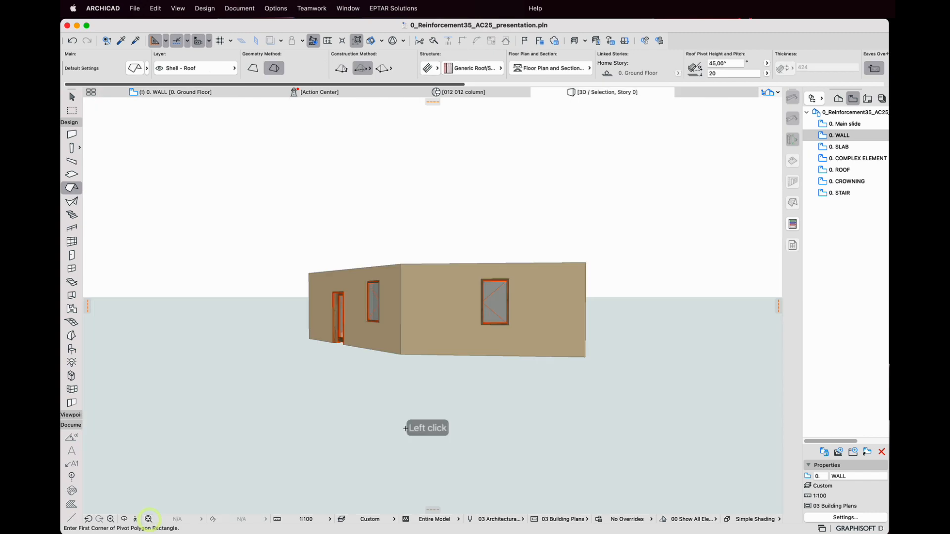
middle_drag(502, 322, 524, 386)
Step: Switch the 3D view to wireframe and examine how the meshes run through the walls and around the openings
right_click(580, 176)
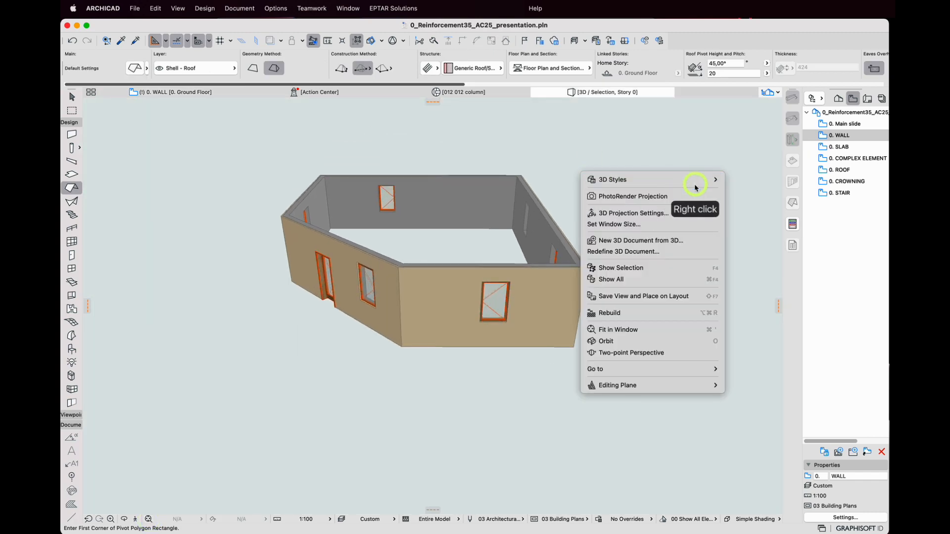
mouse_move(692, 179)
click(764, 294)
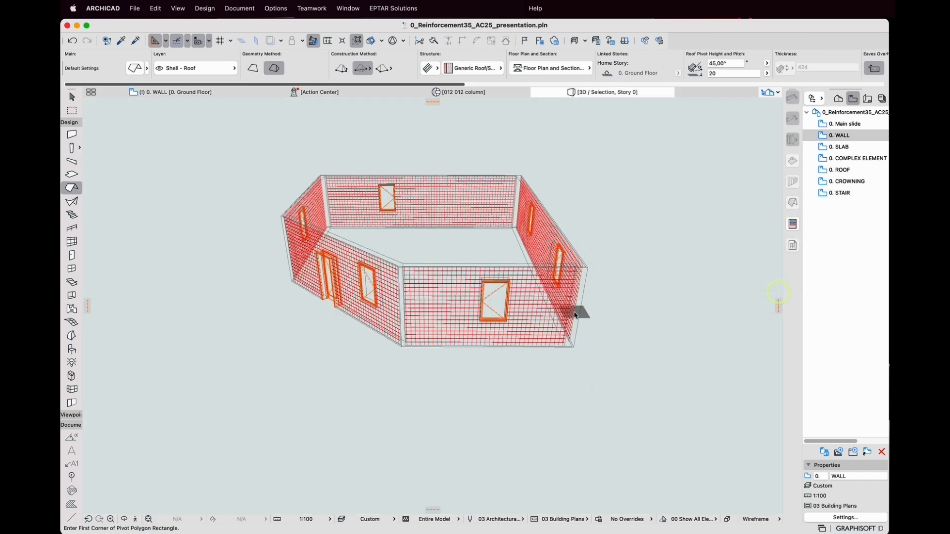
scroll(544, 317, up, 10)
shift+middle_drag(505, 324, 658, 290)
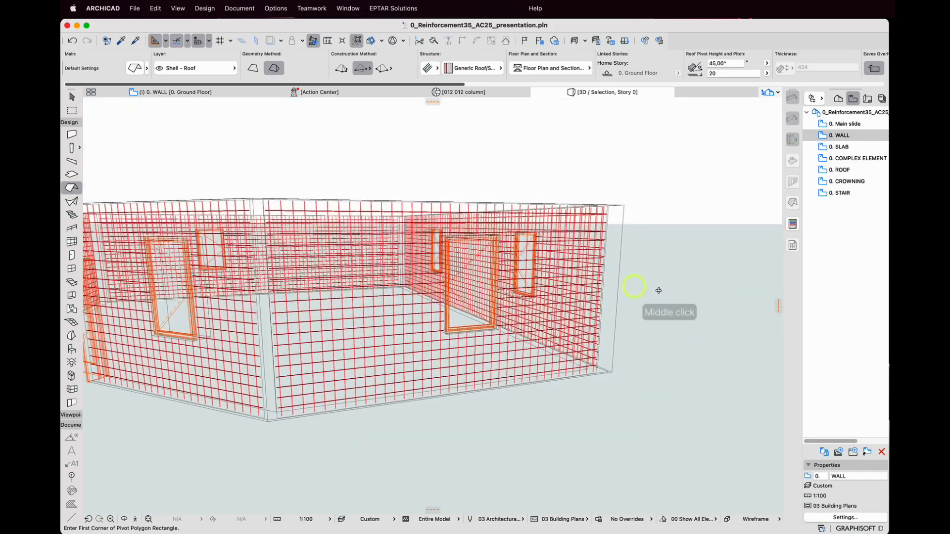
Step: Return to the floor plan and place a 900 × 1500 Window 25 in the MESH plan's right-hand wall, below its existing window
click(168, 92)
click(494, 355)
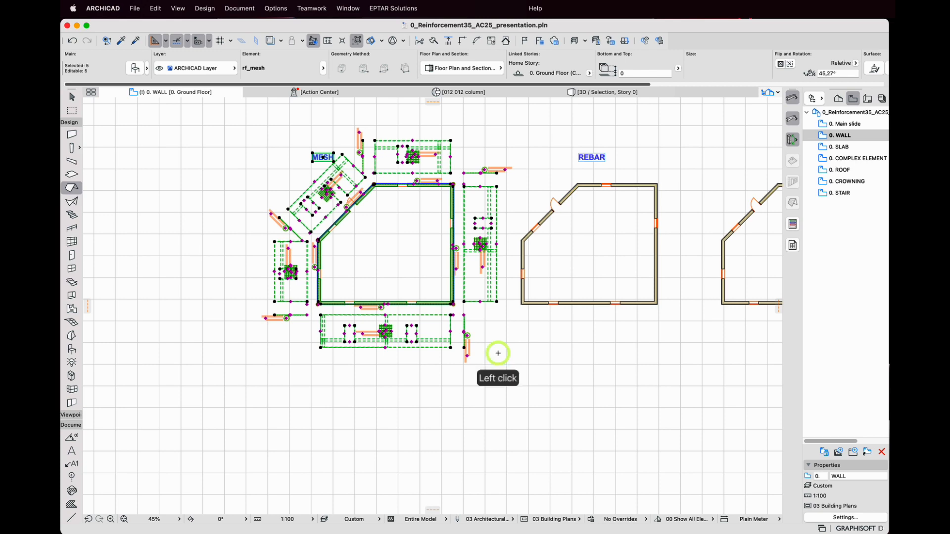
scroll(487, 346, up, 10)
scroll(484, 184, down, 4)
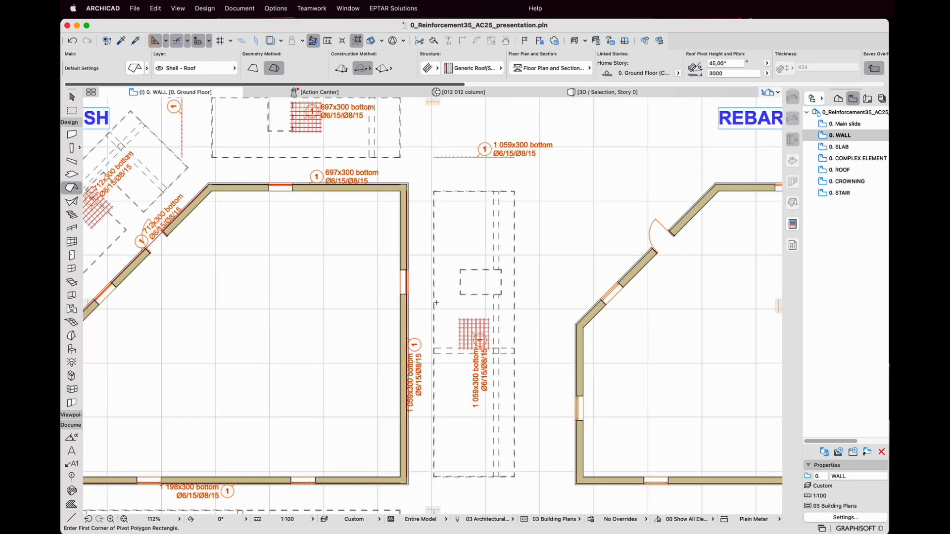
middle_drag(402, 326, 366, 251)
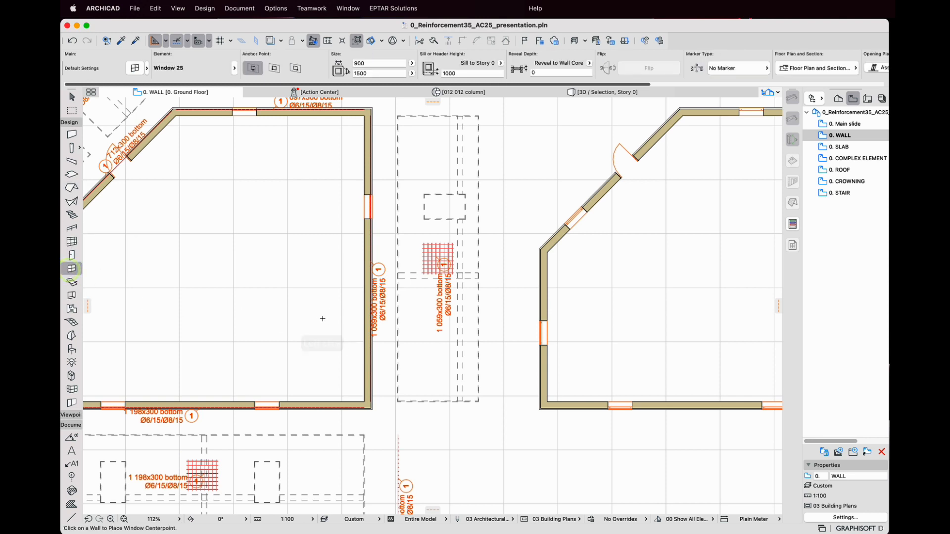
click(375, 316)
click(383, 326)
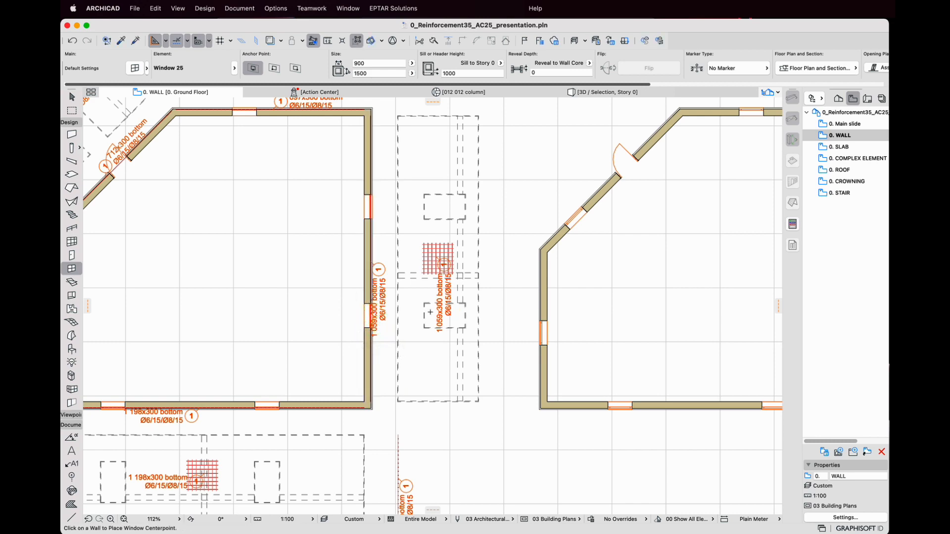
Step: Show only the right-hand wall's mesh in 3D to check its openings, and return to the floor plan
scroll(430, 312, up, 5)
click(498, 441)
right_click(523, 220)
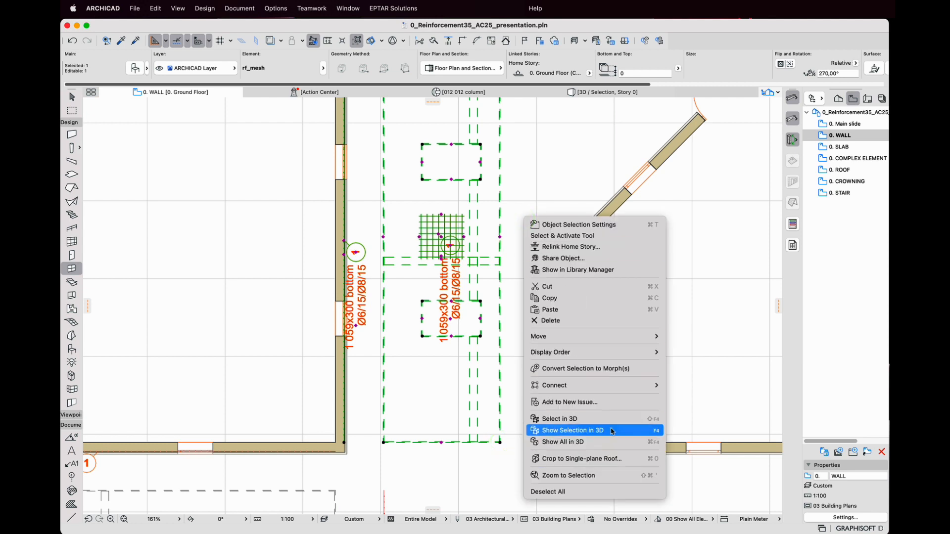
click(612, 431)
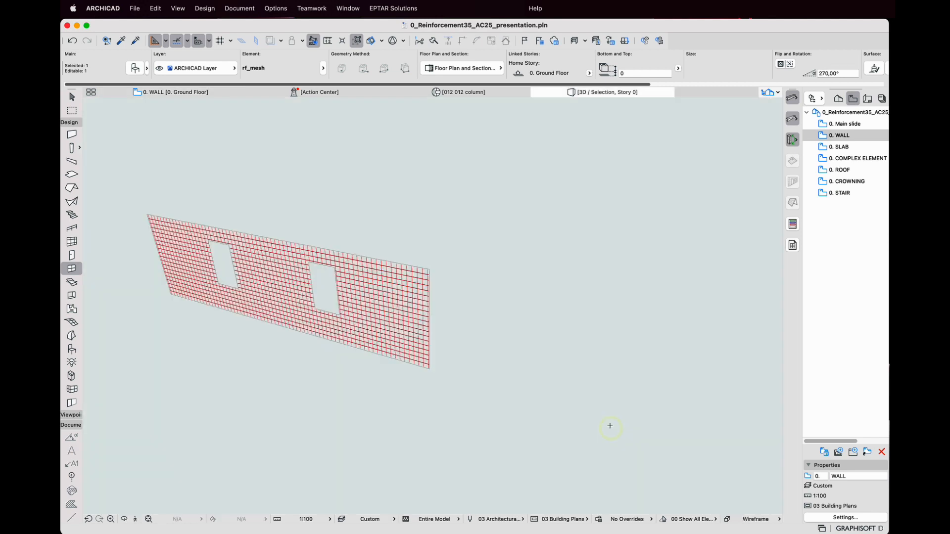
scroll(188, 255, up, 3)
key(F2)
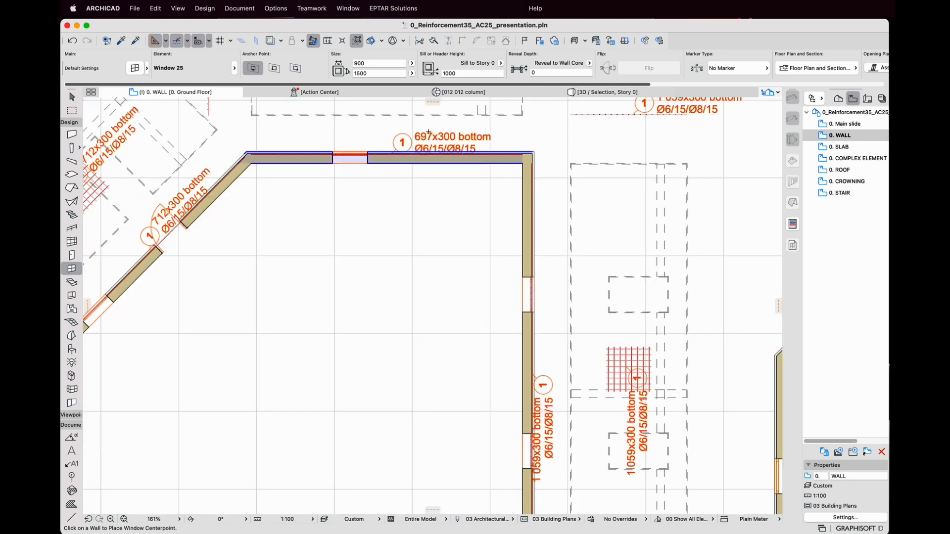
Step: Place rf_mesh reinforcement with the current settings on the inner side of the MESH plan's upper wall and finish without additional reinforcement
scroll(428, 139, up, 8)
scroll(427, 152, down, 5)
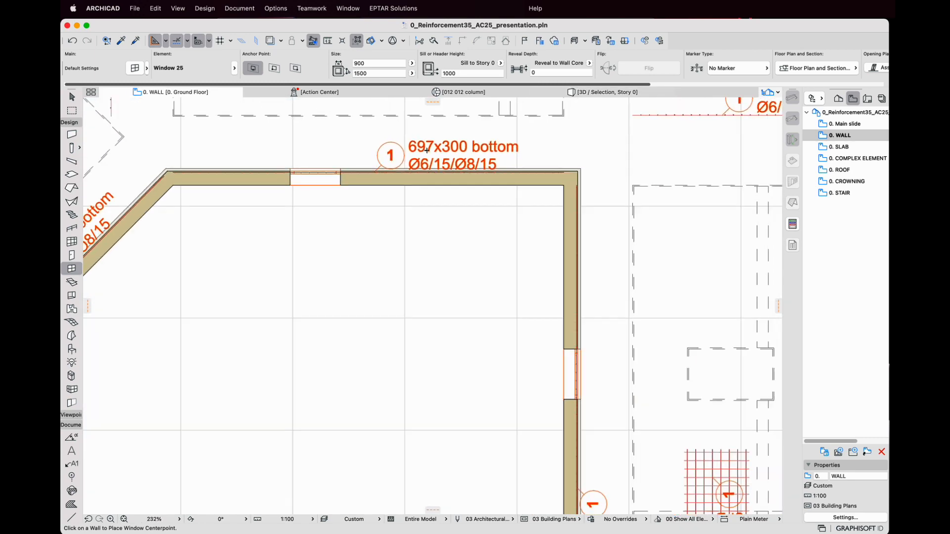
click(418, 181)
double_click(795, 182)
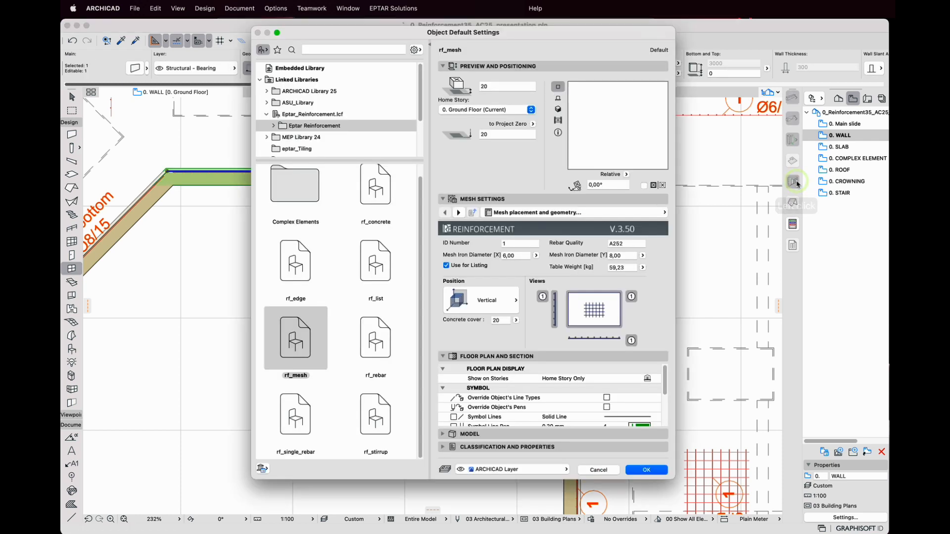
click(278, 350)
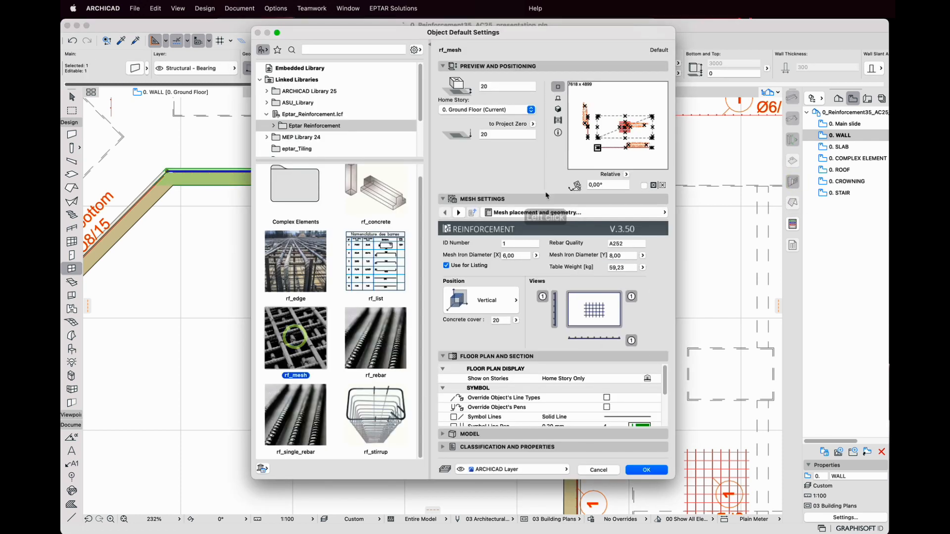
click(646, 469)
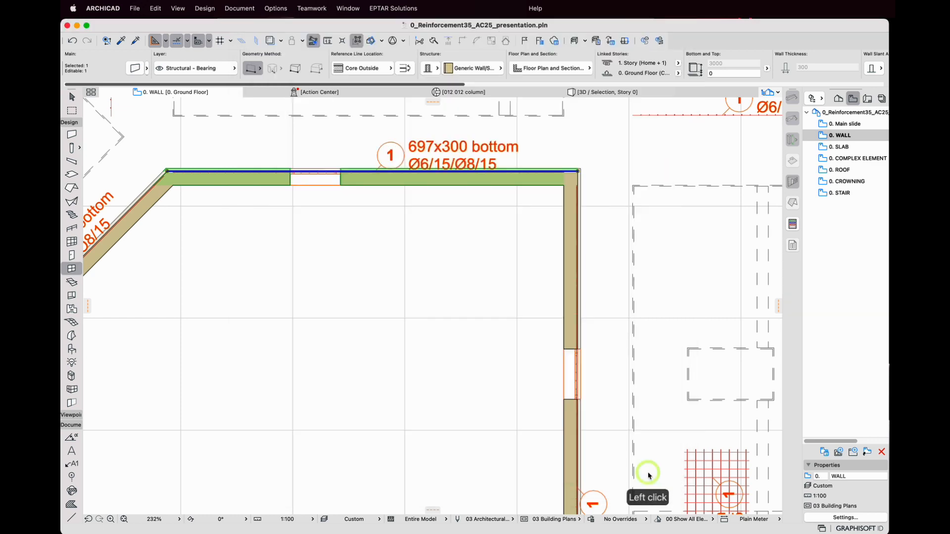
click(456, 397)
click(507, 251)
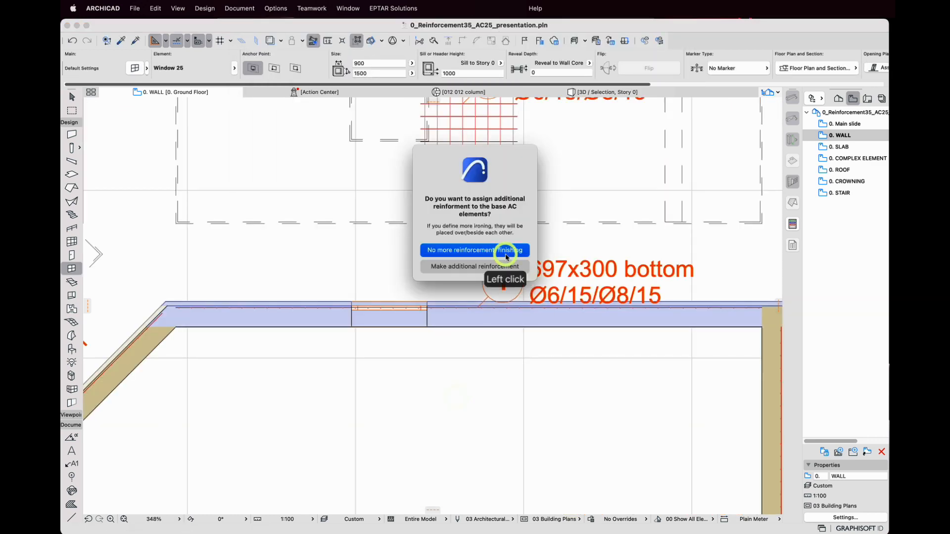
Step: Examine the upper wall's inner and outer meshes and how they end at the corner with the right-hand wall
scroll(455, 374, down, 3)
middle_drag(485, 430, 441, 335)
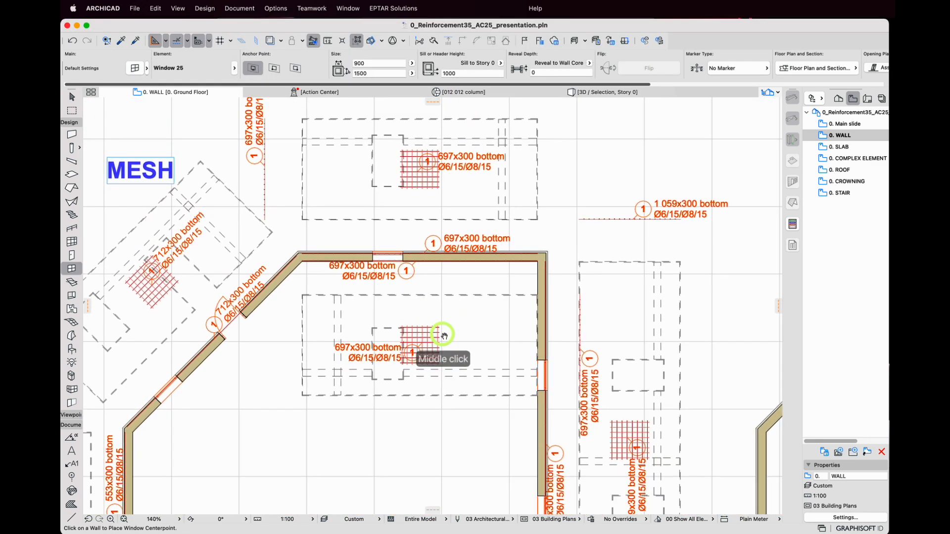
scroll(442, 335, down, 1)
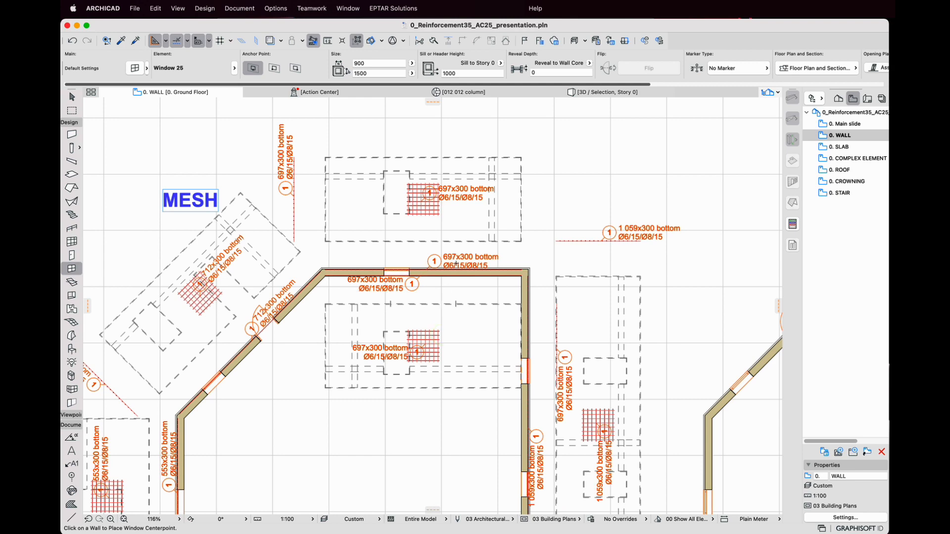
scroll(525, 278, up, 10)
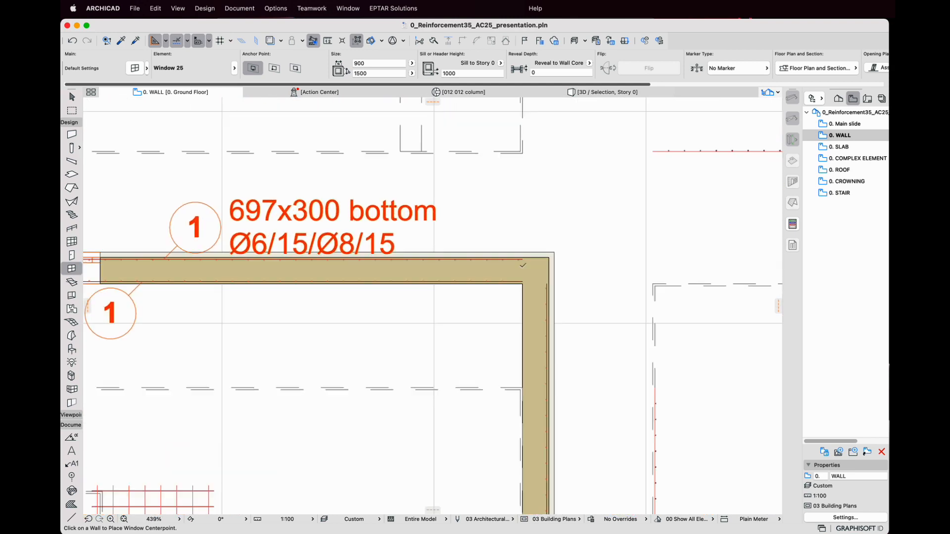
scroll(536, 273, up, 2)
middle_drag(554, 287, 440, 256)
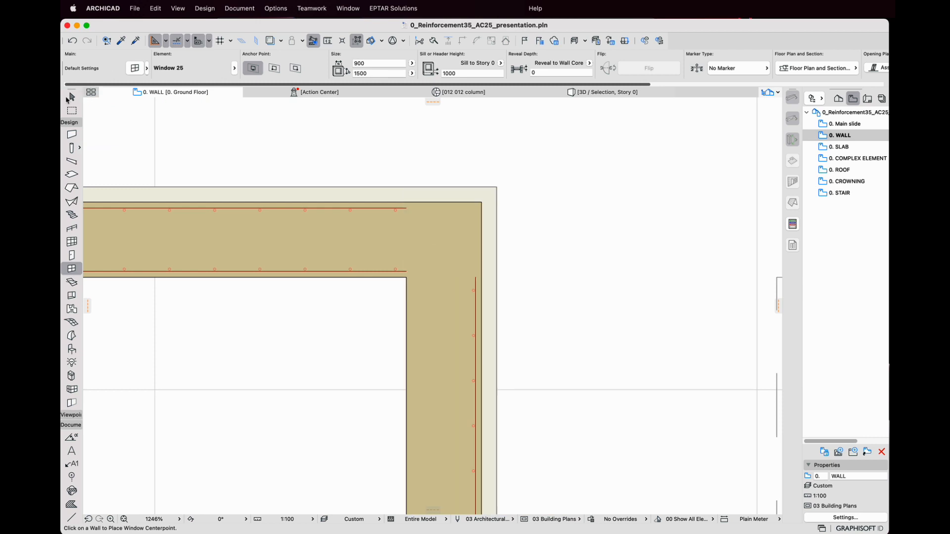
Step: Select the upper wall's outer mesh at its corner endpoint with the Arrow tool, clear the selection, and review both meshes' plan views
click(70, 97)
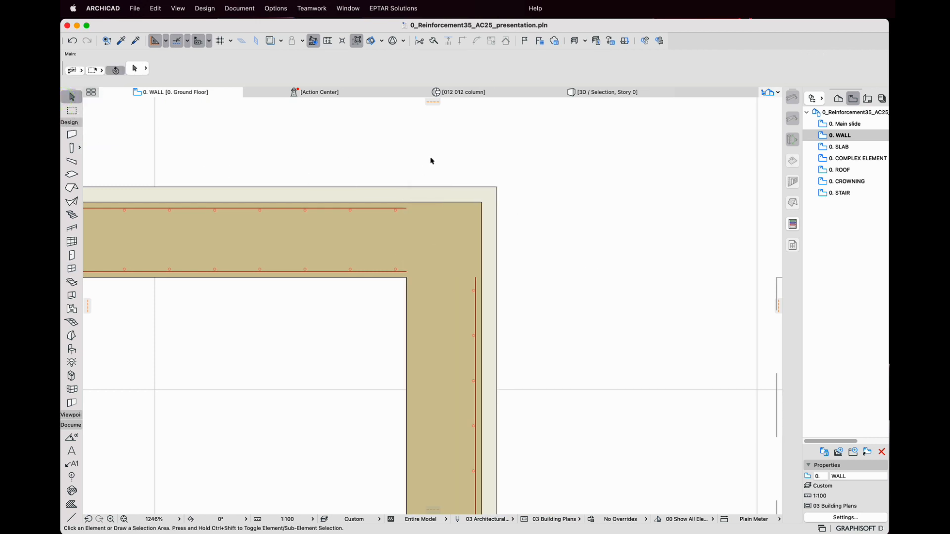
click(405, 212)
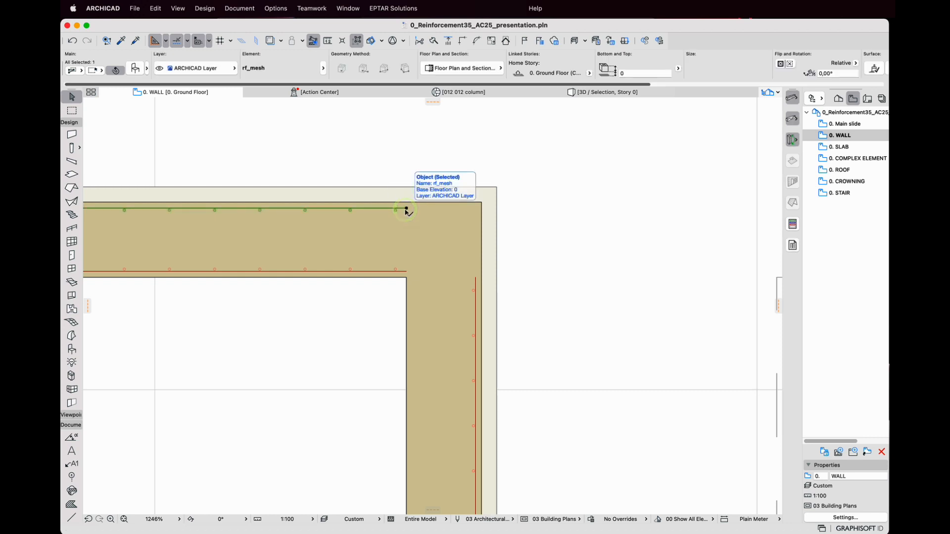
click(378, 233)
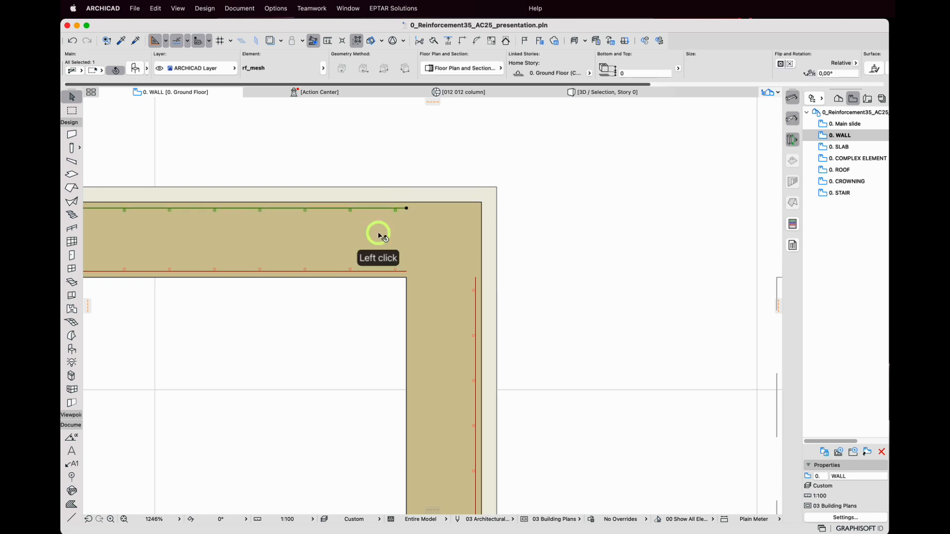
click(428, 164)
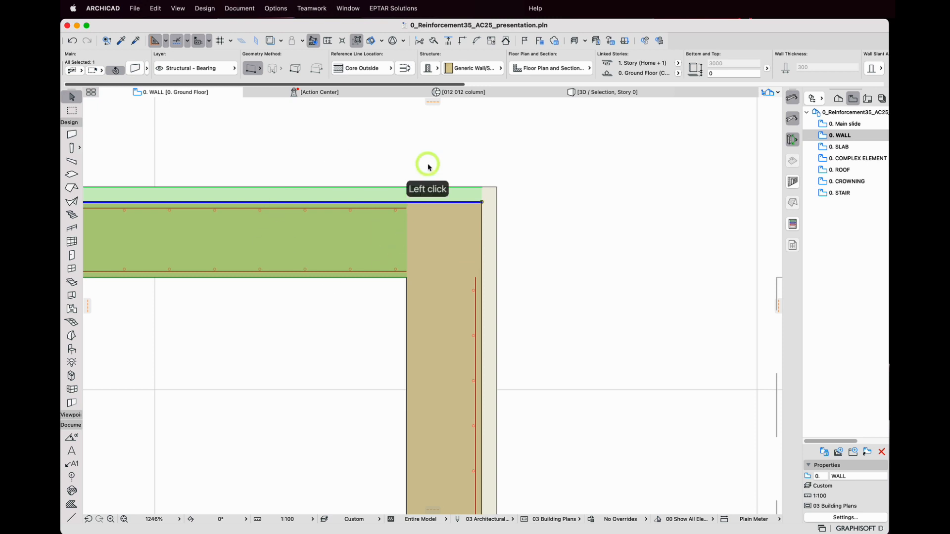
click(407, 210)
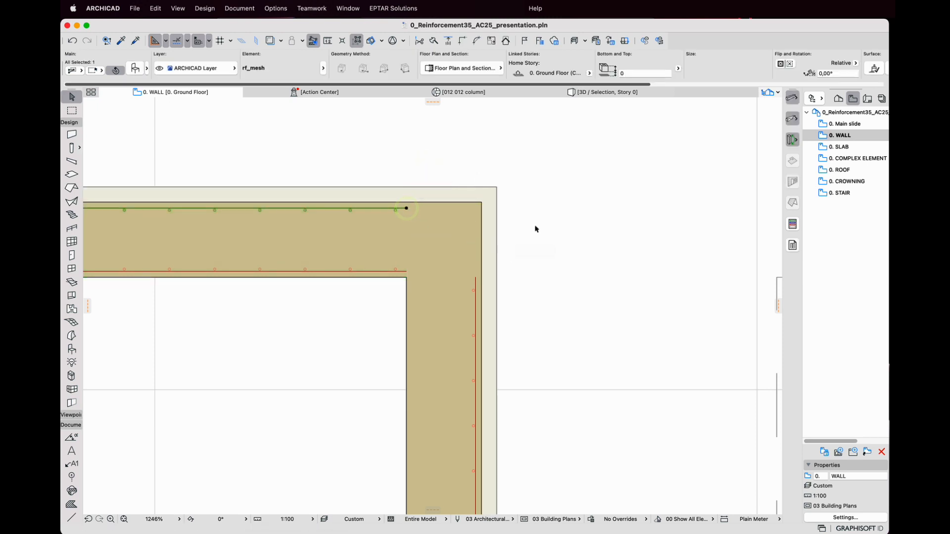
scroll(379, 237, down, 3)
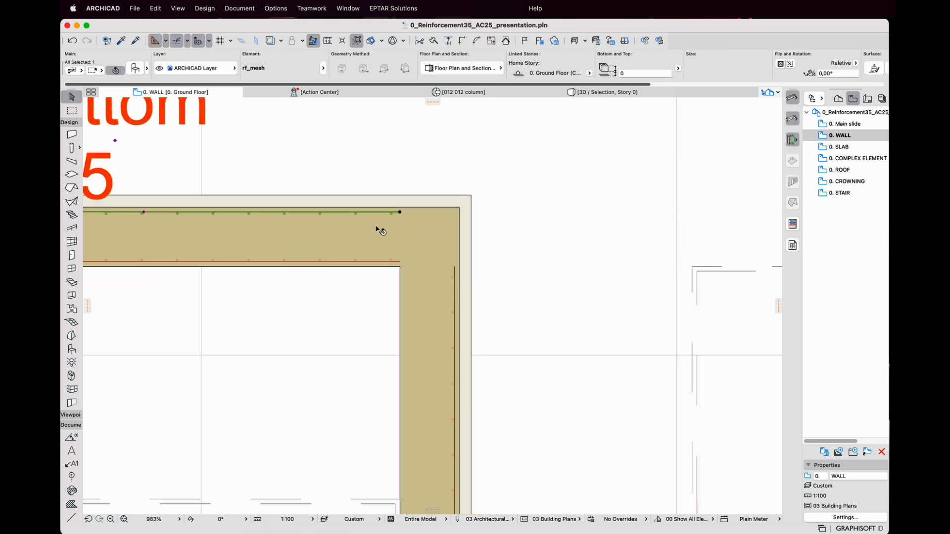
click(506, 227)
scroll(276, 210, down, 10)
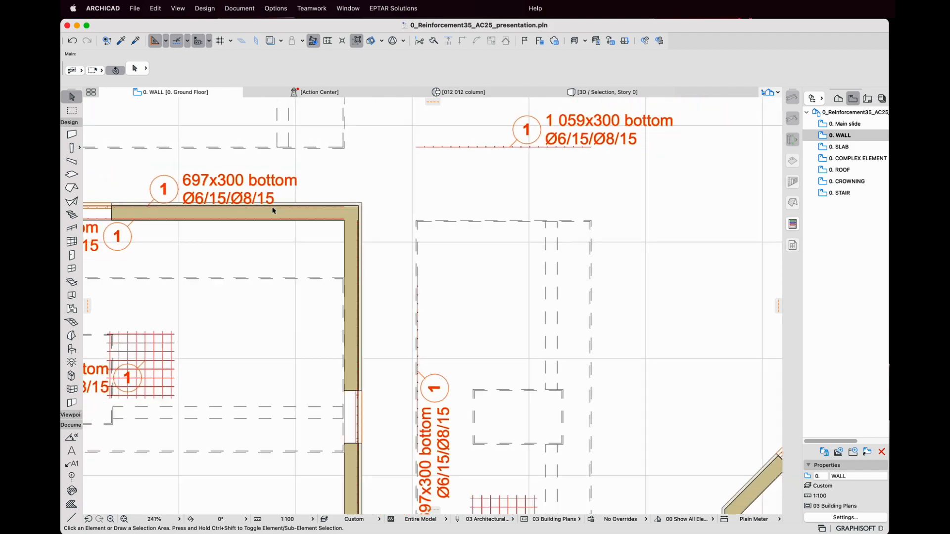
scroll(273, 210, down, 10)
middle_drag(206, 318, 474, 323)
scroll(432, 365, up, 4)
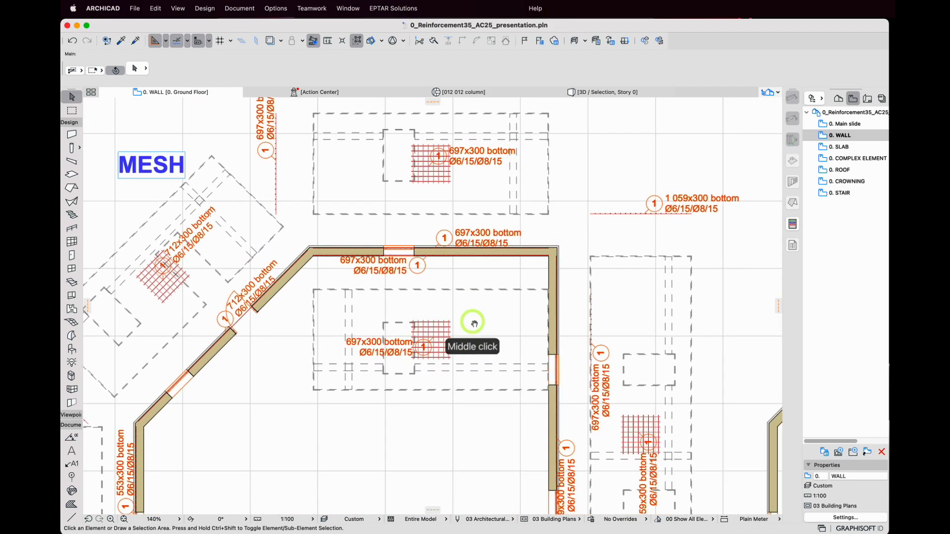
Step: Select the upper wall's inner mesh in the MESH plan and move its detail view's text label diagonally below the dashed outline
scroll(460, 312, up, 8)
click(469, 253)
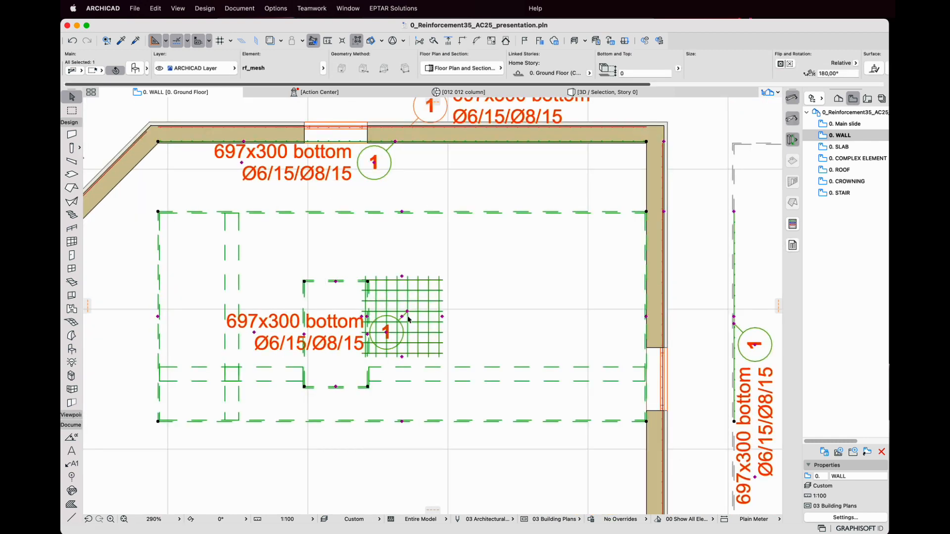
scroll(285, 334, down, 8)
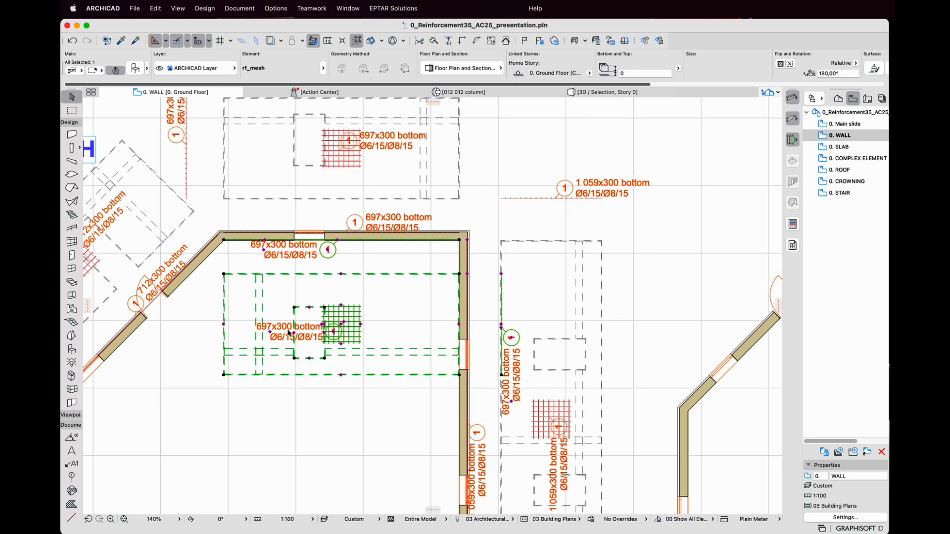
click(223, 375)
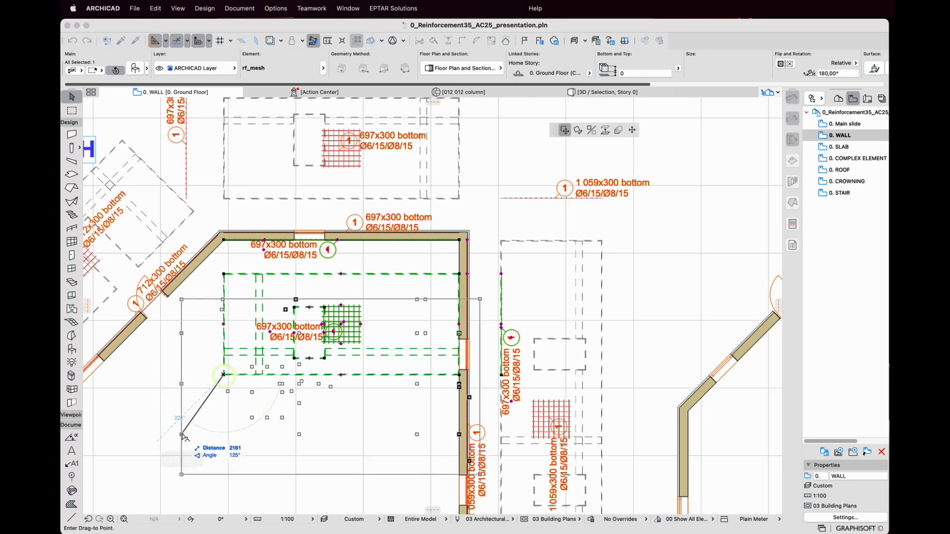
click(182, 424)
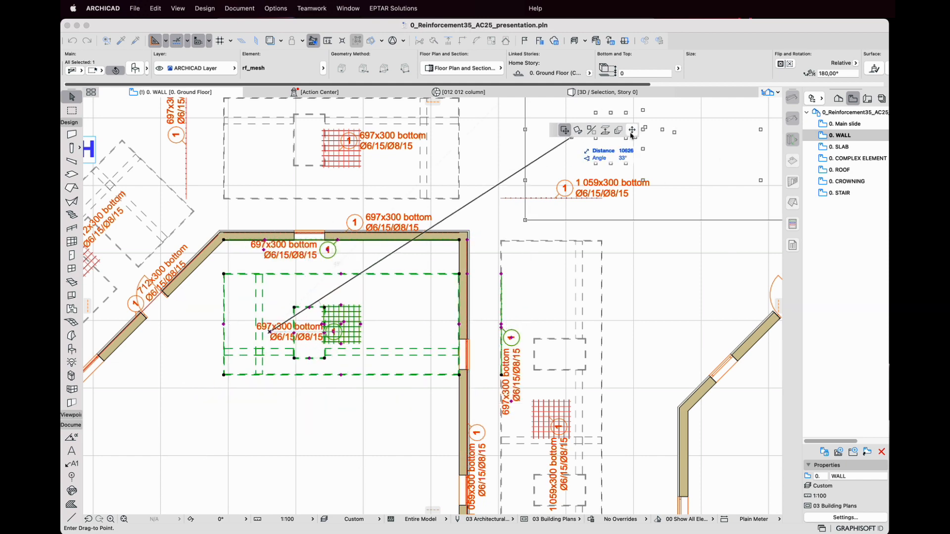
click(631, 130)
click(269, 402)
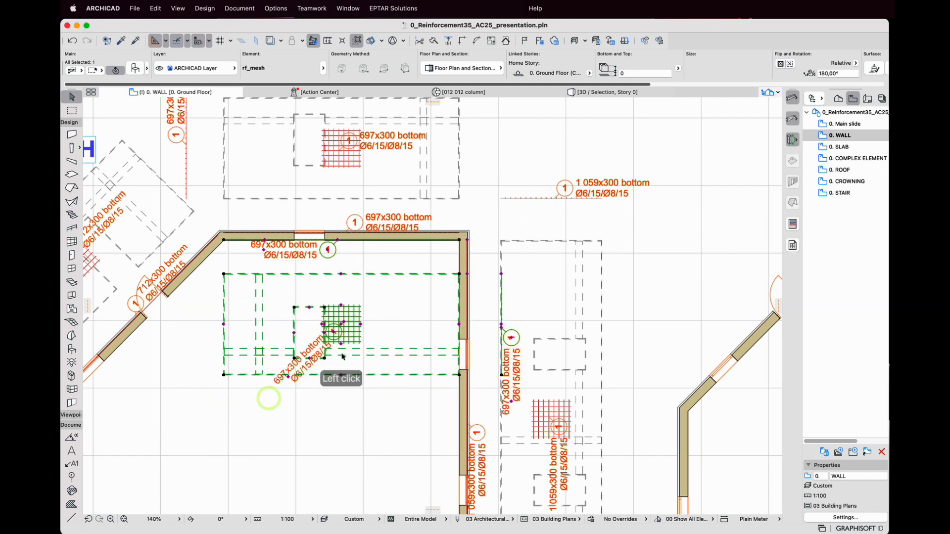
Step: Move the visible mesh patch below the inner mesh's dashed outline and rotate the mesh direction to a diagonal
click(343, 326)
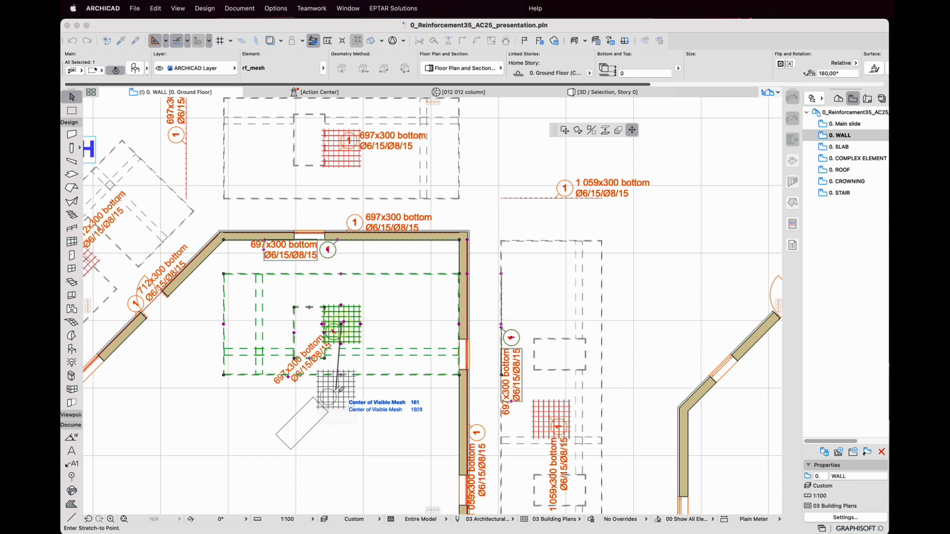
click(342, 405)
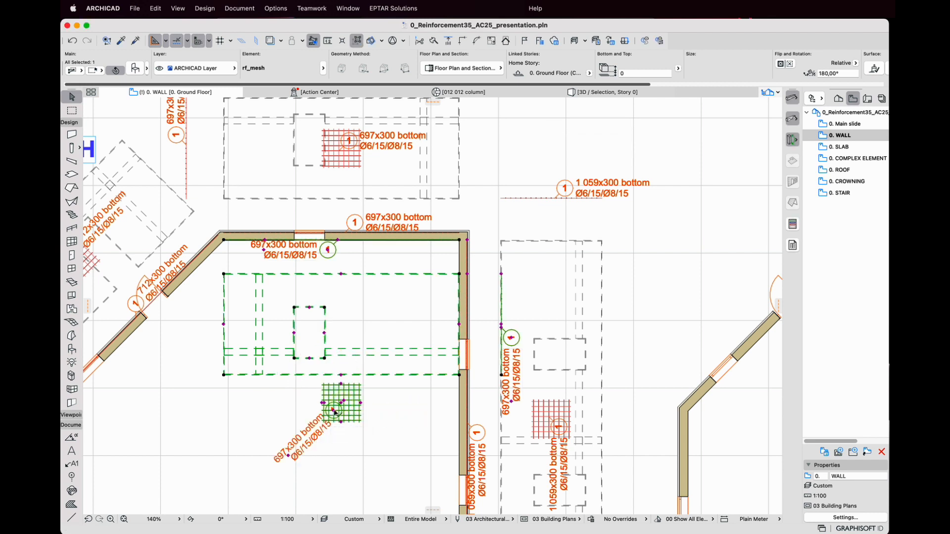
click(328, 405)
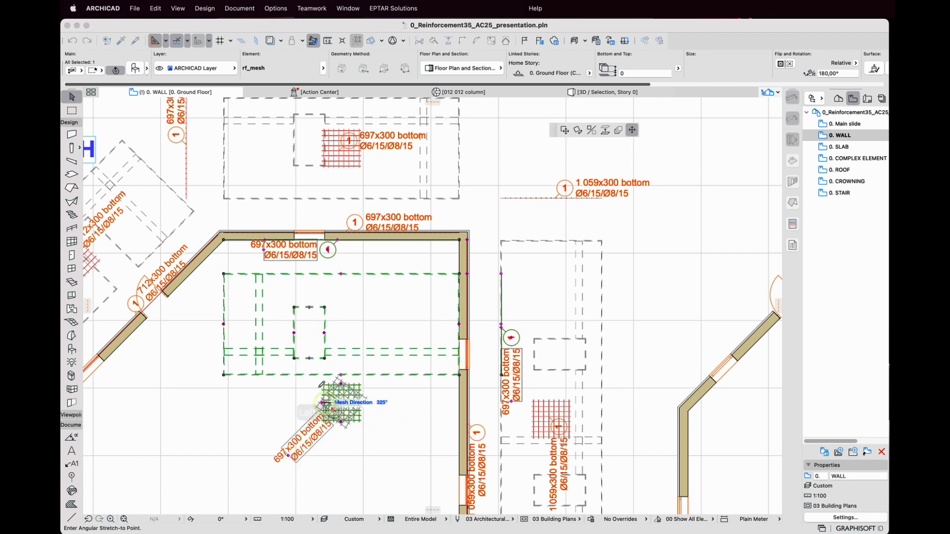
click(316, 382)
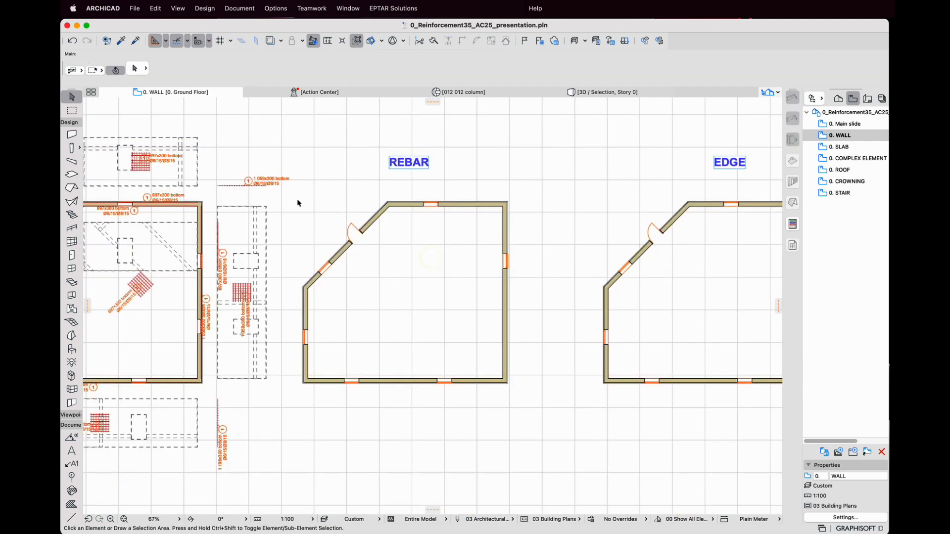
Step: Select all the walls of the REBAR plan, start placing wall reinforcement with rf_rebar, and set its position to Vertical
click(297, 202)
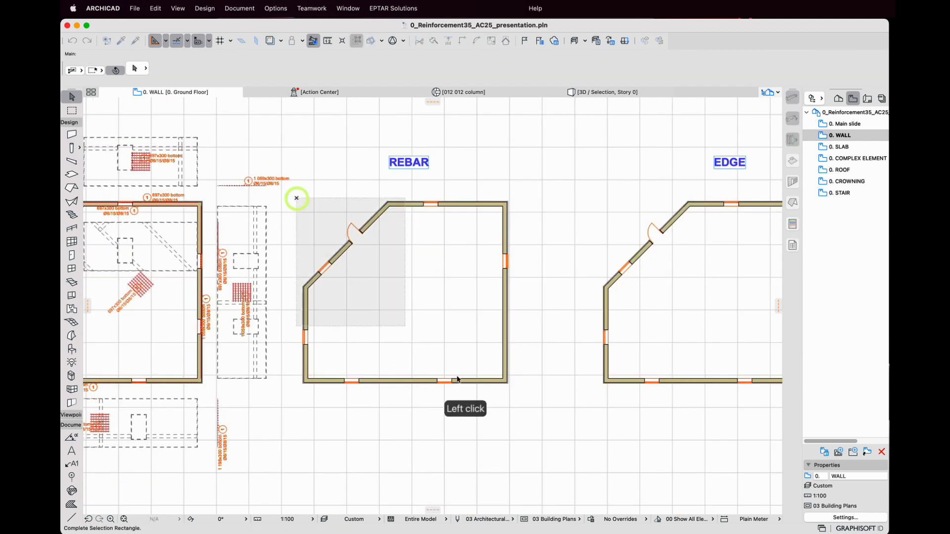
click(508, 398)
shift+click(504, 321)
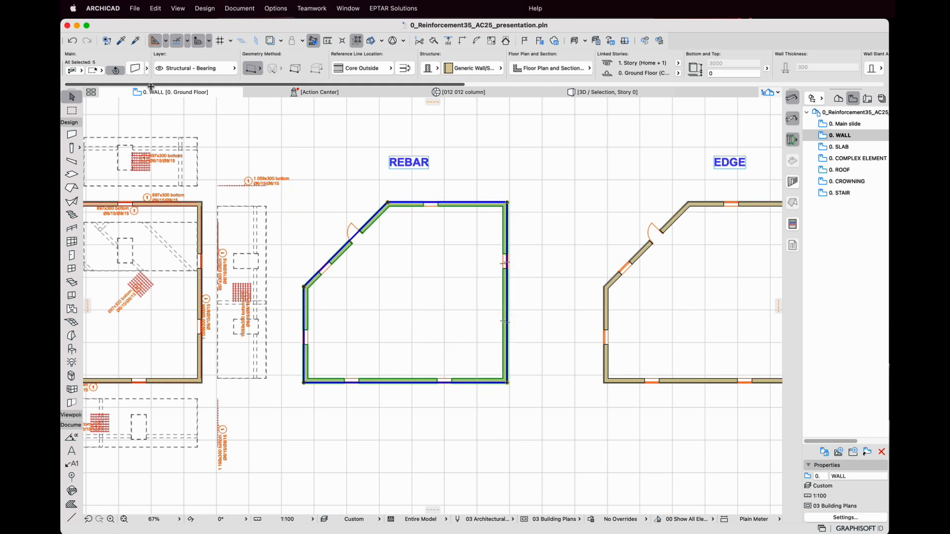
click(793, 182)
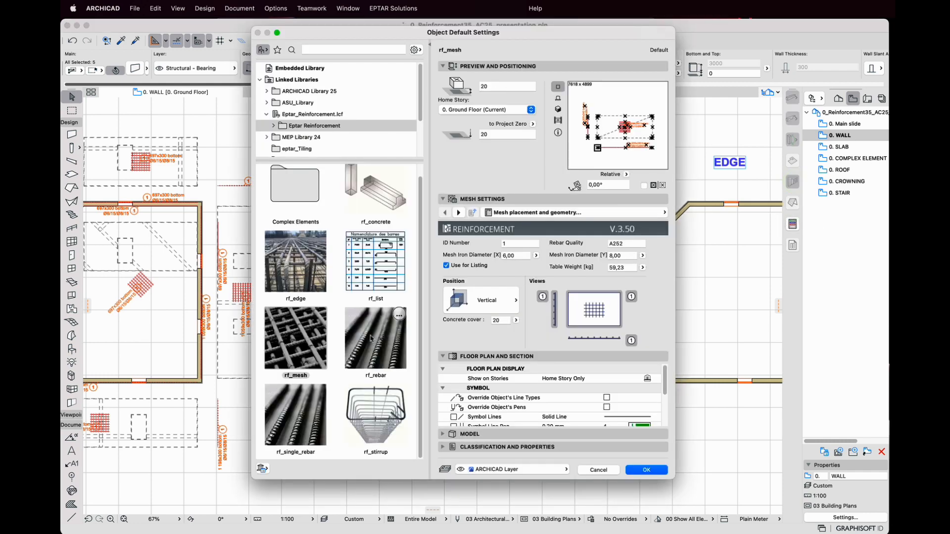
click(370, 339)
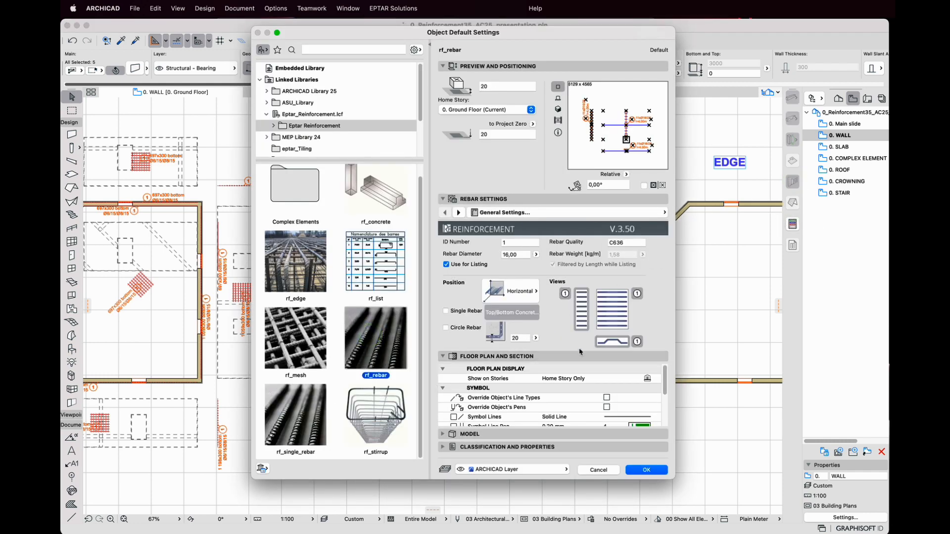
click(524, 293)
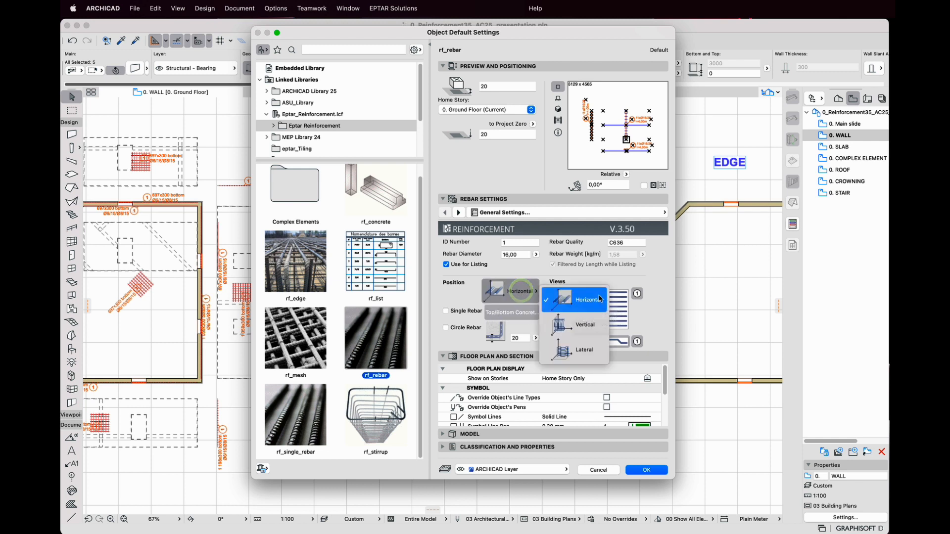
click(580, 333)
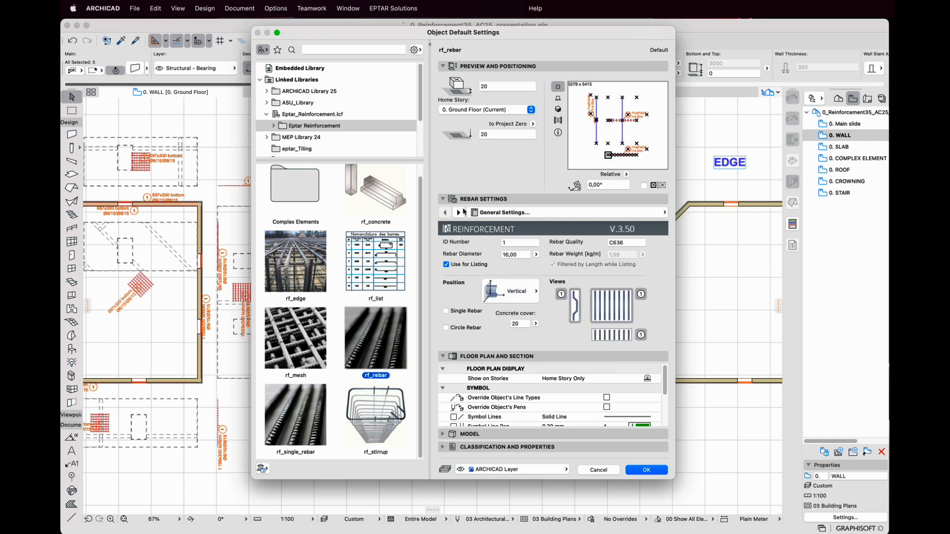
Step: Review the rf_rebar Views, Geometry and Placement settings and accept them for the REBAR walls
click(464, 212)
click(460, 212)
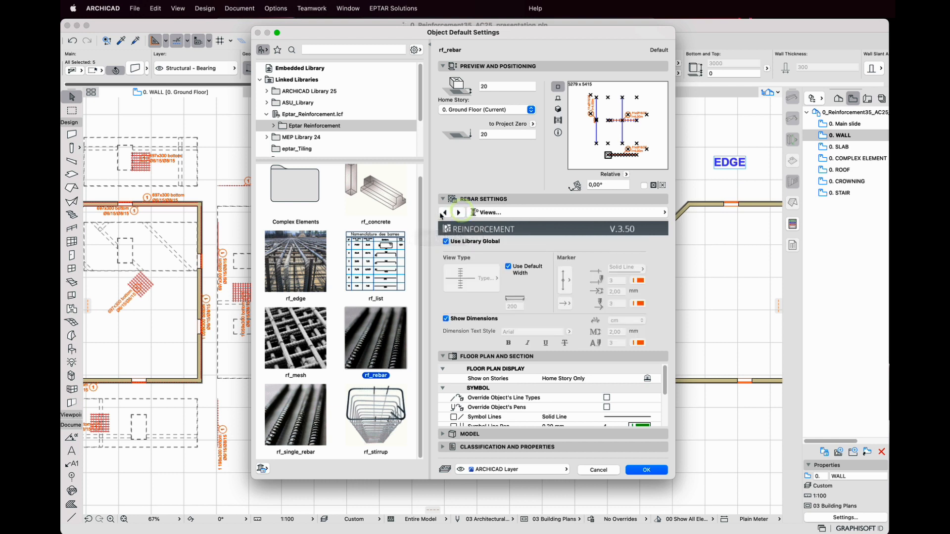
click(444, 212)
click(444, 212)
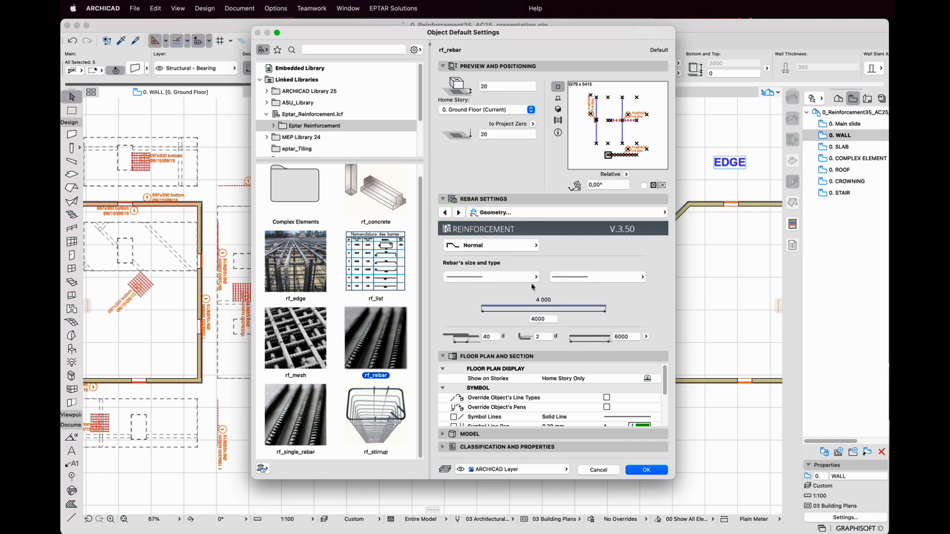
click(526, 277)
click(458, 212)
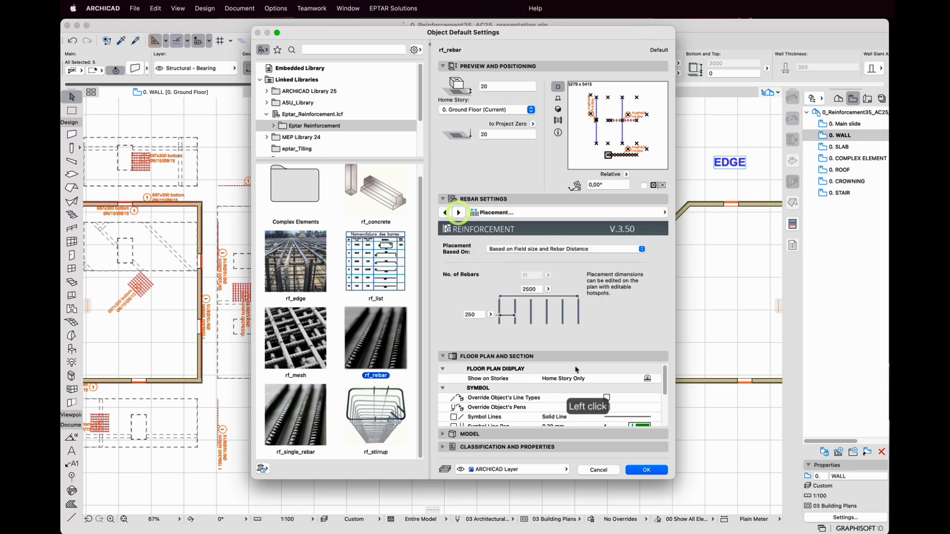
click(659, 471)
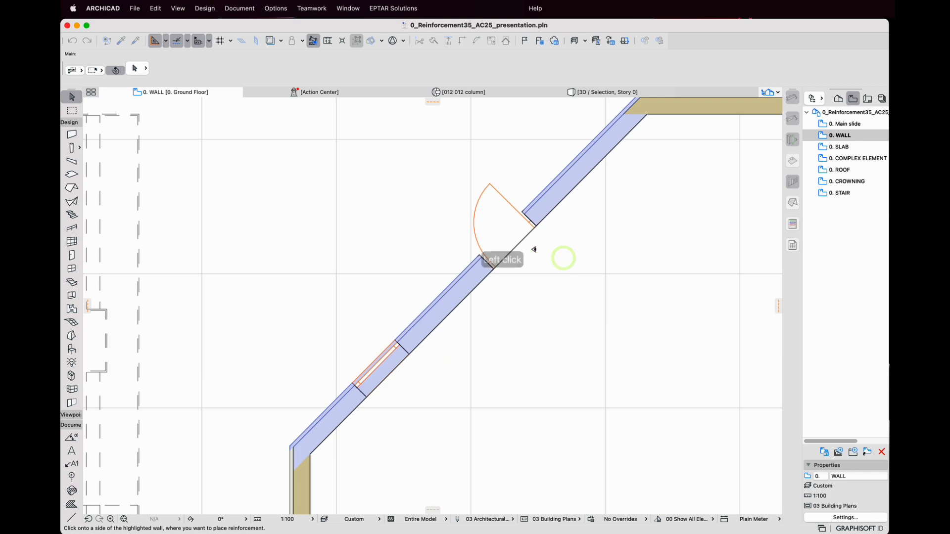
Step: Place the vertical rebars on the outer side of the REBAR plan's walls and finish without additional reinforcement
click(423, 215)
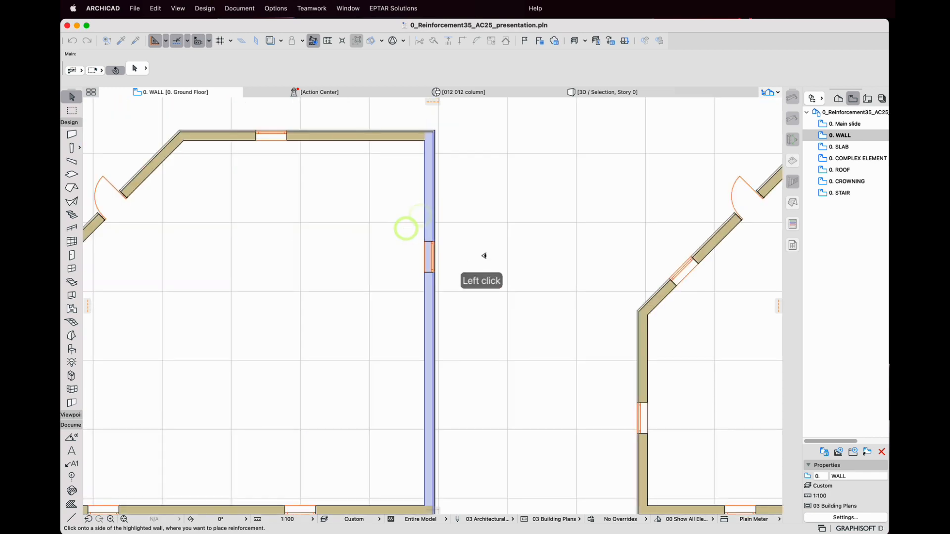
click(481, 256)
click(488, 252)
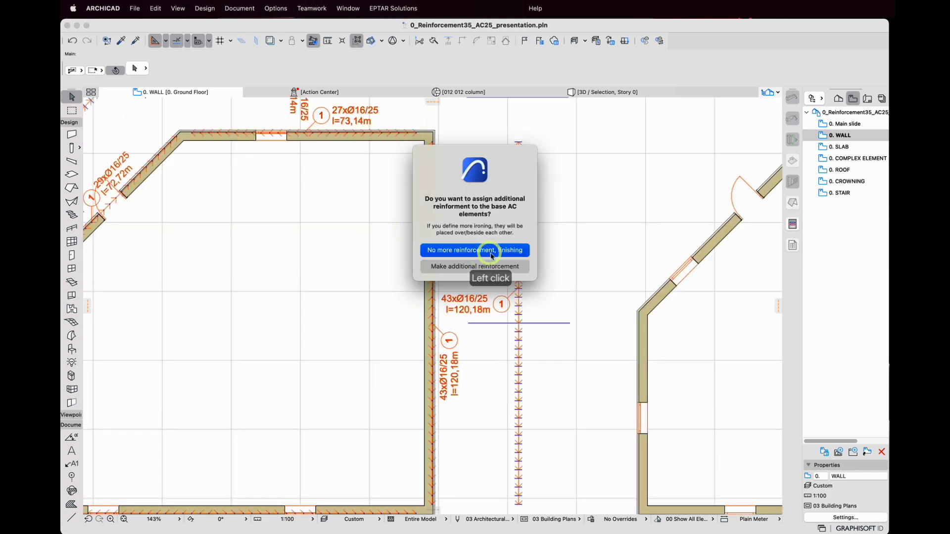
scroll(530, 246, down, 6)
scroll(389, 246, up, 3)
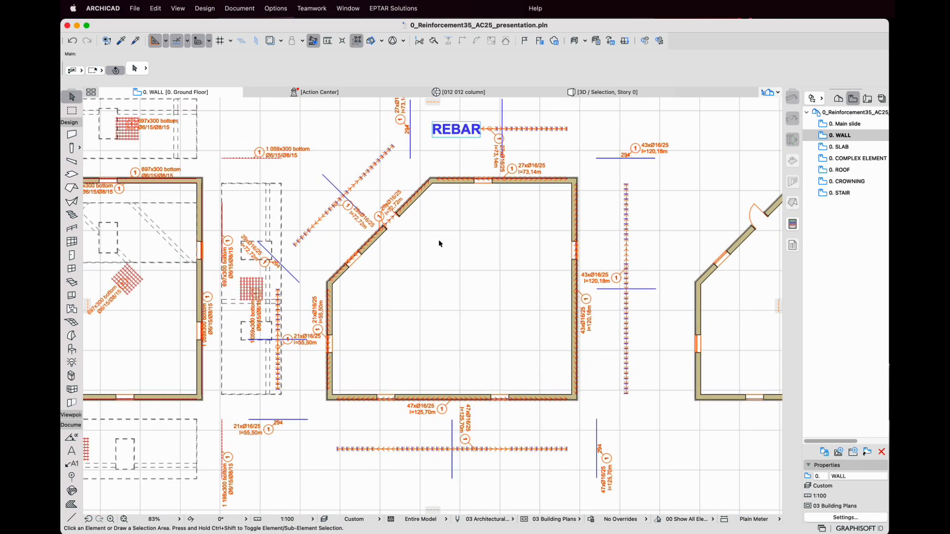
Step: Select the REBAR building with its reinforcement, examine the vertical bars in 3D, and return to the floor plan
click(321, 144)
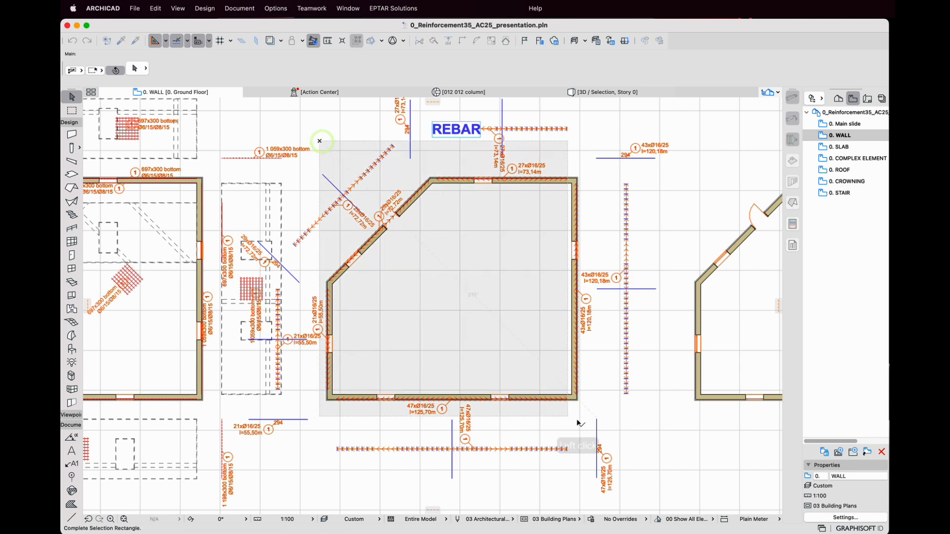
click(593, 434)
key(F5)
scroll(476, 409, up, 2)
shift+middle_drag(467, 397, 456, 380)
key(F2)
Step: Place a 900 x 2100 Door 25 opening inward in the lower part of the REBAR plan's right-hand wall
scroll(658, 362, up, 3)
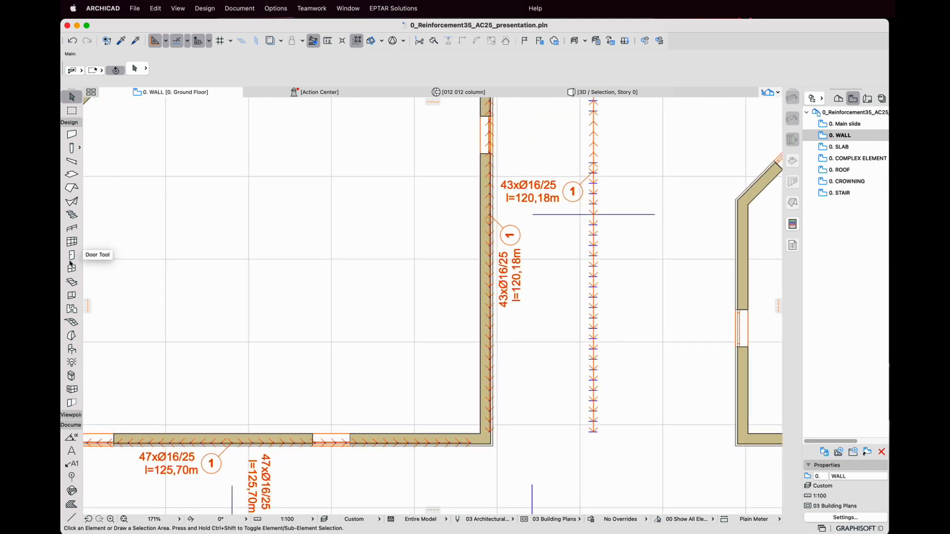
click(476, 300)
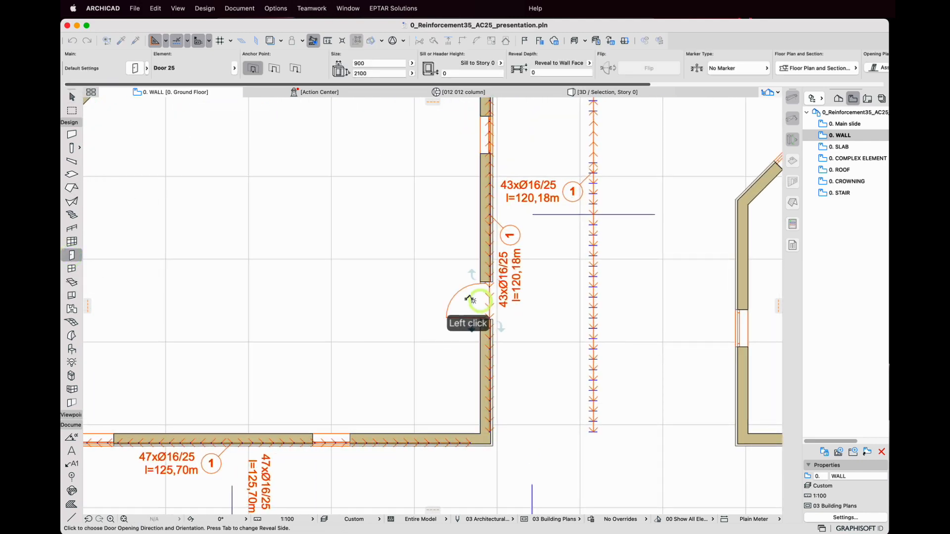
click(455, 291)
Step: Examine in 3D how the vertical rebars run around the new door in the REBAR building
click(621, 94)
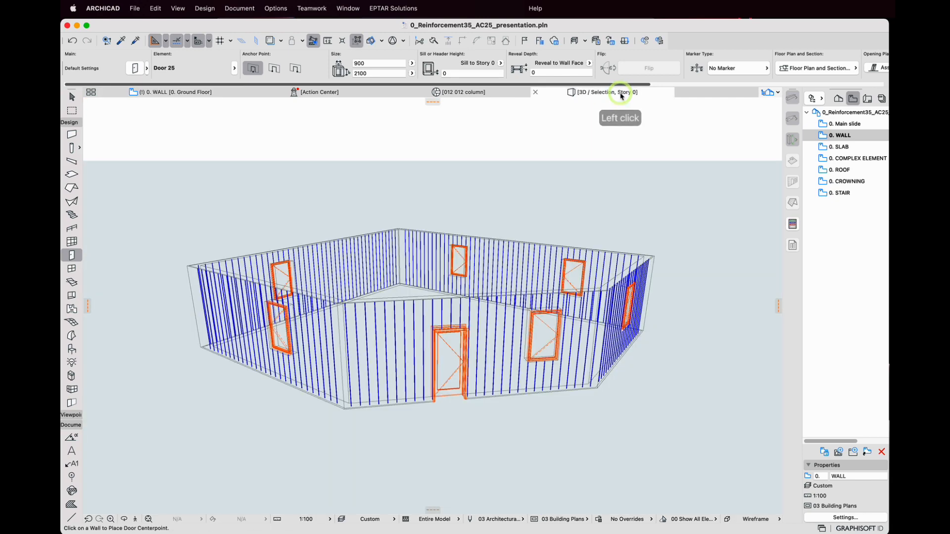
scroll(337, 267, up, 5)
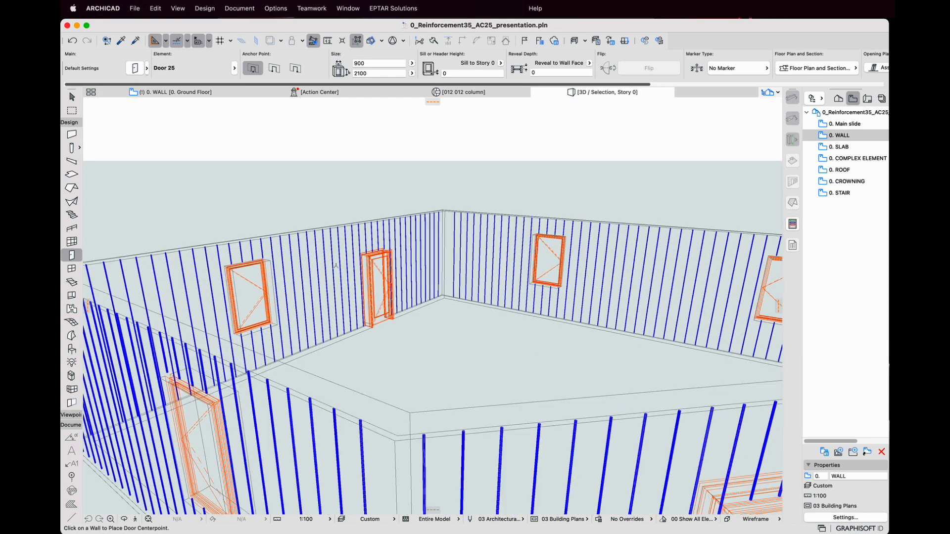
shift+middle_drag(337, 274, 366, 281)
scroll(373, 300, up, 3)
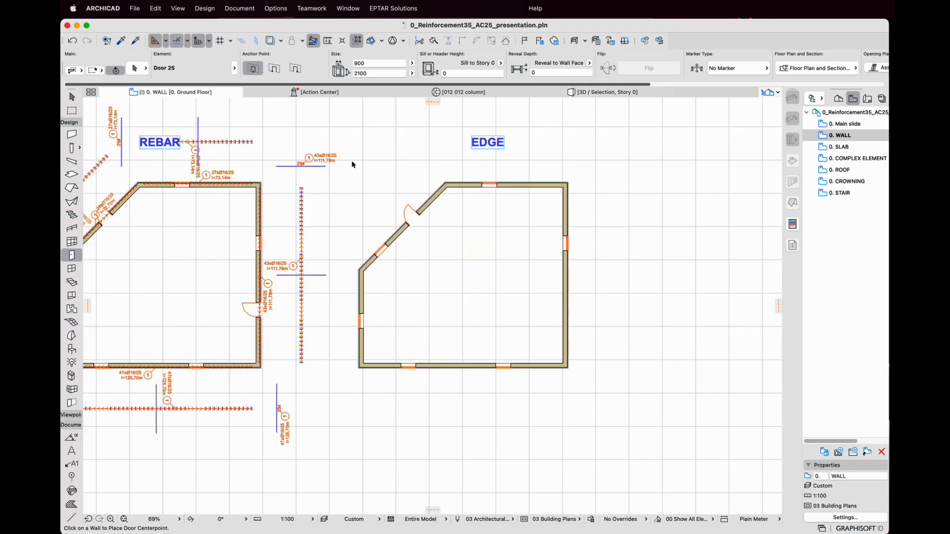
Step: Select all the walls of the EDGE plan and start placing wall reinforcement with the rf_edge object
drag(352, 163, 586, 396)
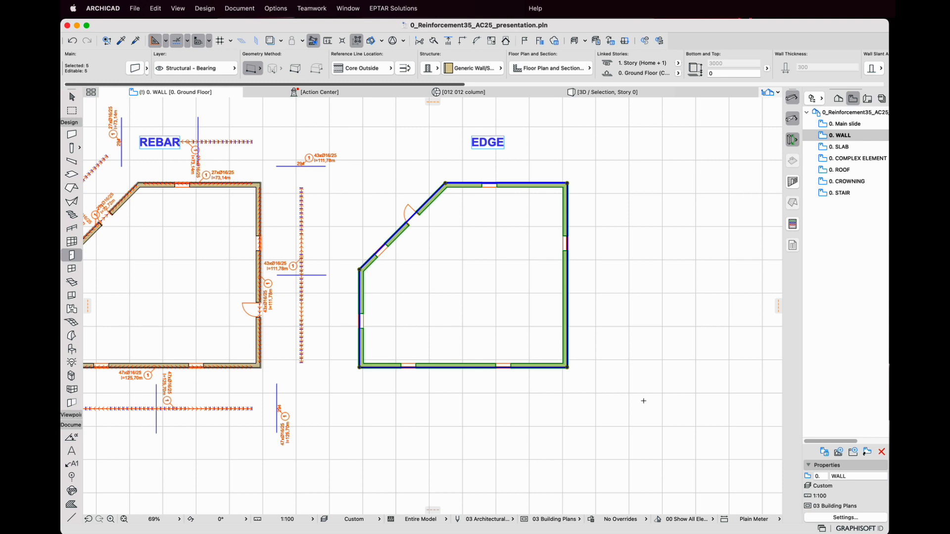
click(793, 181)
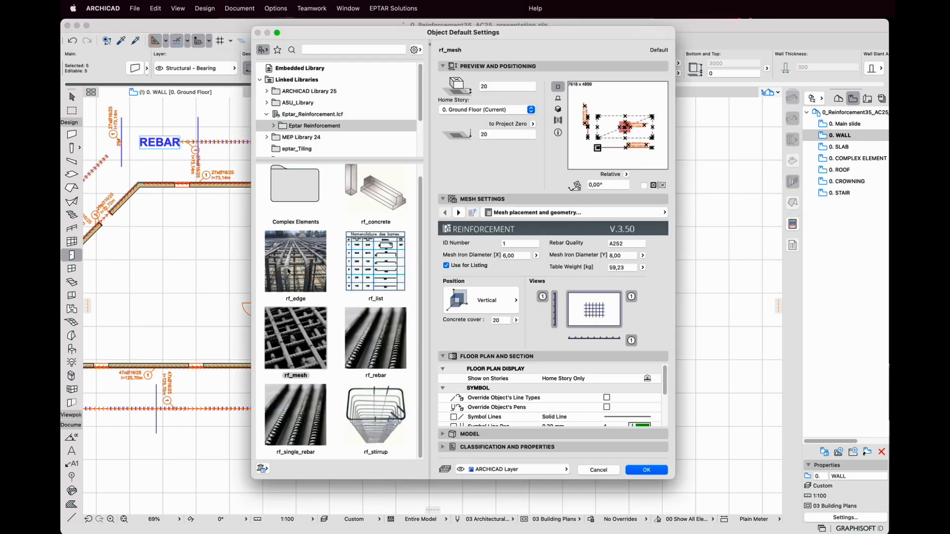
click(288, 271)
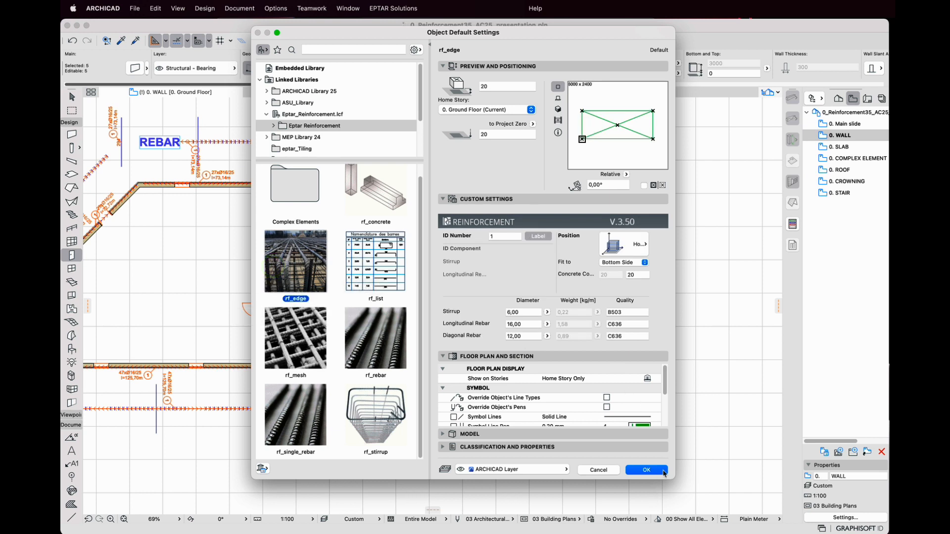
Step: Set rf_edge to the Vertical position fitted to Both Side and accept the settings for the EDGE walls
click(644, 264)
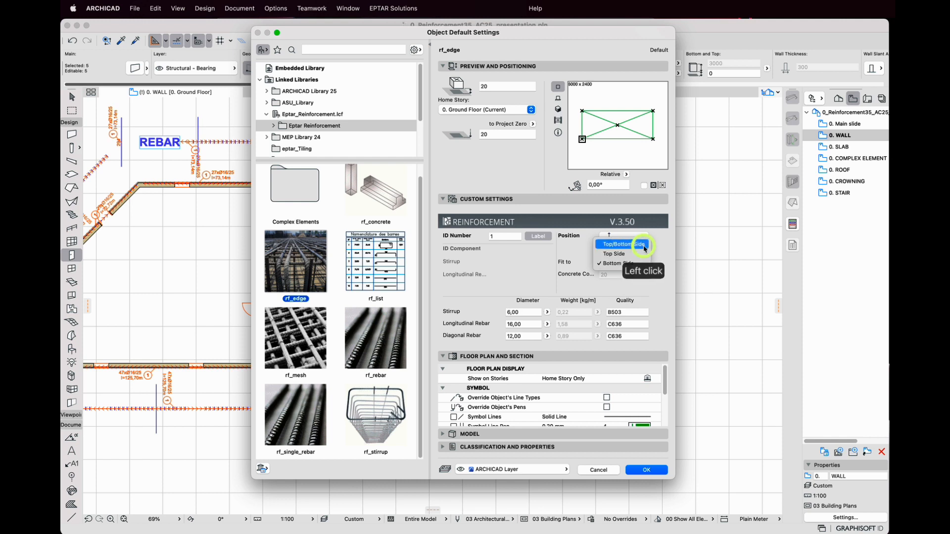
click(638, 250)
click(627, 244)
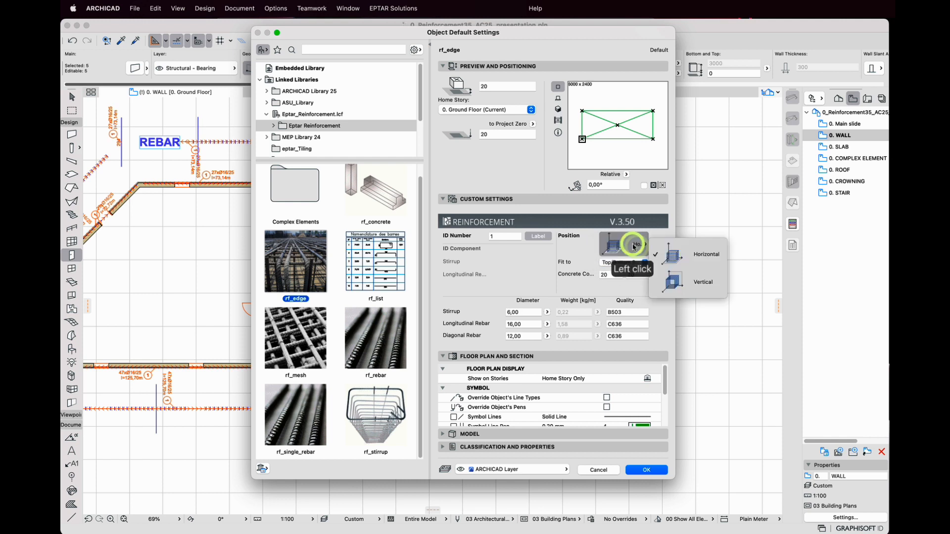
click(711, 287)
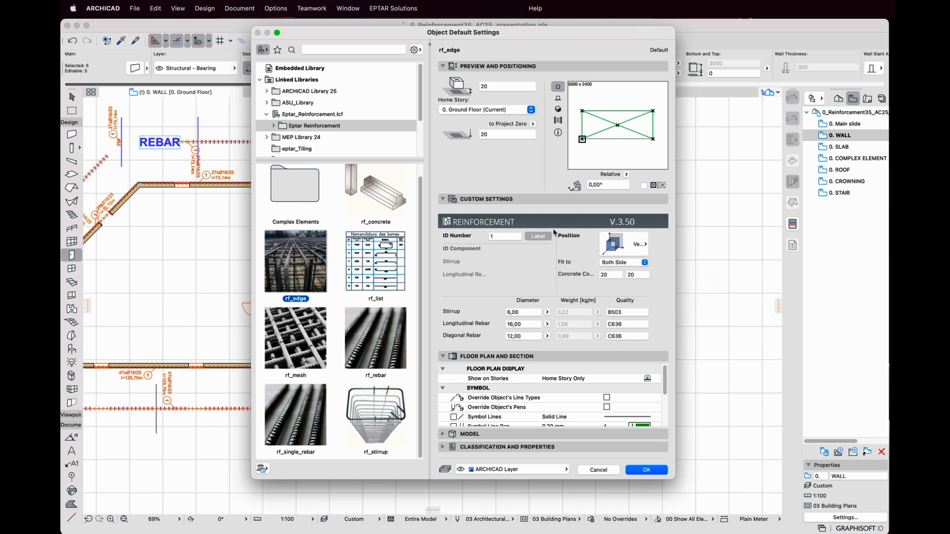
click(662, 474)
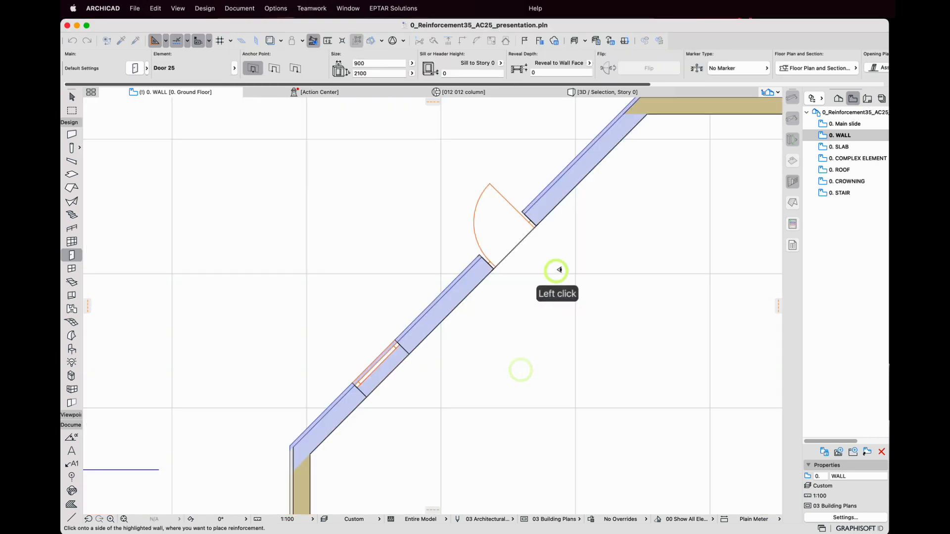
Step: Pick the reinforcement side for the diagonal and left-hand walls of the EDGE plan and finish without additional reinforcement
click(556, 271)
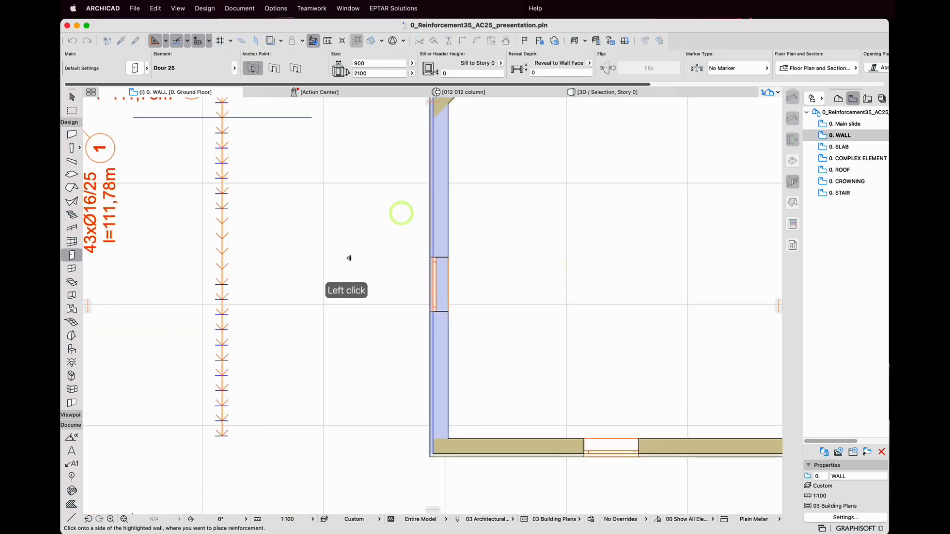
click(354, 272)
click(495, 253)
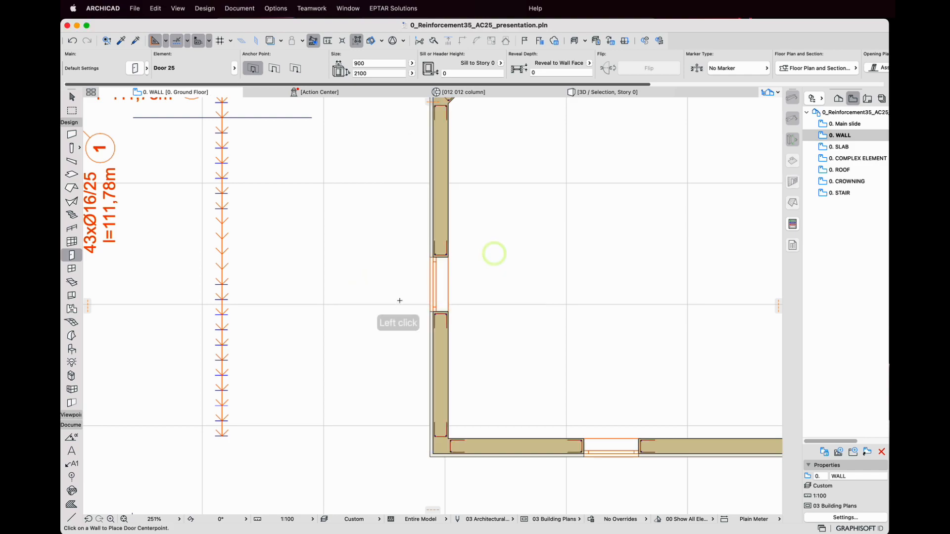
Step: Examine the edge reinforcement around the EDGE building's walls and openings in 3D and on the floor plan
shift+middle_drag(208, 277, 540, 329)
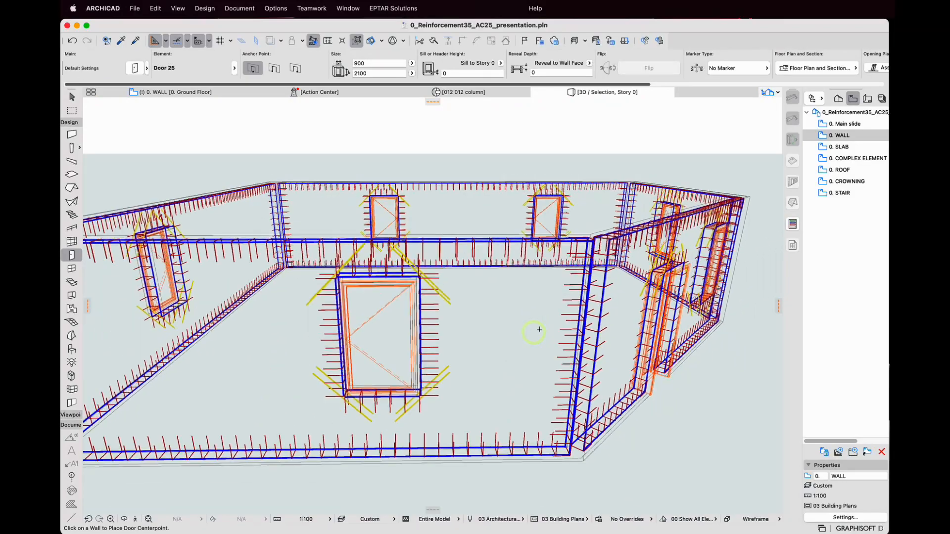
scroll(545, 329, down, 3)
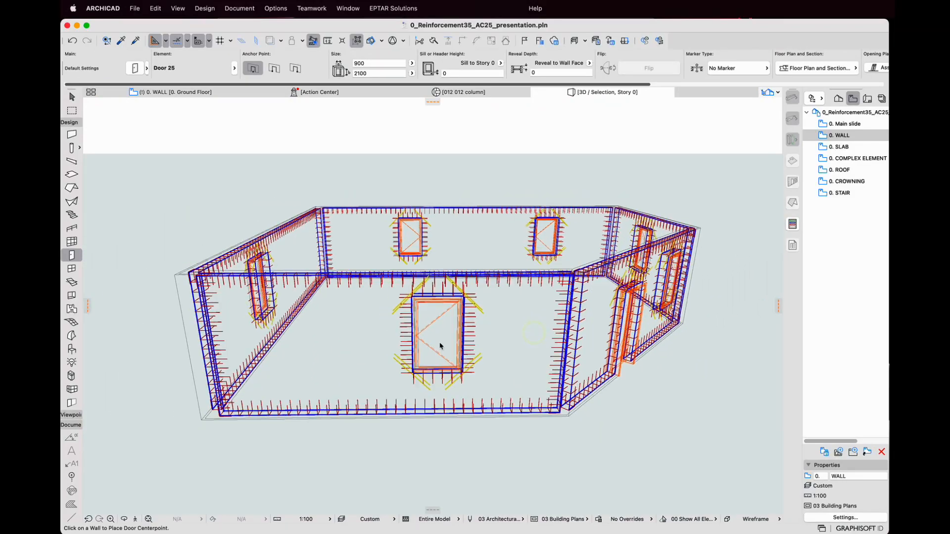
shift+middle_drag(439, 346, 392, 333)
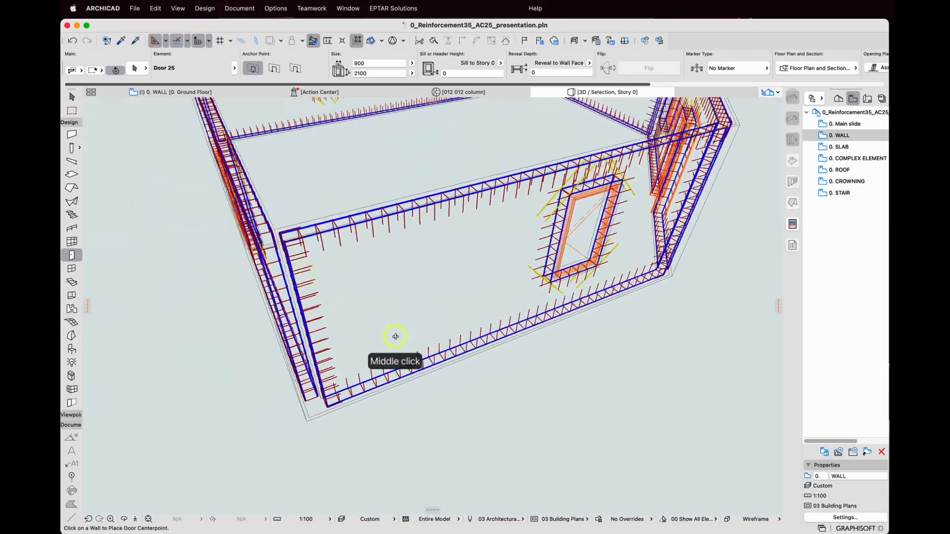
scroll(392, 333, up, 5)
scroll(369, 323, down, 5)
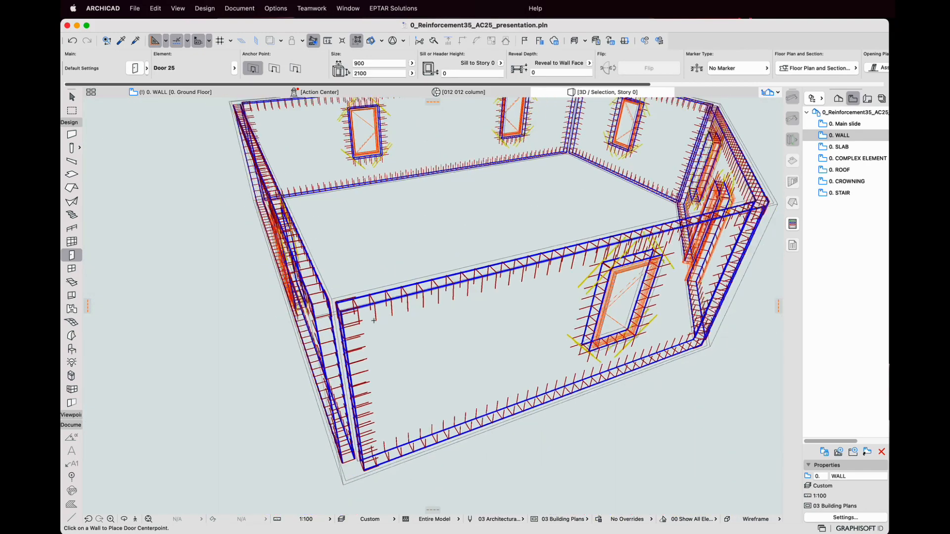
click(179, 92)
click(441, 246)
click(649, 250)
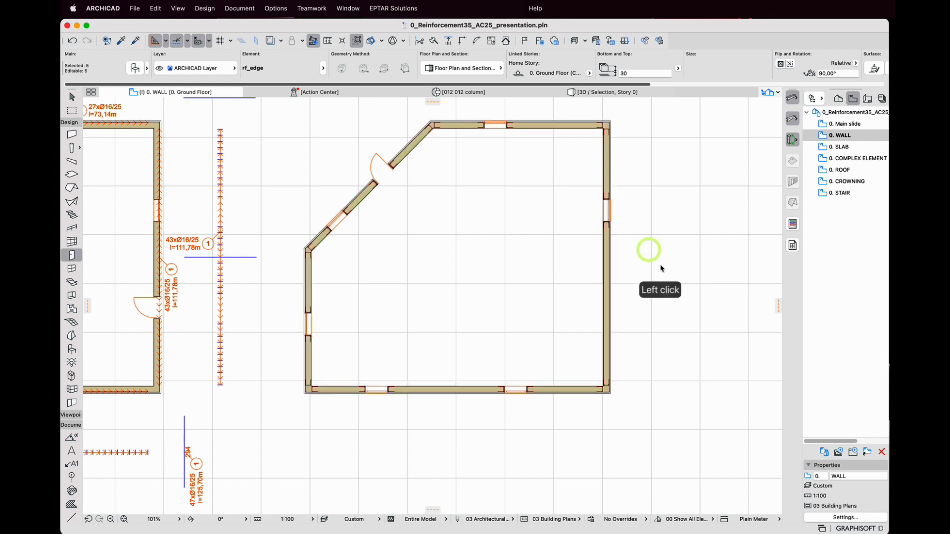
Step: Set the stirrup of edge 1 to Type 1 for the rf_edge reinforcement in the EDGE plan's upper wall and preview it in 3D
scroll(539, 114, up, 5)
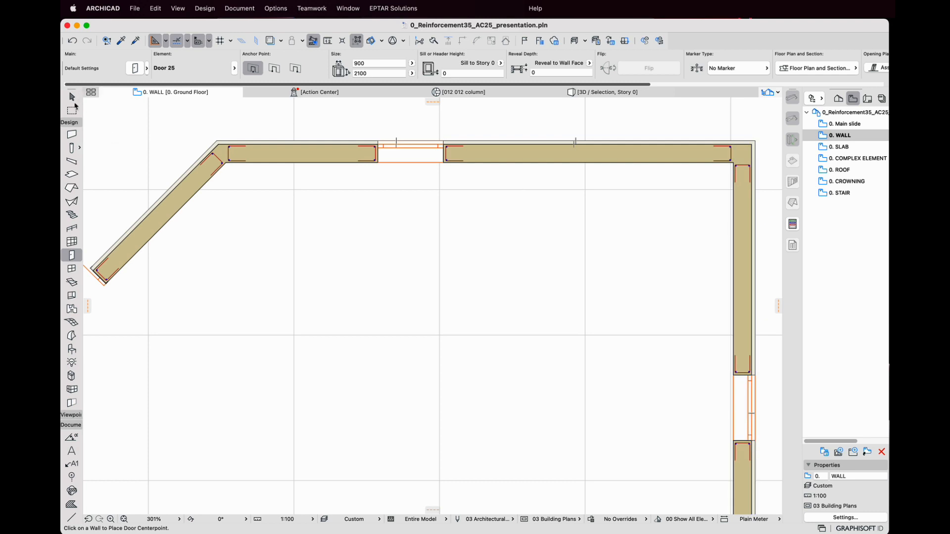
click(466, 167)
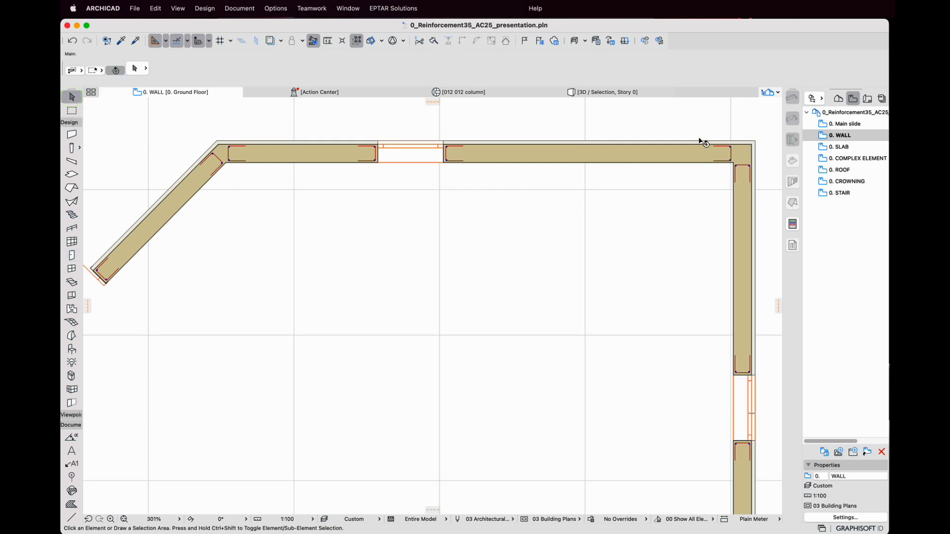
scroll(748, 130, up, 6)
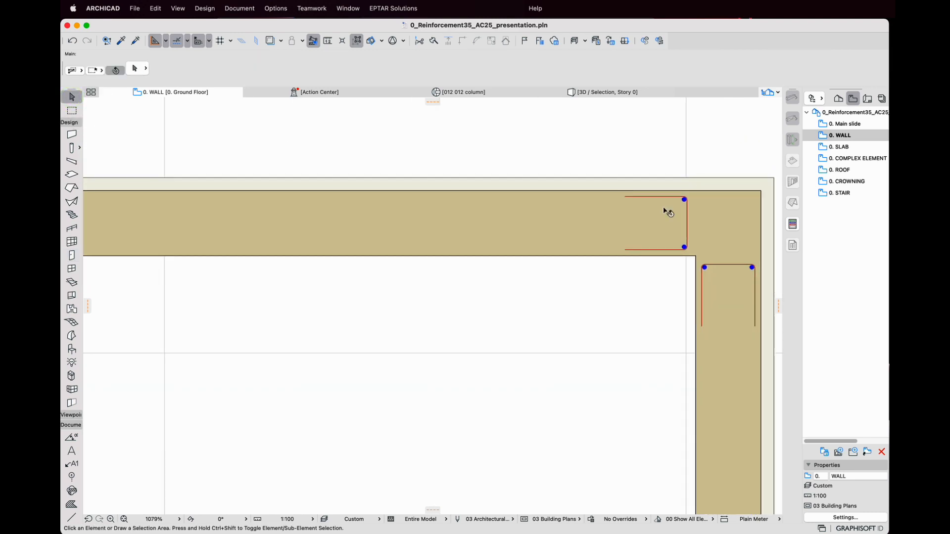
click(686, 203)
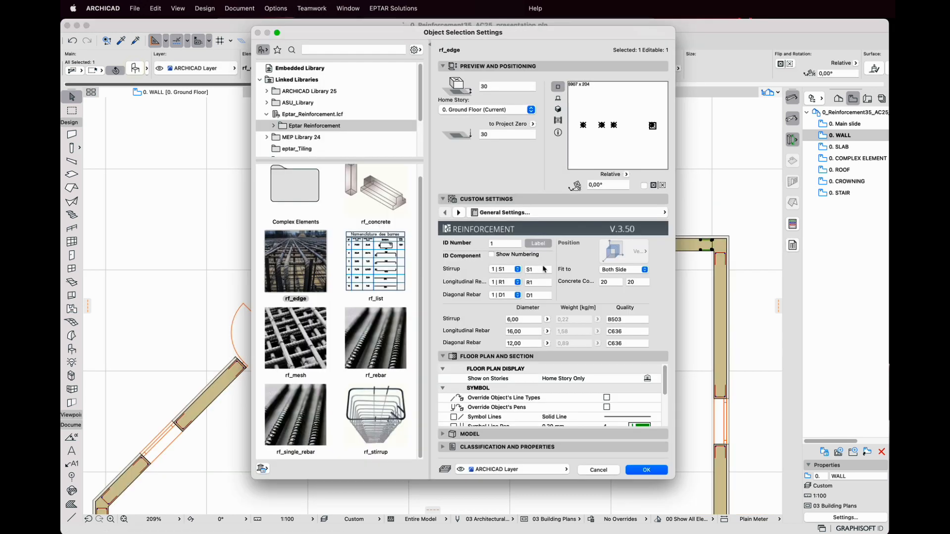
click(459, 212)
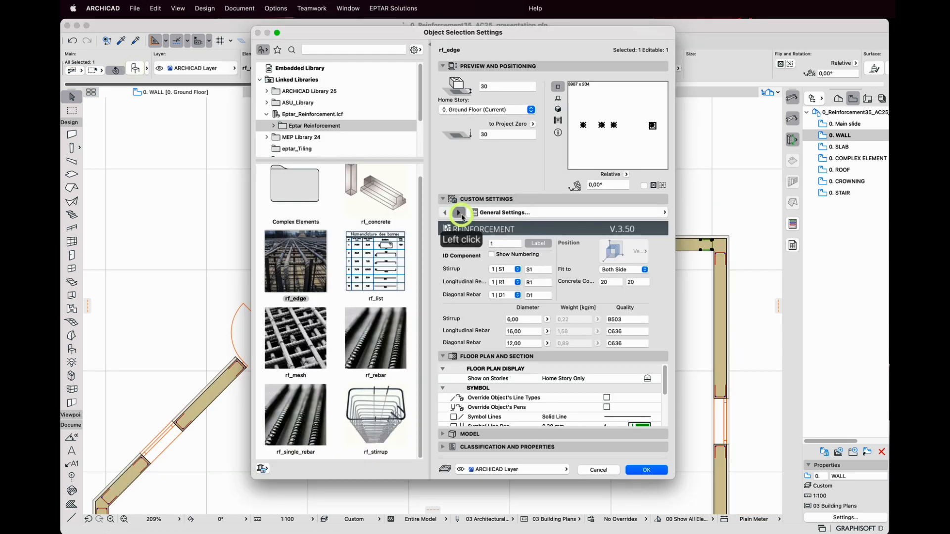
click(488, 307)
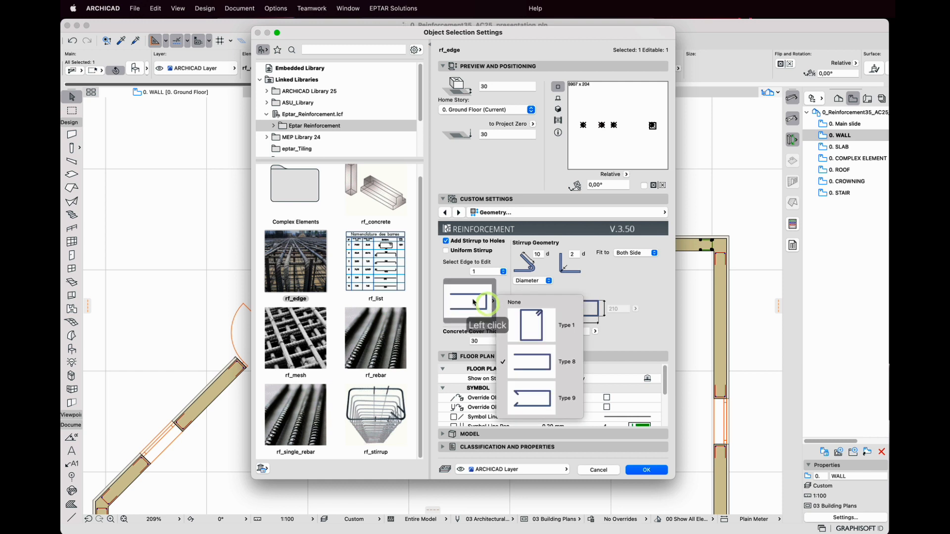
click(550, 323)
click(558, 110)
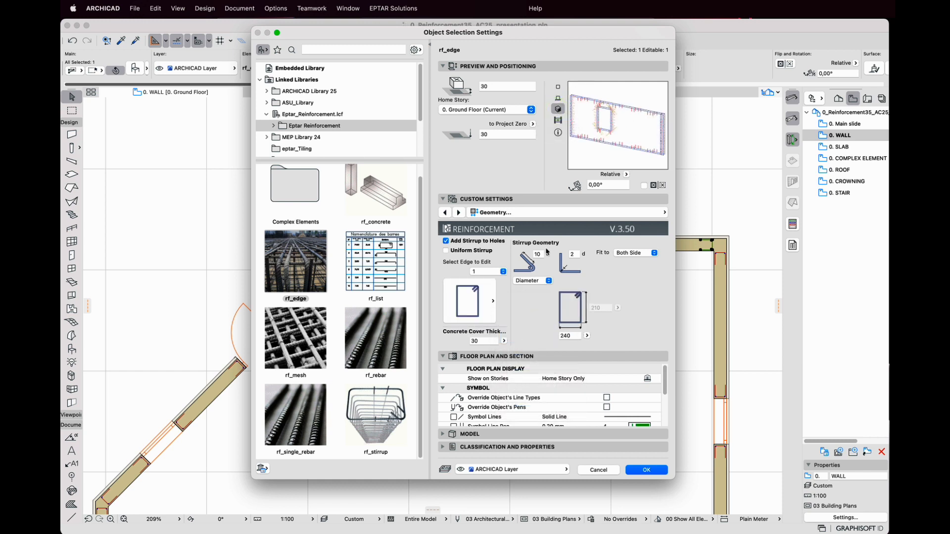
click(487, 272)
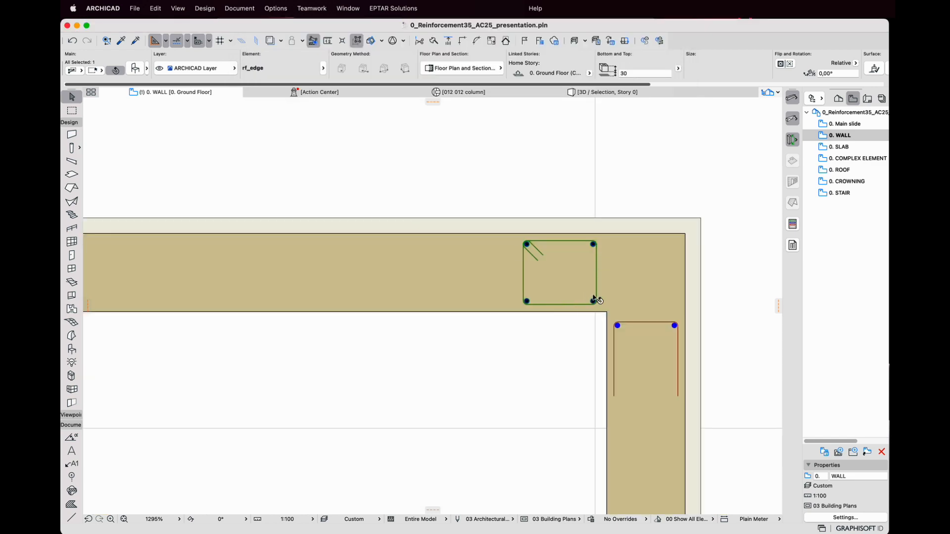
Step: Set the stirrup of edge 4 to Type 9 for the same wall's rf_edge reinforcement and check it in 3D
scroll(598, 296, up, 3)
shift+middle_drag(376, 284, 261, 273)
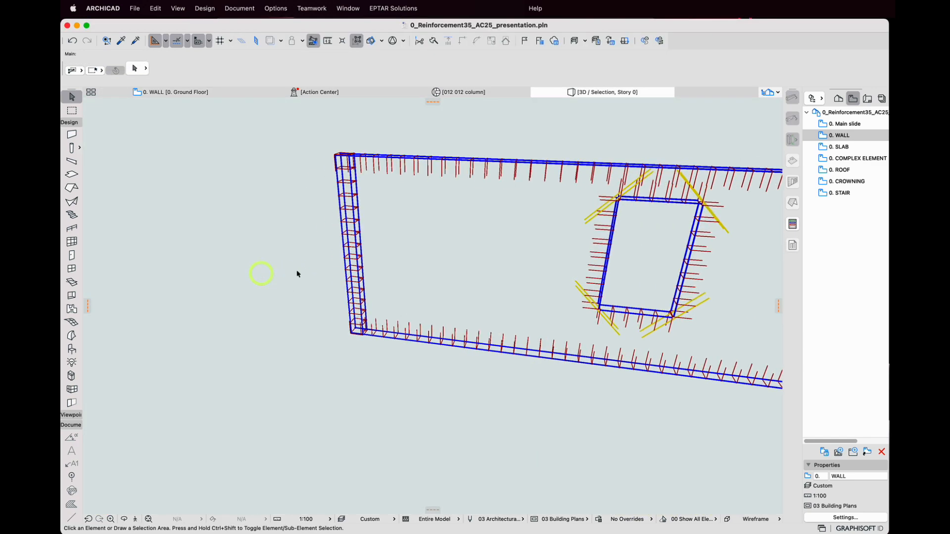
scroll(349, 217, up, 3)
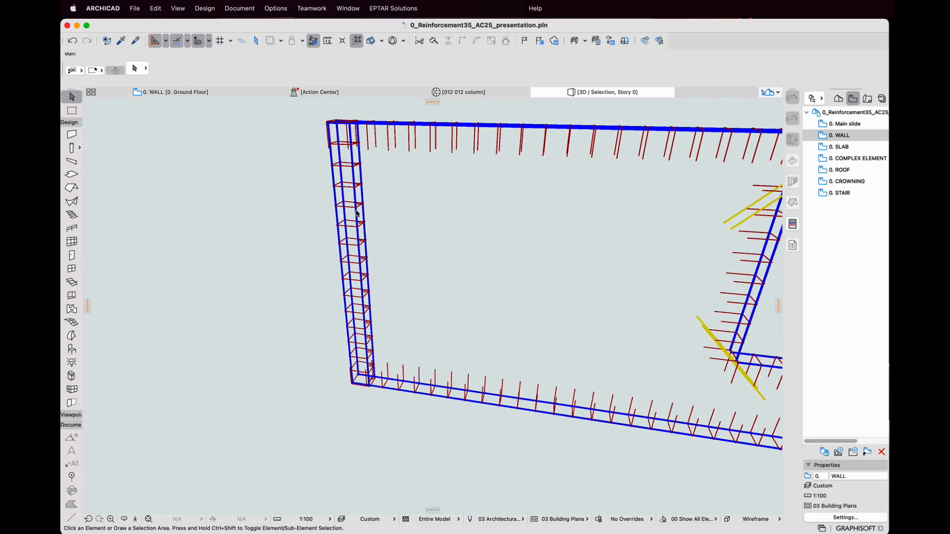
click(388, 144)
click(488, 273)
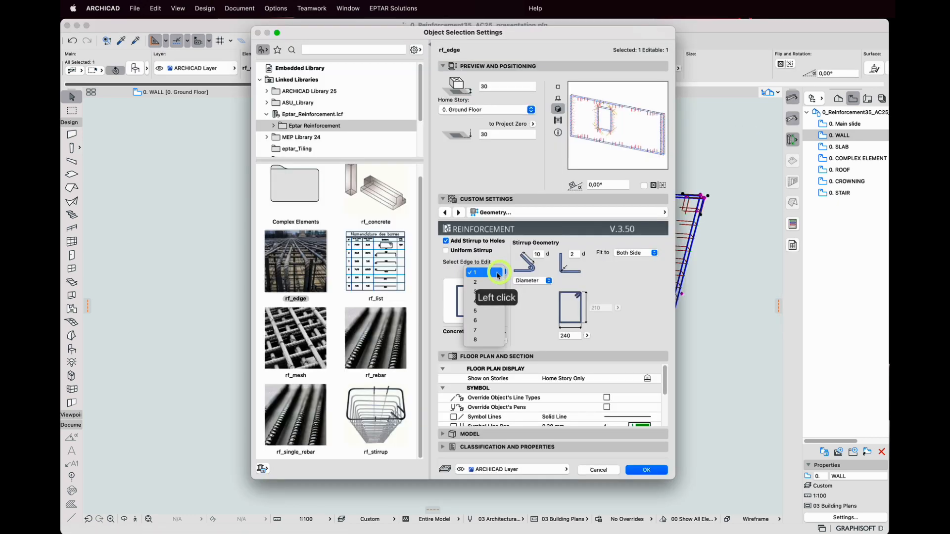
click(493, 302)
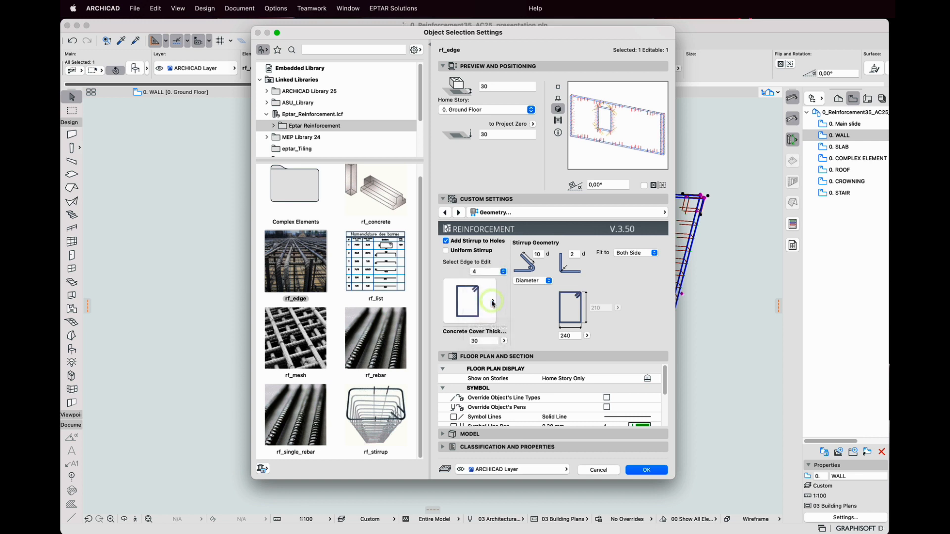
click(472, 306)
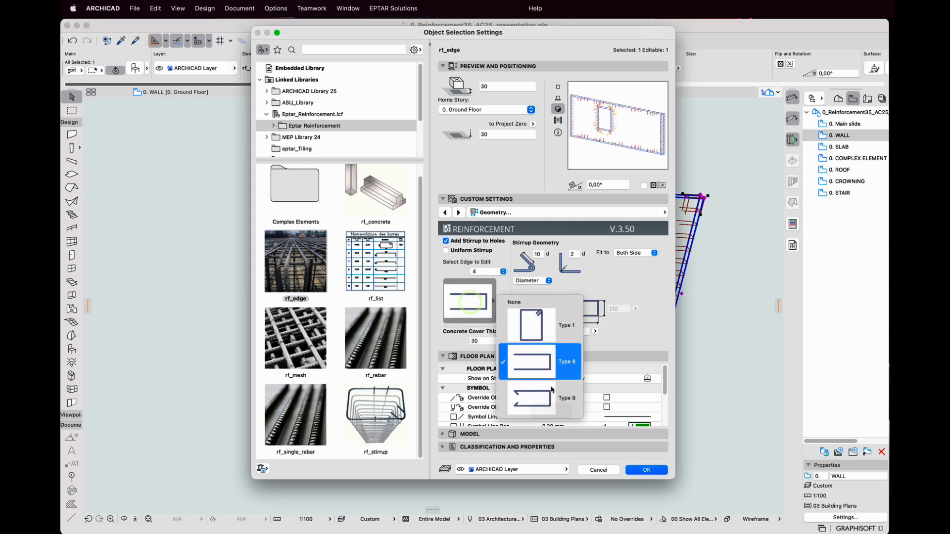
click(539, 402)
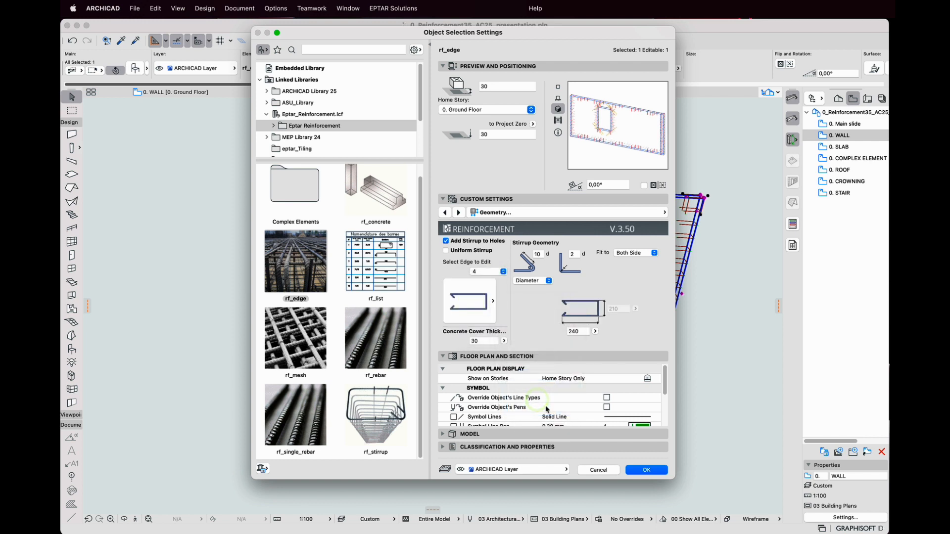
click(647, 470)
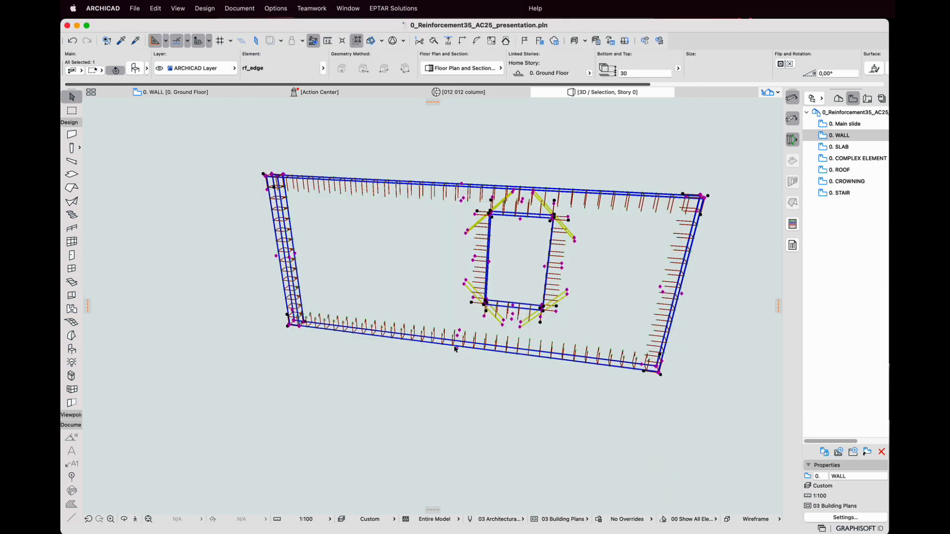
shift+middle_drag(455, 349, 344, 340)
scroll(385, 307, up, 6)
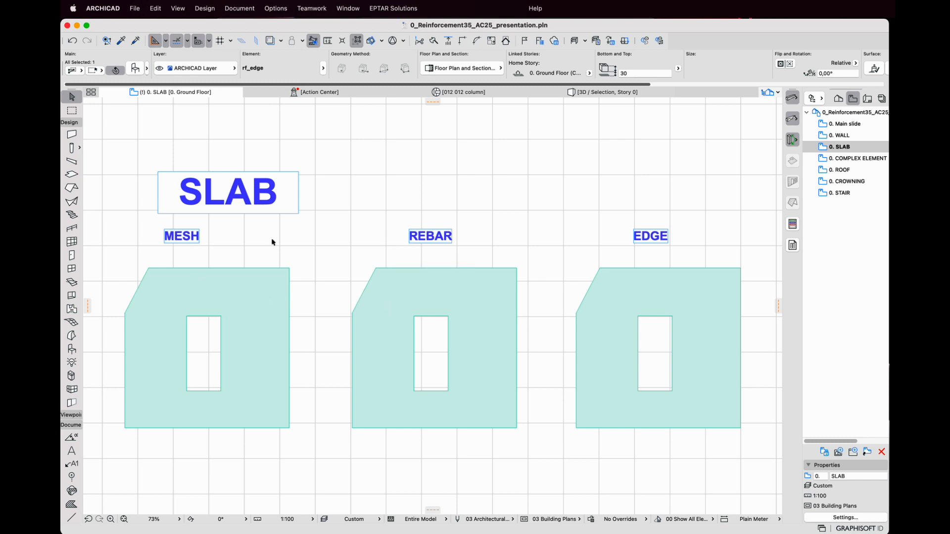
Step: Start reinforcing the MESH slab with rf_mesh in the Horizontal position, using iron diameters of 6 in X and 8 in Y
click(153, 280)
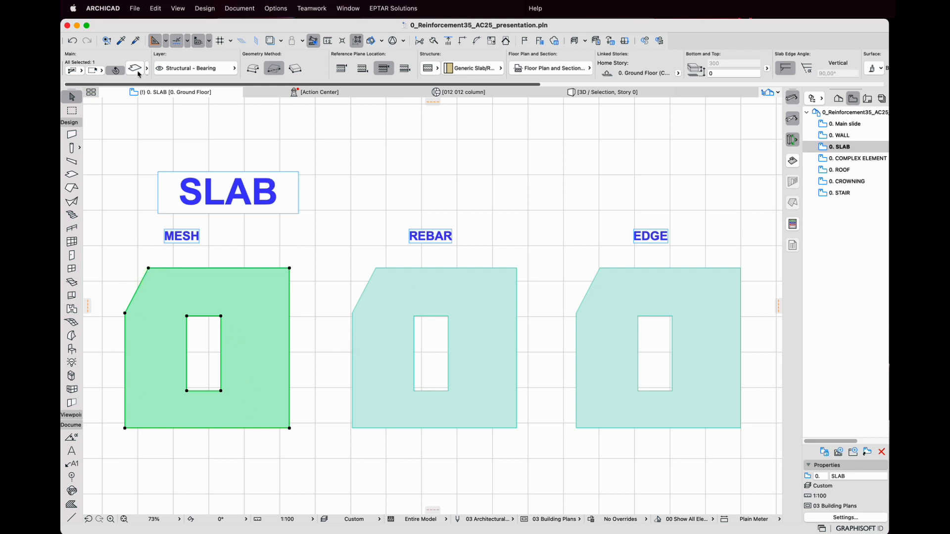
click(793, 162)
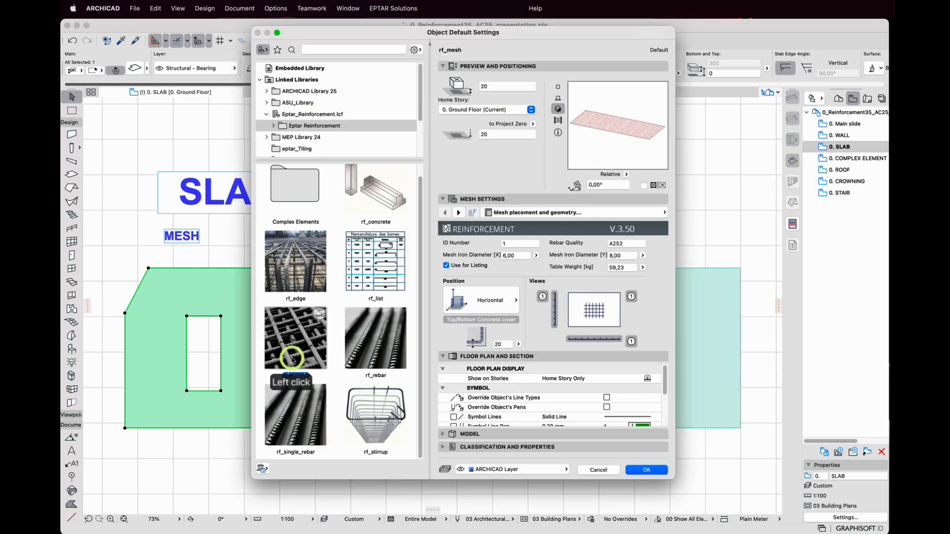
click(470, 255)
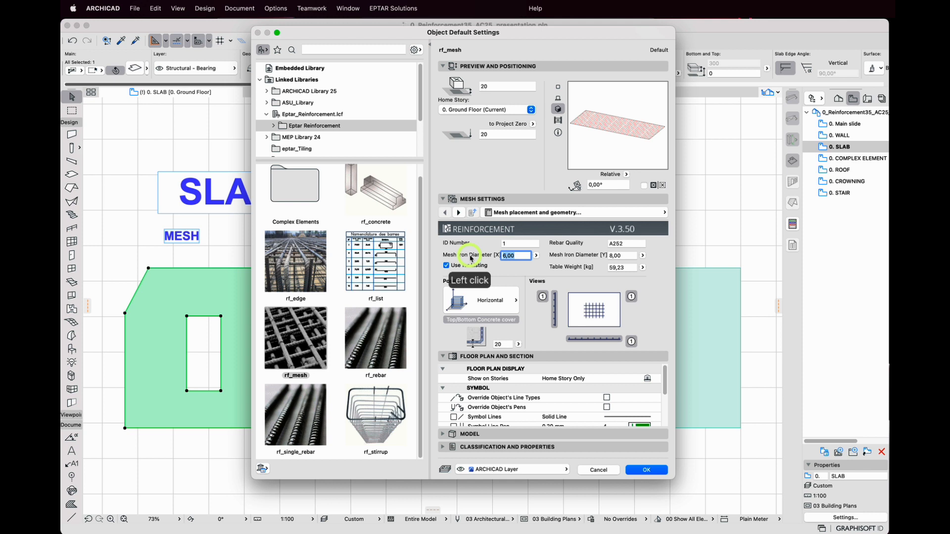
click(606, 255)
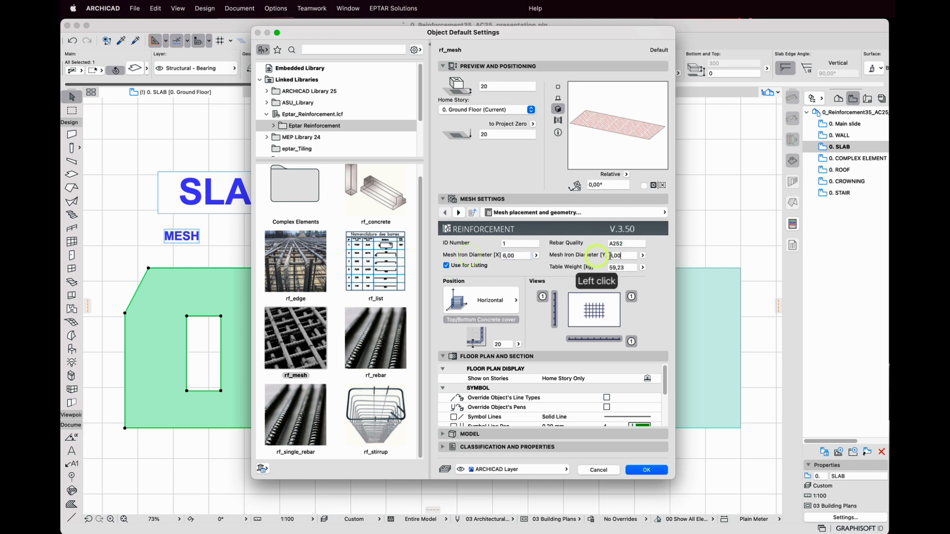
click(486, 299)
click(484, 301)
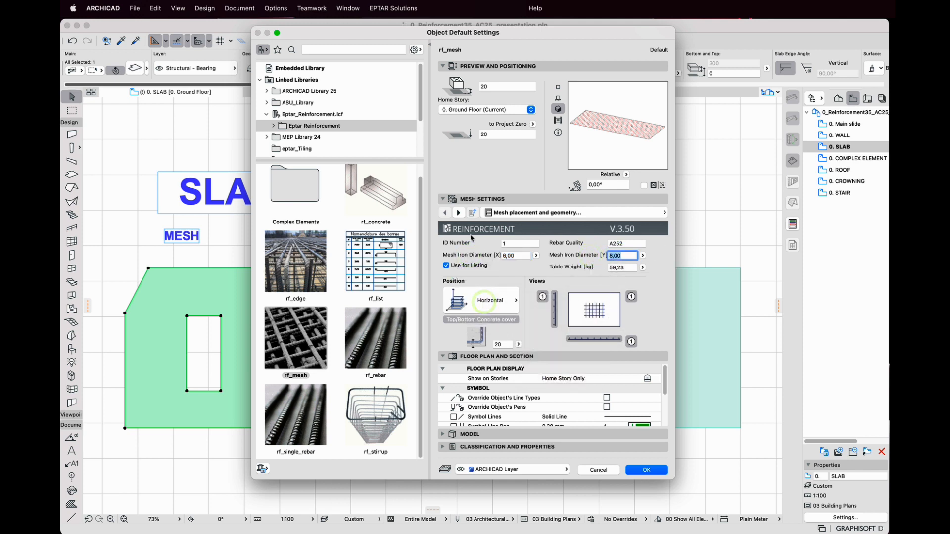
Step: Review the mesh bending, label and 2D representation settings of rf_mesh and accept them for the MESH slab
click(459, 213)
click(458, 212)
click(458, 213)
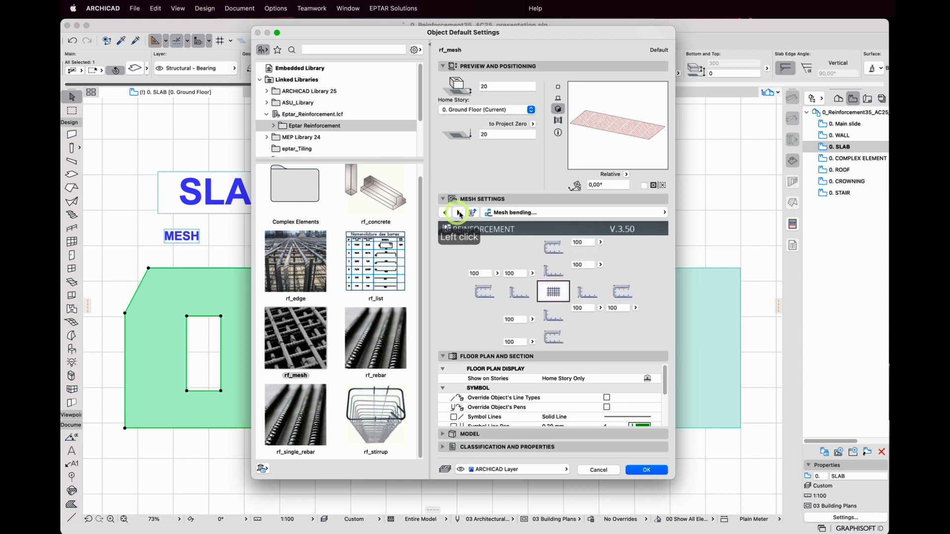
click(459, 213)
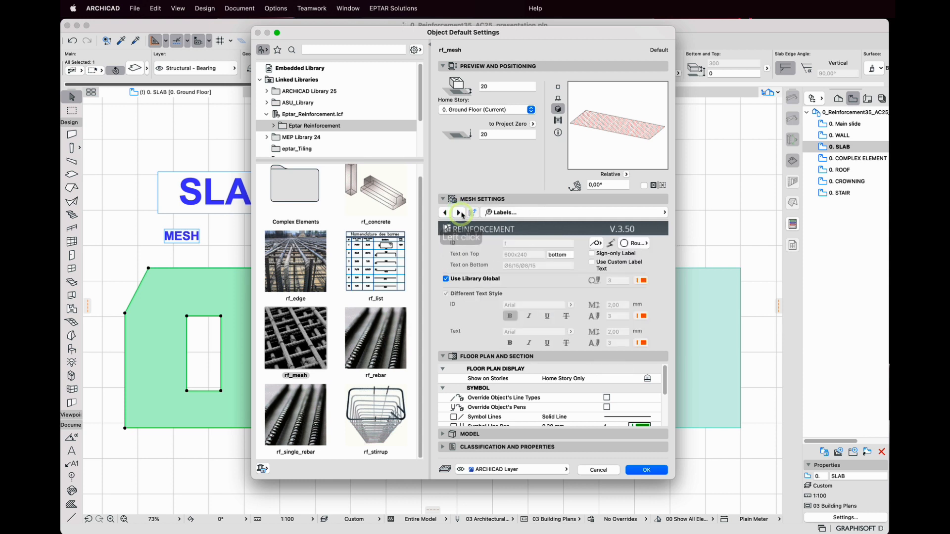
click(459, 212)
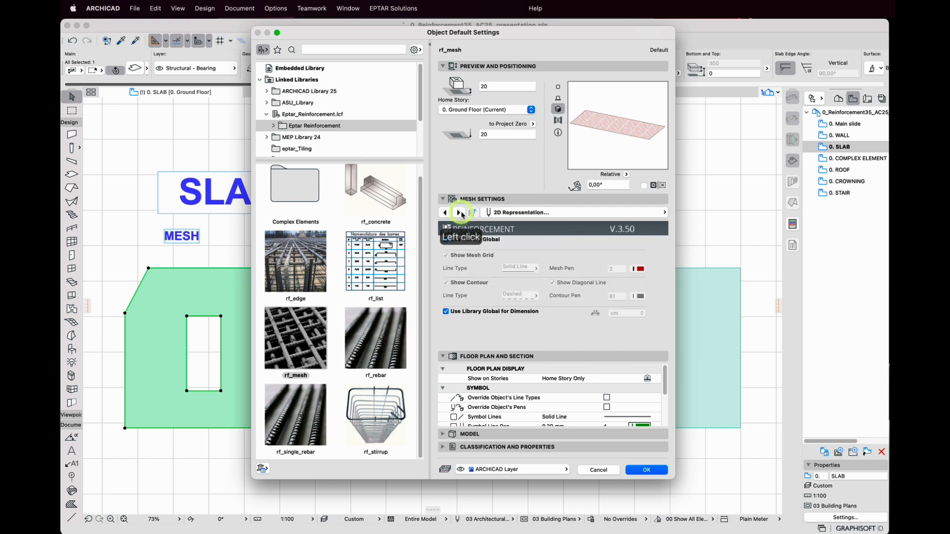
click(647, 470)
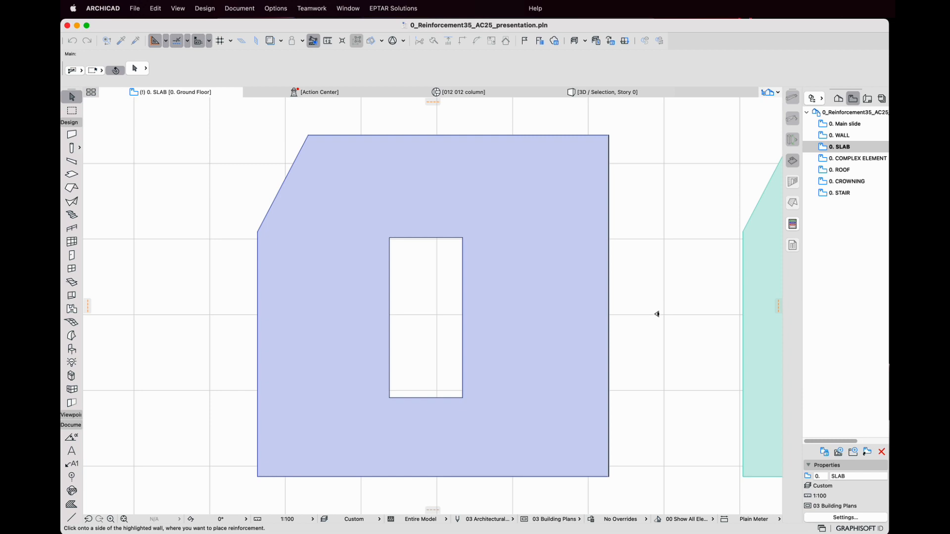
Step: Place the mesh from the lower edge of the MESH slab without additional reinforcement and inspect it in 3D
click(478, 492)
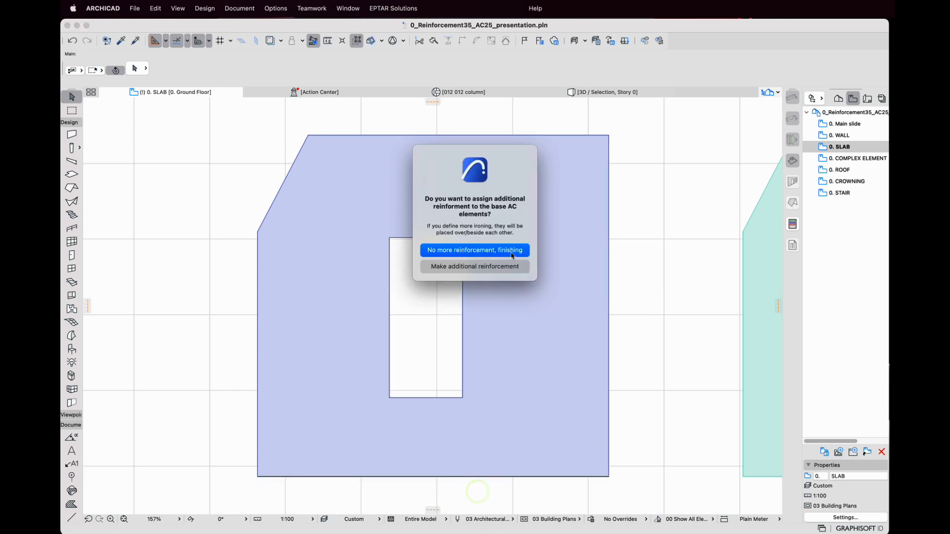
click(510, 253)
scroll(518, 226, down, 3)
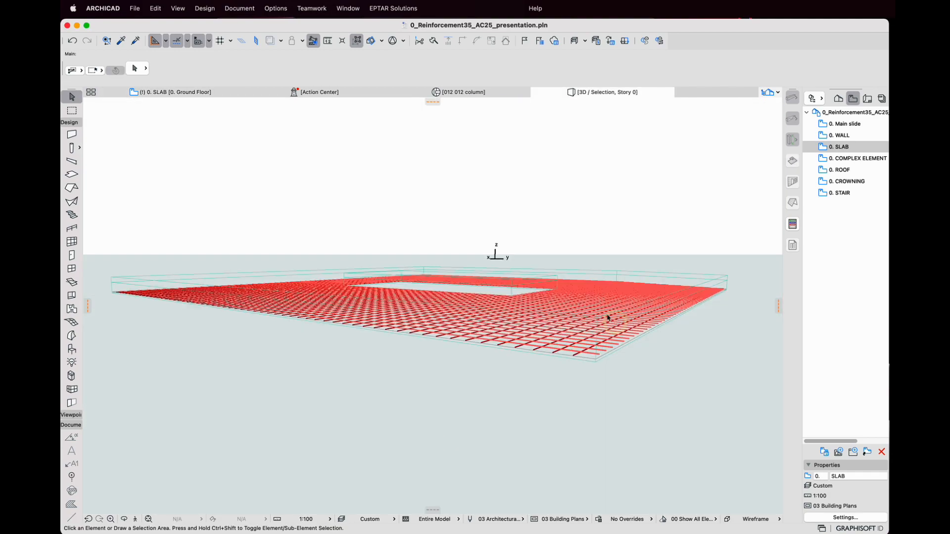
shift+middle_drag(469, 258, 564, 331)
shift+middle_drag(412, 327, 413, 298)
scroll(414, 298, down, 5)
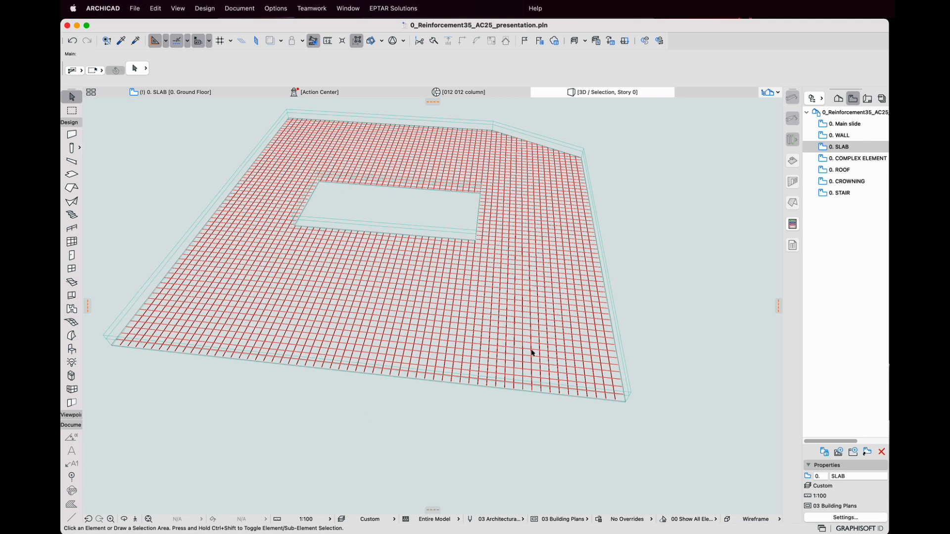
Step: Inspect the bottom mesh of the MESH slab around its corners in 3D and return to the floor plan
shift+middle_drag(636, 402, 322, 342)
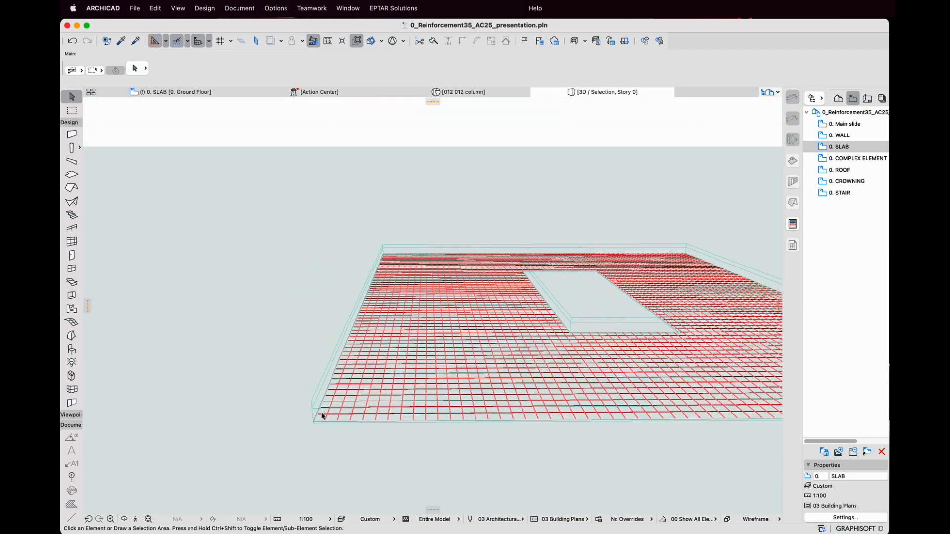
scroll(321, 416, up, 5)
shift+middle_drag(399, 440, 591, 418)
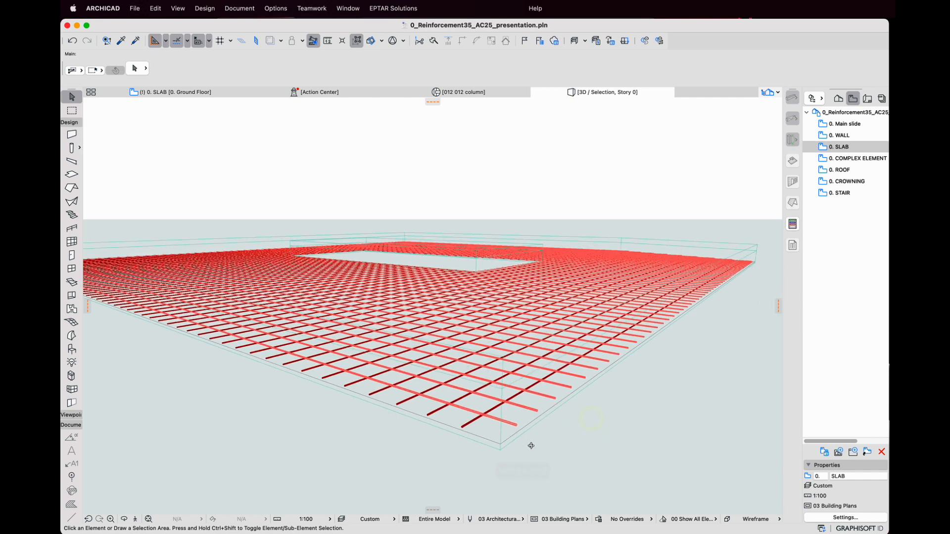
click(198, 96)
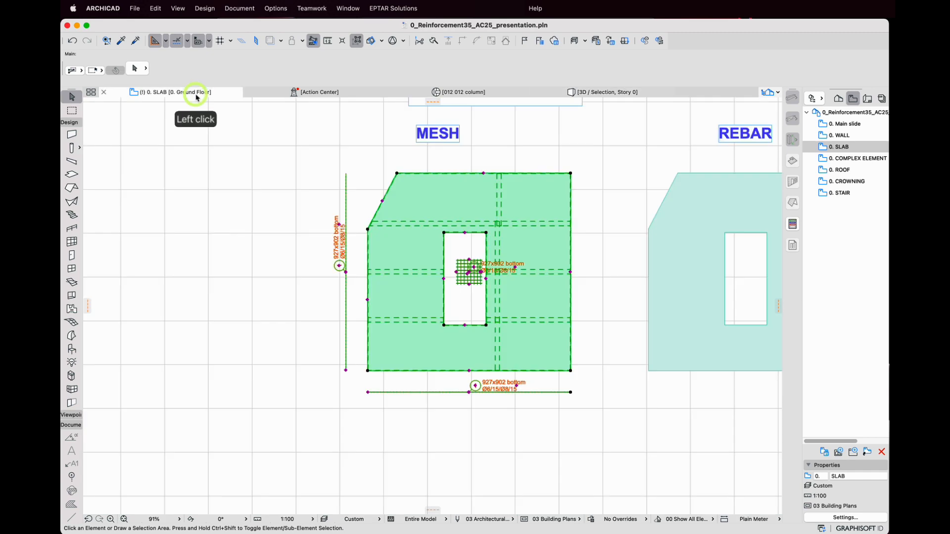
Step: Start a second rf_mesh reinforcement on the MESH slab, switching the concrete cover of 20 to the top side
click(435, 234)
click(493, 151)
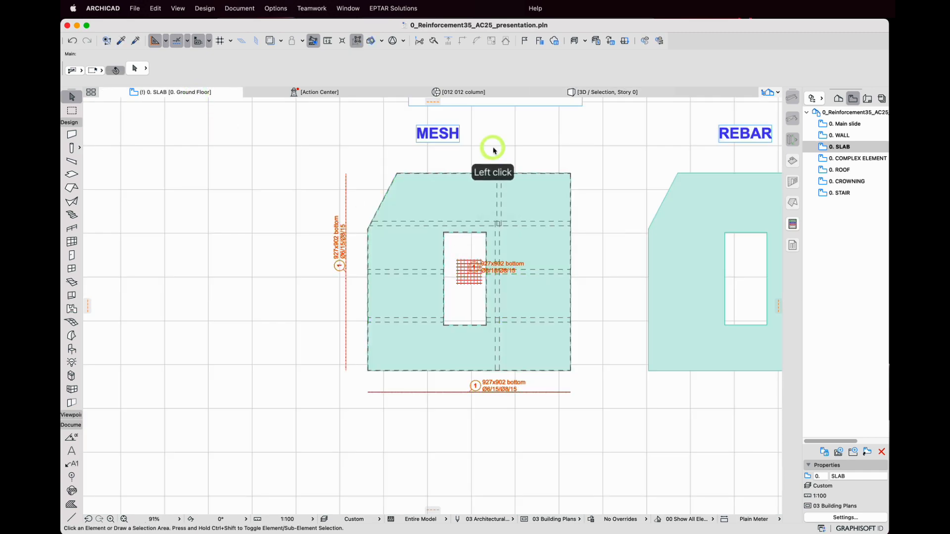
click(457, 203)
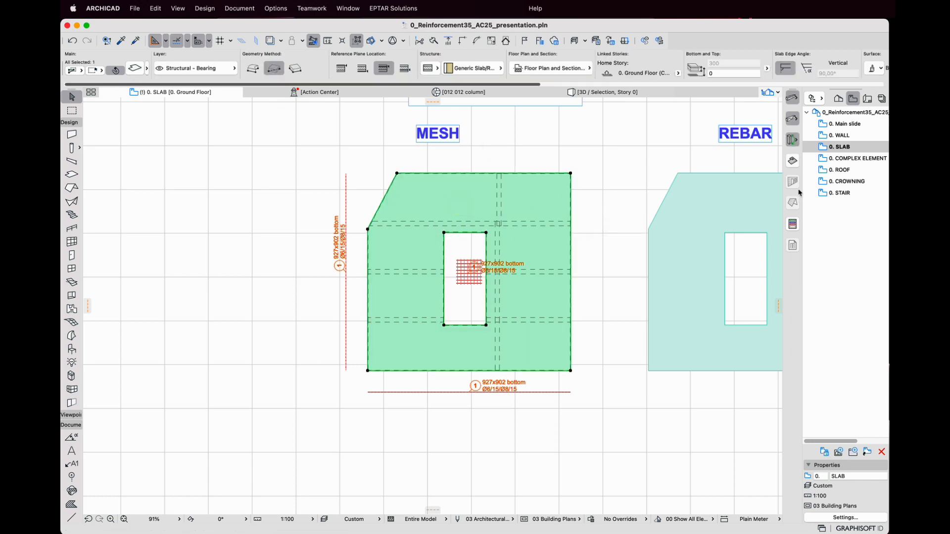
click(792, 161)
double_click(792, 161)
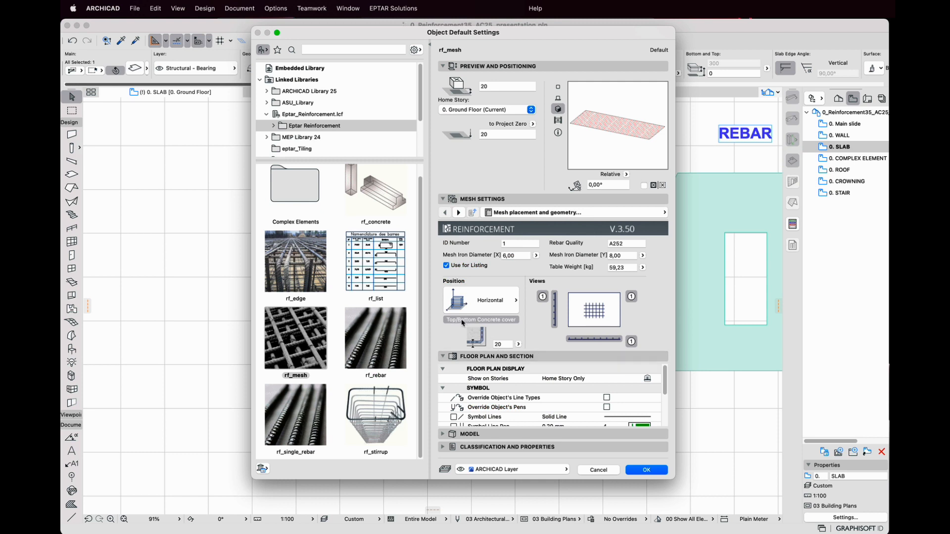
click(496, 322)
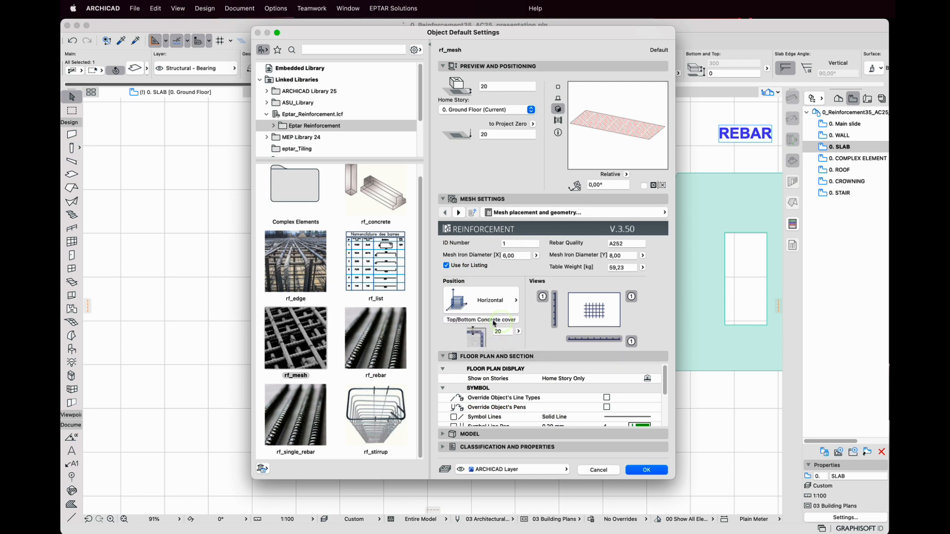
click(494, 323)
click(489, 332)
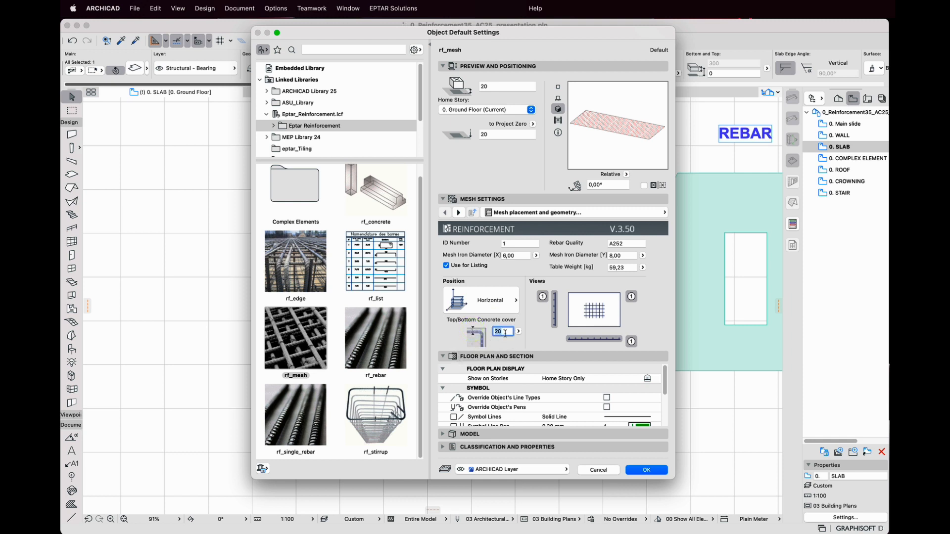
click(505, 333)
click(494, 322)
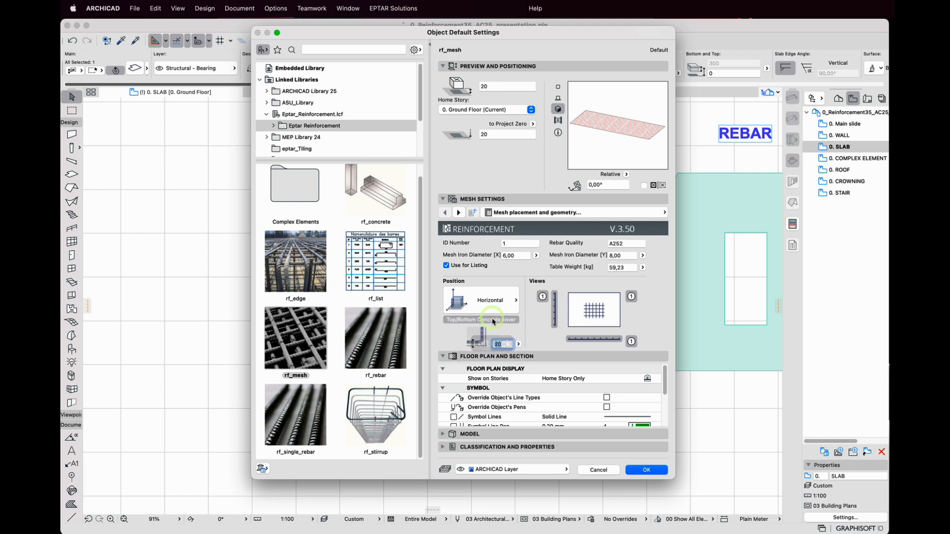
click(501, 323)
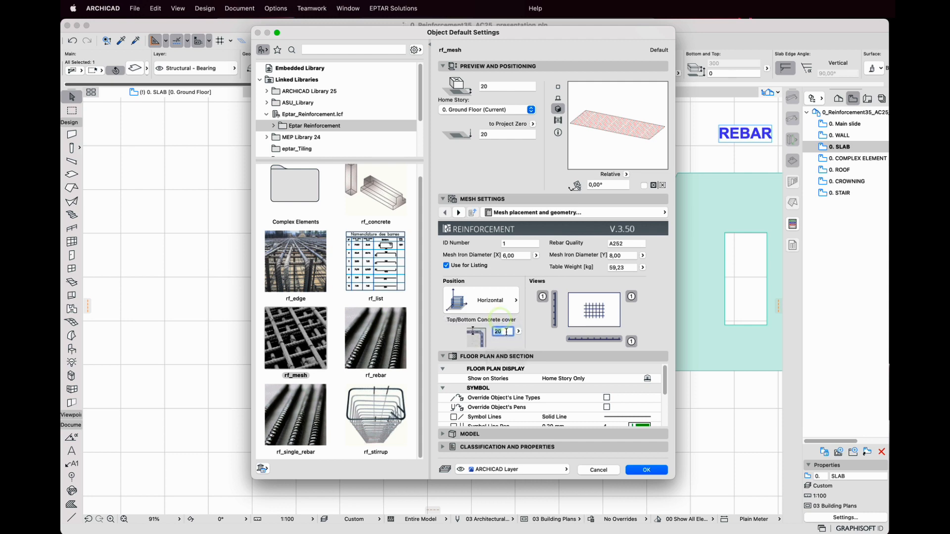
click(657, 468)
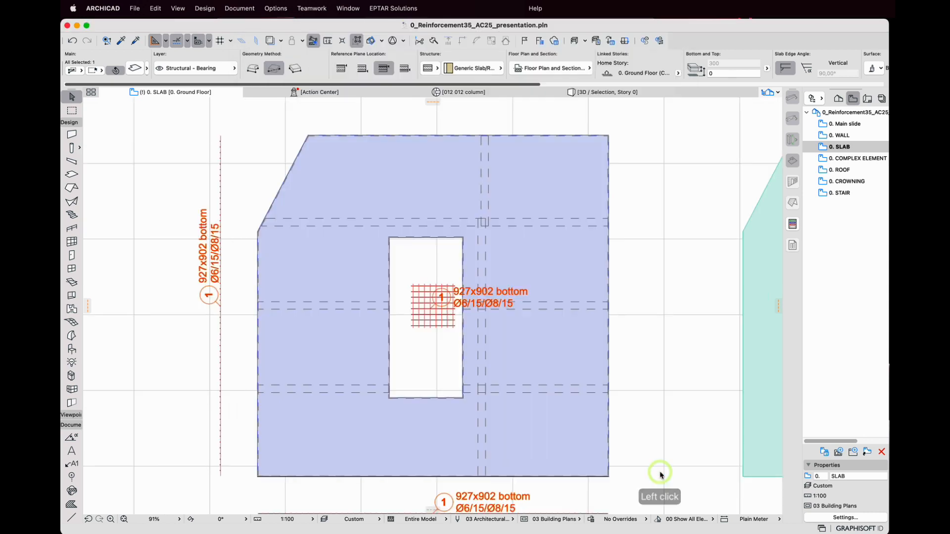
Step: Place the top mesh from the lower edge of the MESH slab without additional reinforcement and inspect it in 3D
click(574, 489)
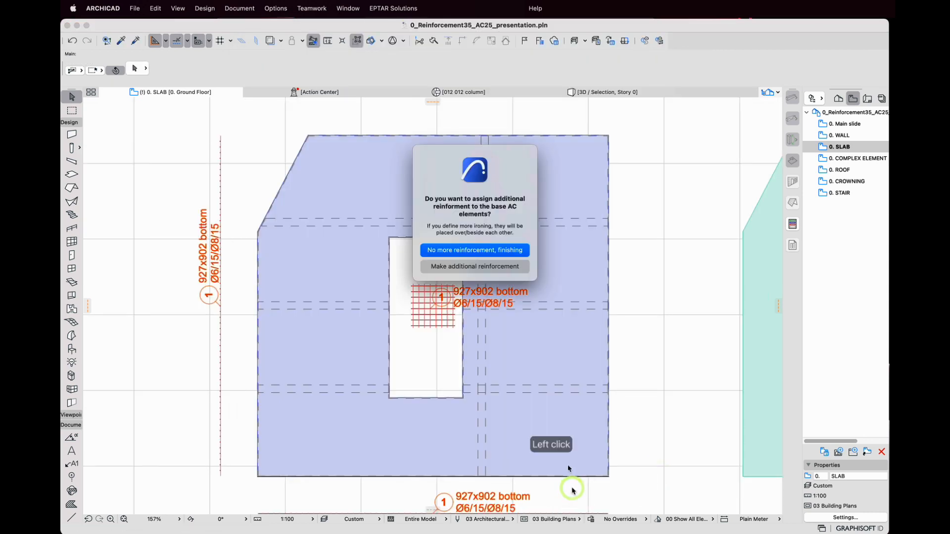
click(502, 249)
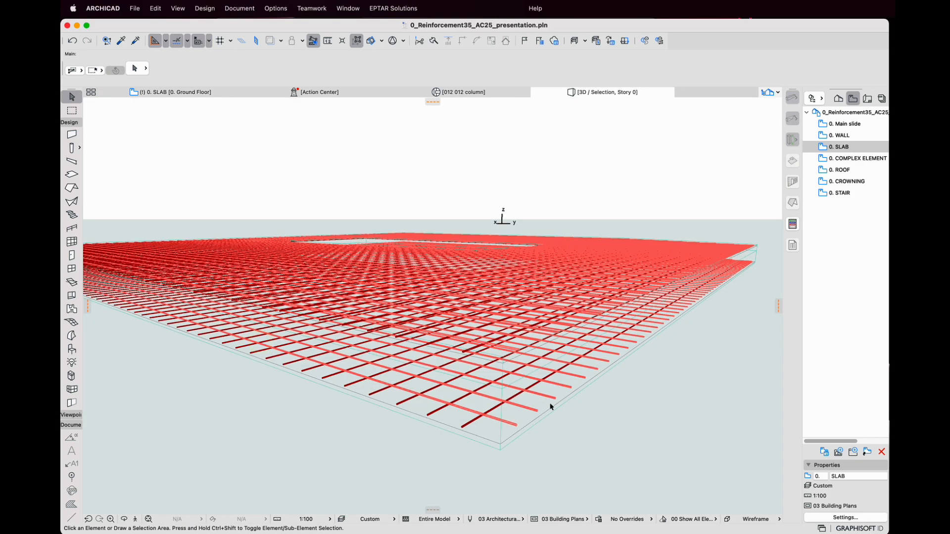
mouse_move(551, 407)
shift+middle_down()
mouse_move(521, 377)
mouse_move(430, 342)
mouse_move(365, 367)
mouse_move(319, 414)
shift+middle_up()
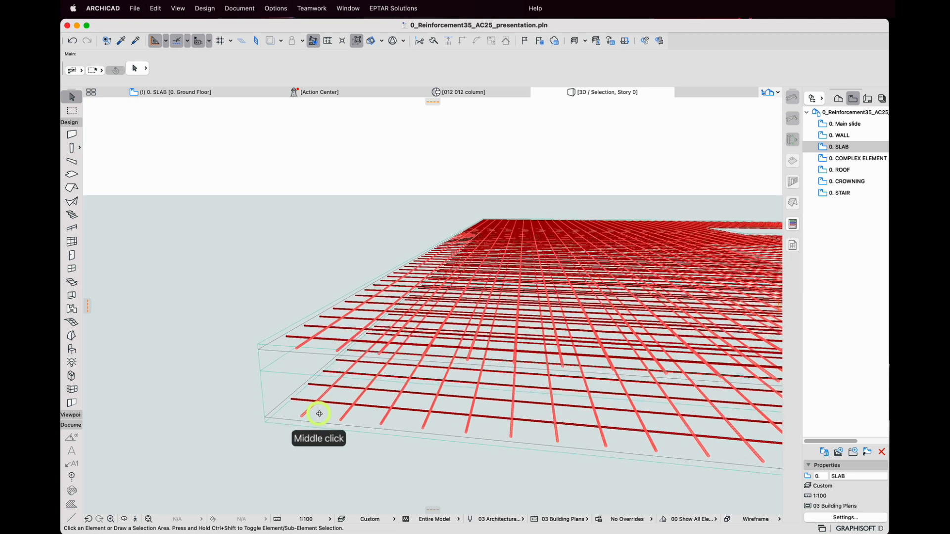
Step: Start reinforcing the REBAR slab on the floor plan with rf_rebar in the Horizontal position
key(F2)
click(420, 233)
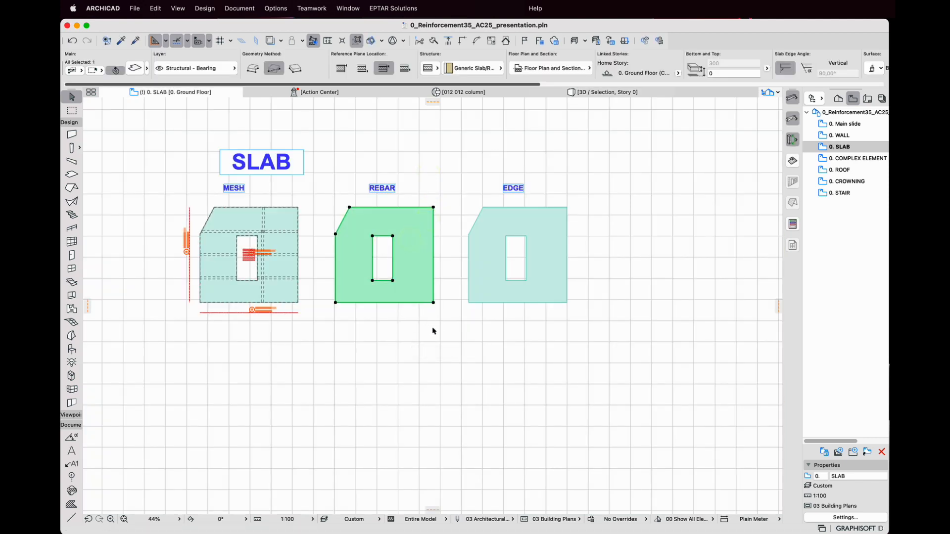
scroll(374, 228, up, 5)
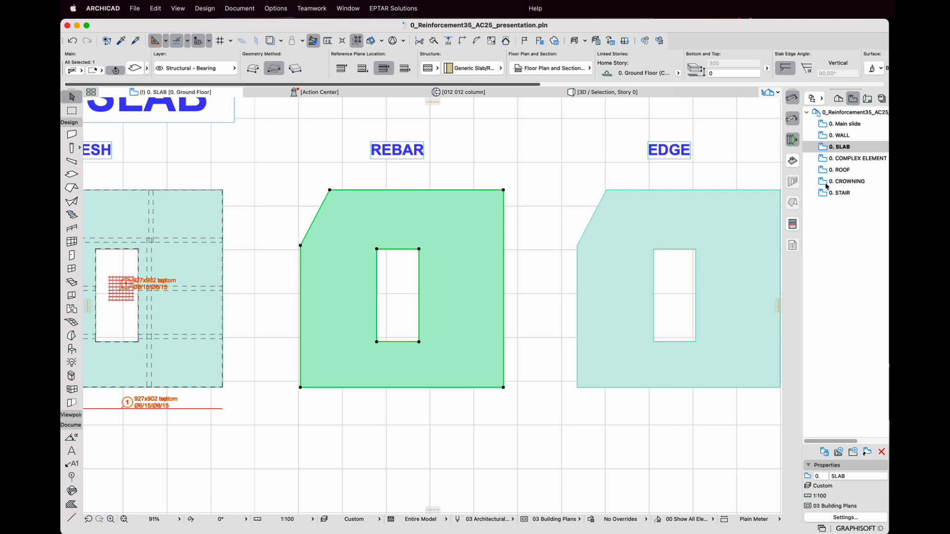
click(794, 159)
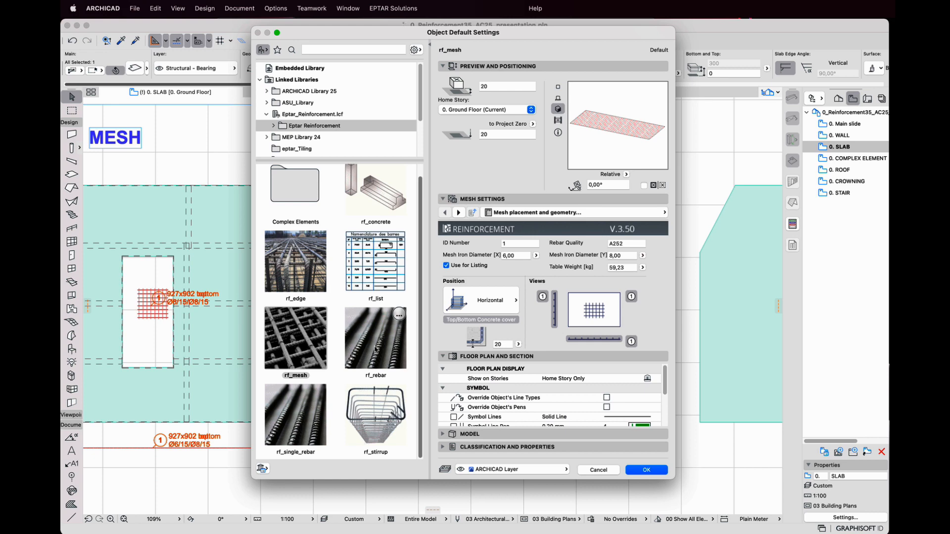
click(376, 349)
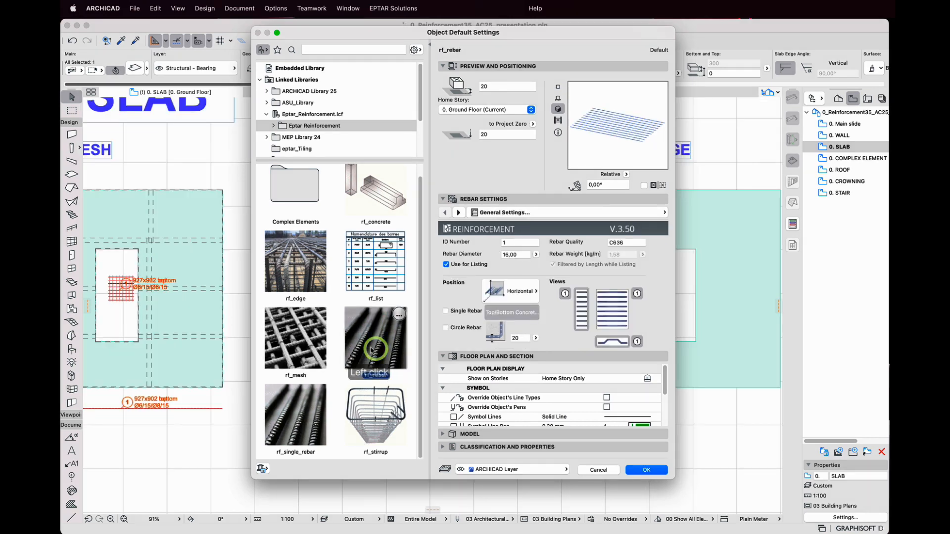
click(497, 299)
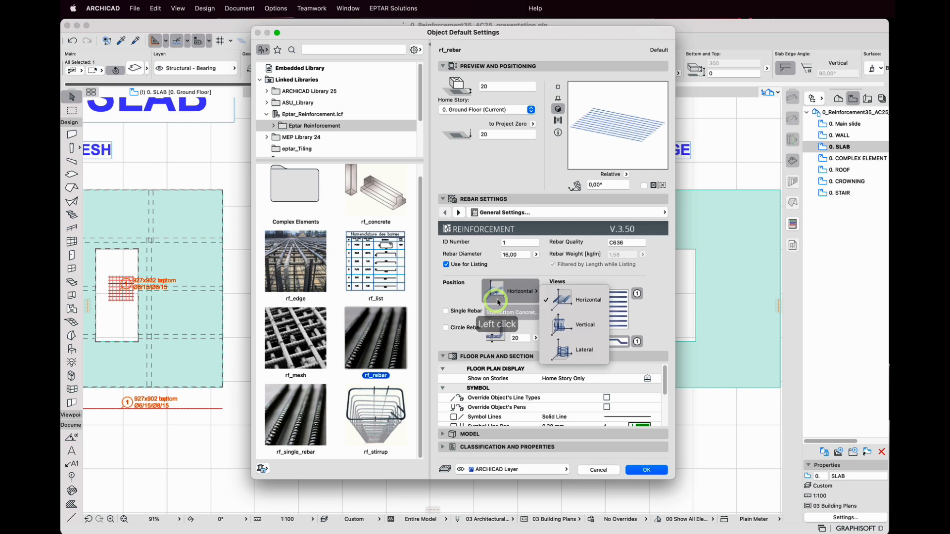
click(497, 299)
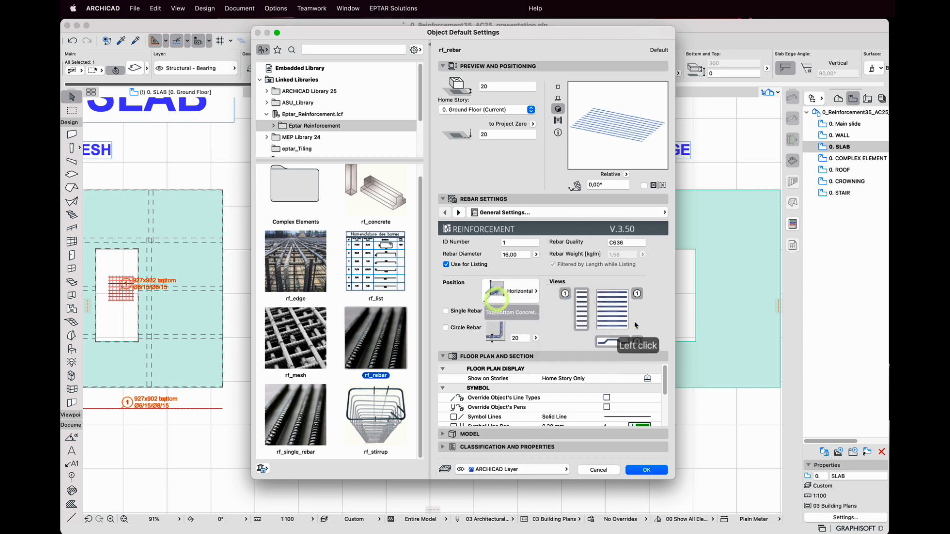
click(648, 469)
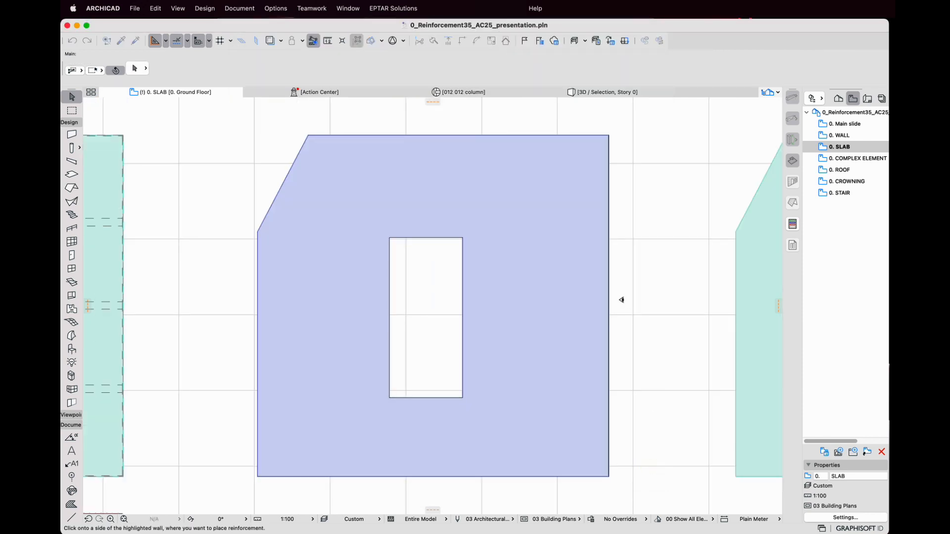
Step: Place the rebars from the lower edge of the REBAR slab and finish without additional reinforcement
scroll(621, 300, down, 3)
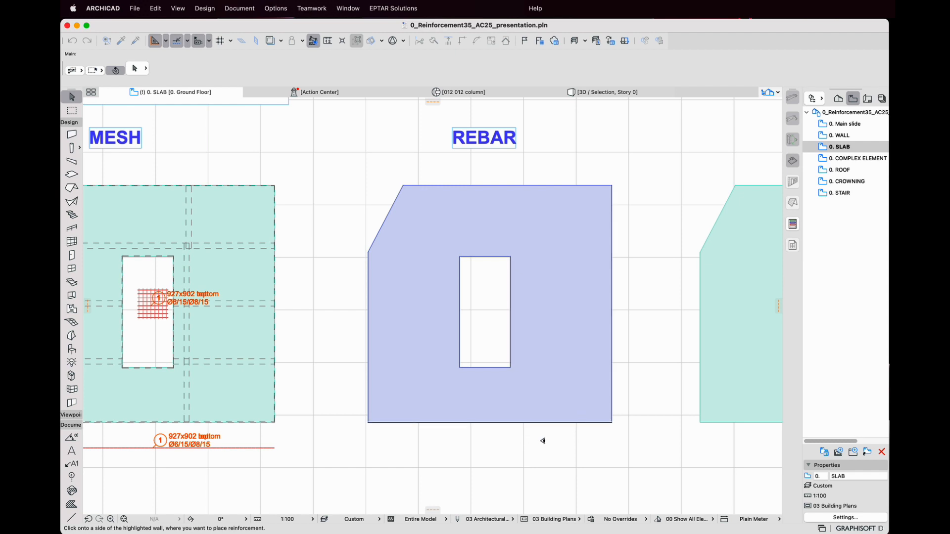
click(557, 443)
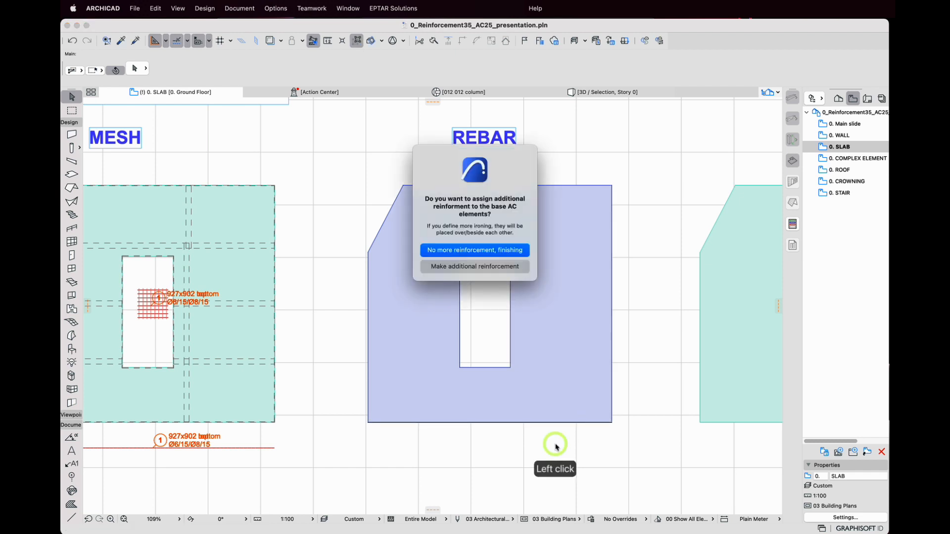
click(486, 254)
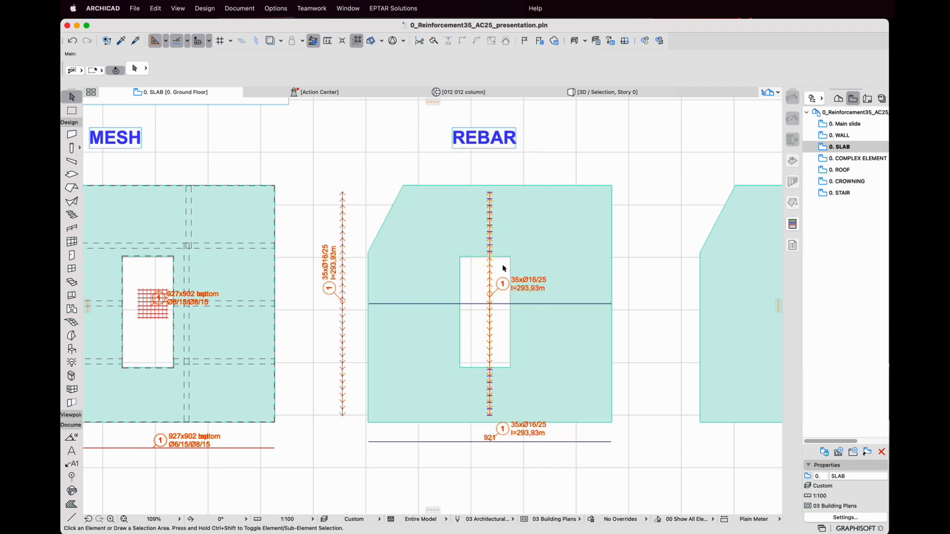
Step: Show only the REBAR slab and its rebars in 3D and examine the bars around the opening and slanted edge
click(341, 179)
shift+click(416, 225)
right_click(557, 140)
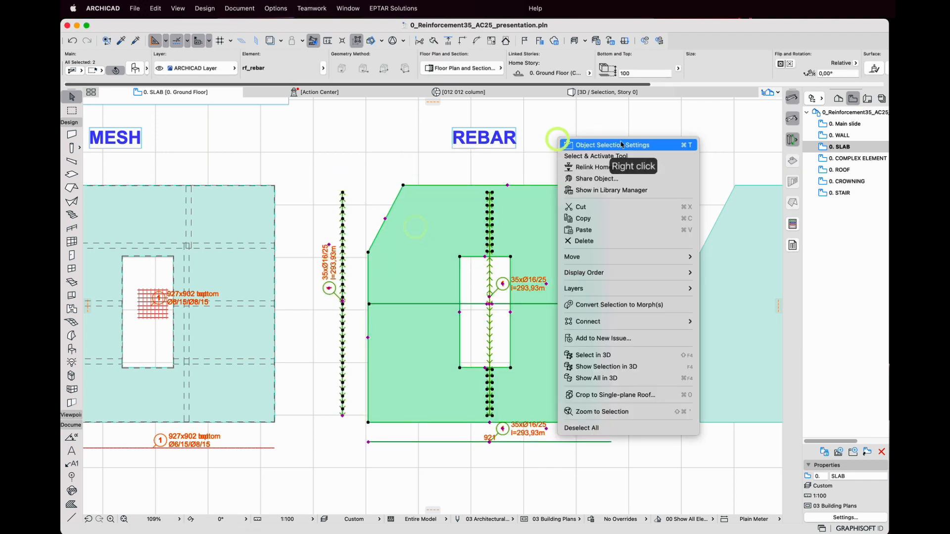
click(641, 367)
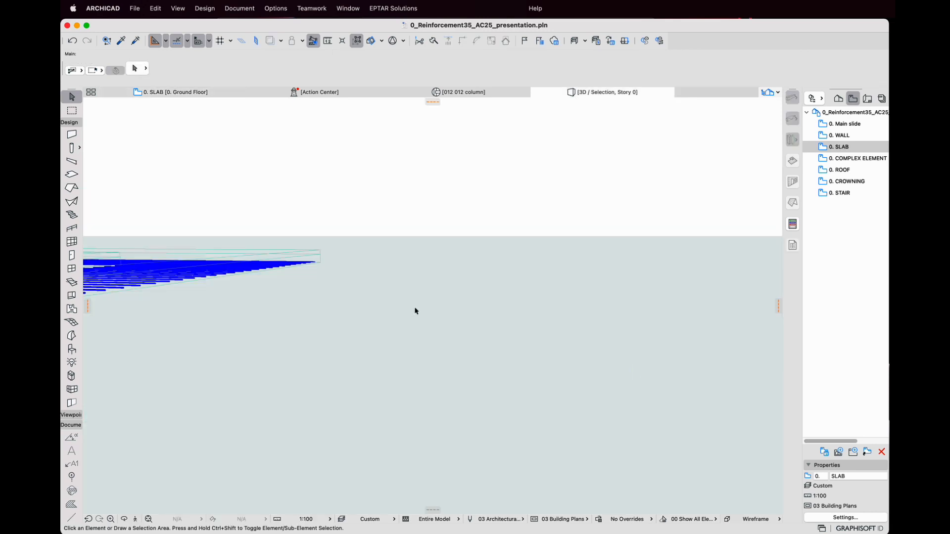
shift+middle_drag(416, 311, 539, 289)
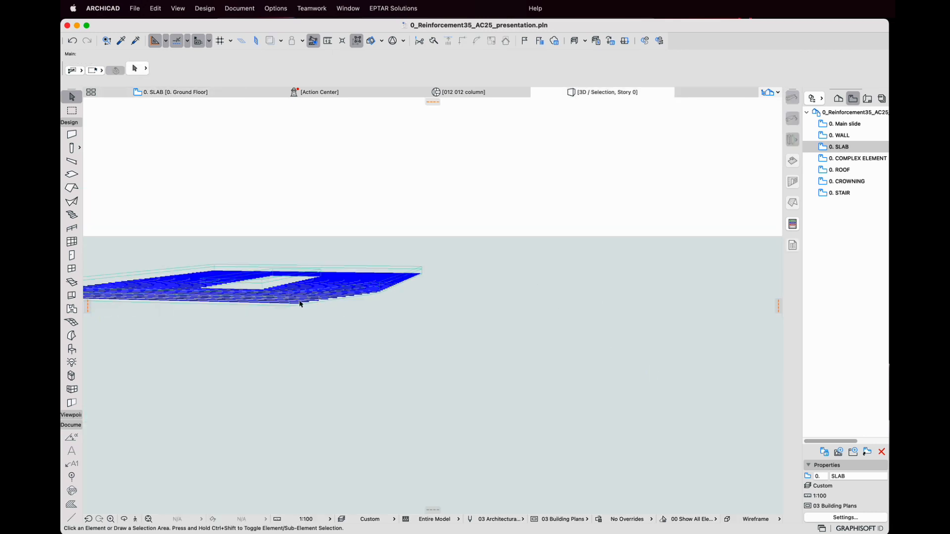
shift+middle_drag(301, 304, 350, 325)
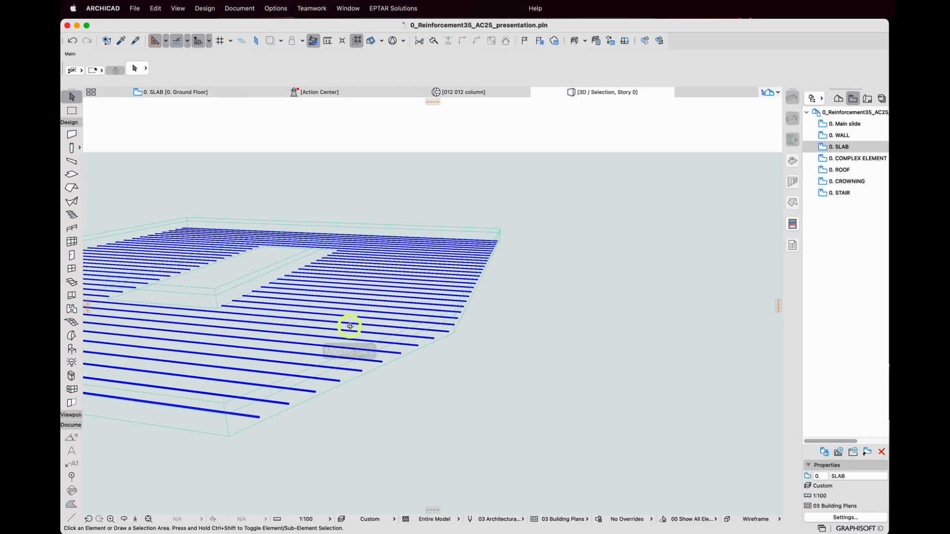
Step: Start a second rf_rebar reinforcement on the REBAR slab with a rebar diameter of 18 and a concrete cover of 28
click(154, 95)
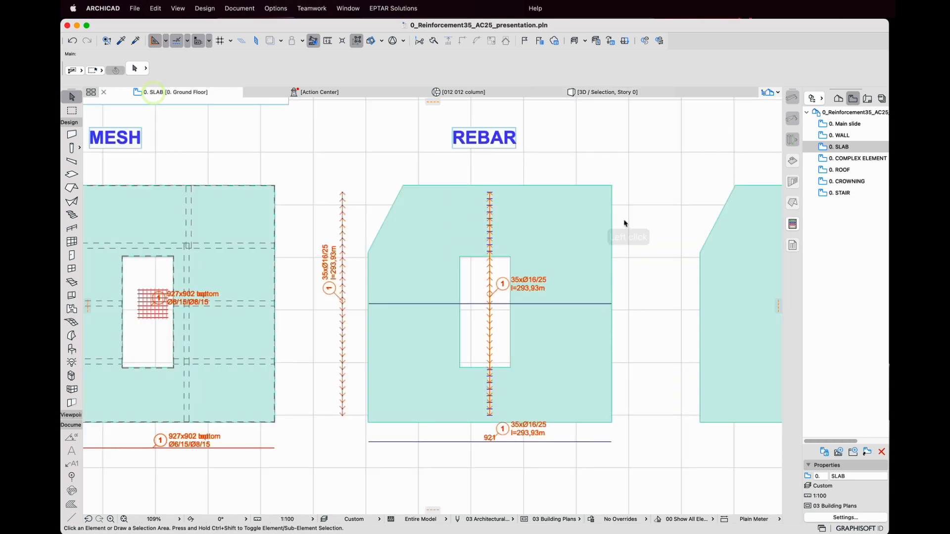
click(591, 146)
click(589, 207)
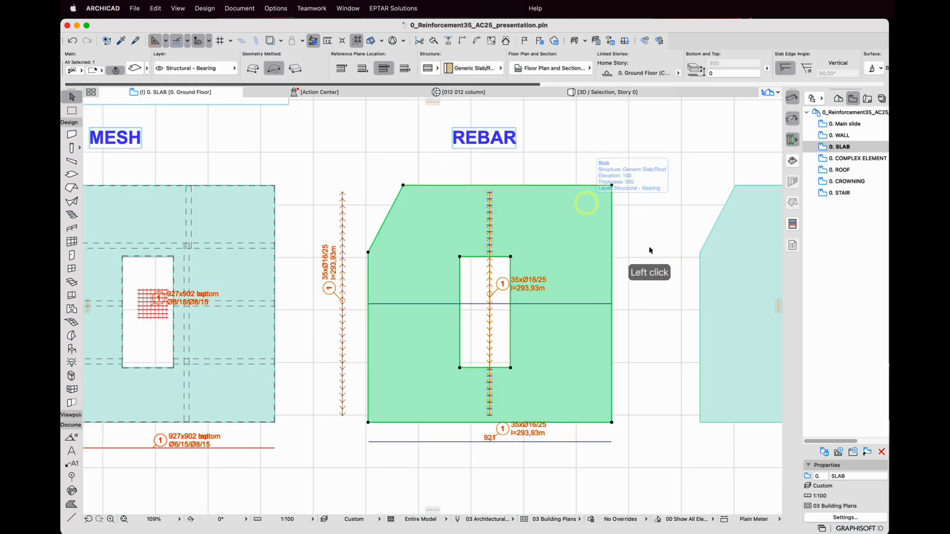
click(792, 160)
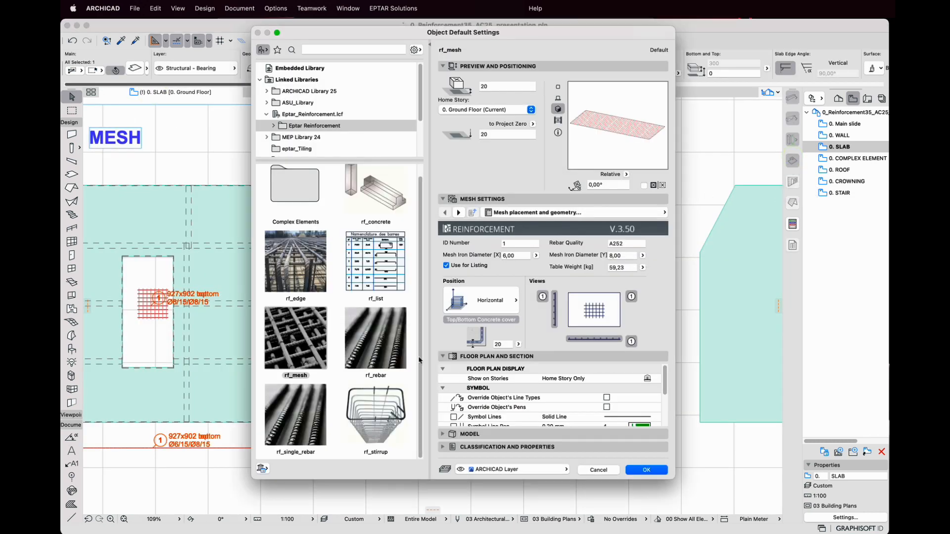
click(372, 345)
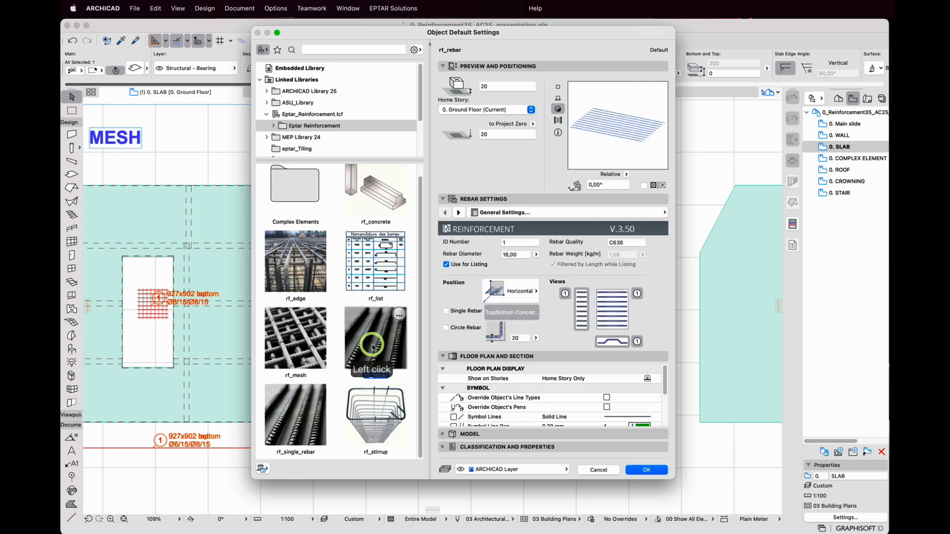
click(509, 255)
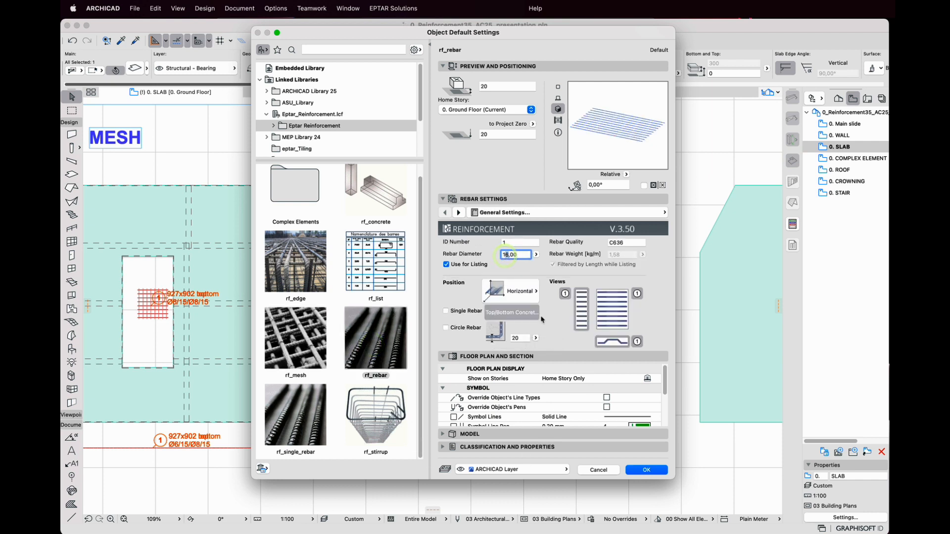
text(8)
click(524, 339)
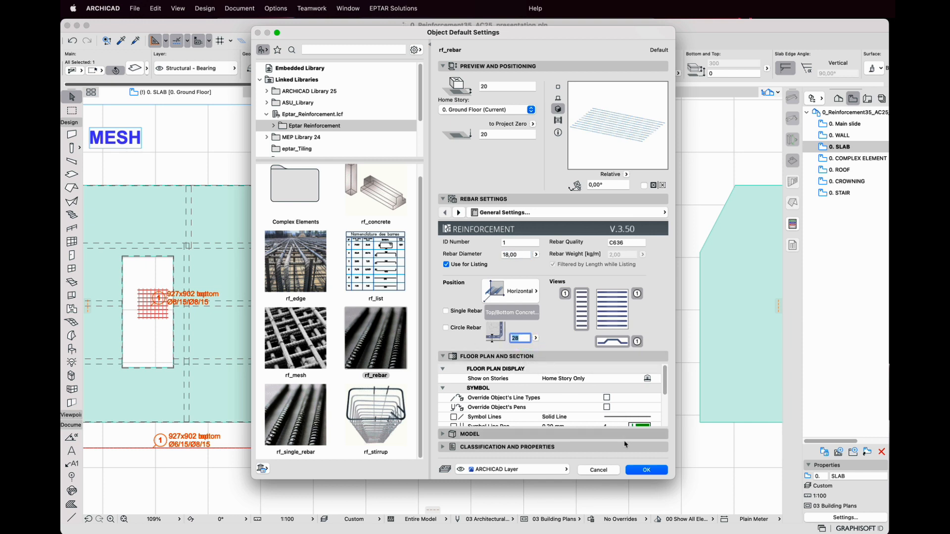
click(659, 471)
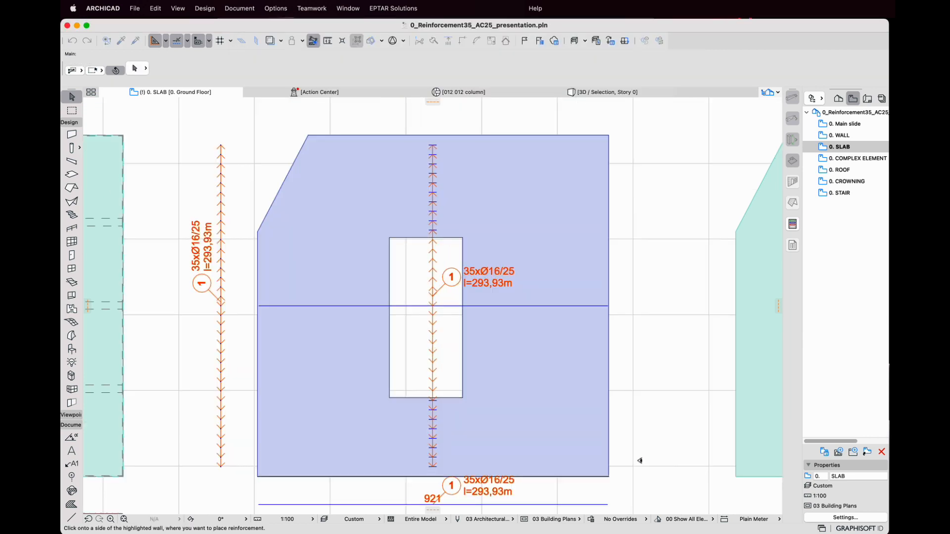
Step: Place the second rebar layer from the slanted REBAR slab's long vertical edge, finish without additional reinforcement, and examine the crossing bars in 3D
click(623, 358)
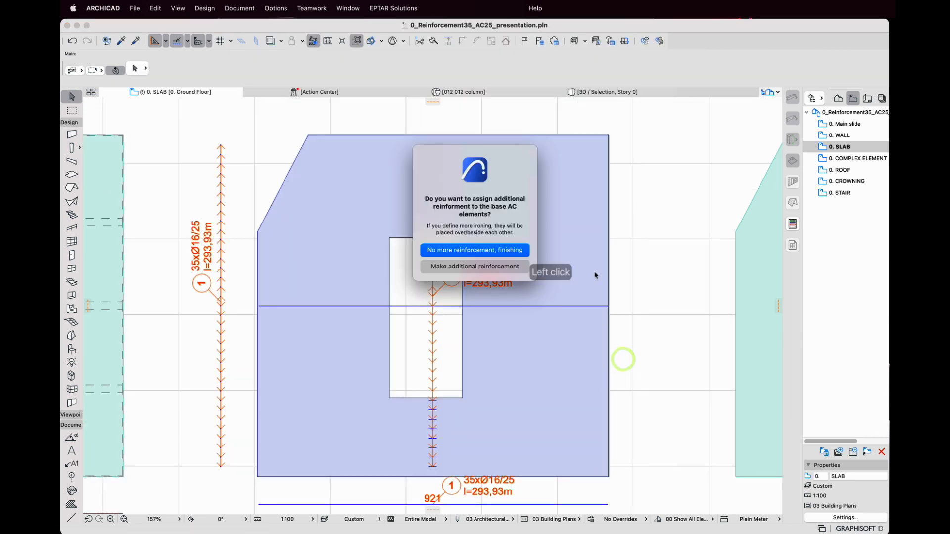
click(515, 249)
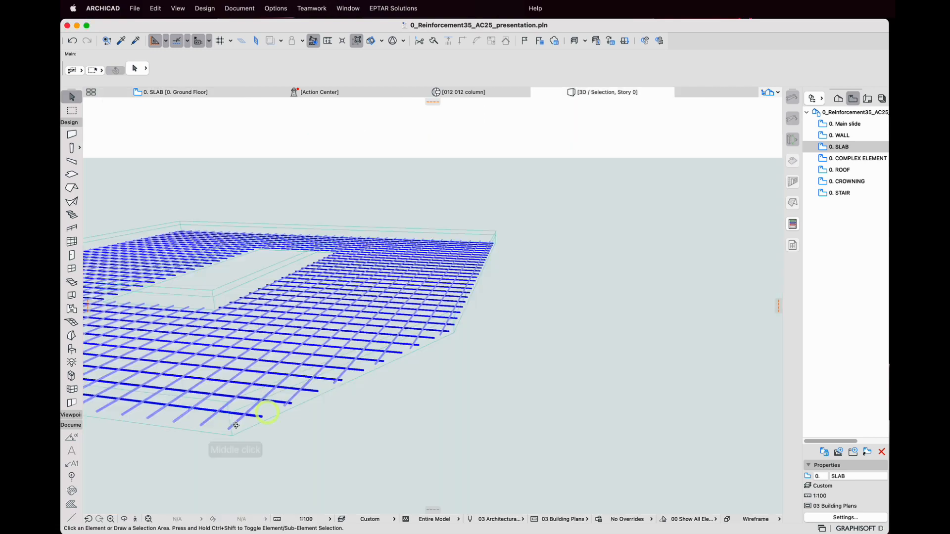
scroll(238, 422, up, 3)
shift+middle_drag(239, 413, 551, 433)
scroll(537, 292, down, 5)
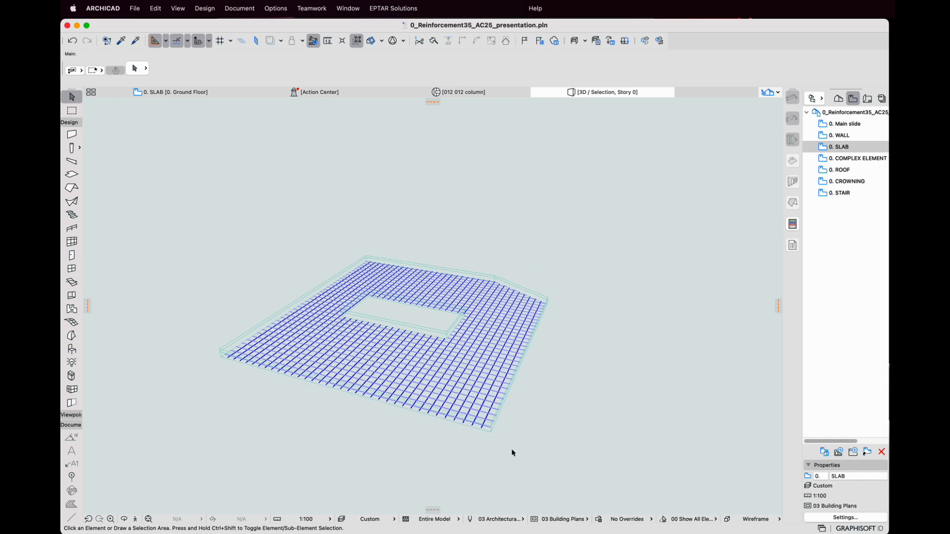
scroll(493, 433, up, 2)
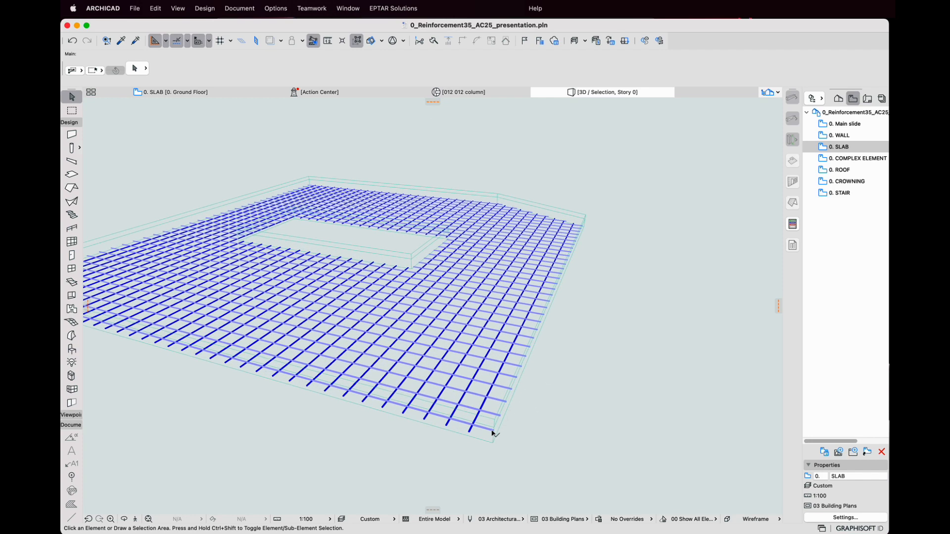
Step: Return to the floor plan and undo the second rebar placement on the REBAR slab
click(179, 95)
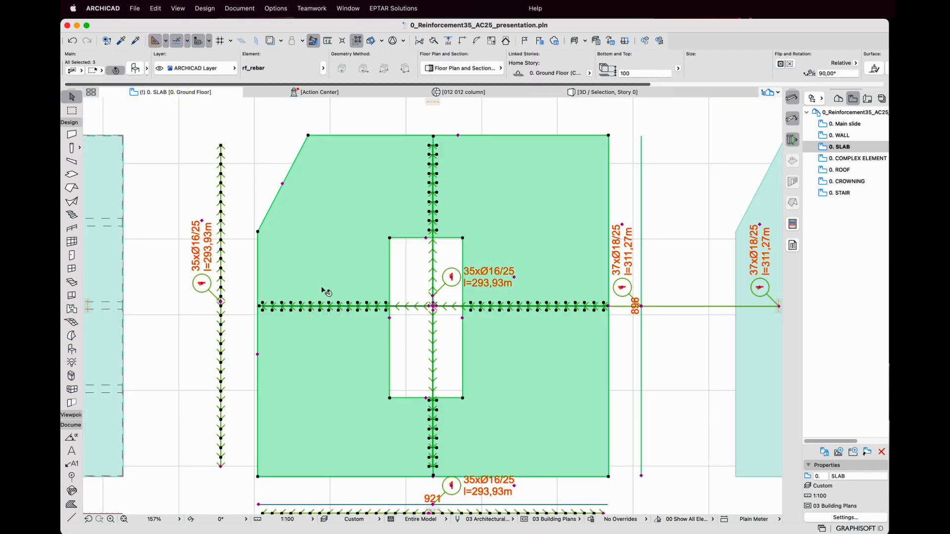
key(super+z)
click(644, 210)
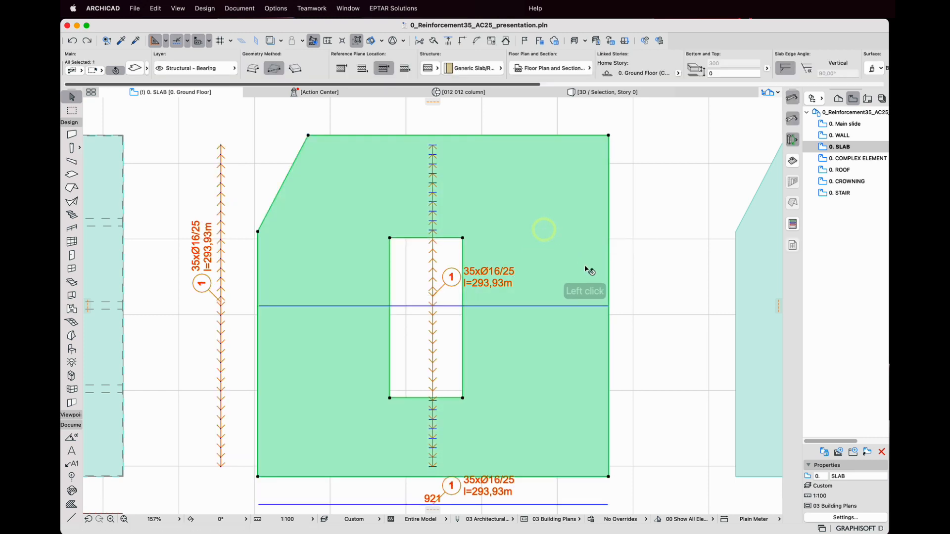
Step: Widen the REBAR slab's opening by moving its right edge outward, and check the adjusted rebars in 3D
click(463, 252)
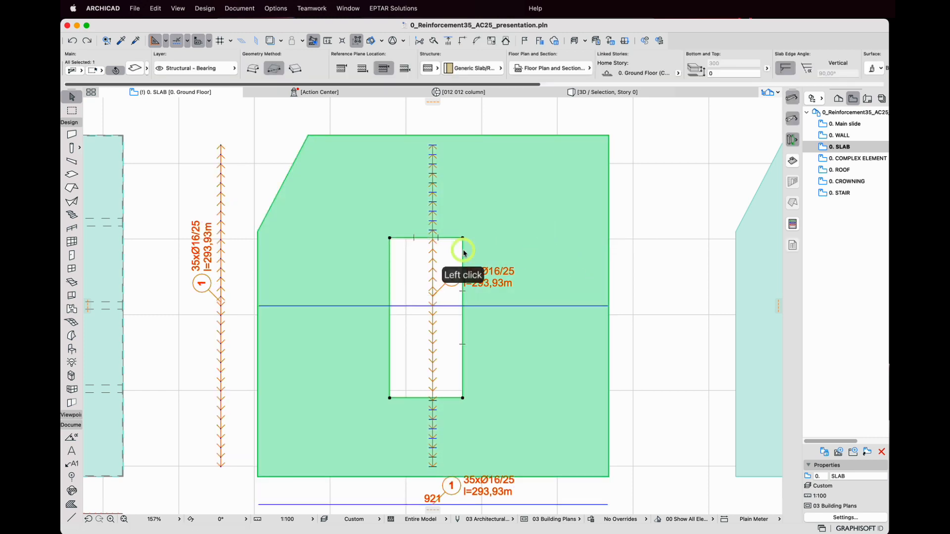
click(487, 242)
key(F3)
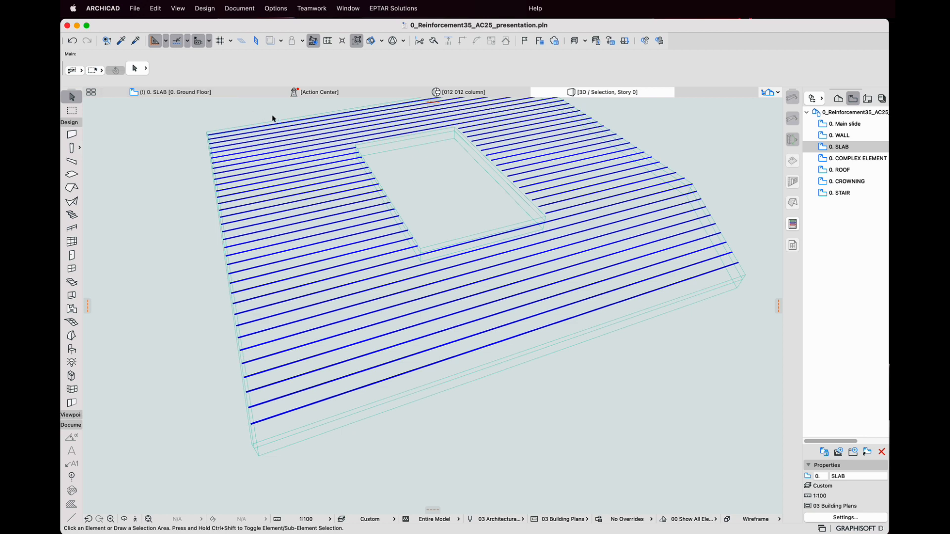
click(182, 94)
Step: Start reinforcing the EDGE slab with the rf_edge object, keeping the Horizontal position
drag(360, 203, 664, 472)
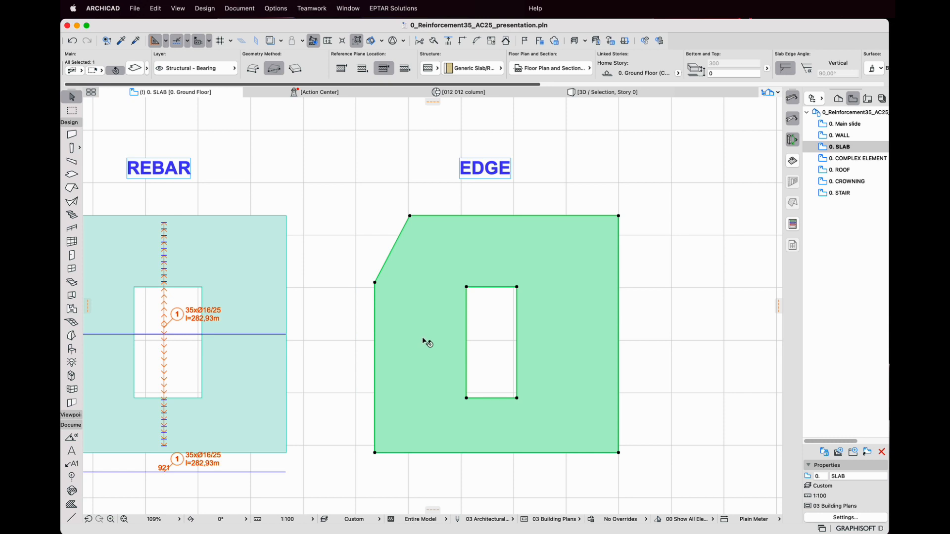
click(792, 161)
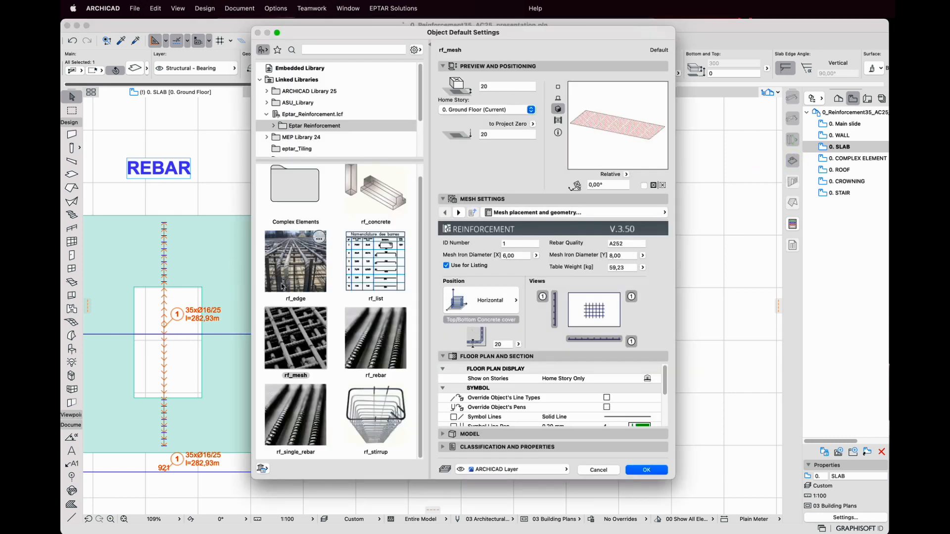
click(278, 273)
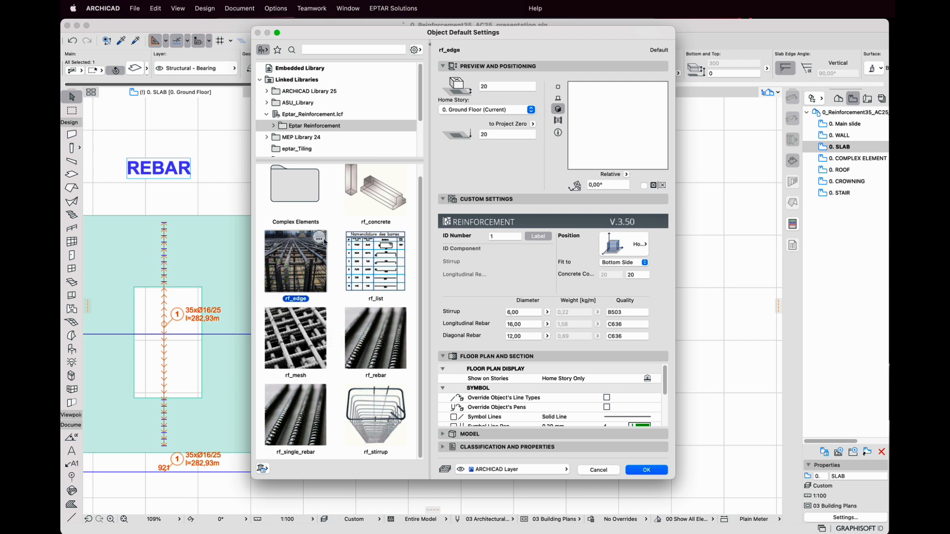
click(632, 245)
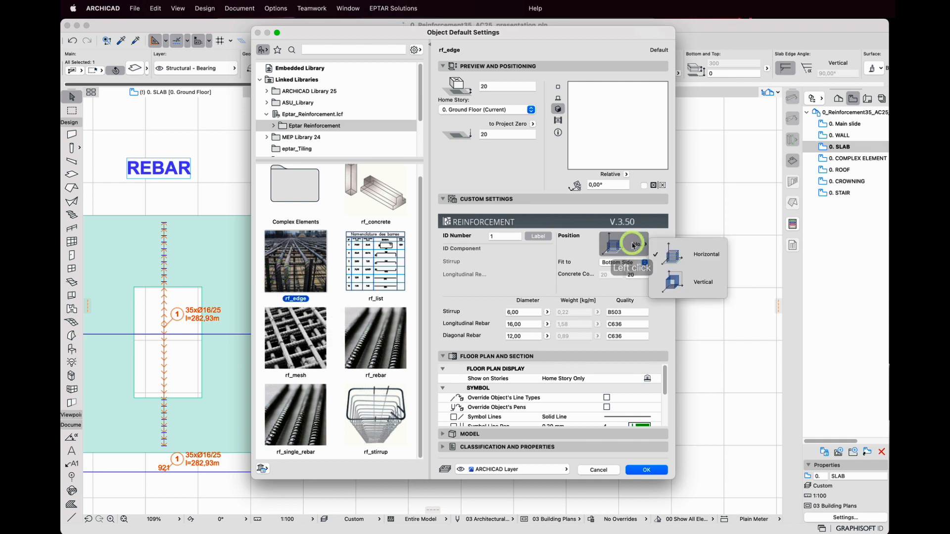
click(632, 244)
Step: Fit the edge reinforcement to Top/Bottom Side with concrete covers of 20 and 20, and place it without additional reinforcement
click(628, 264)
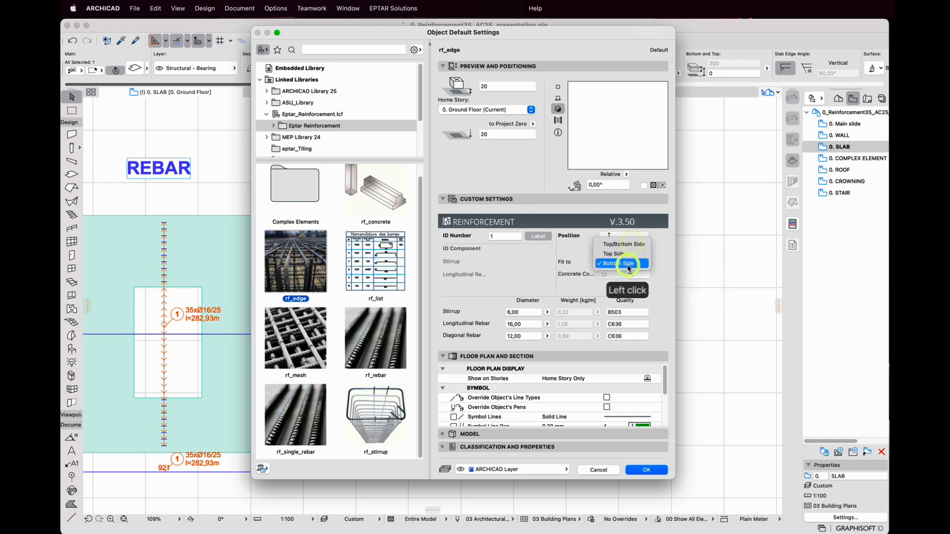
click(636, 246)
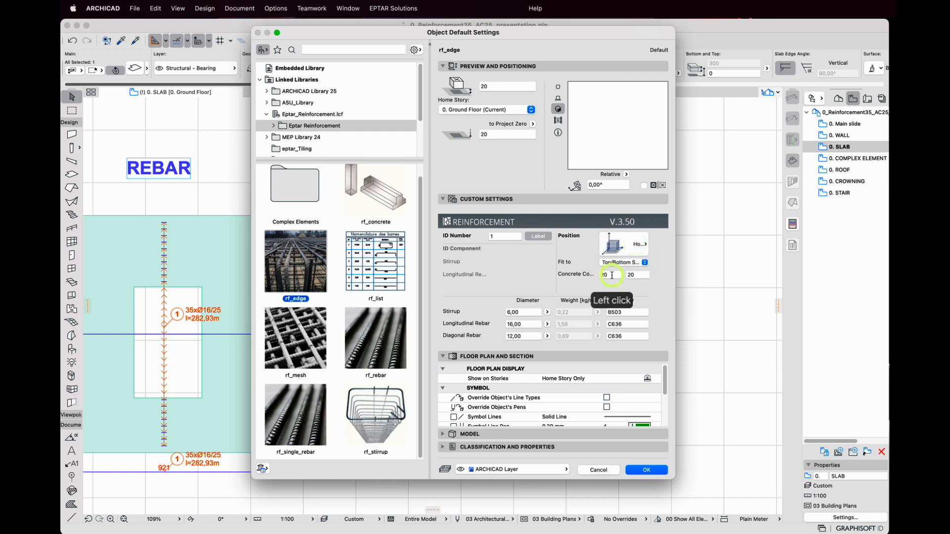
double_click(610, 274)
double_click(636, 274)
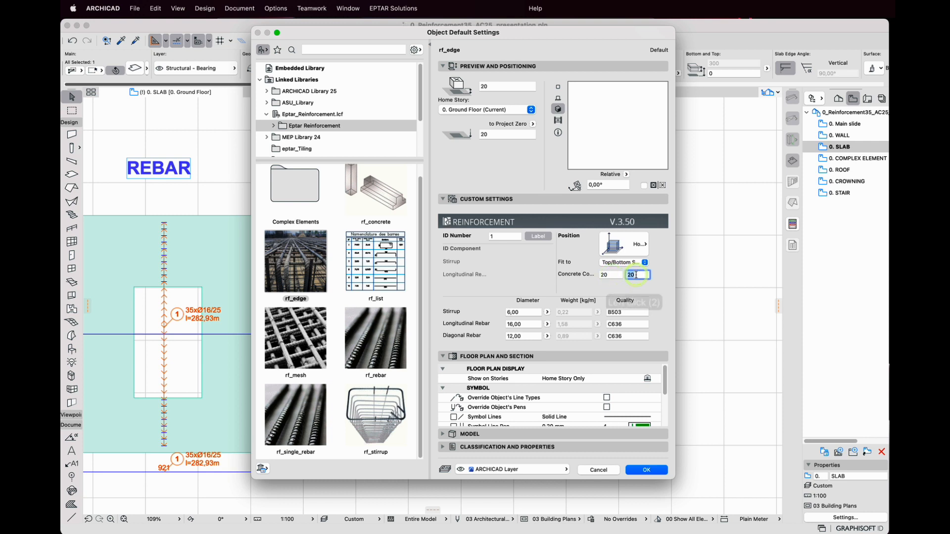
click(660, 282)
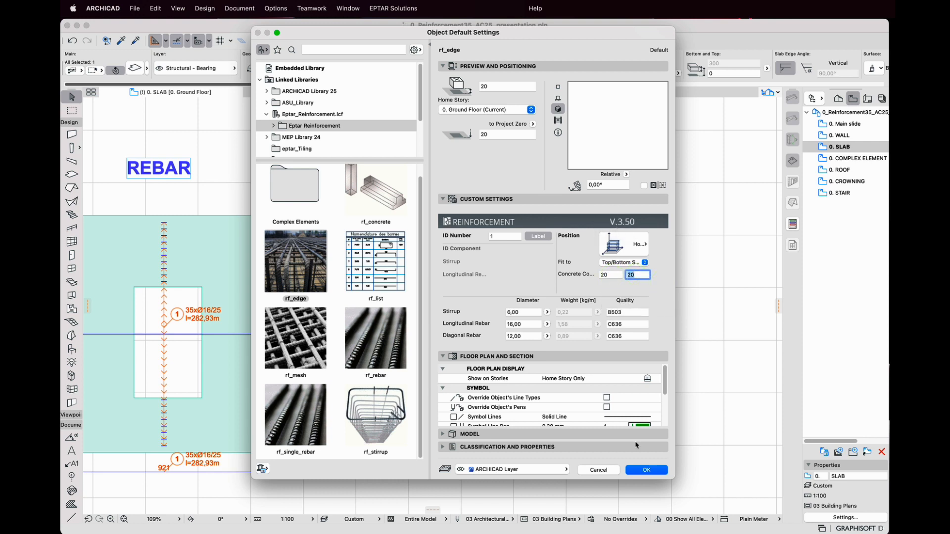
click(658, 473)
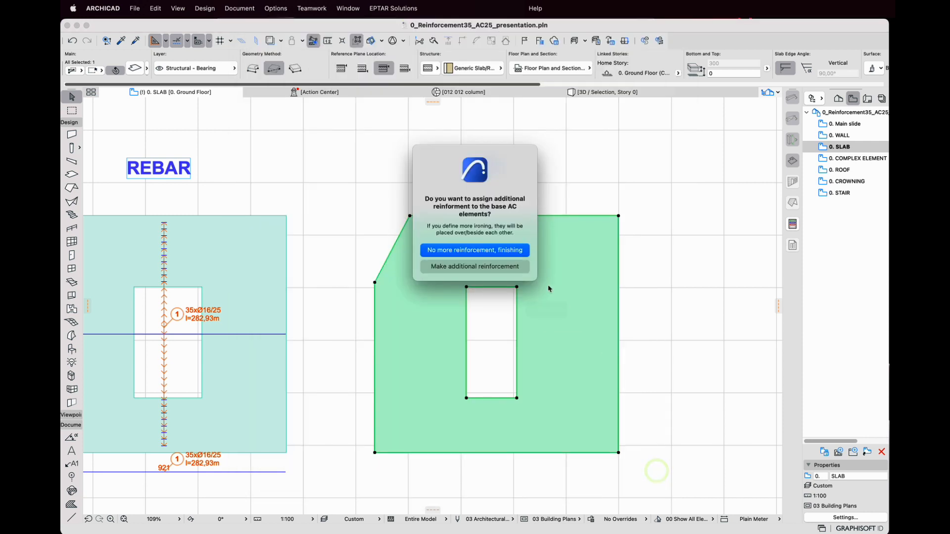
click(521, 254)
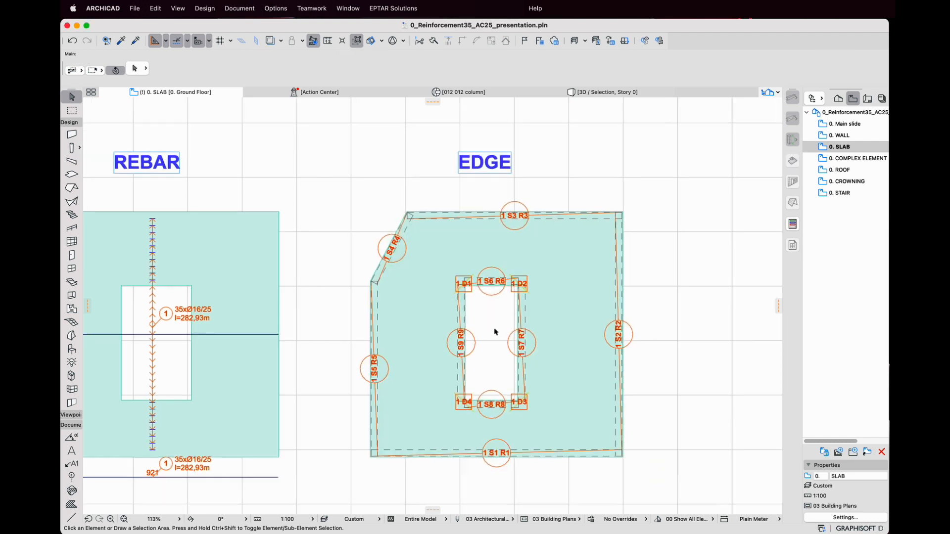
Step: Open the geometry settings of the EDGE slab's edge reinforcement and turn off Uniform Stirrup
scroll(496, 331, up, 4)
middle_click(509, 336)
middle_drag(509, 336, 500, 314)
scroll(500, 312, down, 2)
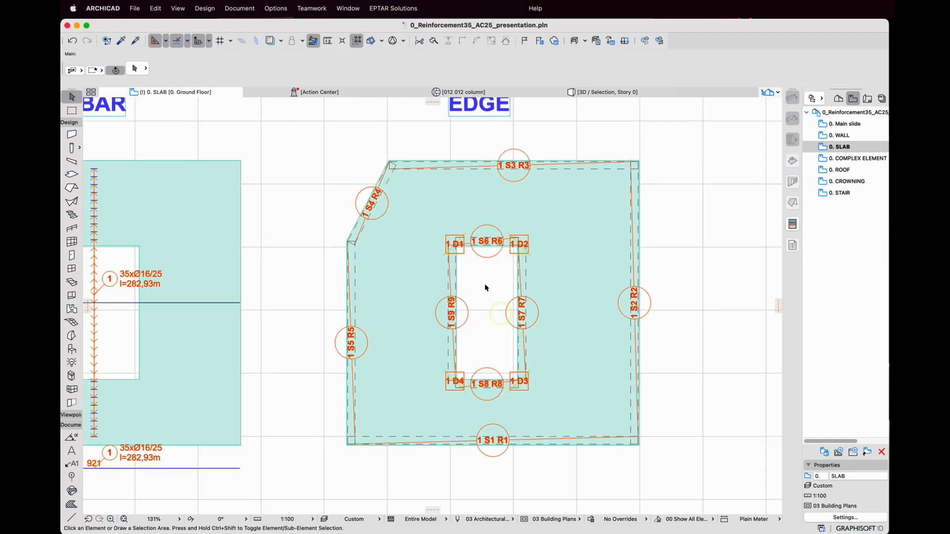
click(635, 305)
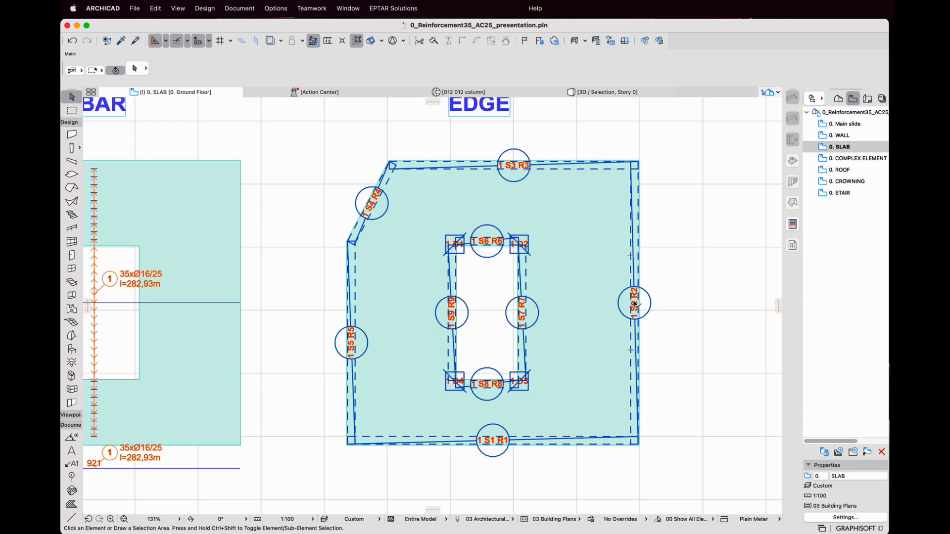
click(630, 304)
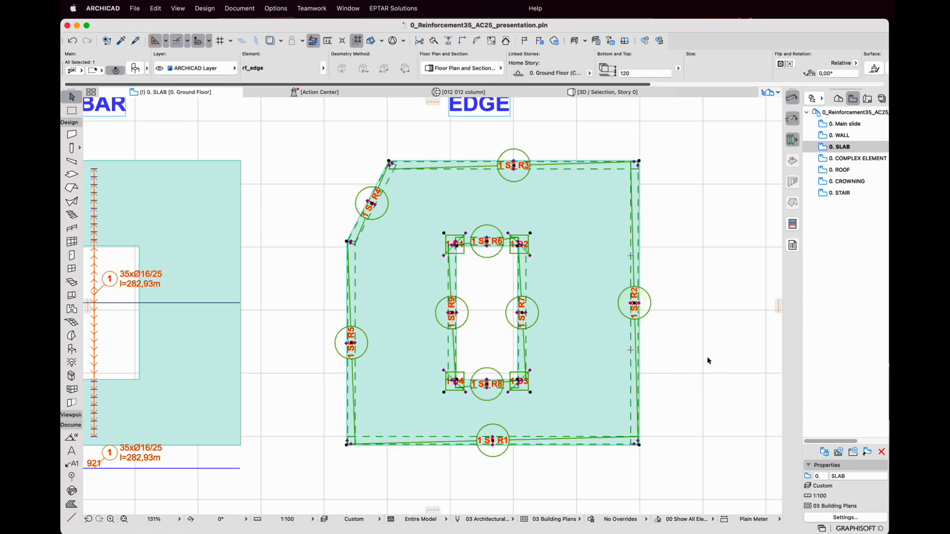
key(super+t)
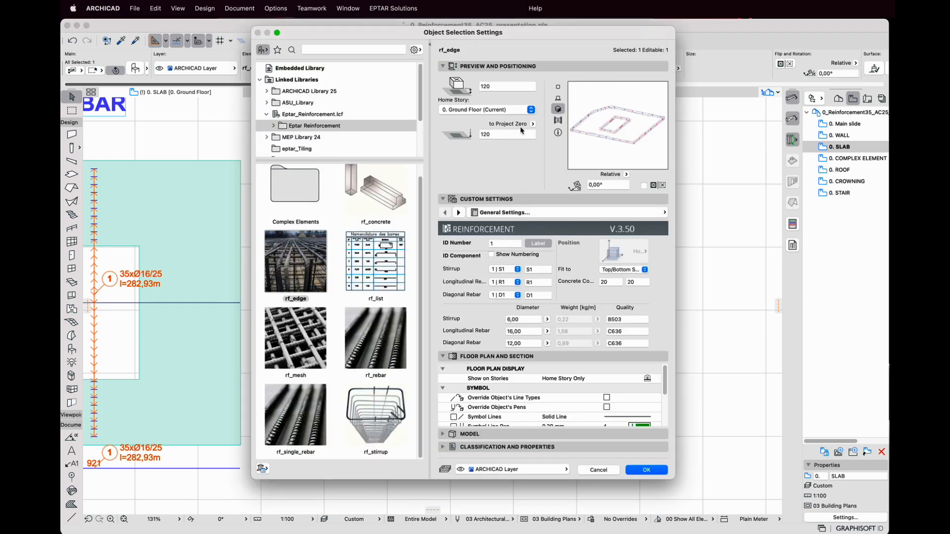
click(460, 212)
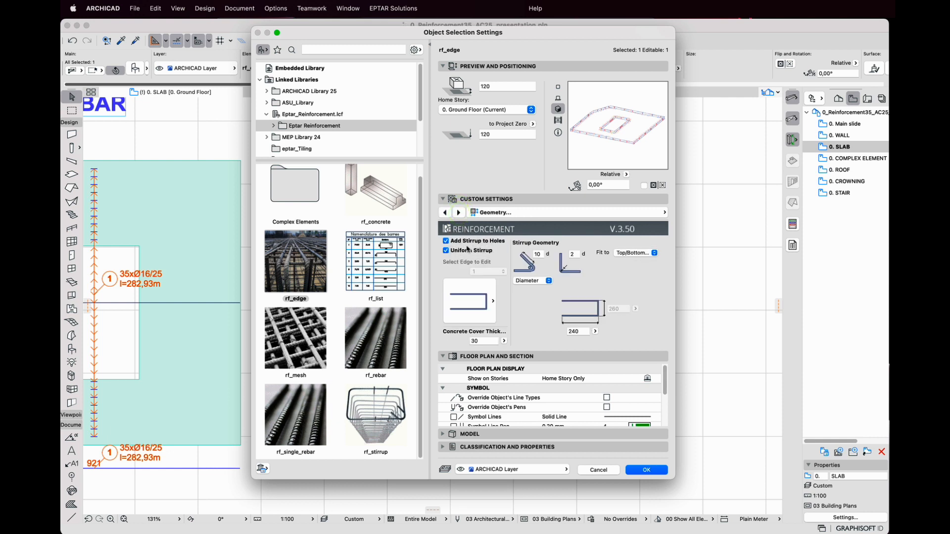
click(445, 250)
Step: Change the stirrup of edge 1 to the closed rectangular shape with hooks and apply the settings
click(490, 273)
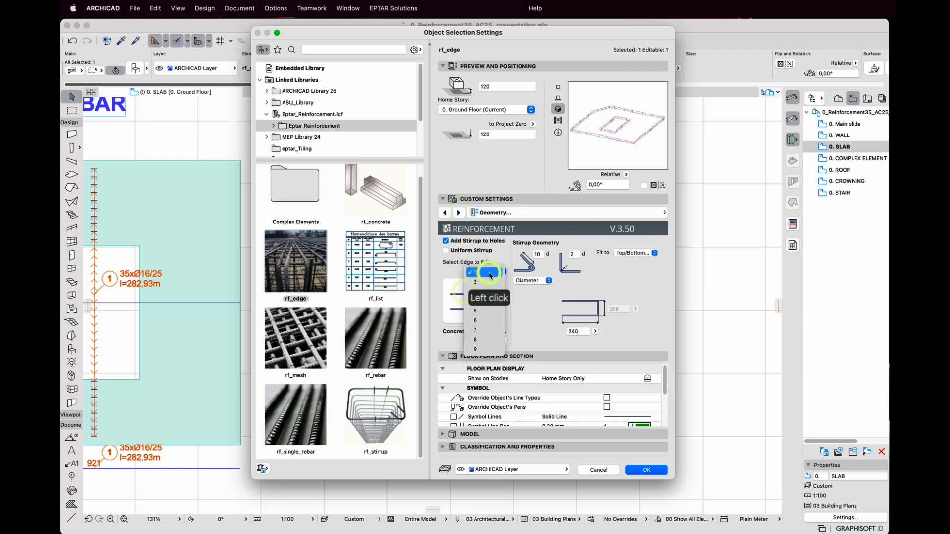
click(520, 303)
click(479, 305)
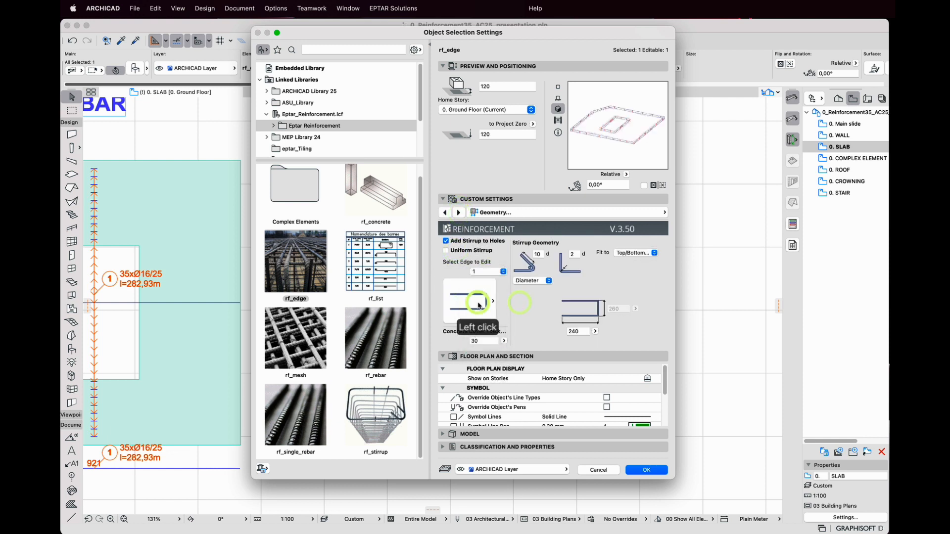
click(562, 332)
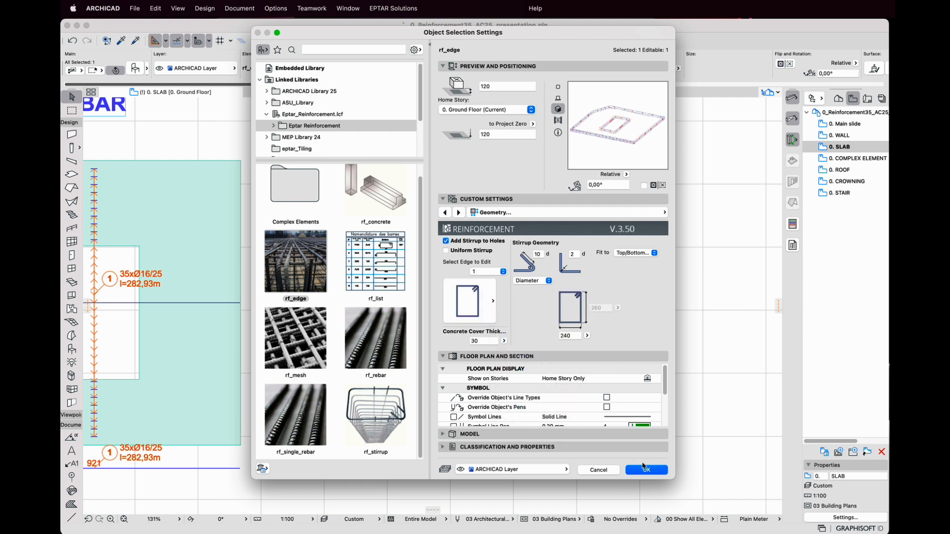
click(656, 471)
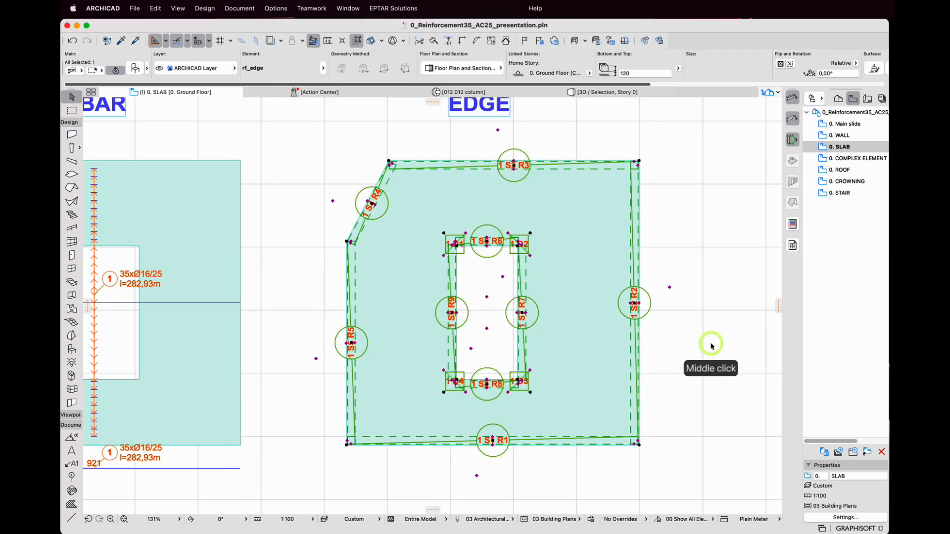
middle_drag(711, 343, 663, 331)
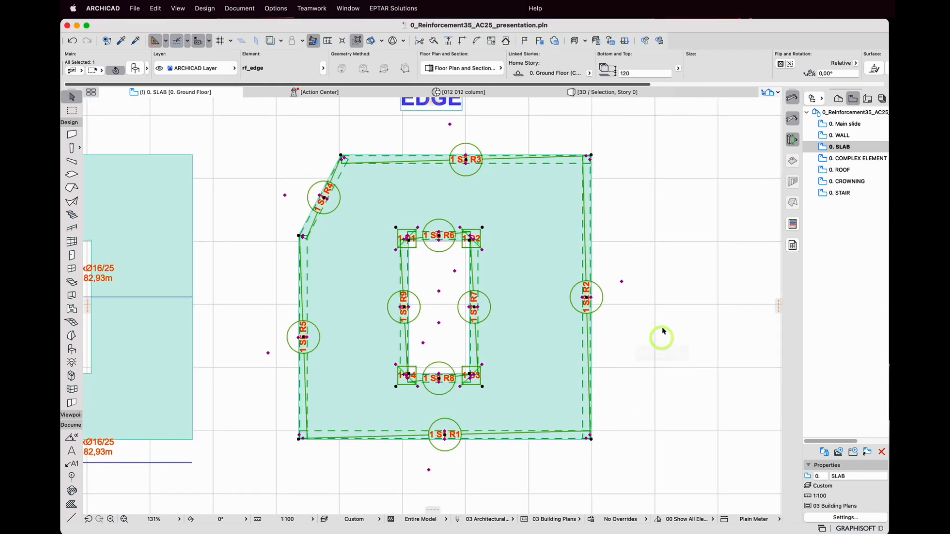
Step: Change the stirrup types of the slab's S2 and S5 edge reinforcement using their graphical hotspots
click(621, 282)
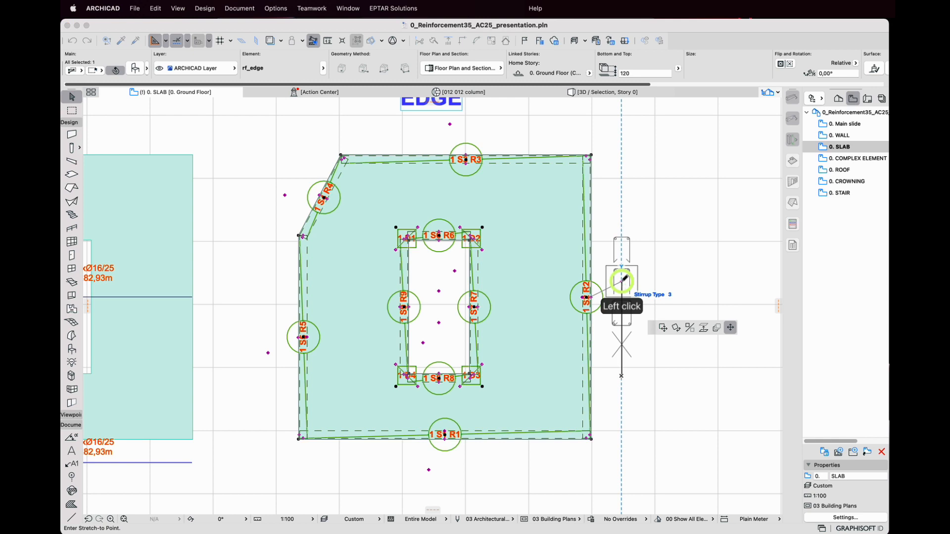
drag(621, 282, 621, 334)
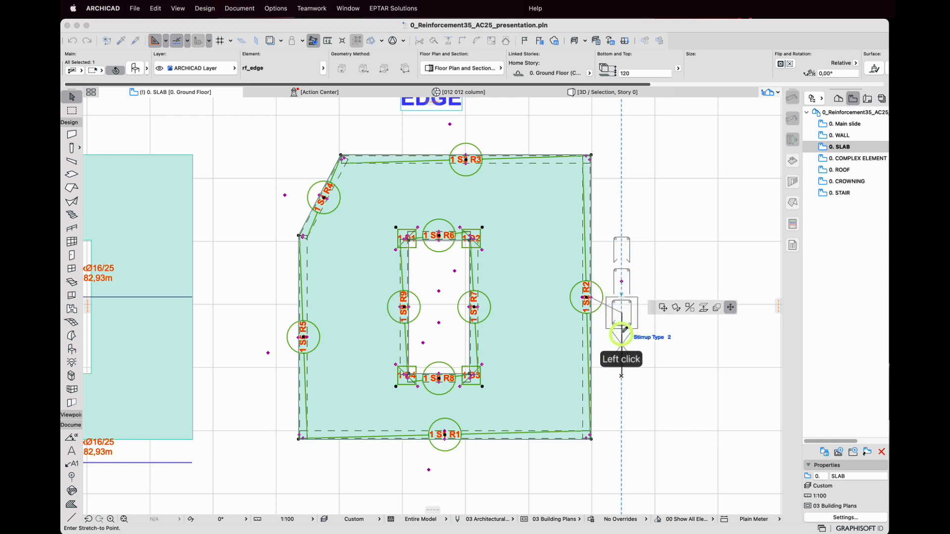
click(628, 253)
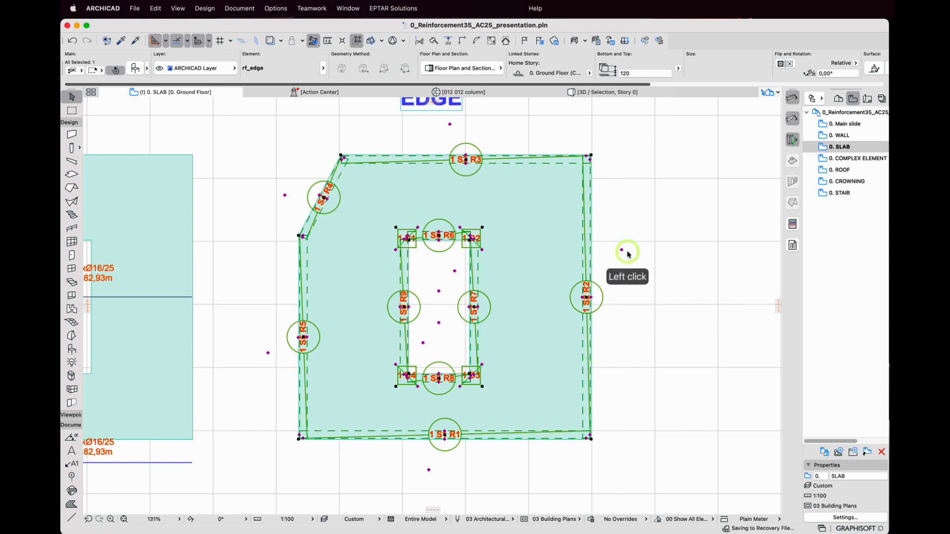
click(267, 354)
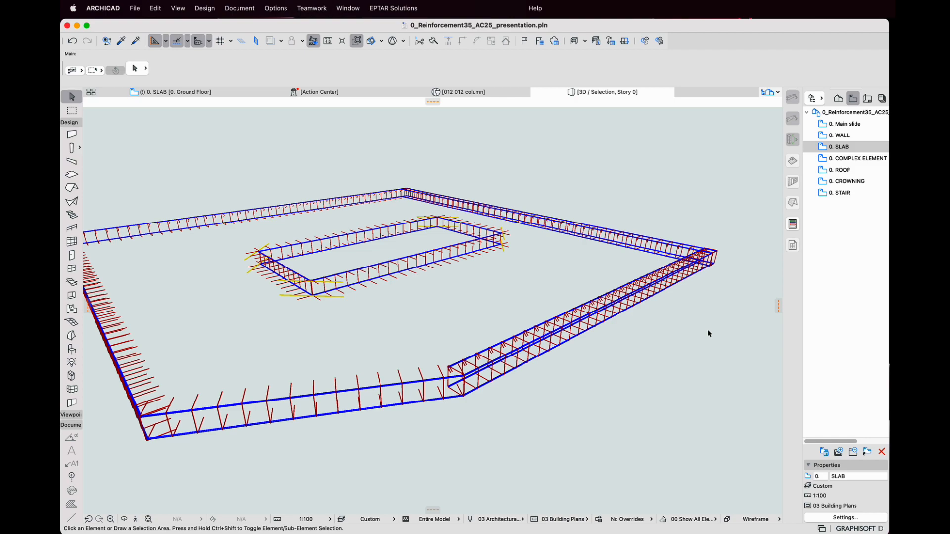
Step: Examine the slab's edge reinforcement and its stirrup shapes in the 3D wireframe view from several angles
shift+middle_drag(709, 334, 375, 292)
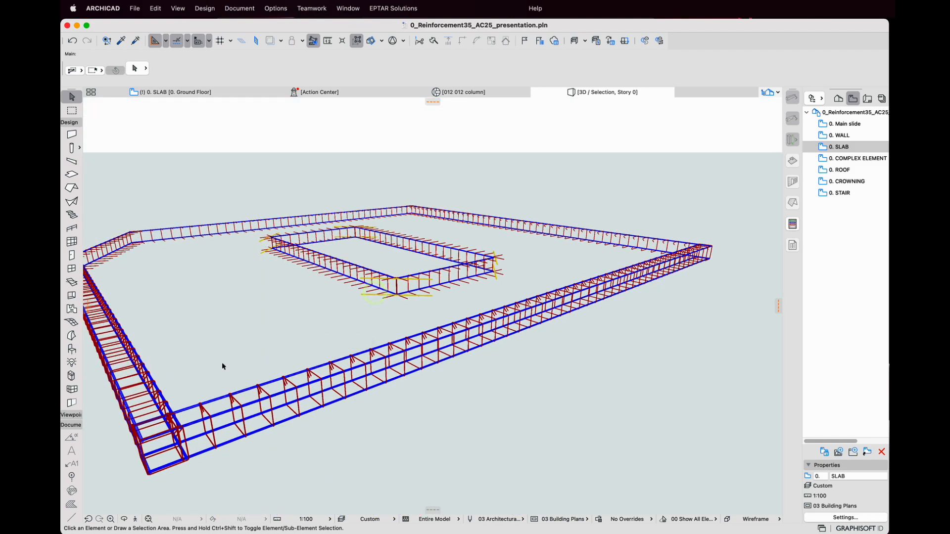
scroll(682, 239, up, 5)
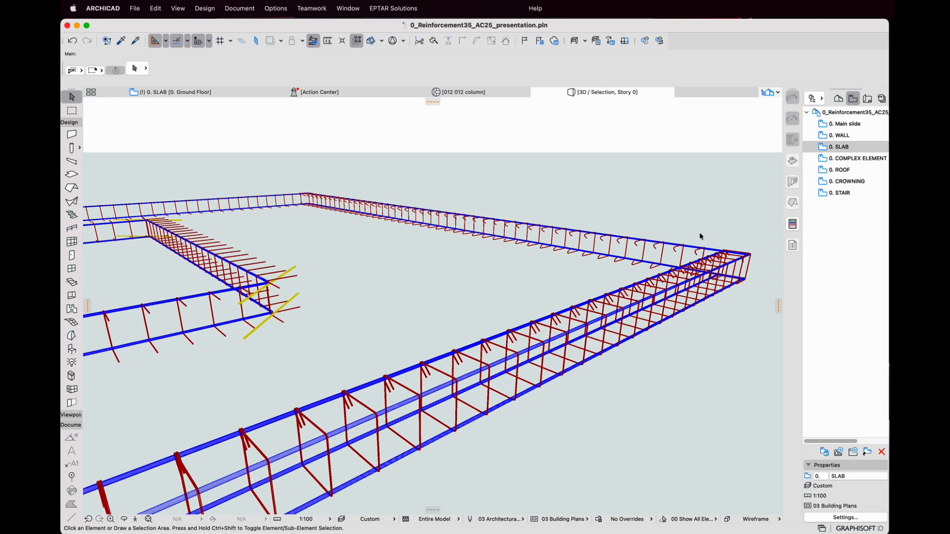
scroll(700, 236, up, 2)
shift+middle_drag(616, 272, 425, 277)
scroll(464, 251, down, 5)
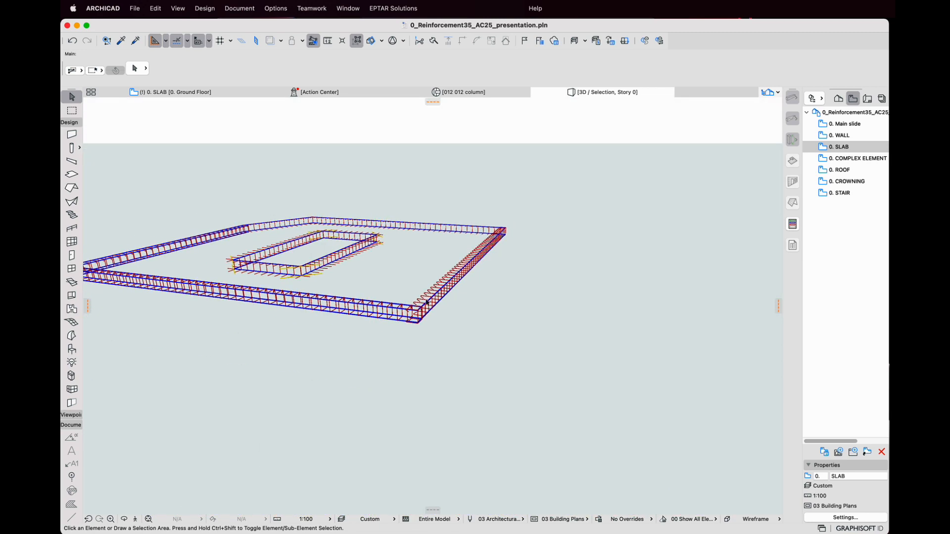
scroll(441, 283, up, 5)
scroll(557, 297, down, 5)
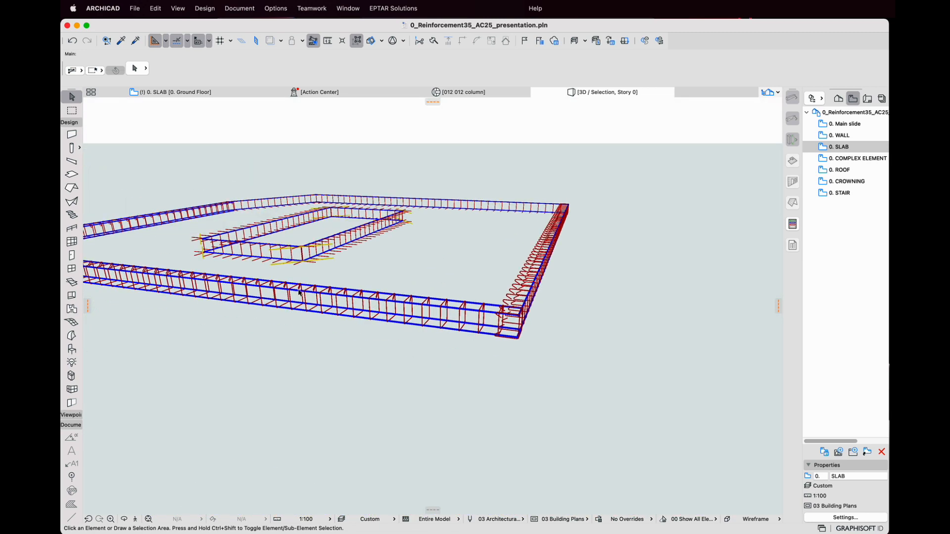
shift+middle_drag(359, 312, 195, 98)
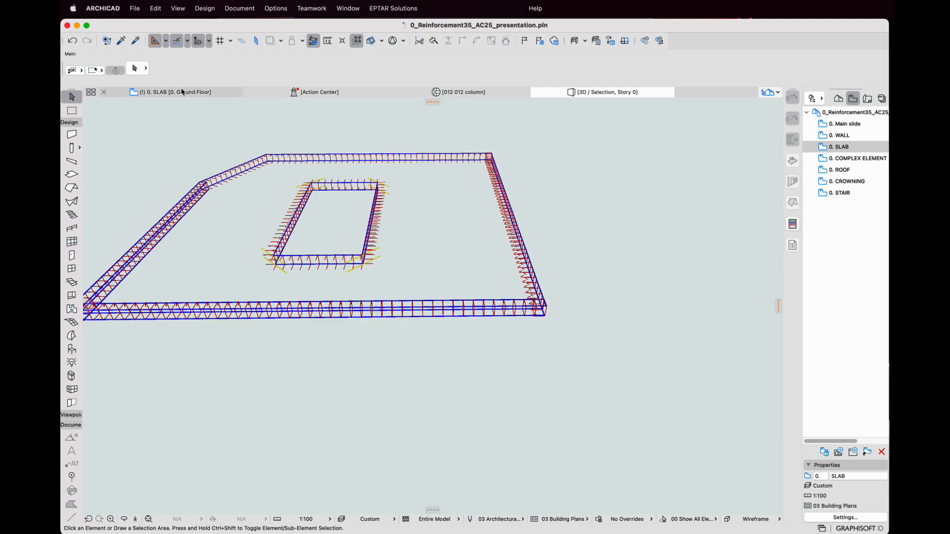
Step: Deselect the edge reinforcement on the slab floor plan and switch to the 0. WALL view
click(194, 94)
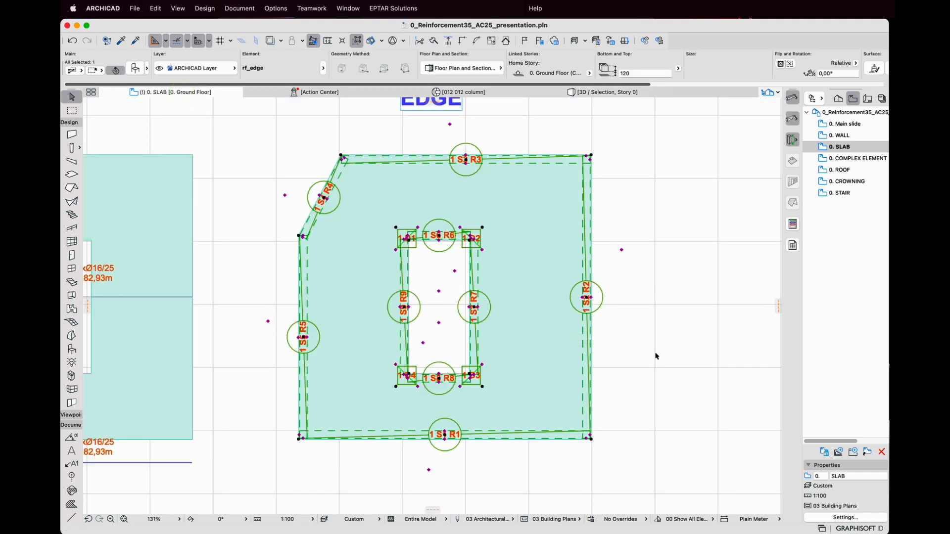
click(648, 323)
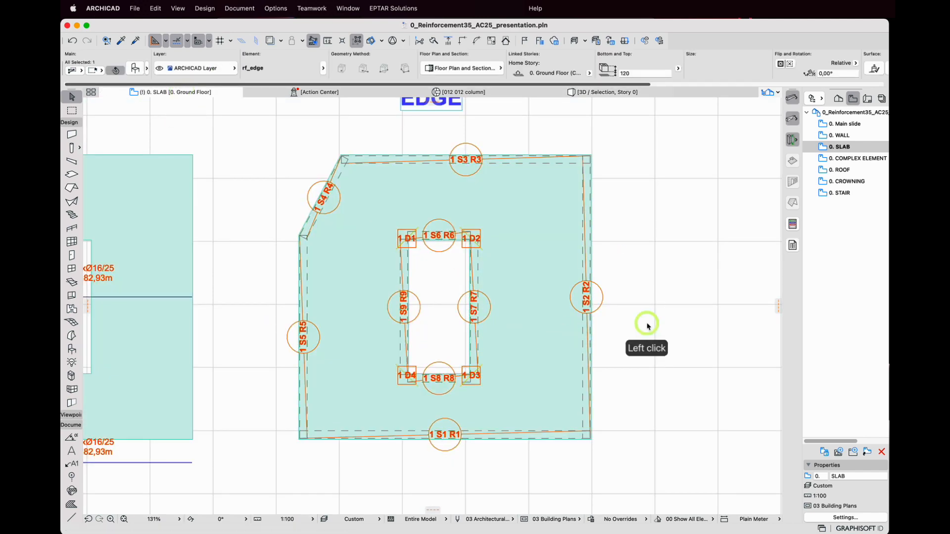
click(590, 234)
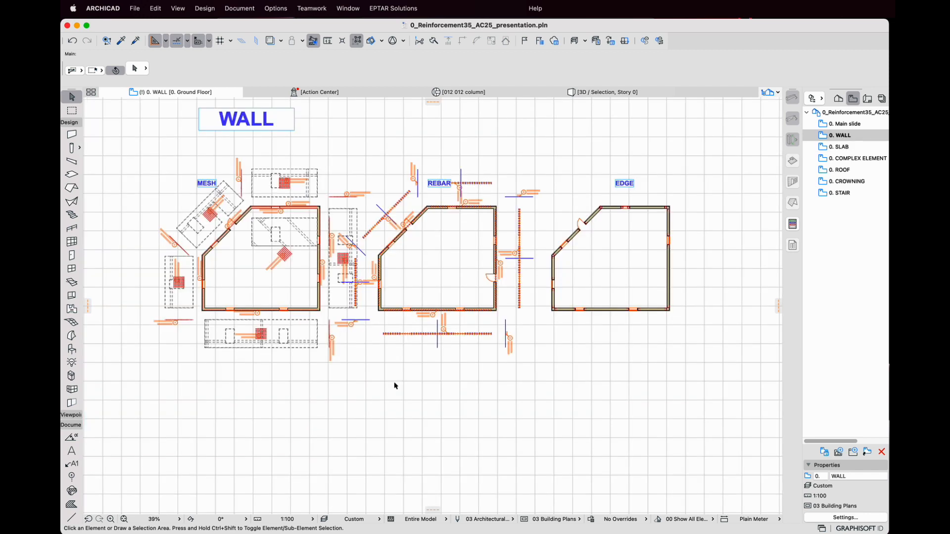
Step: Place a reinforcement list below the wall plans for the MESH and REBAR plans' upper wall reinforcement and the EDGE plan's lower wall reinforcement
click(317, 174)
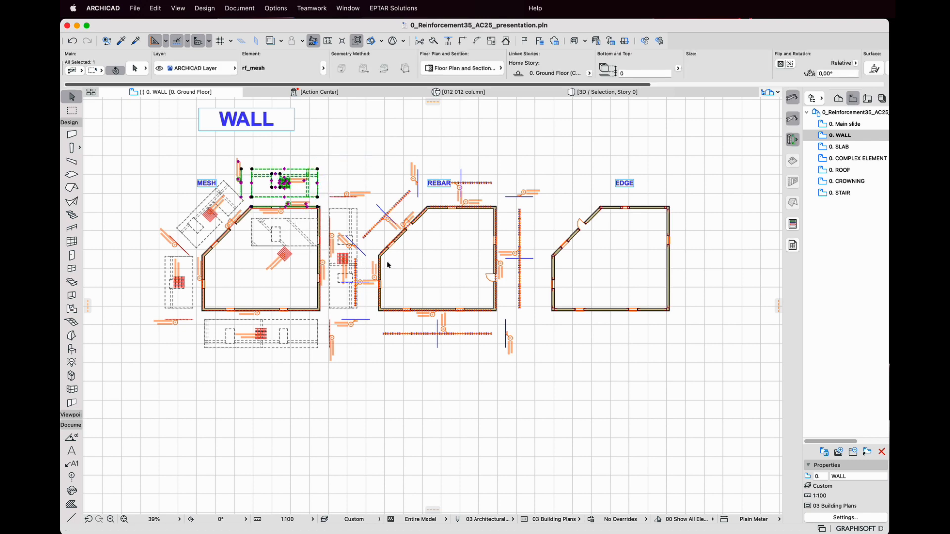
shift+click(487, 184)
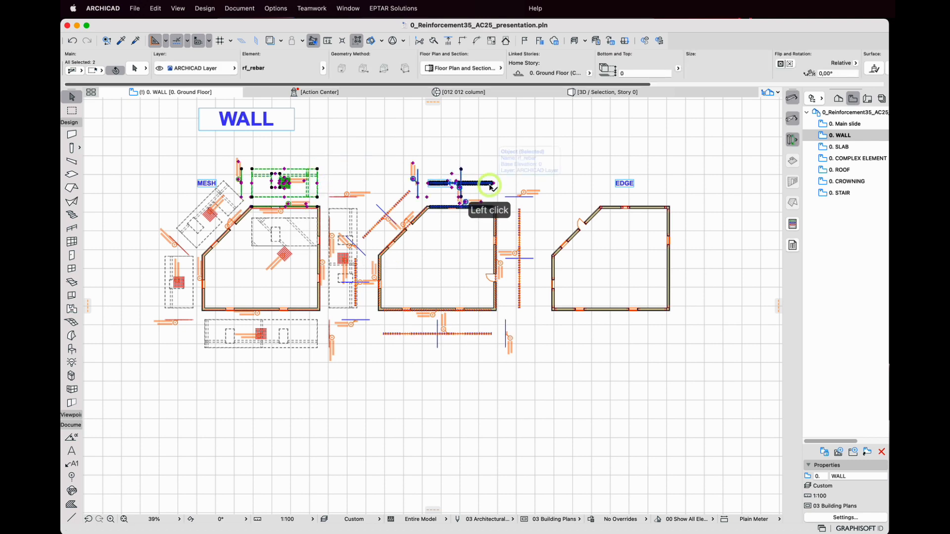
shift+click(557, 310)
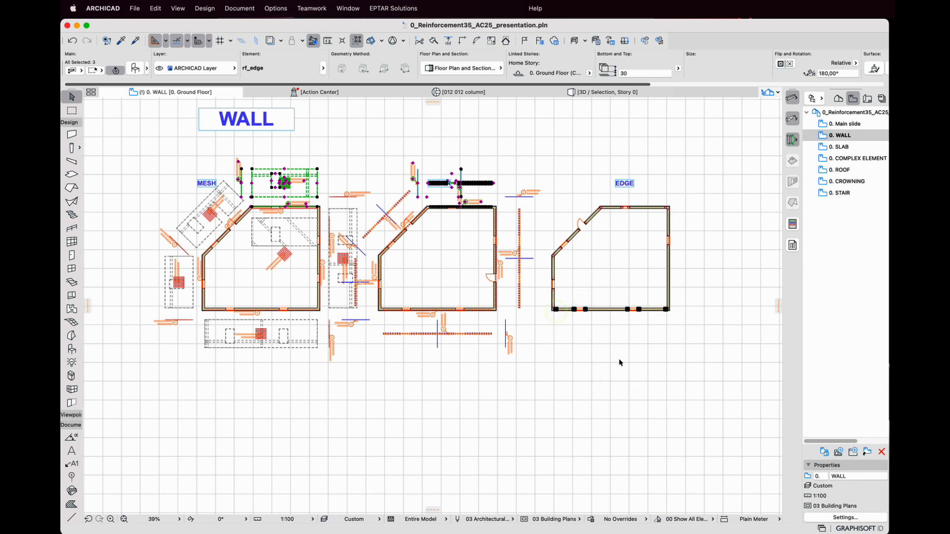
click(792, 224)
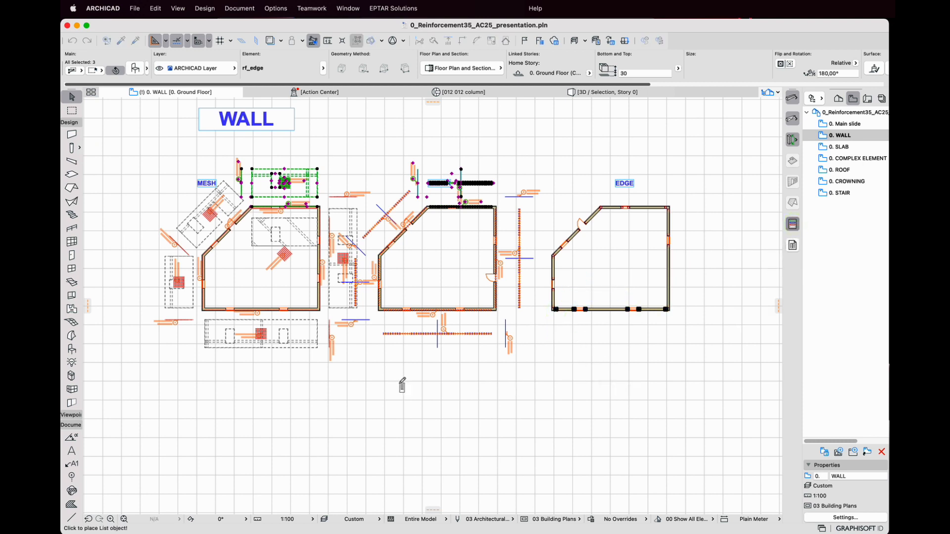
click(349, 377)
Step: Examine the rows and columns of the placed reinforcement list, including diameter, pieces, length, quality and sum weight
scroll(519, 384, down, 1)
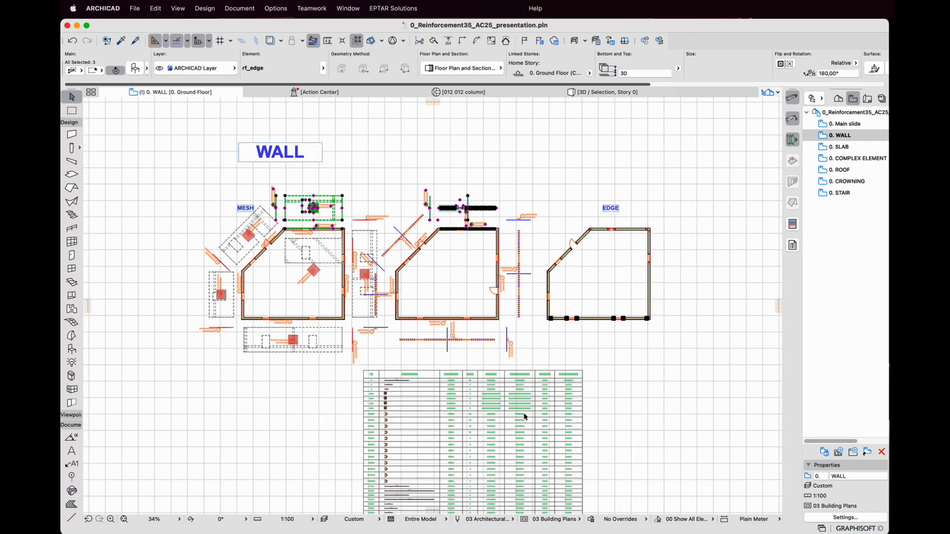
middle_drag(523, 417, 523, 335)
scroll(524, 336, down, 2)
scroll(530, 364, up, 2)
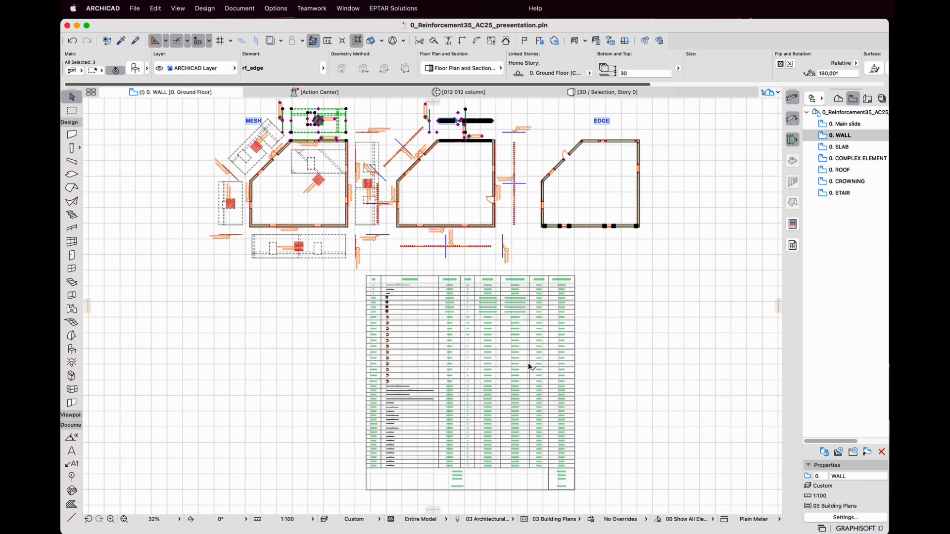
scroll(529, 364, up, 6)
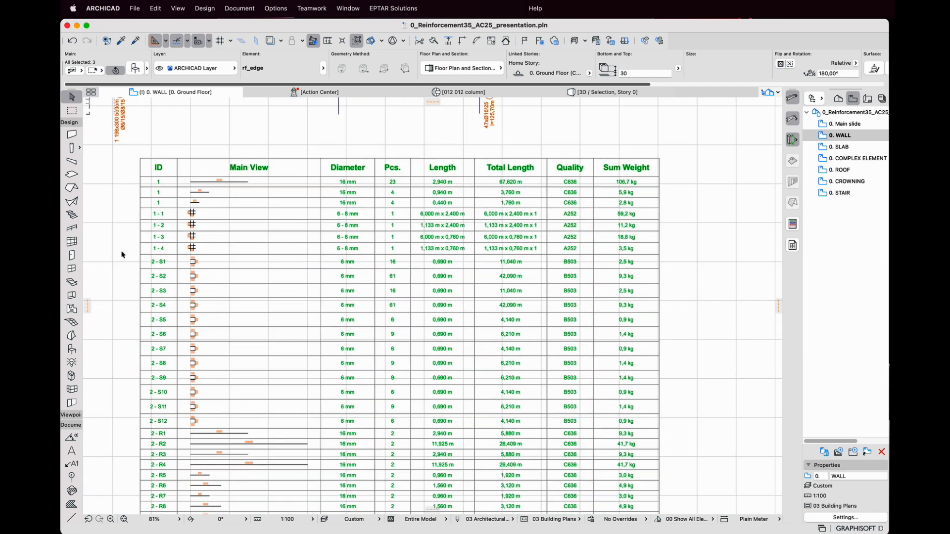
scroll(123, 255, up, 1)
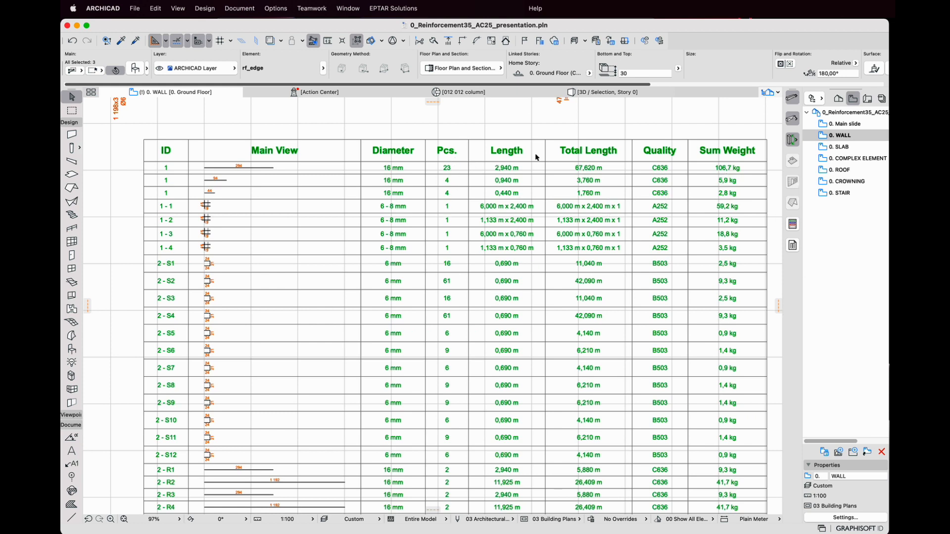
scroll(536, 158, down, 5)
scroll(675, 214, up, 2)
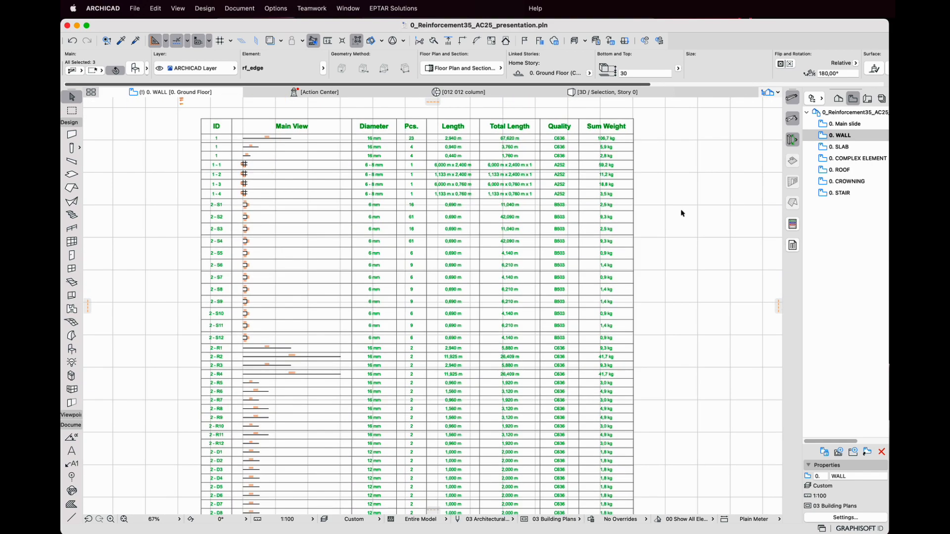
scroll(681, 214, down, 4)
middle_drag(670, 218, 636, 275)
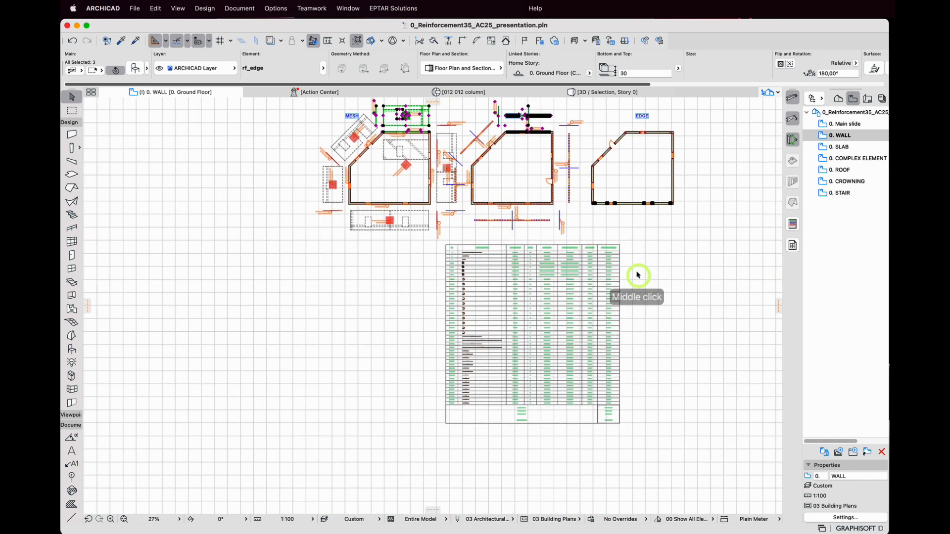
Step: Add the MESH plan's lower wall mesh and the EDGE plan's left wall reinforcement to the existing list, then clear the selection
shift+click(429, 231)
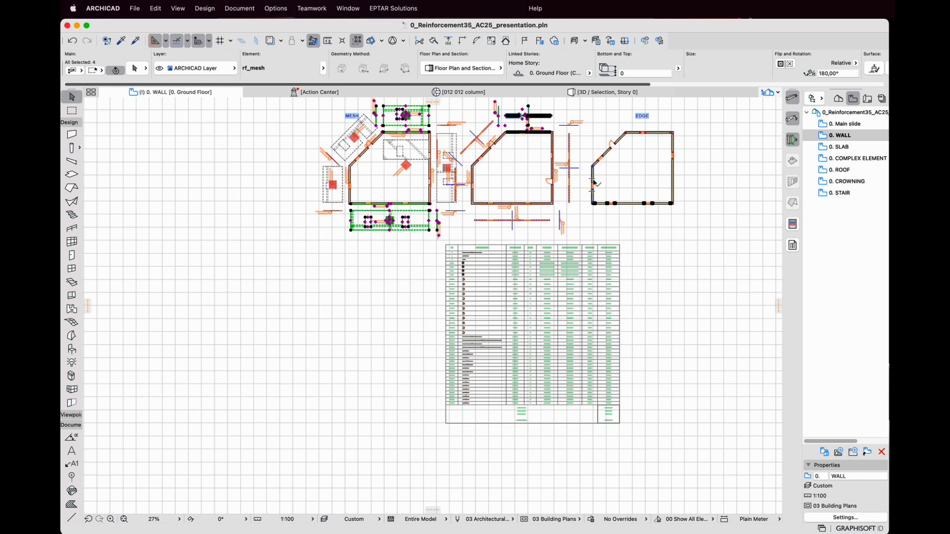
shift+click(595, 187)
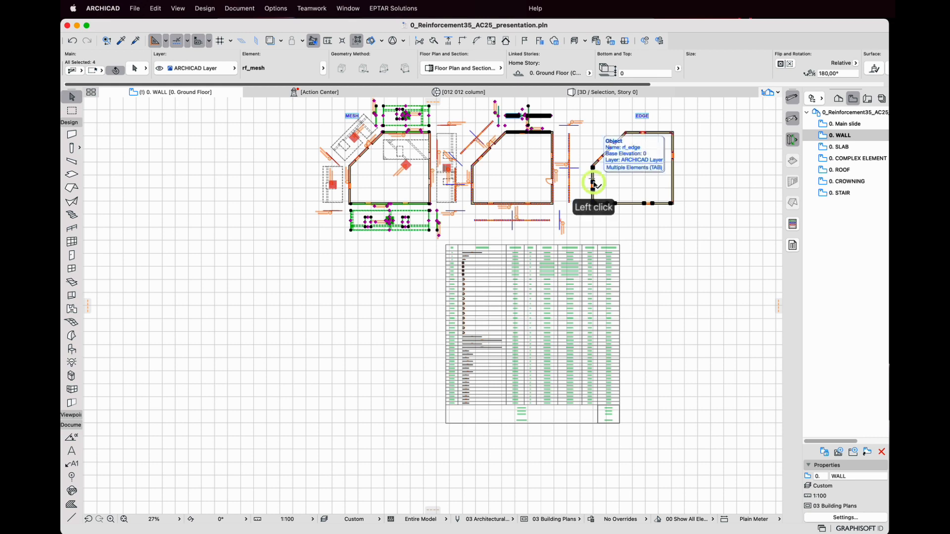
shift+click(620, 247)
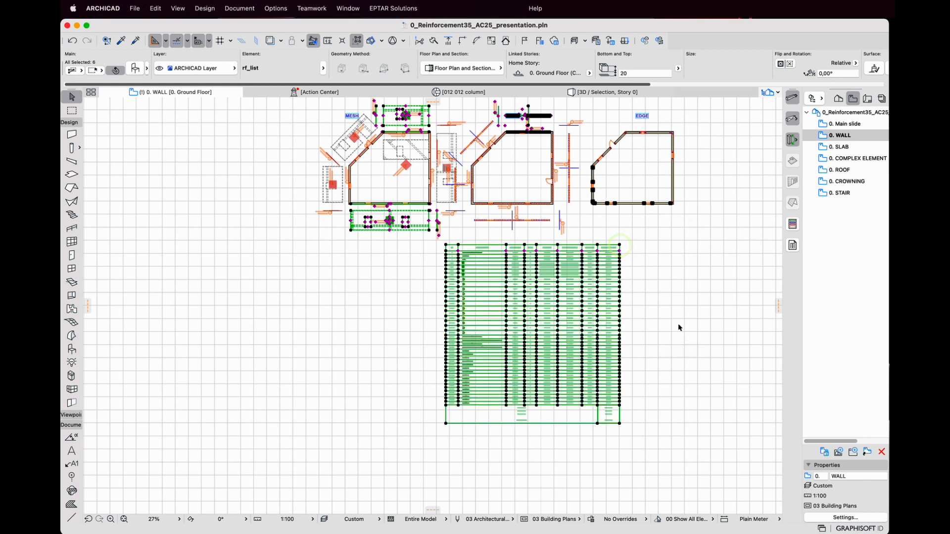
click(793, 225)
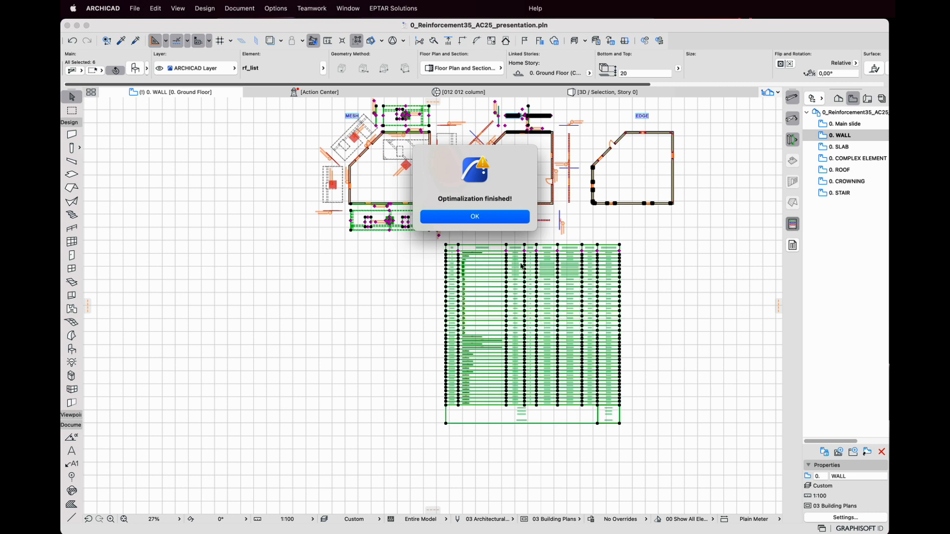
click(511, 216)
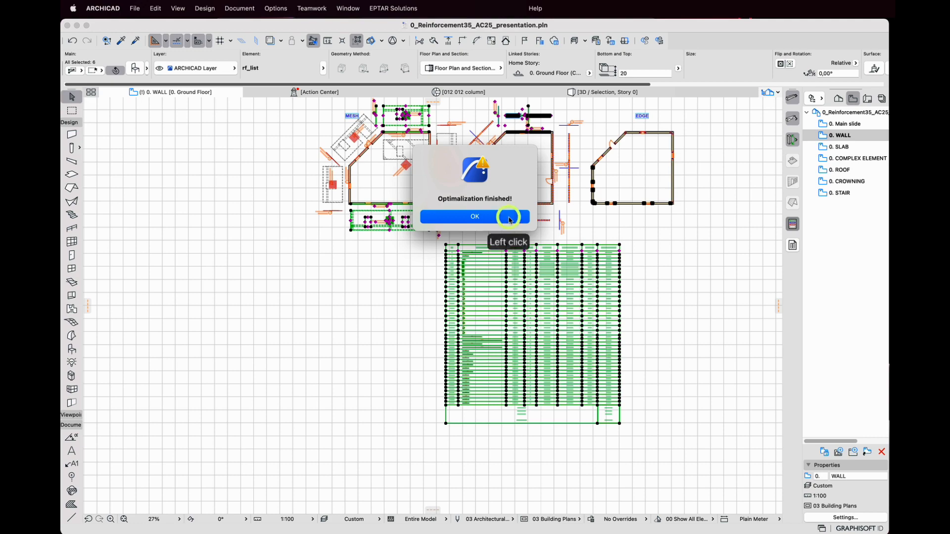
scroll(594, 435, up, 3)
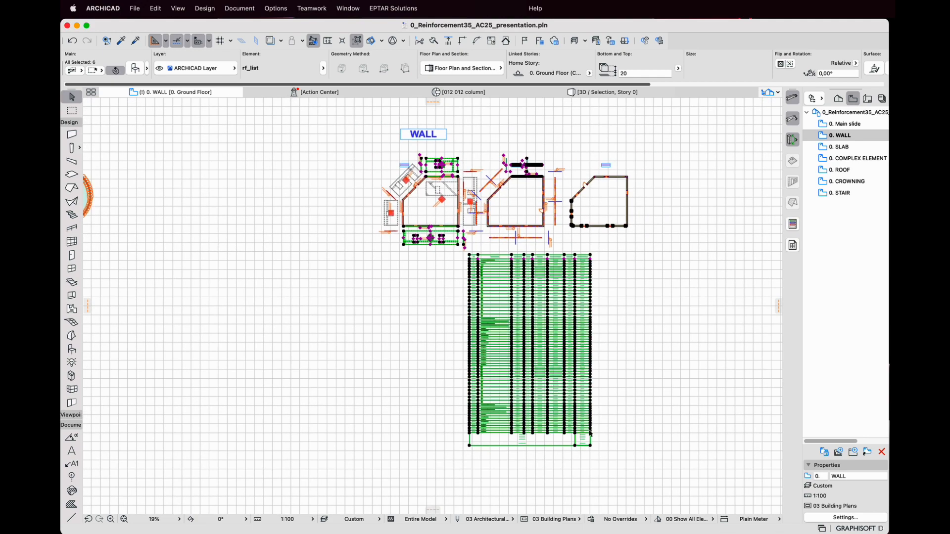
click(617, 429)
Step: Examine the updated reinforcement list, including the sums per steel quality, the total weight and the upper rows
scroll(535, 440, up, 6)
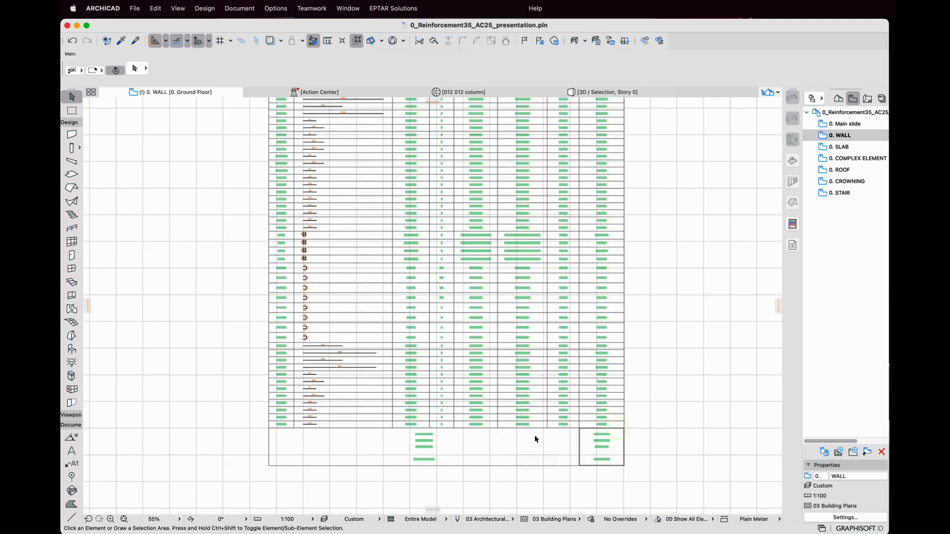
scroll(512, 434, down, 3)
middle_drag(389, 390, 410, 349)
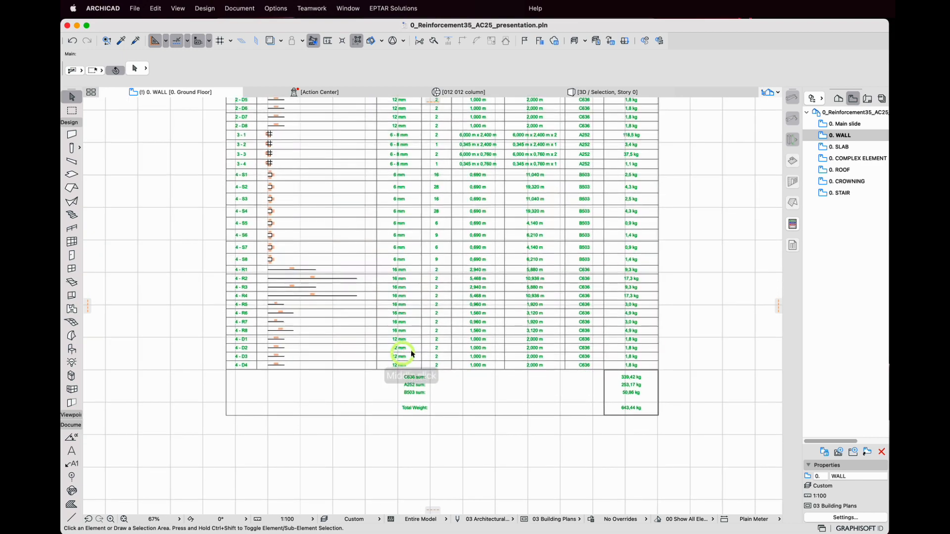
scroll(412, 350, up, 4)
scroll(423, 354, down, 3)
scroll(596, 407, up, 8)
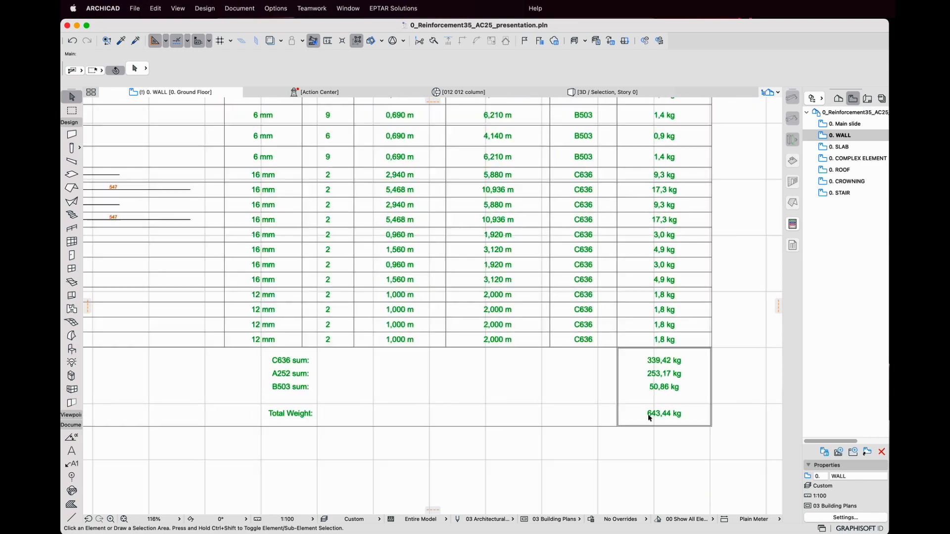
scroll(668, 422, down, 4)
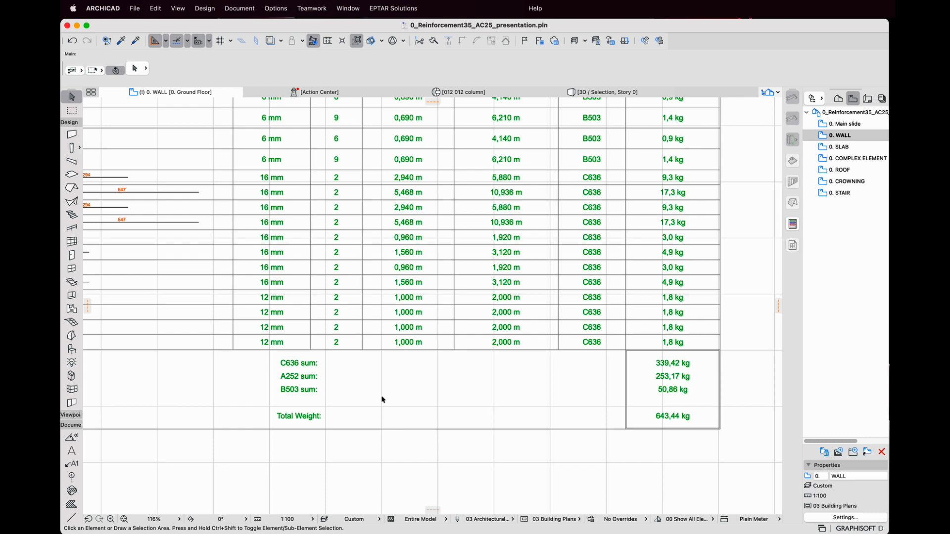
scroll(382, 400, down, 2)
scroll(544, 393, down, 3)
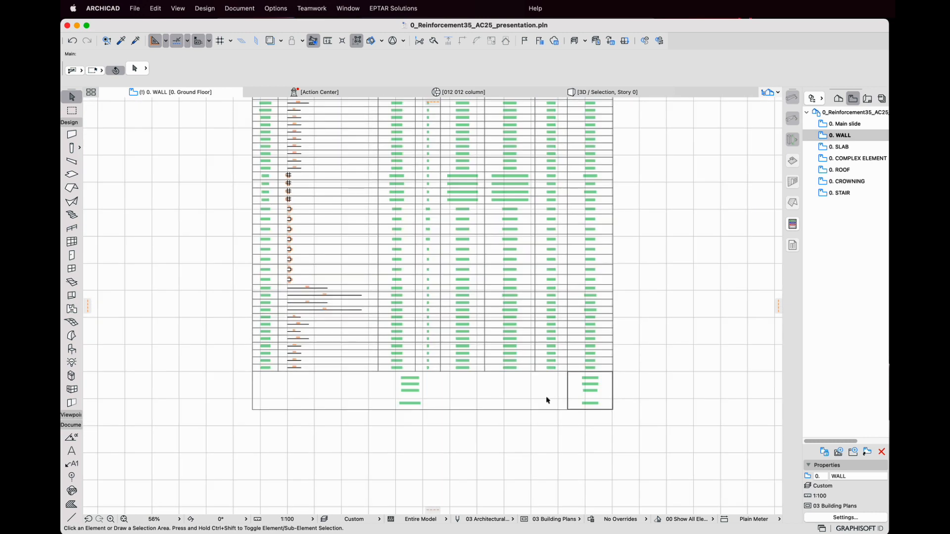
scroll(494, 421, down, 4)
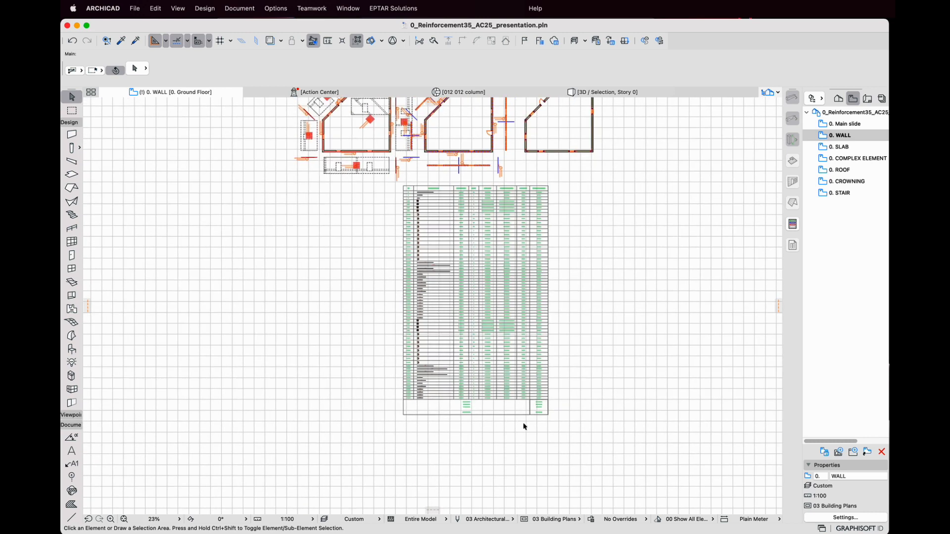
scroll(485, 188, up, 5)
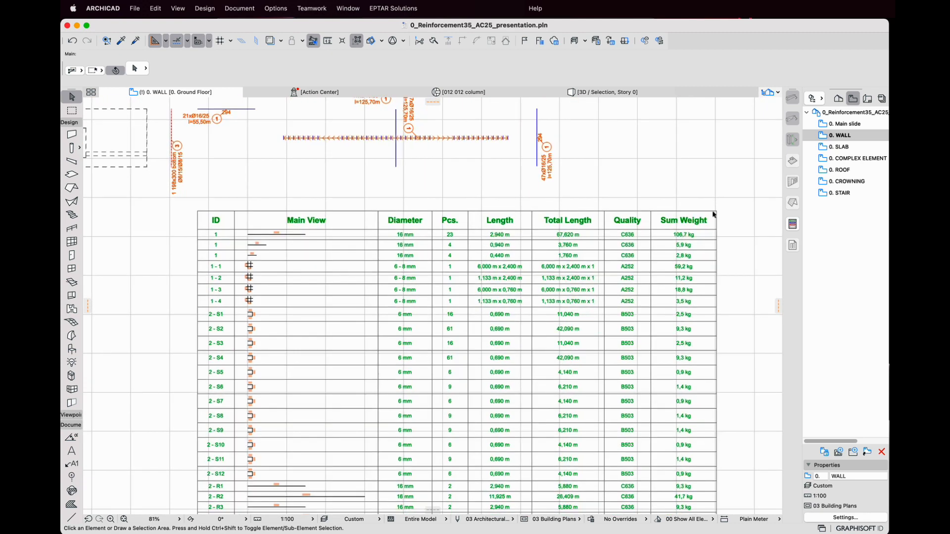
Step: Open the placed reinforcement list's settings and examine the content options available for its columns
click(715, 212)
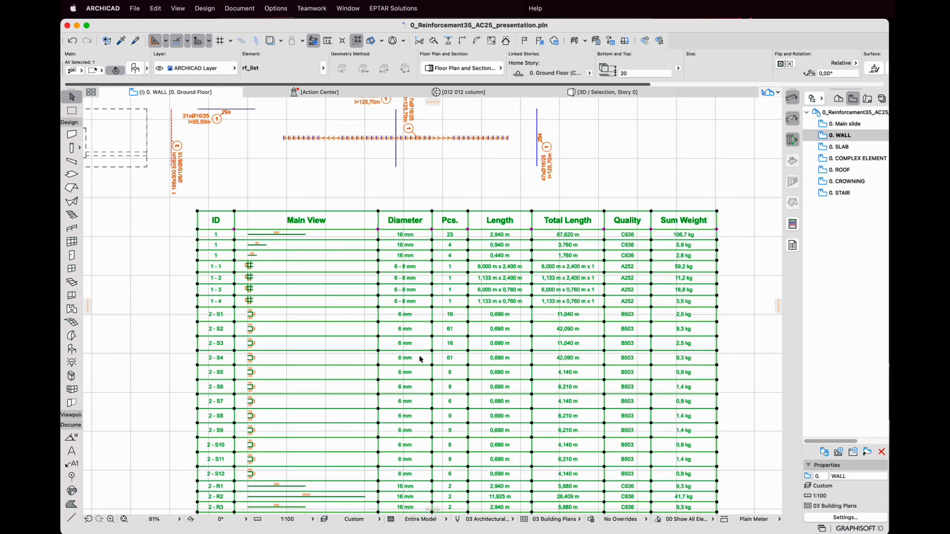
click(135, 69)
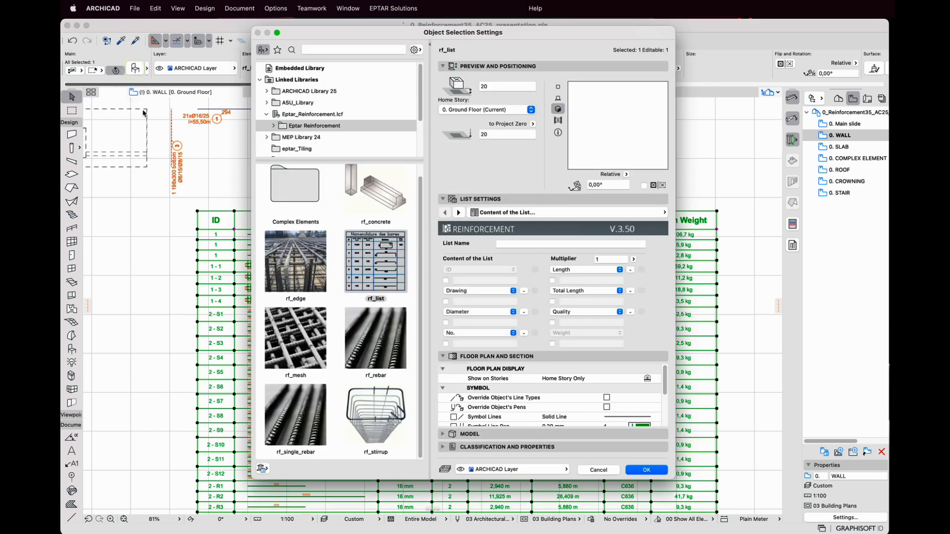
click(514, 295)
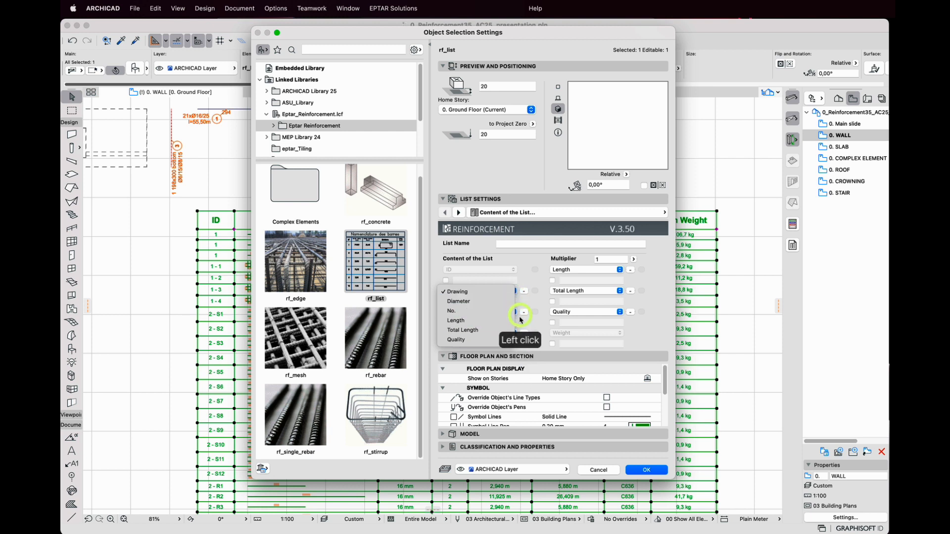
click(537, 281)
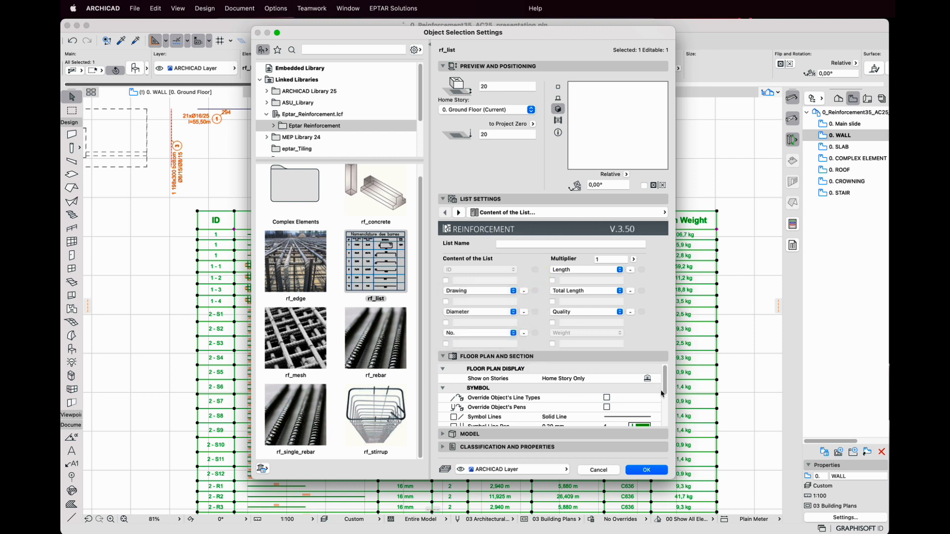
drag(579, 34, 413, 50)
click(292, 228)
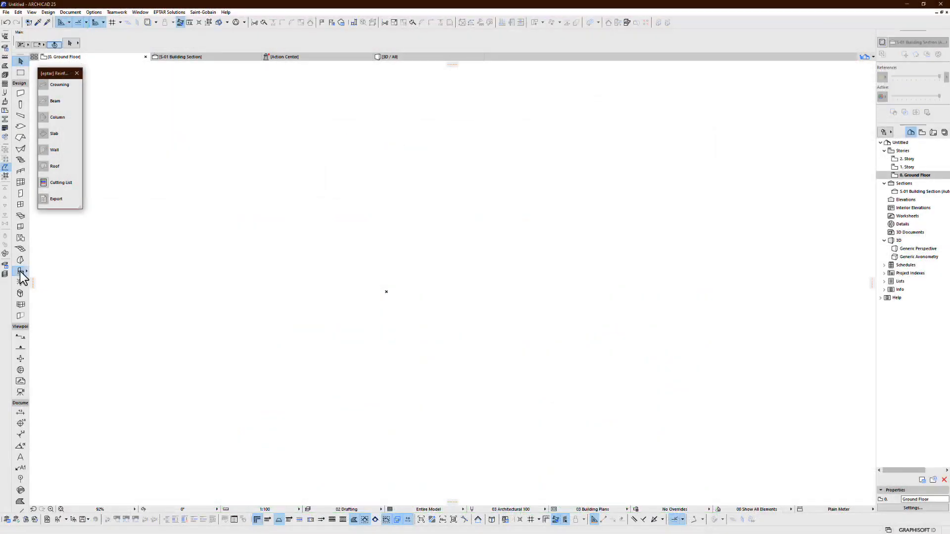
Step: Place an rf_beam object from the Complex Elements library folder at the origin of the ground floor plan in the untitled project
click(21, 272)
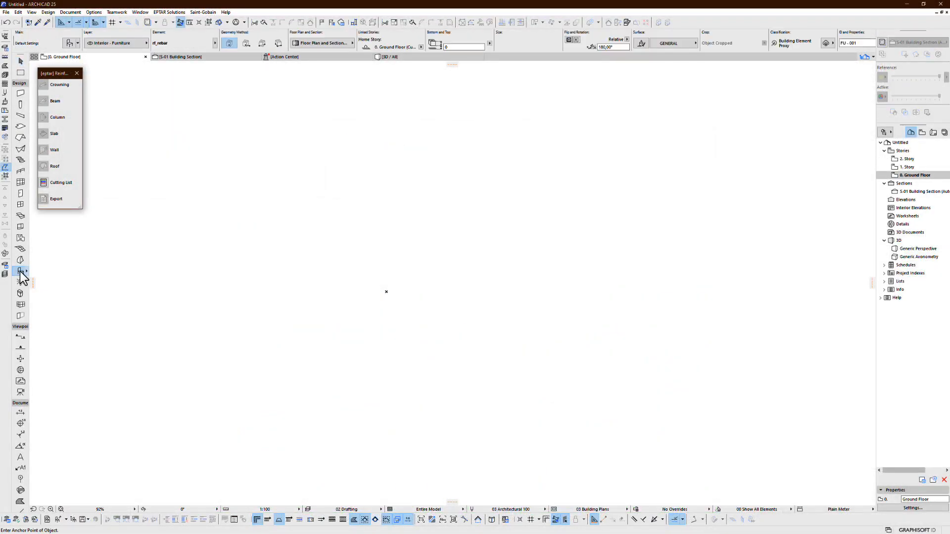
double_click(21, 272)
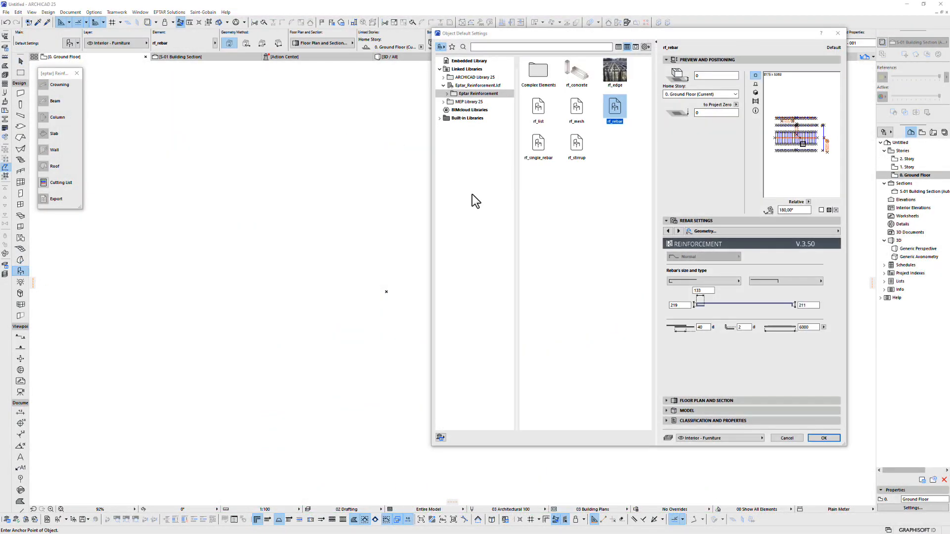
double_click(538, 73)
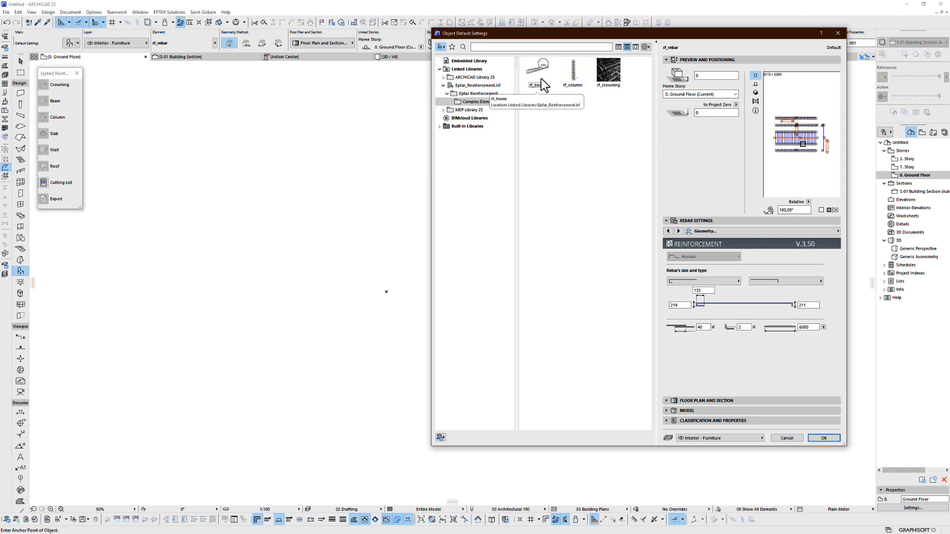
click(539, 76)
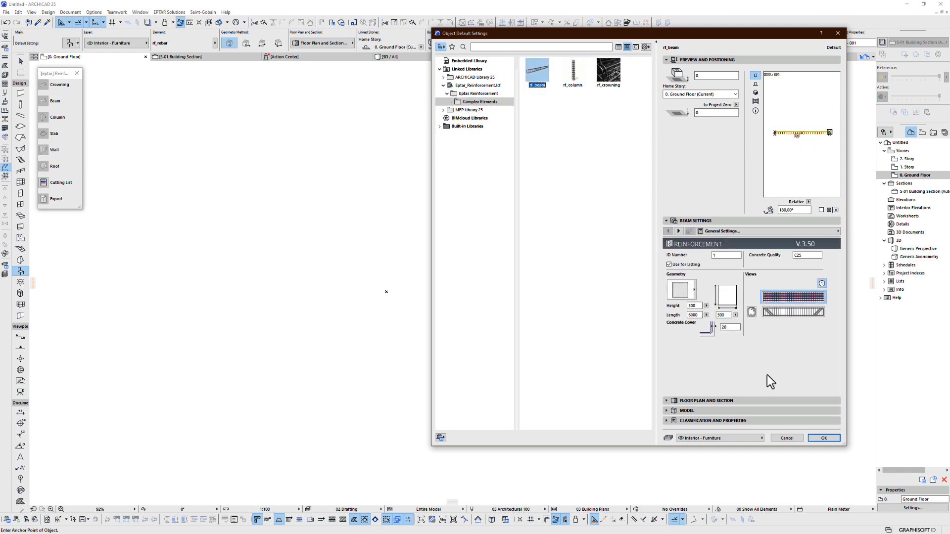
click(824, 439)
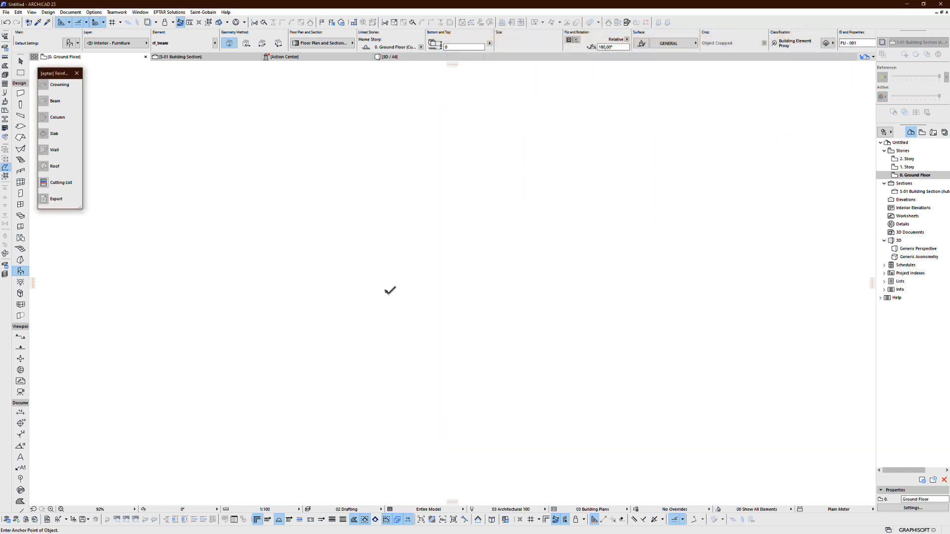
click(386, 292)
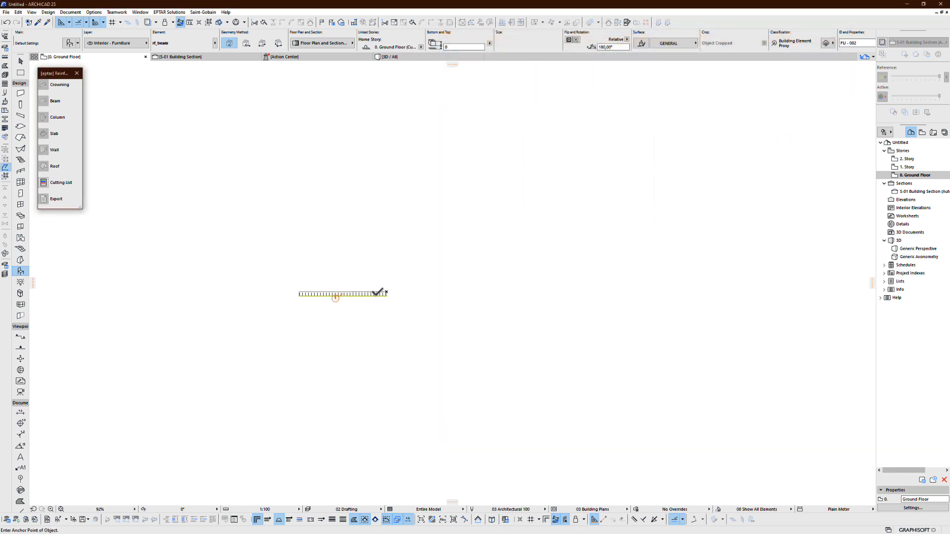
Step: Examine the beam's stirrups and longitudinal bars in the 3D view
key(F3)
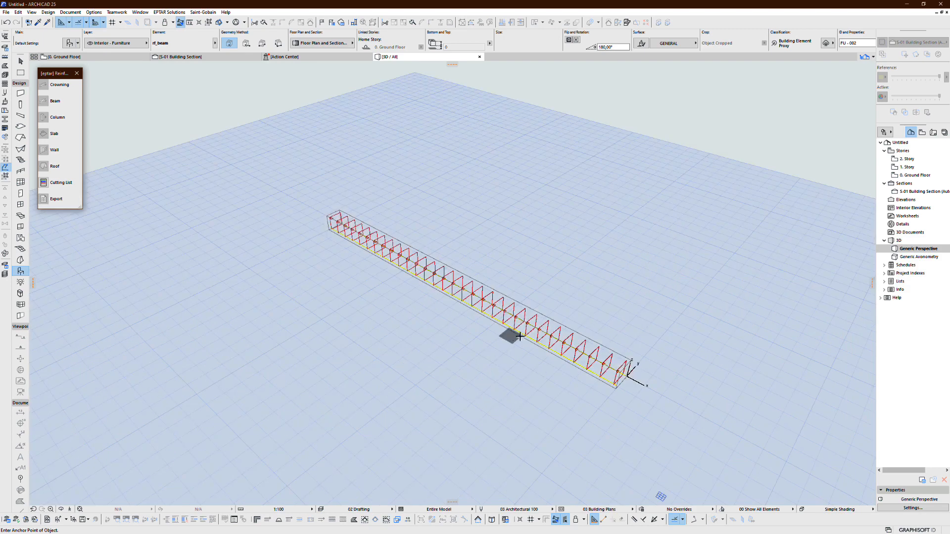
shift+middle_drag(561, 340, 564, 293)
scroll(609, 337, up, 5)
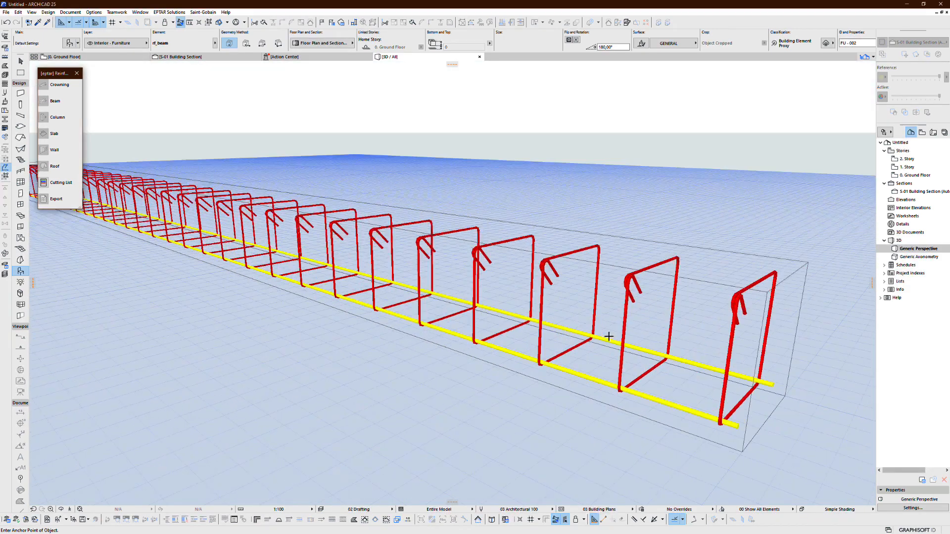
scroll(609, 337, down, 5)
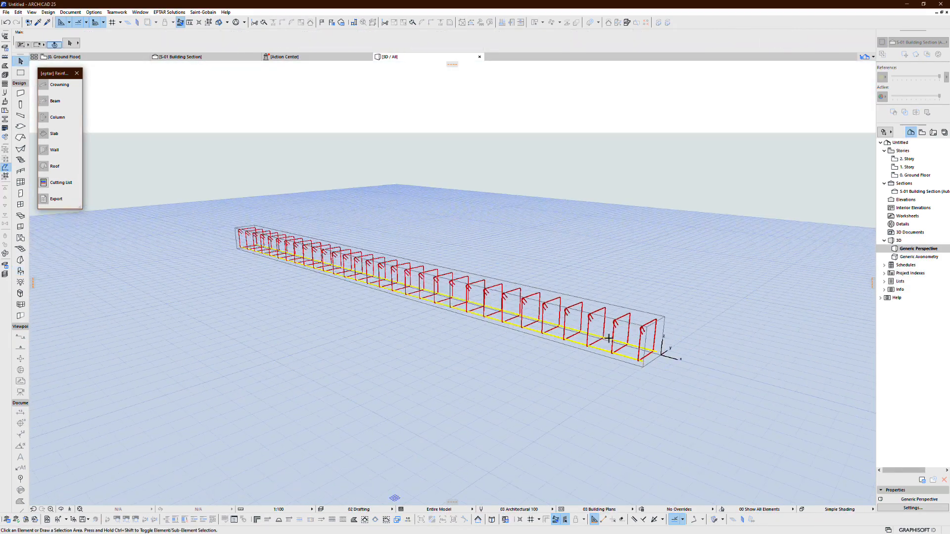
Step: Return to the floor plan and enable the side view and cross-section view in the beam's settings
key(F2)
scroll(340, 297, up, 8)
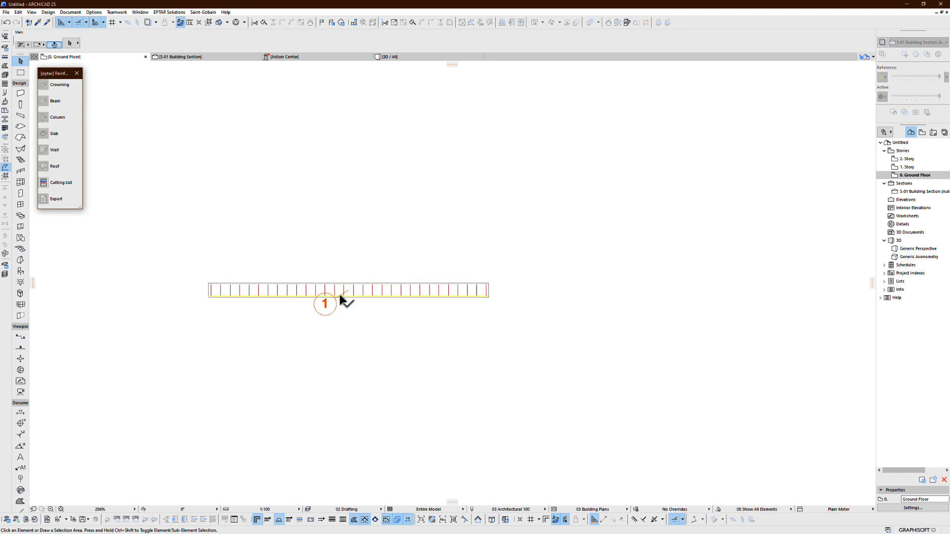
click(627, 296)
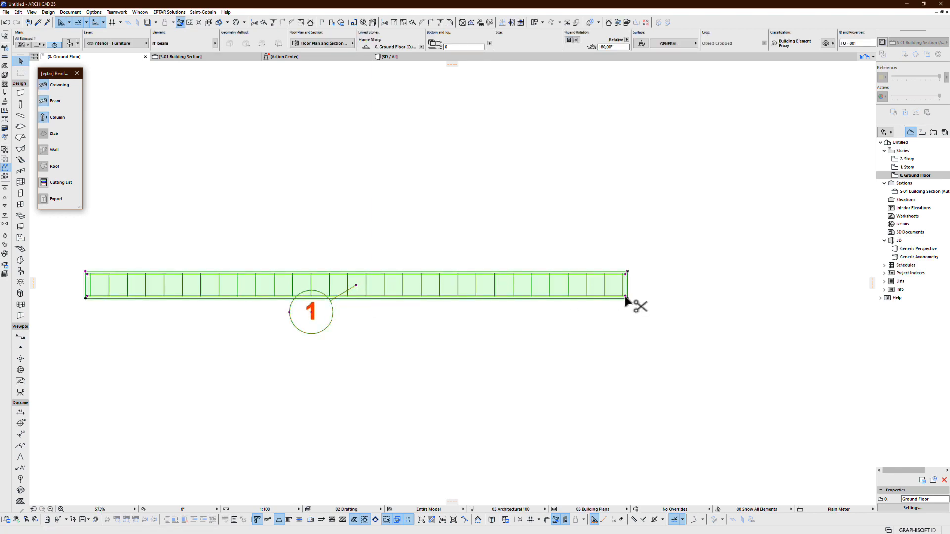
click(625, 296)
double_click(625, 296)
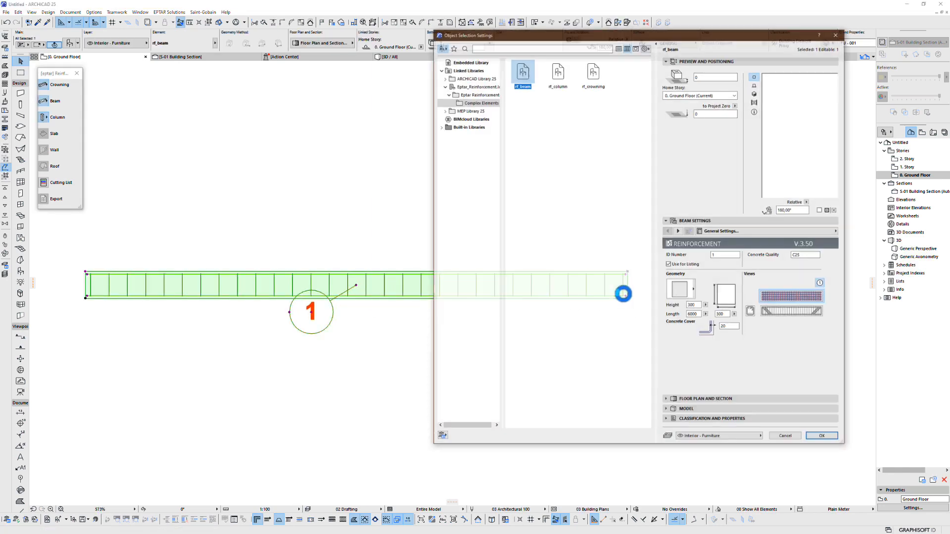
click(682, 289)
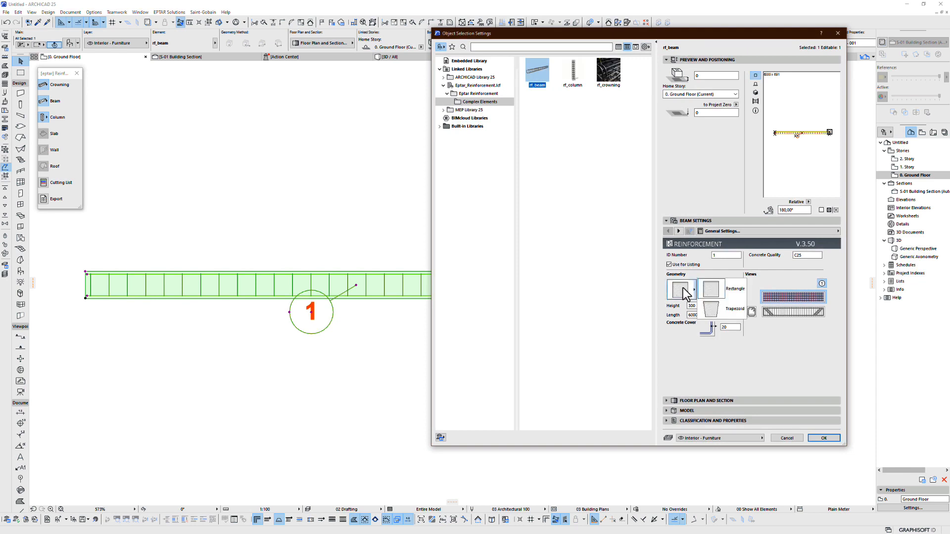
click(683, 288)
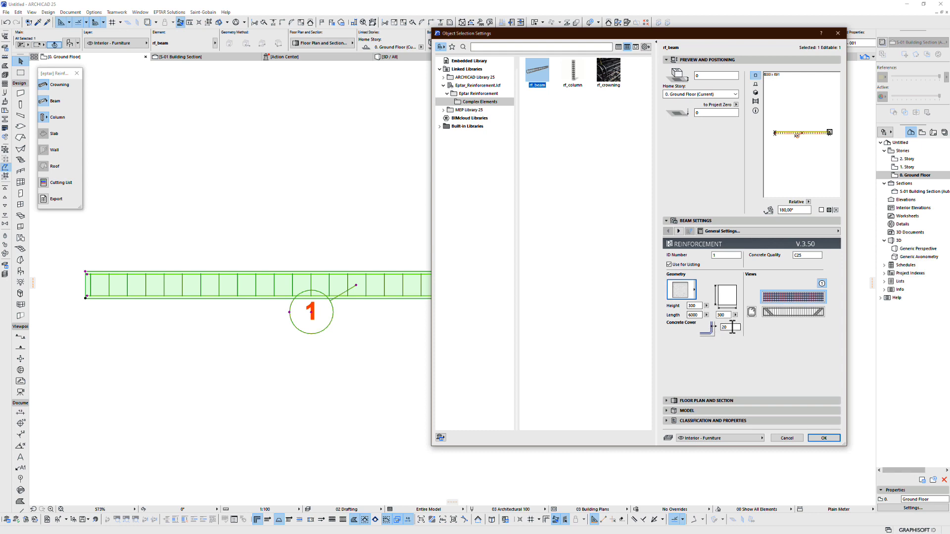
click(780, 314)
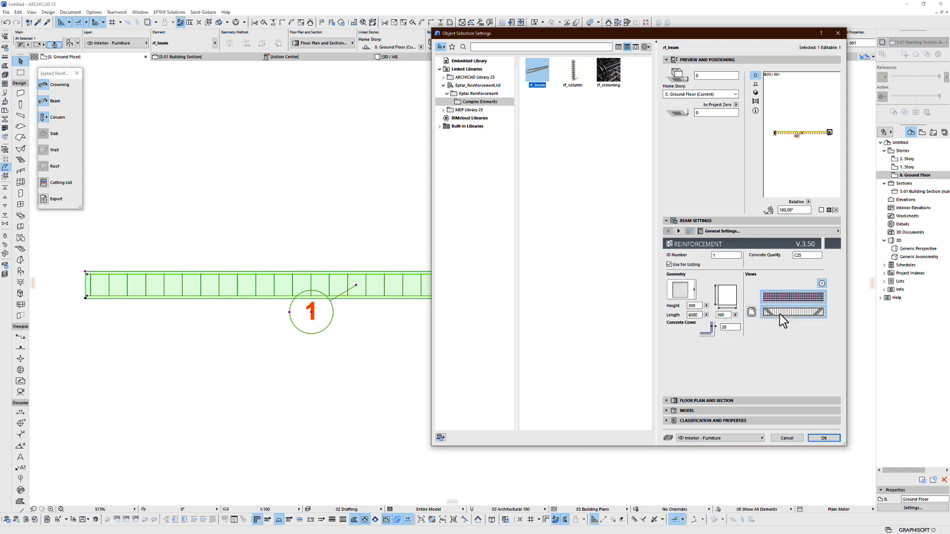
click(753, 313)
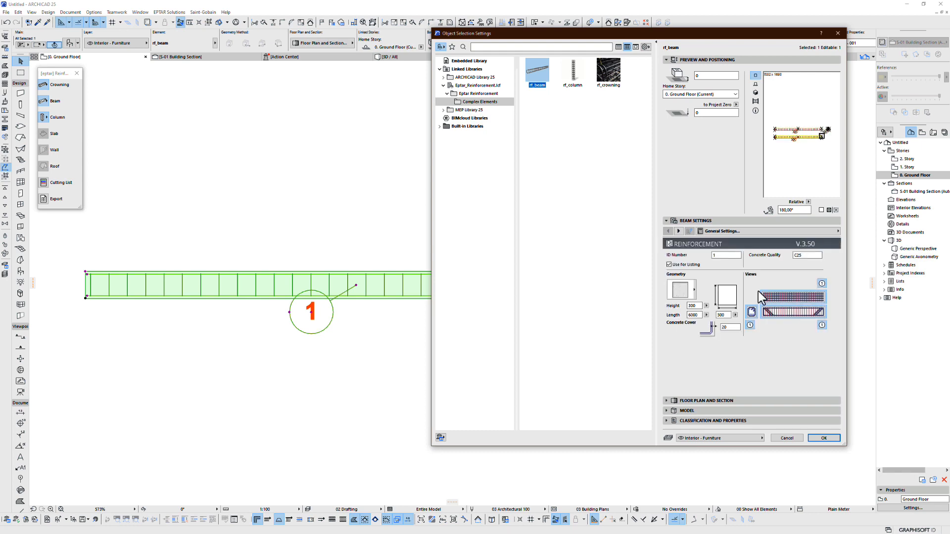
Step: Set the number of stirrup groups to 3 in the beam's stirrup settings
click(680, 232)
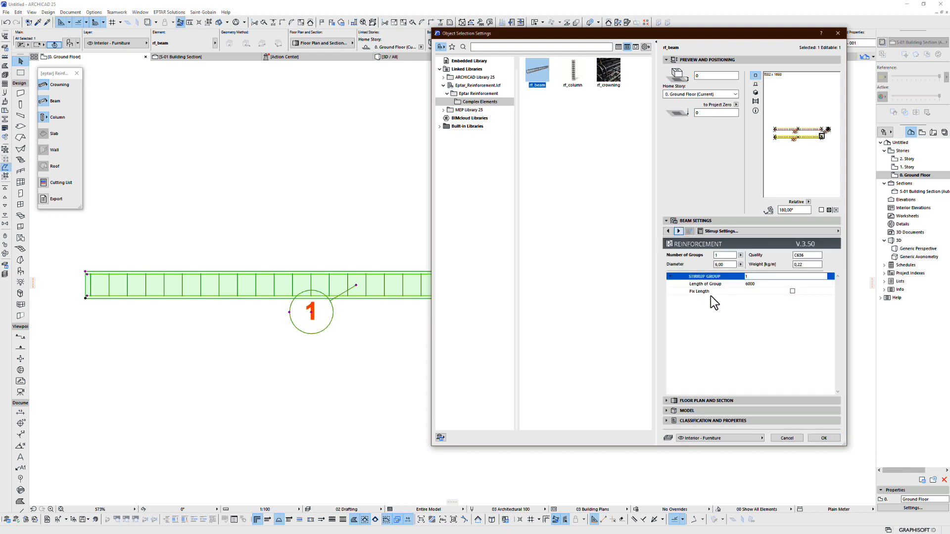
click(752, 277)
click(762, 291)
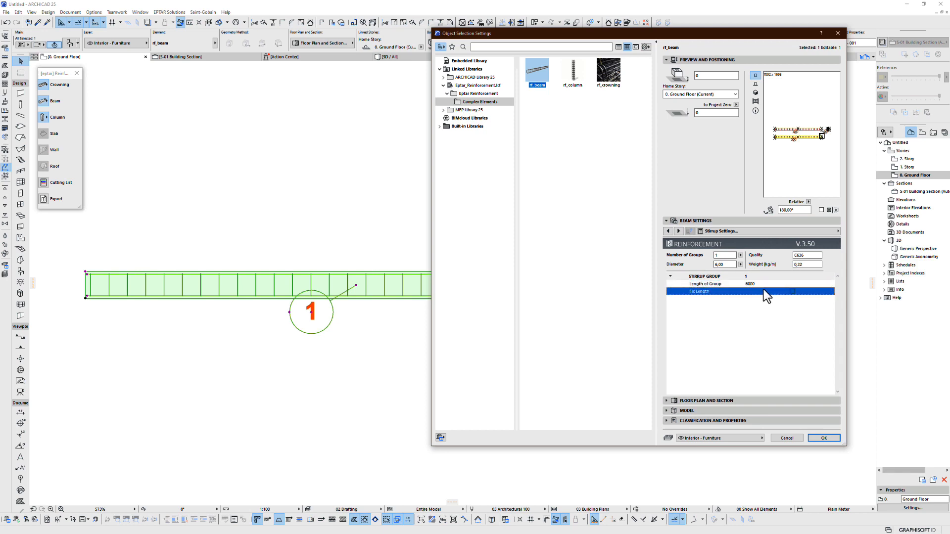
click(741, 256)
click(733, 256)
key(Return)
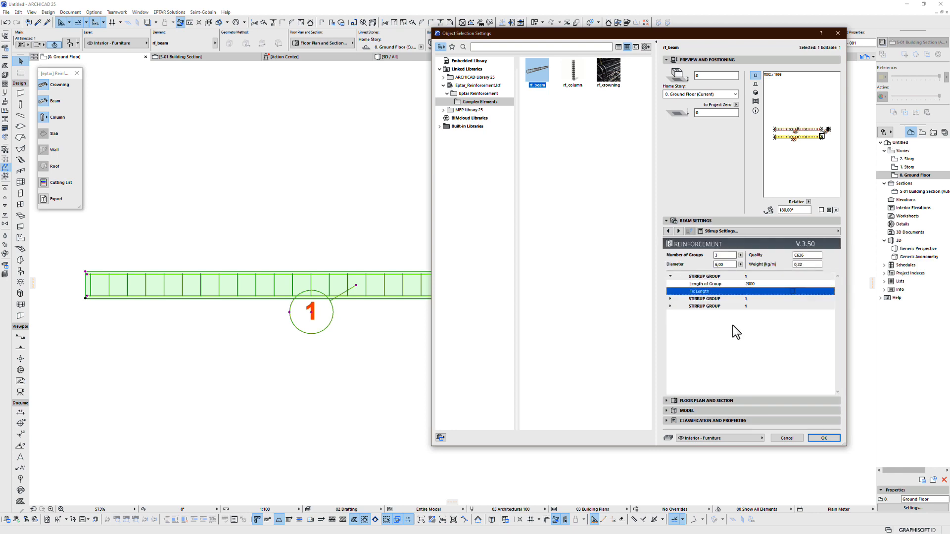
Step: Number the second stirrup group 2 and the third group 3, and apply the beam settings
click(757, 299)
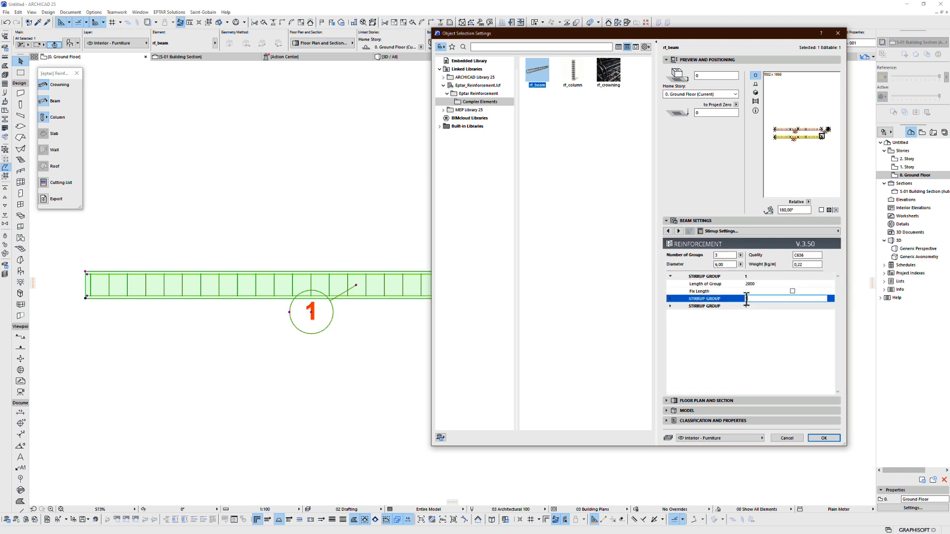
key(Return)
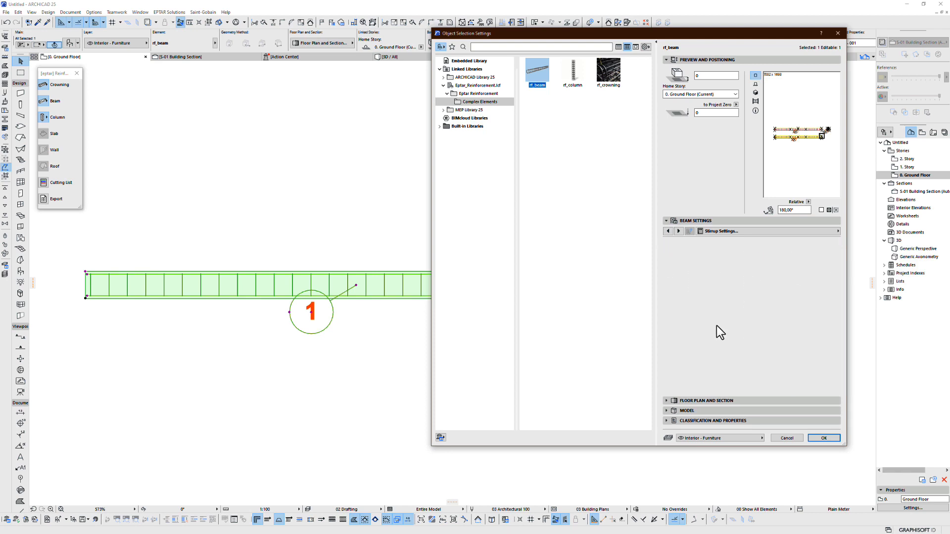
click(670, 305)
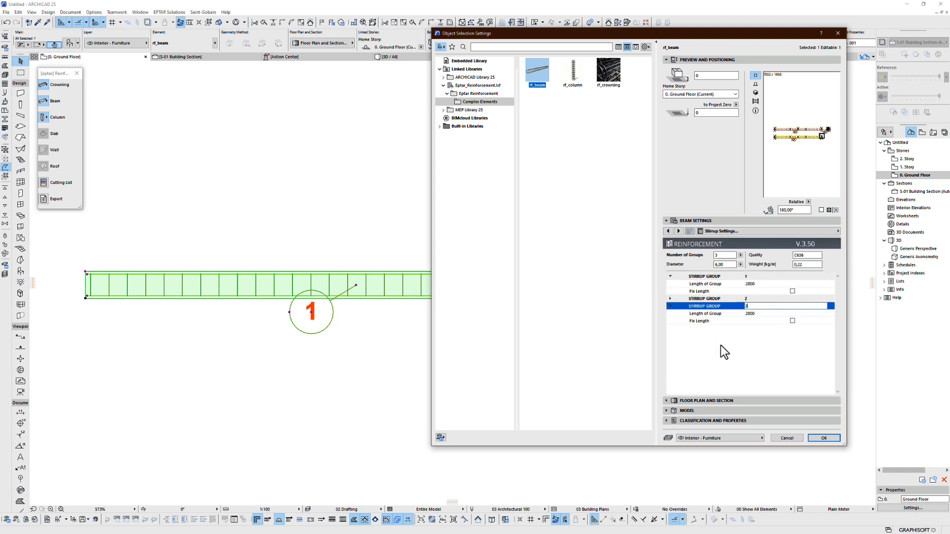
text(3)
click(825, 438)
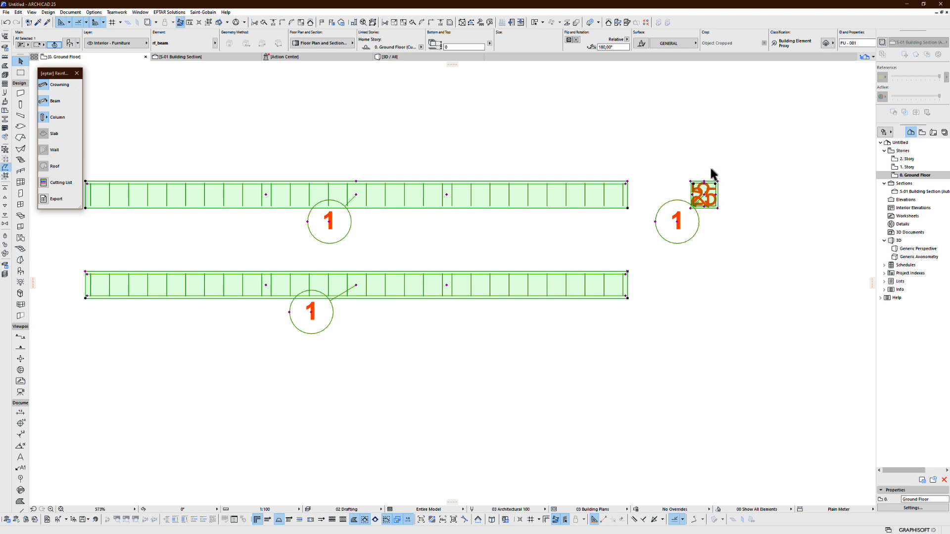
Step: Try shifting the upper bar's Group Start Offset X inward in the beam's cross-section view, and undo the move
scroll(715, 183, up, 6)
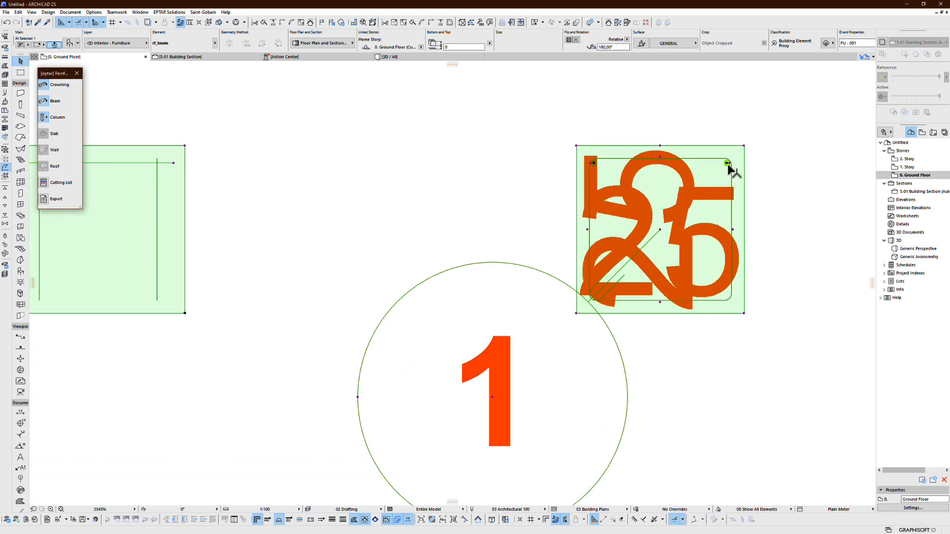
click(728, 163)
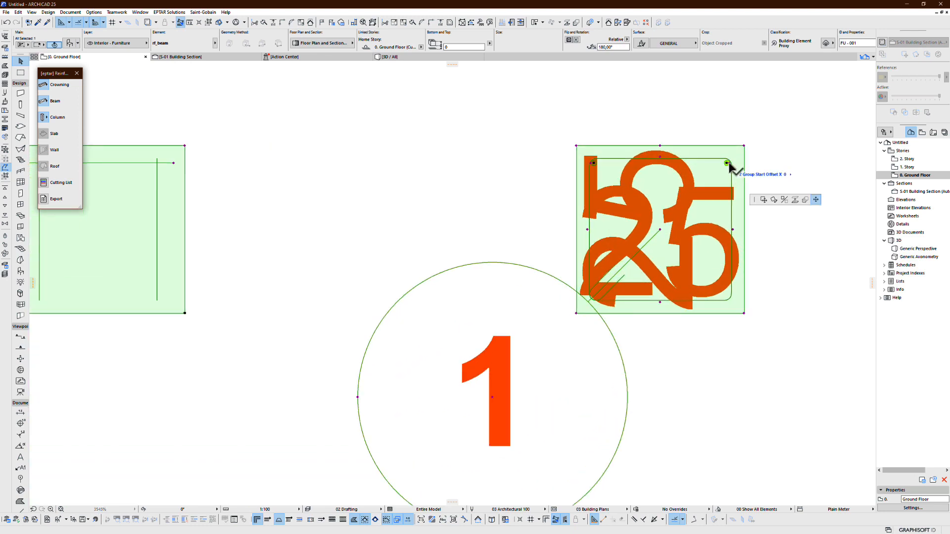
click(715, 218)
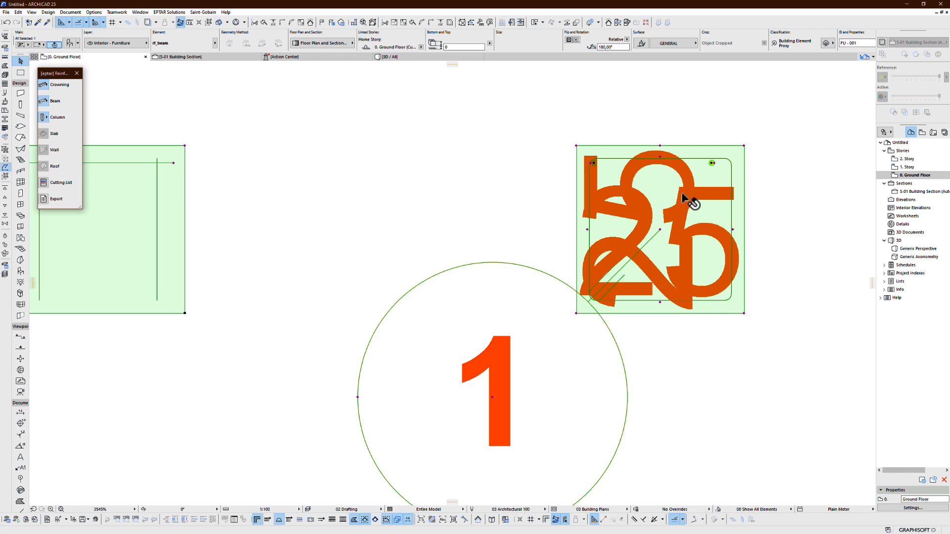
key(ctrl+z)
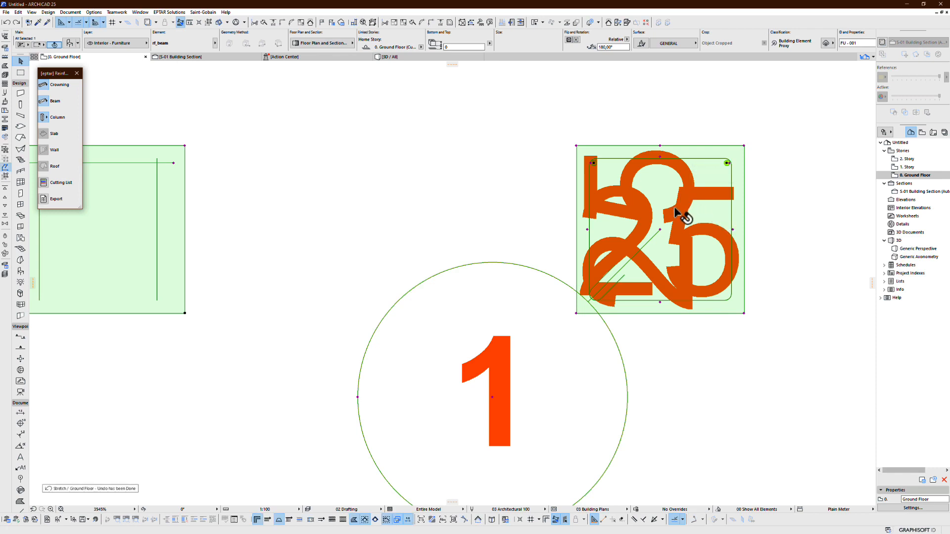
Step: Examine the length and fixed-length options of the three stirrup groups, and close the beam settings without changes
double_click(674, 226)
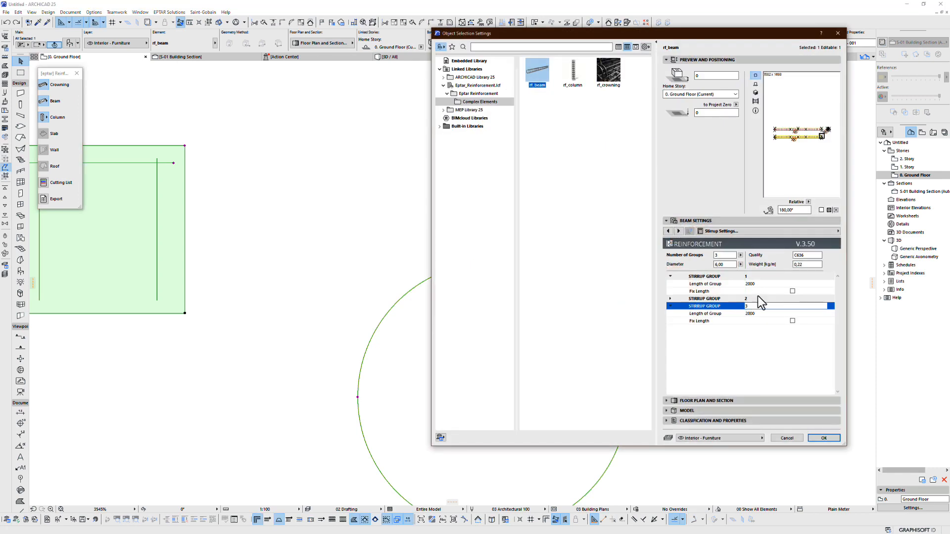
click(671, 298)
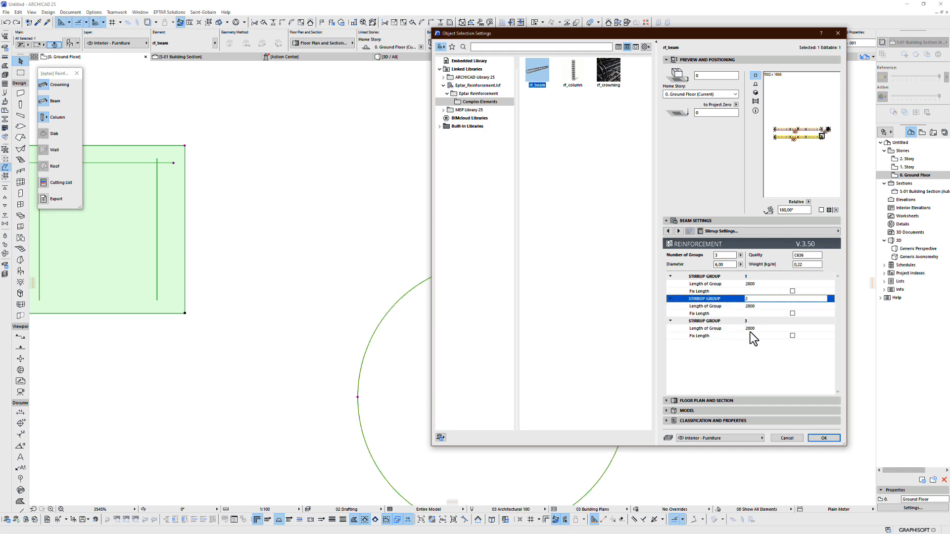
key(Escape)
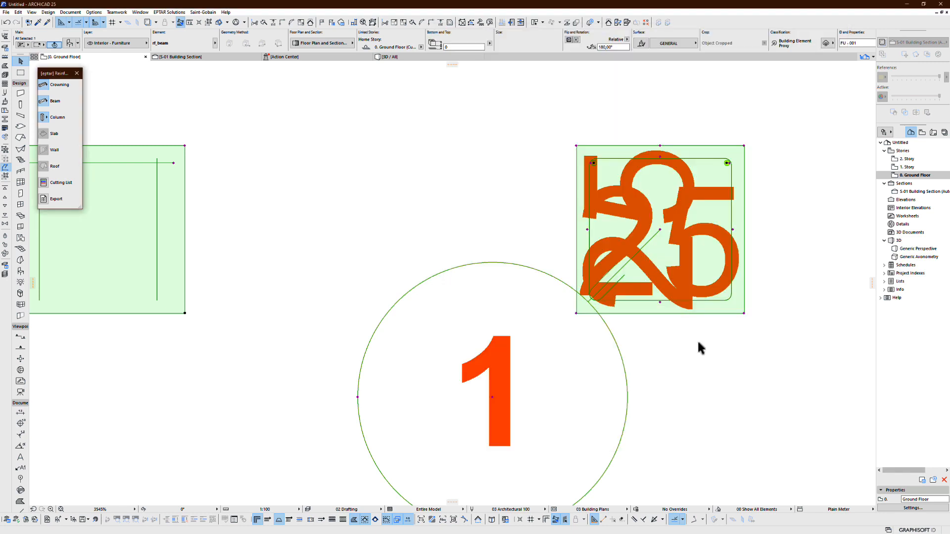
Step: Stretch the second stirrup group in the beam's lower plan view to a group length of about 2245 mm
scroll(246, 323, down, 6)
middle_drag(218, 324, 516, 285)
scroll(516, 285, down, 1)
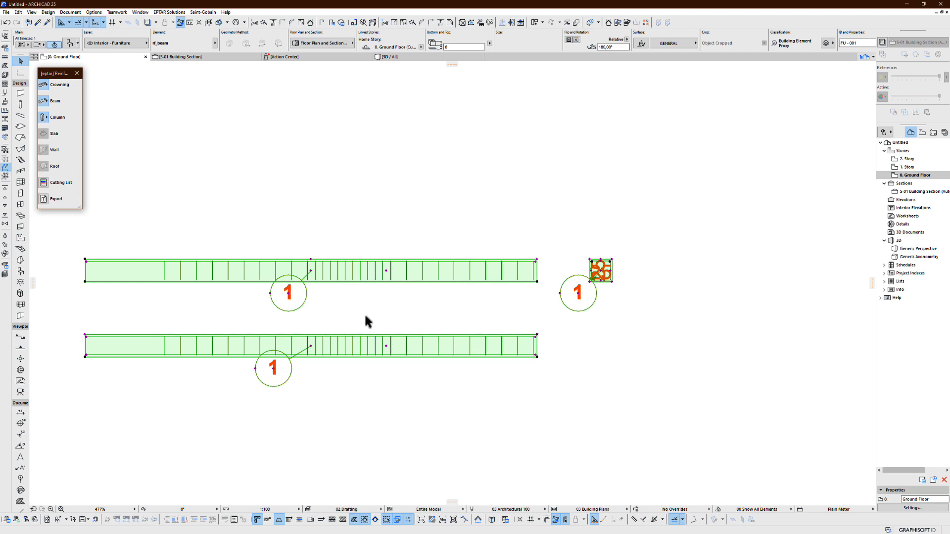
scroll(282, 364, up, 2)
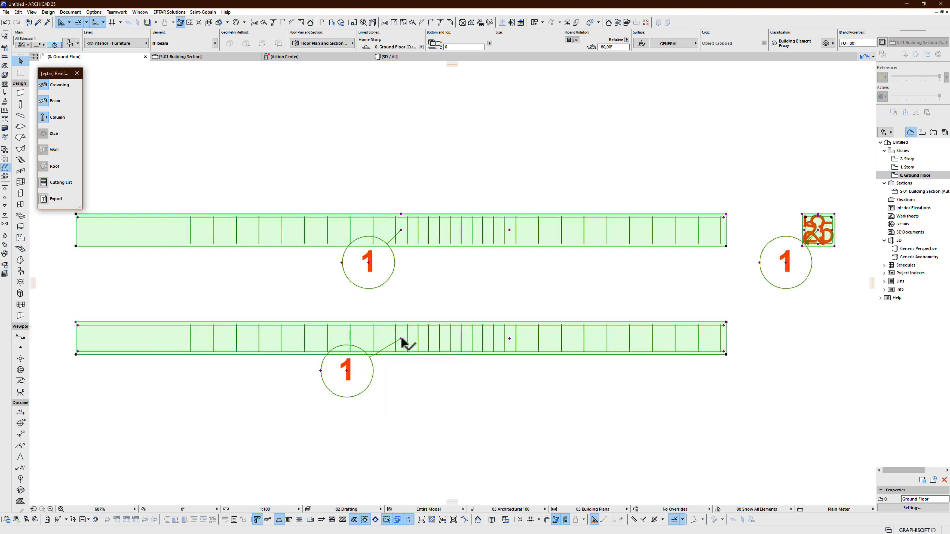
click(400, 338)
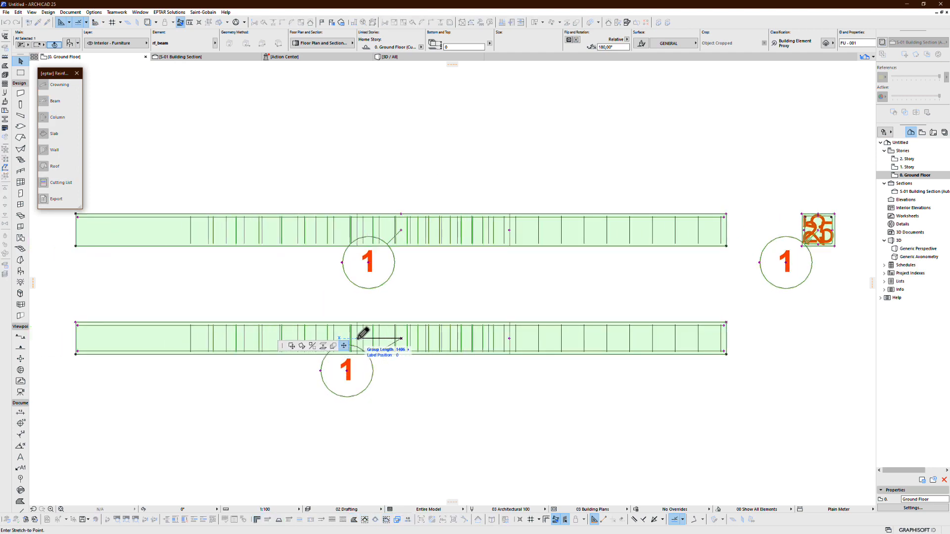
key(Escape)
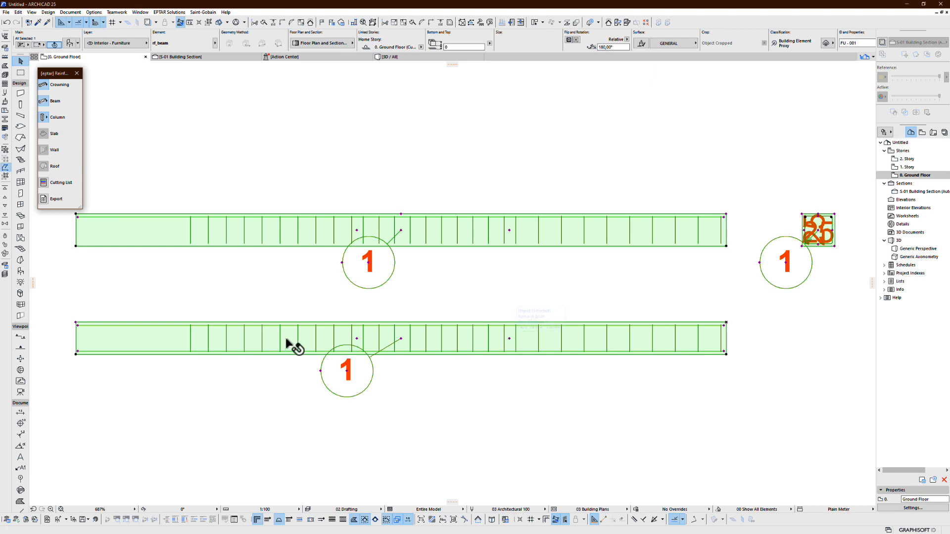
click(349, 339)
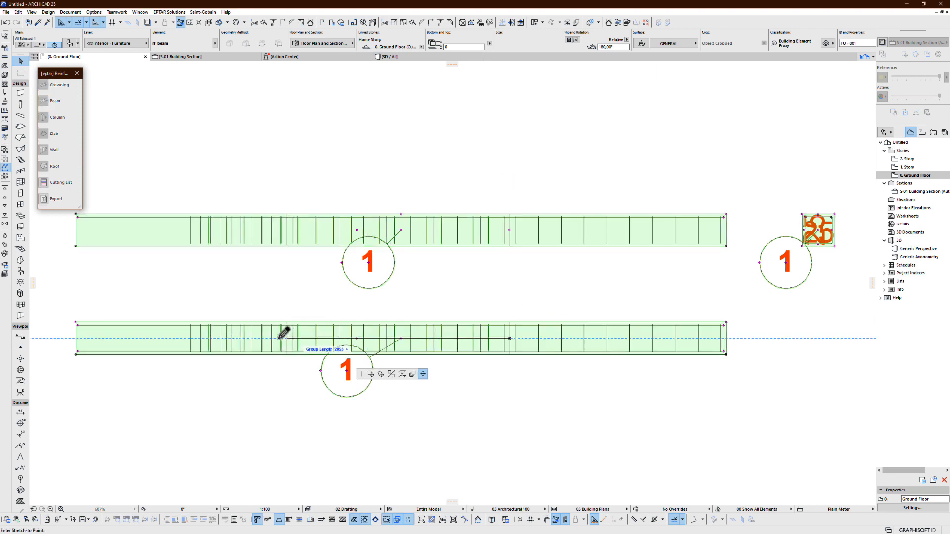
click(147, 347)
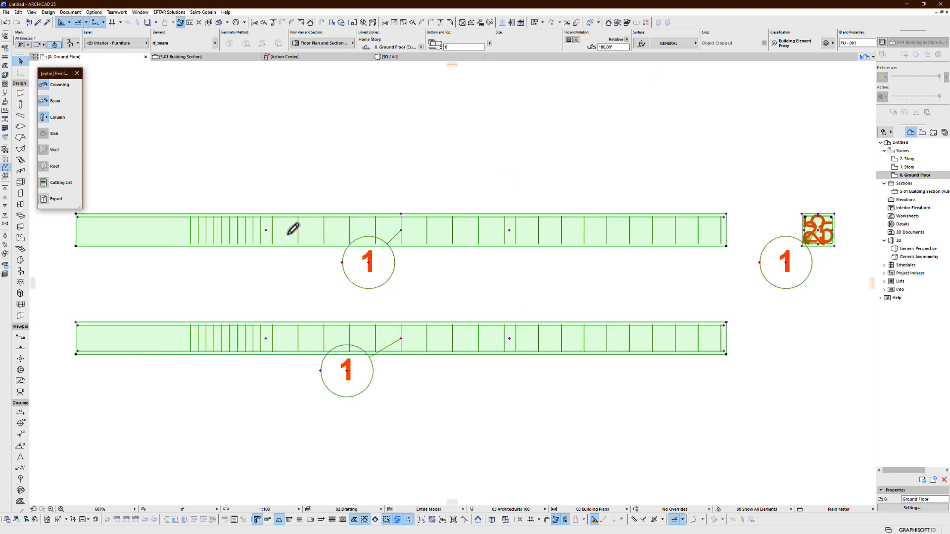
Step: Set the third stirrup group's length to 3000 mm and apply the beam settings
key(ctrl+t)
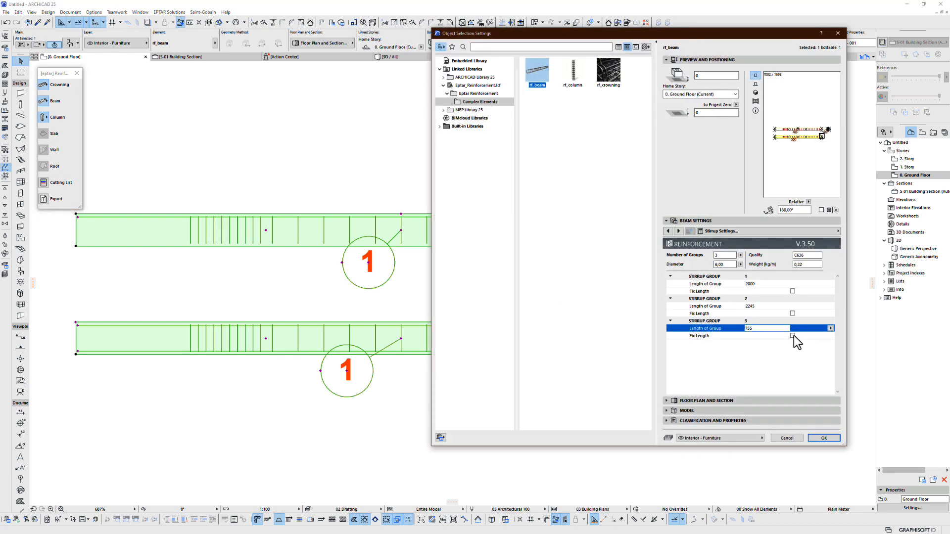
click(695, 327)
text(300)
key(Return)
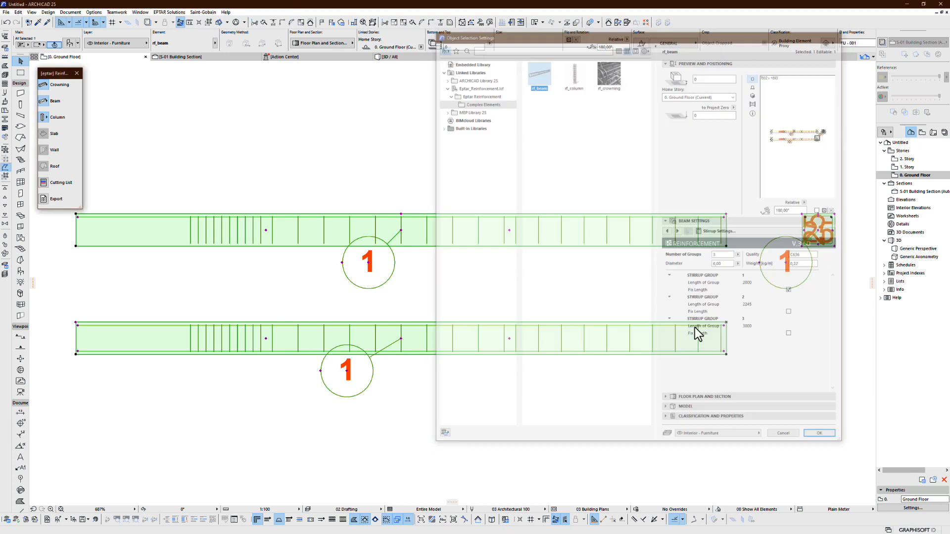
scroll(334, 304, down, 3)
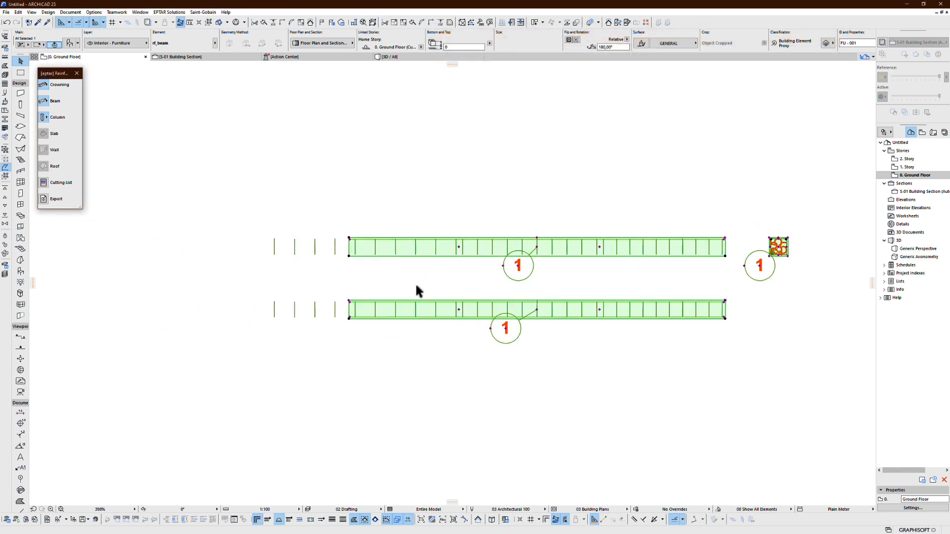
scroll(461, 310, up, 2)
scroll(456, 305, down, 2)
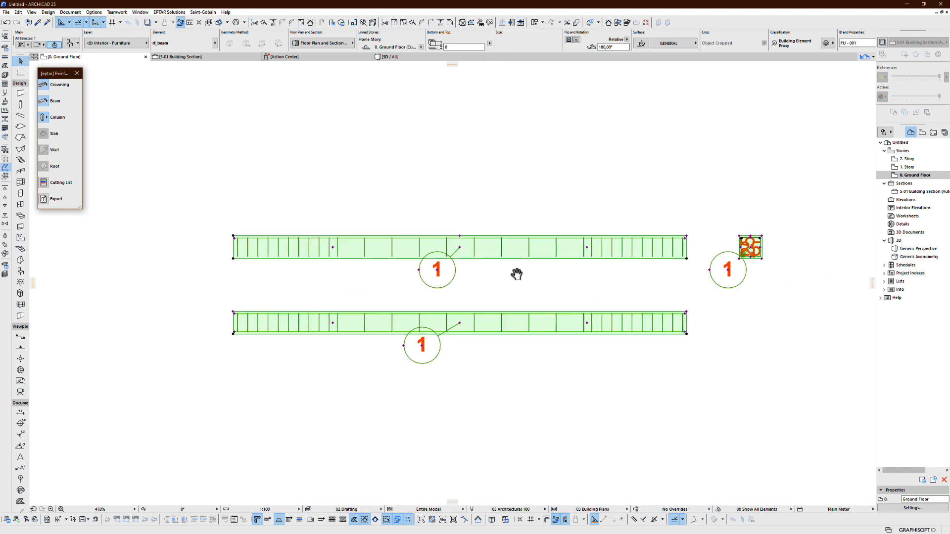
Step: Show the reinforced beam alone in the 3D view and select it there
key(F5)
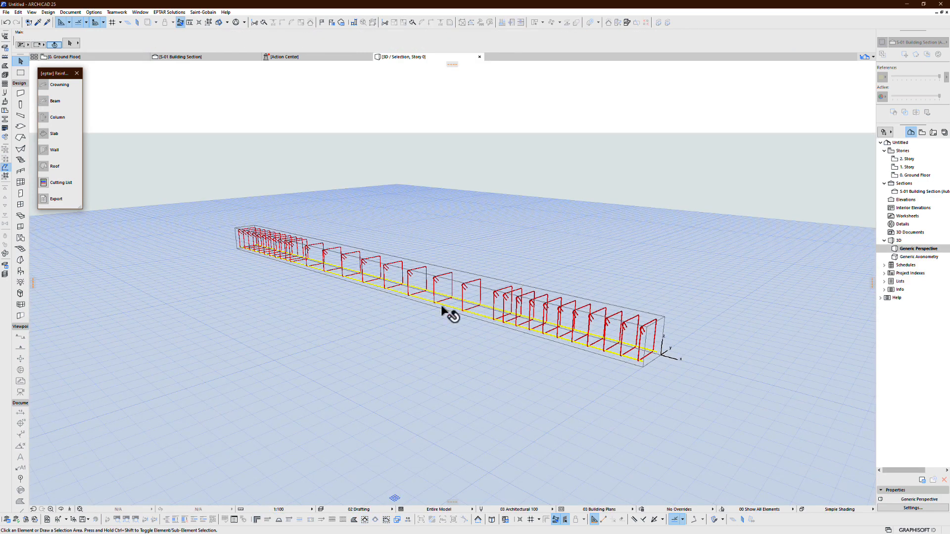
shift+middle_drag(445, 314, 517, 308)
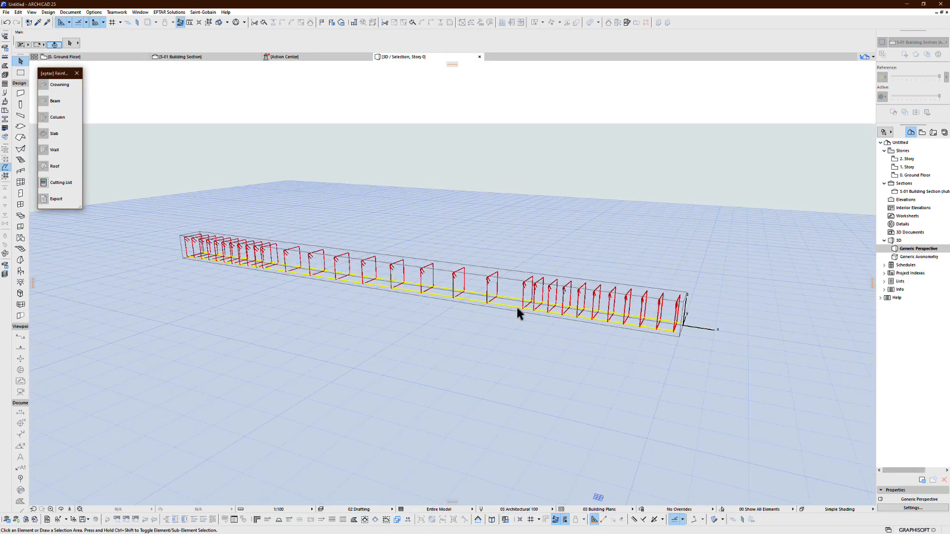
click(550, 309)
click(553, 318)
click(674, 331)
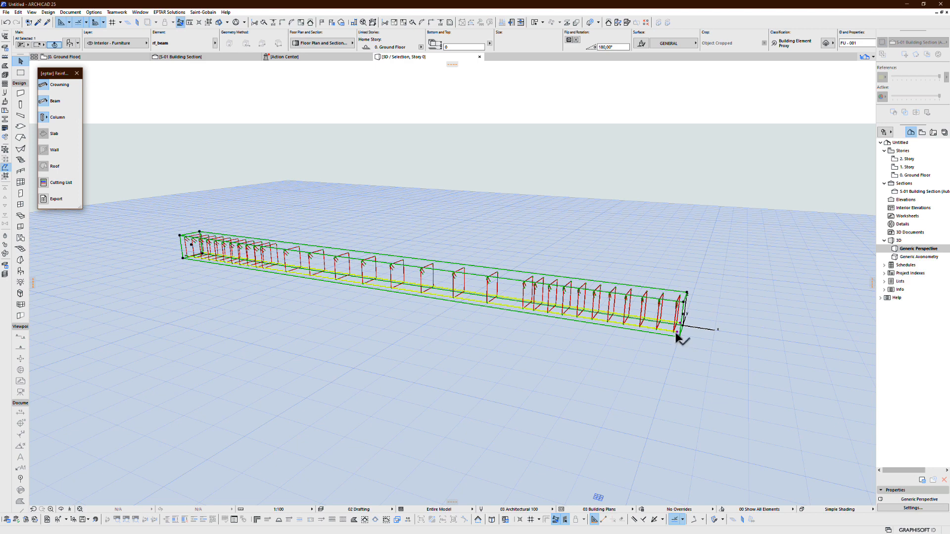
Step: Open the beam settings and review the stirrup geometry options and the stirrup placement method
double_click(676, 335)
click(679, 231)
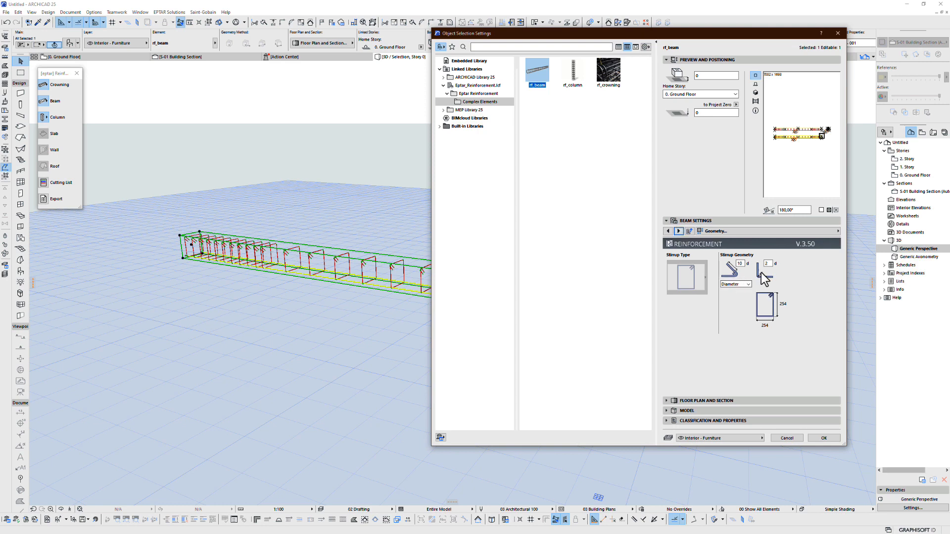
click(745, 284)
click(744, 290)
click(679, 231)
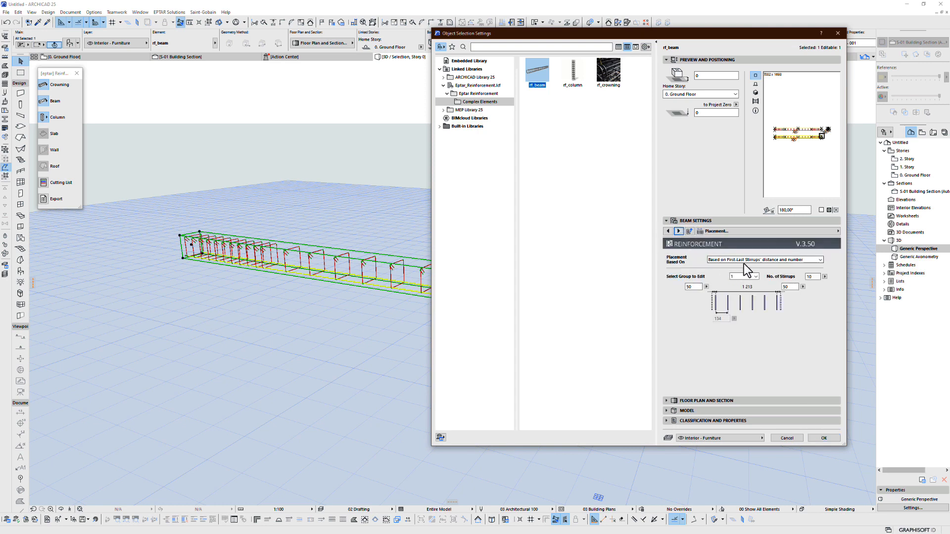
click(744, 261)
click(744, 262)
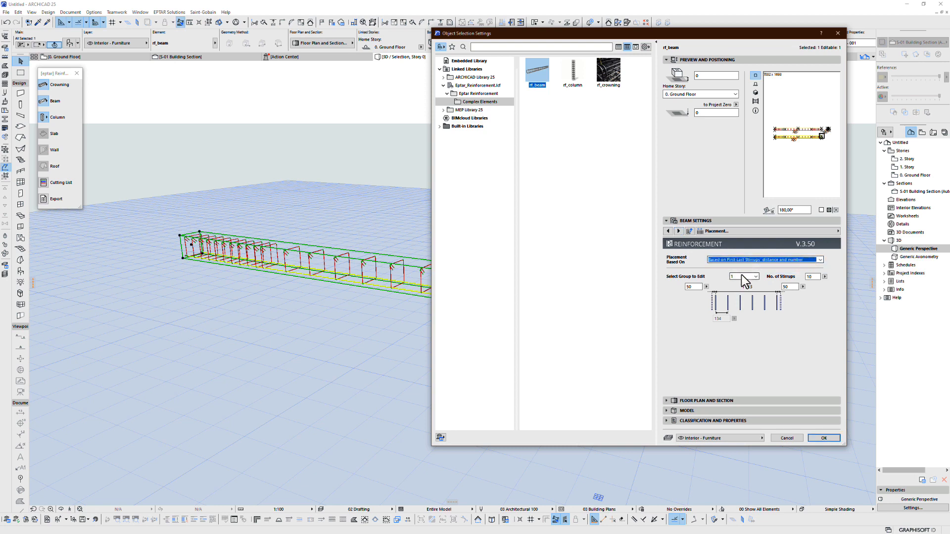
Step: Set the number of rebar groups to 2, number the second group 1, and apply the beam settings
click(678, 232)
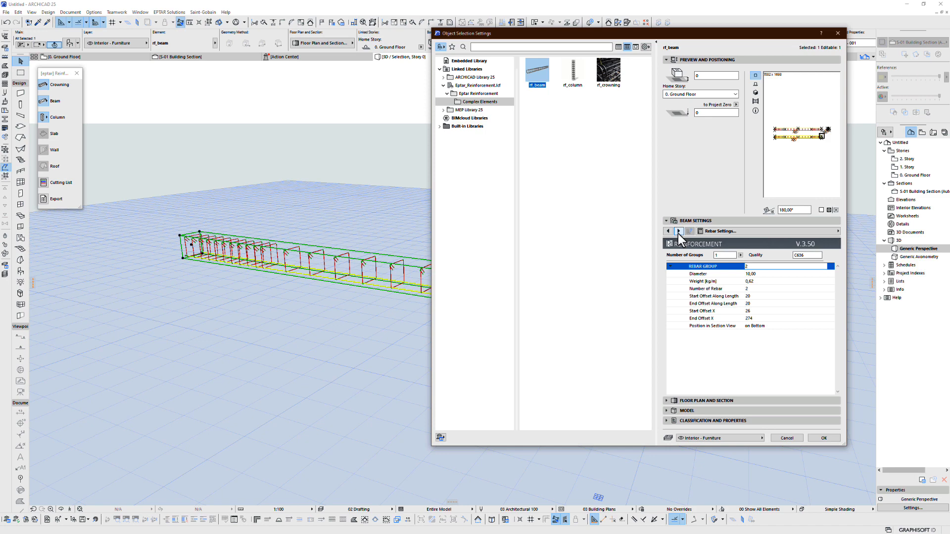
click(717, 254)
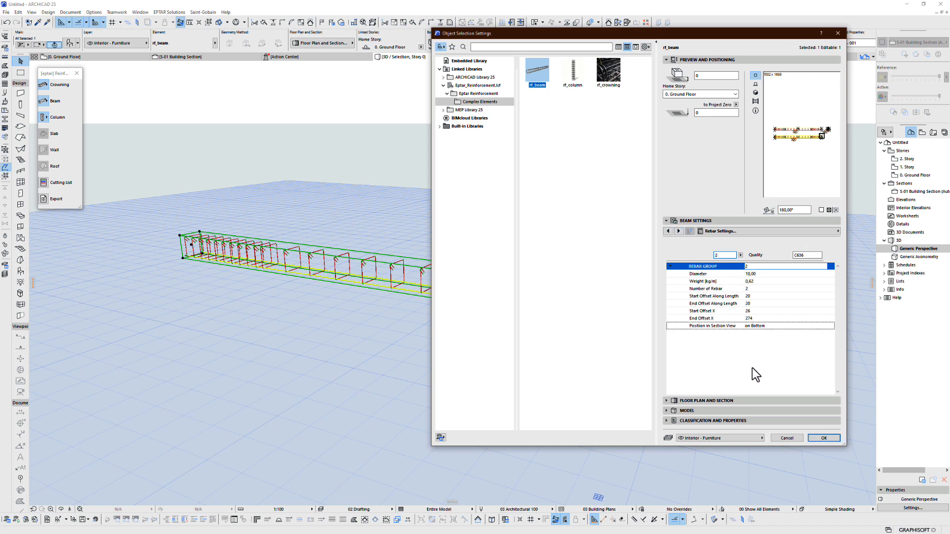
click(760, 343)
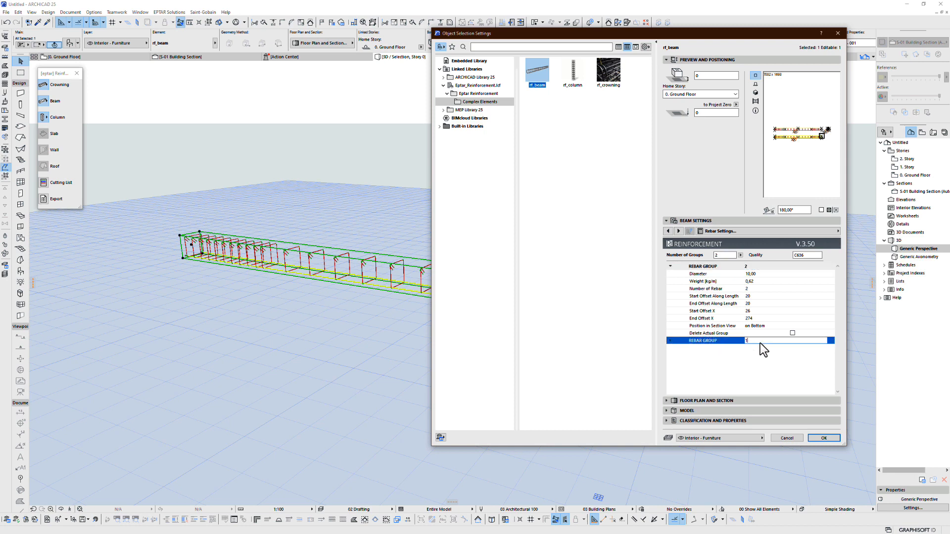
click(668, 341)
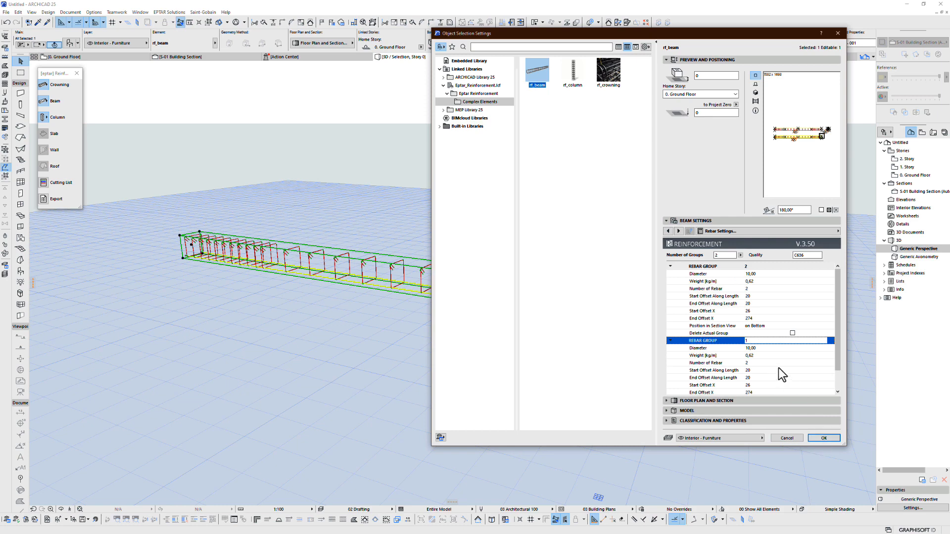
click(821, 438)
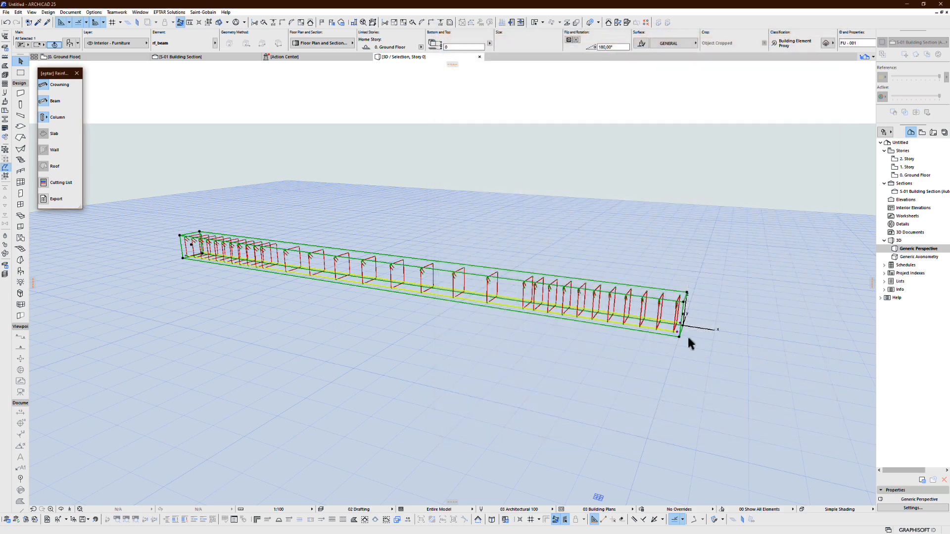
Step: In the beam's cross-section on the ground floor plan, move rebar group 2 inward to Start Offset X about 50 and End Offset X about 243
key(F2)
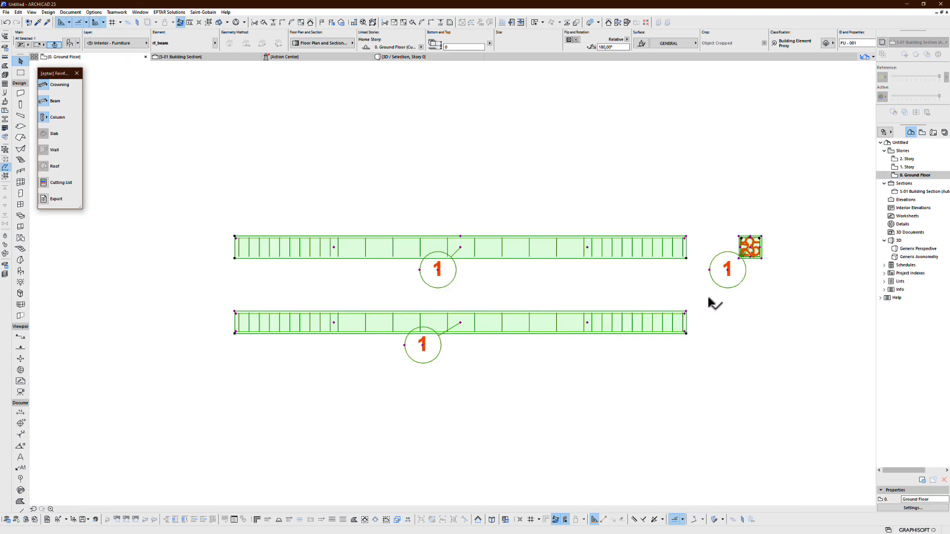
scroll(764, 239, up, 10)
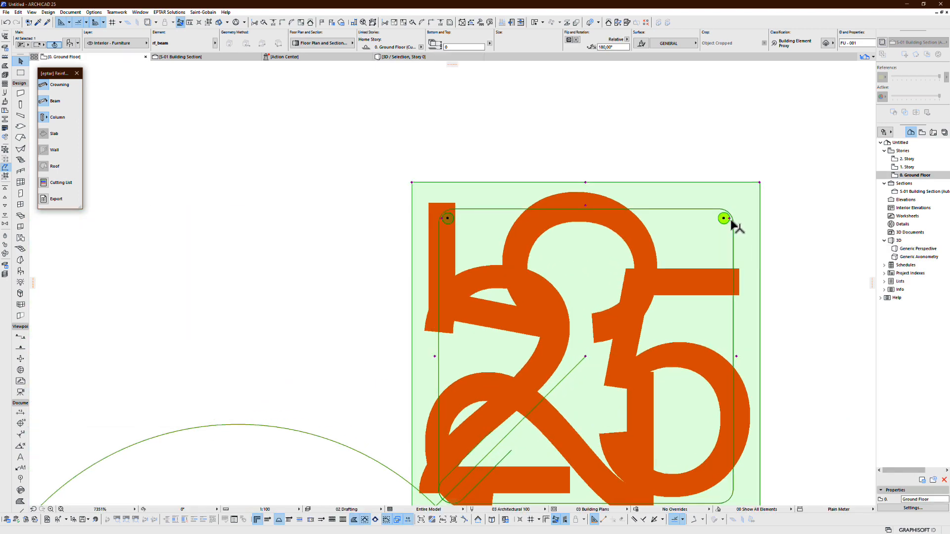
click(728, 218)
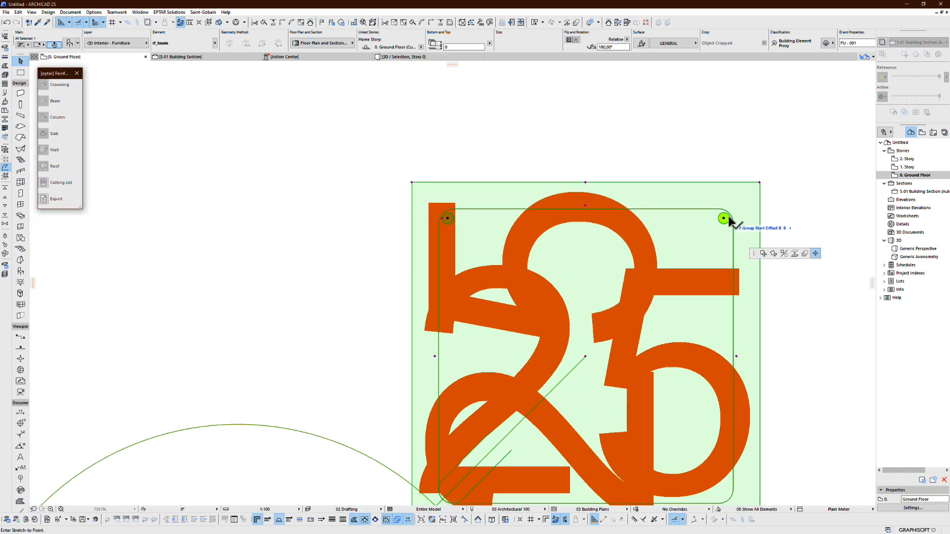
click(690, 222)
click(447, 218)
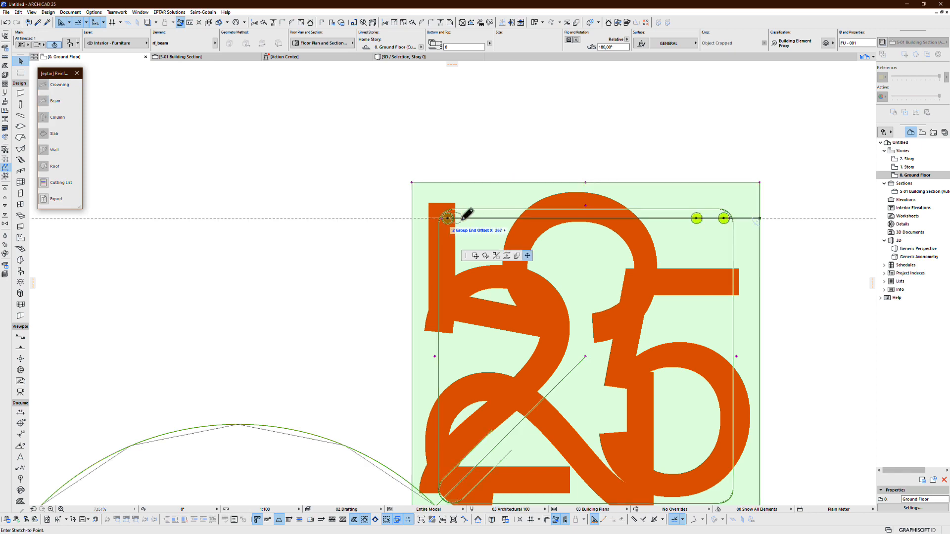
click(483, 218)
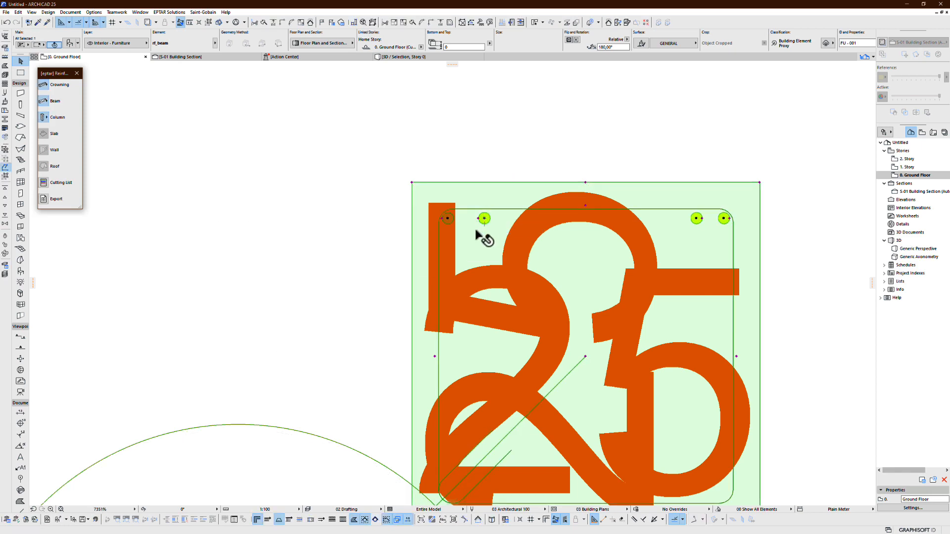
Step: Set the diameter of rebar group 1 to 12 mm and apply the beam settings
double_click(587, 278)
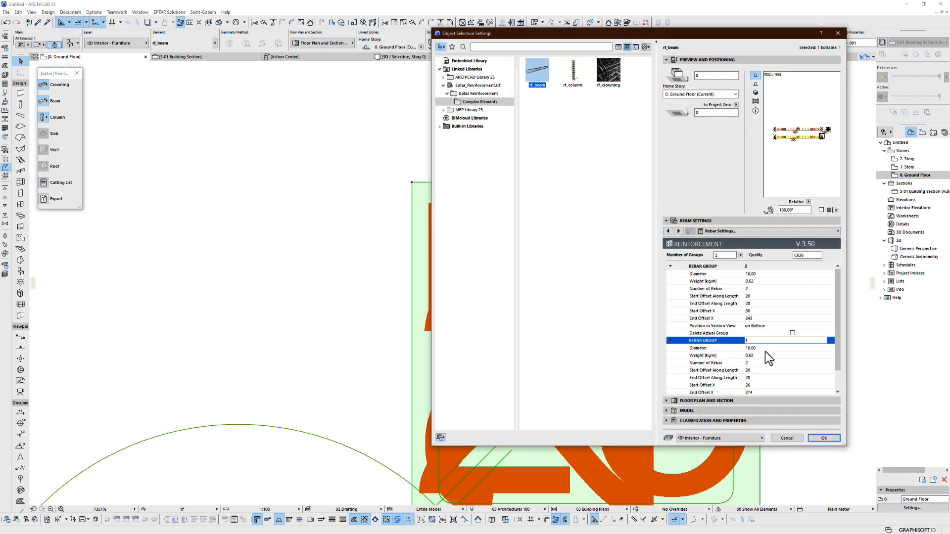
scroll(765, 355, down, 1)
click(755, 326)
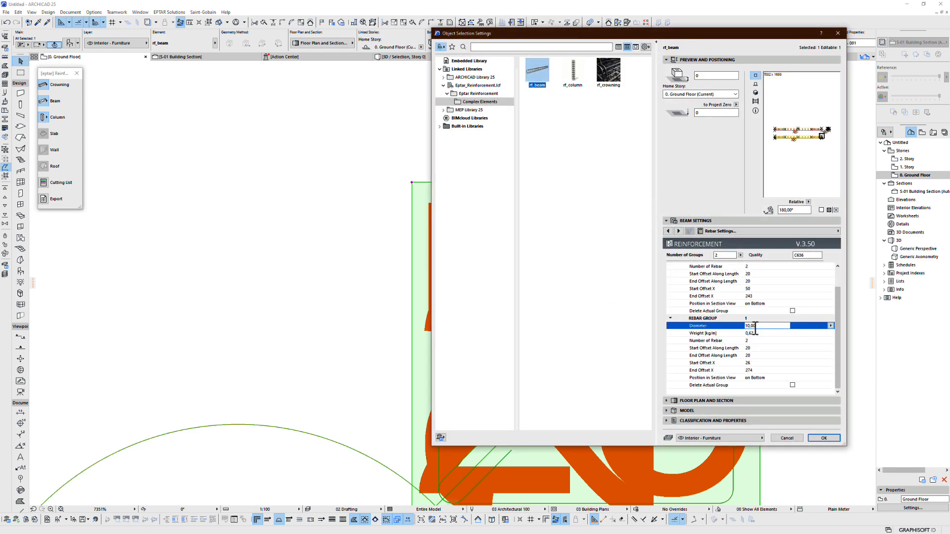
drag(755, 327, 724, 327)
key(Return)
key(Return)
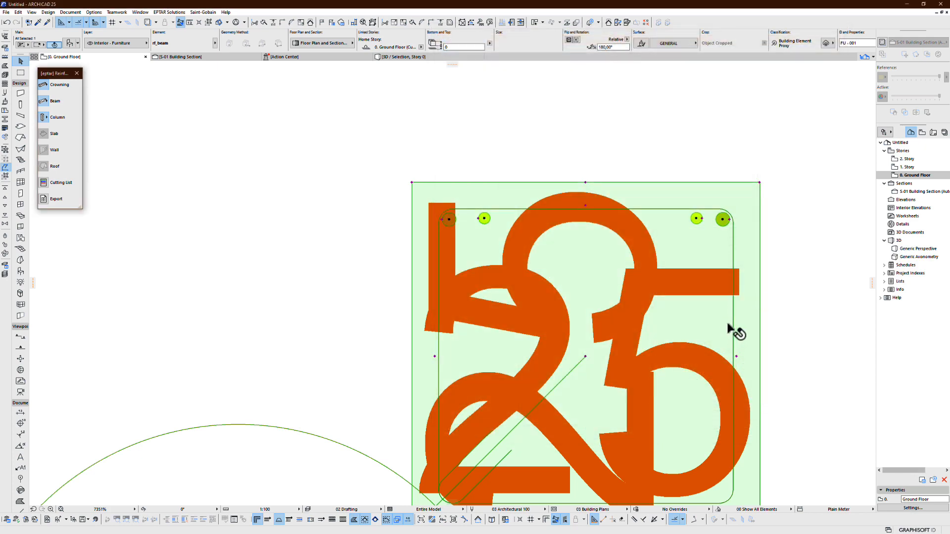
Step: Increase the number of rebar groups to 4 and apply the beam settings
key(ctrl+t)
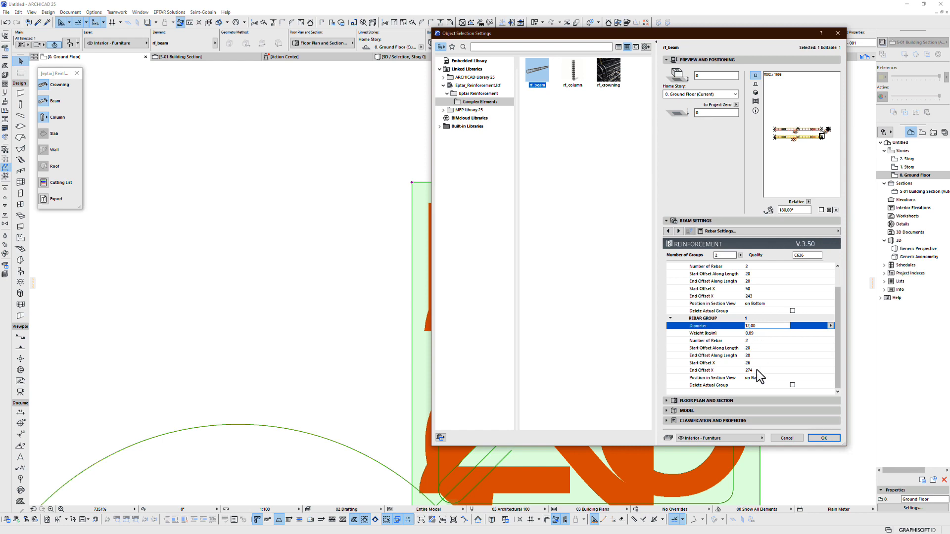
click(732, 255)
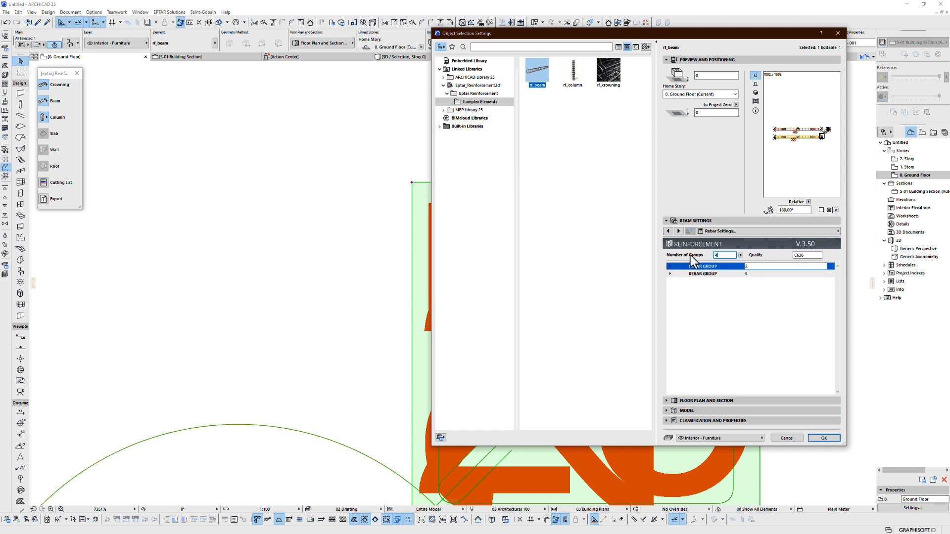
text(4)
key(Tab)
click(824, 438)
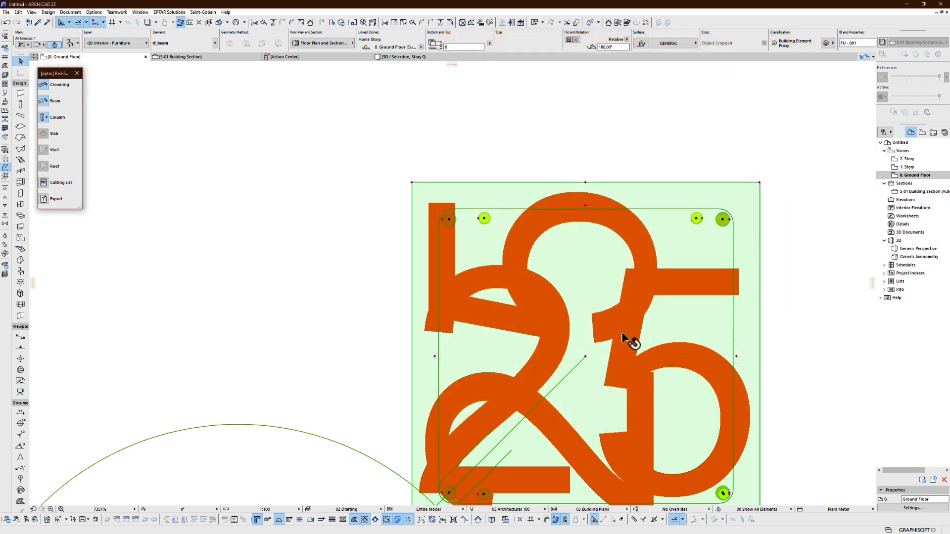
scroll(625, 338, down, 3)
scroll(653, 394, up, 3)
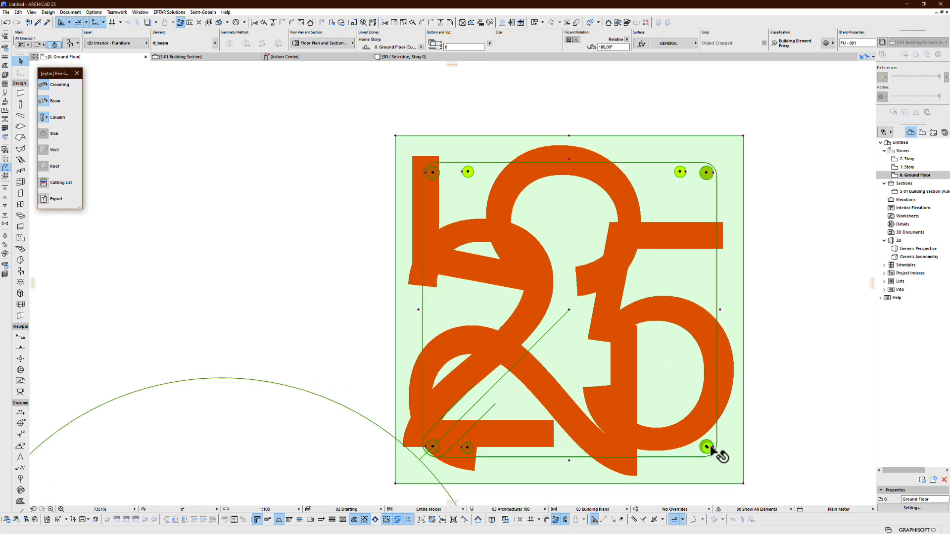
scroll(708, 448, up, 3)
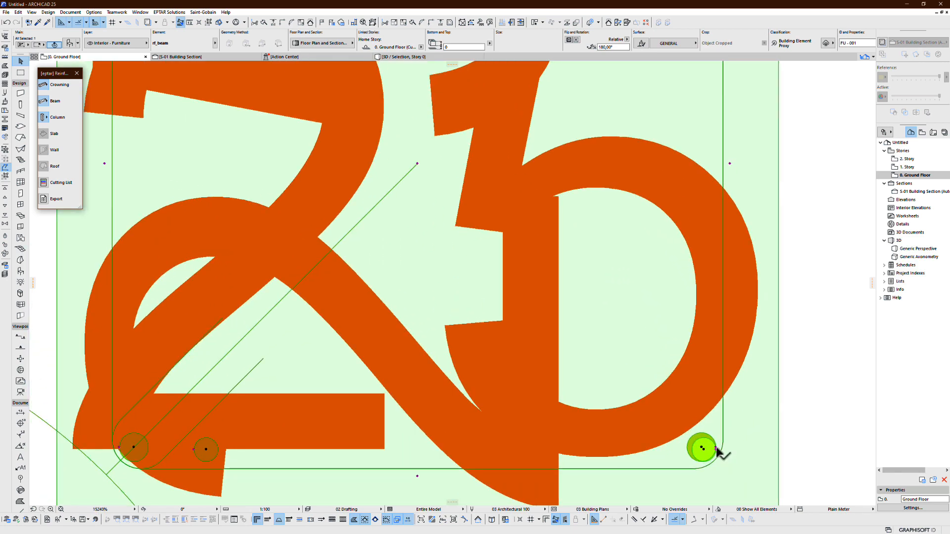
click(704, 447)
scroll(653, 437, down, 3)
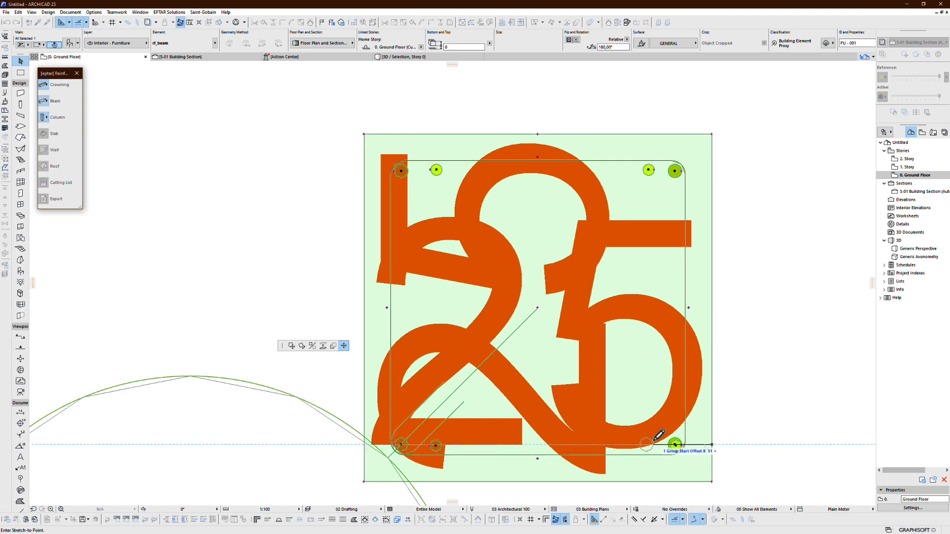
click(679, 441)
Step: In the beam's cross-section, move the smaller bar in the lower corner inward, in line with the inner upper bar
scroll(678, 442, up, 6)
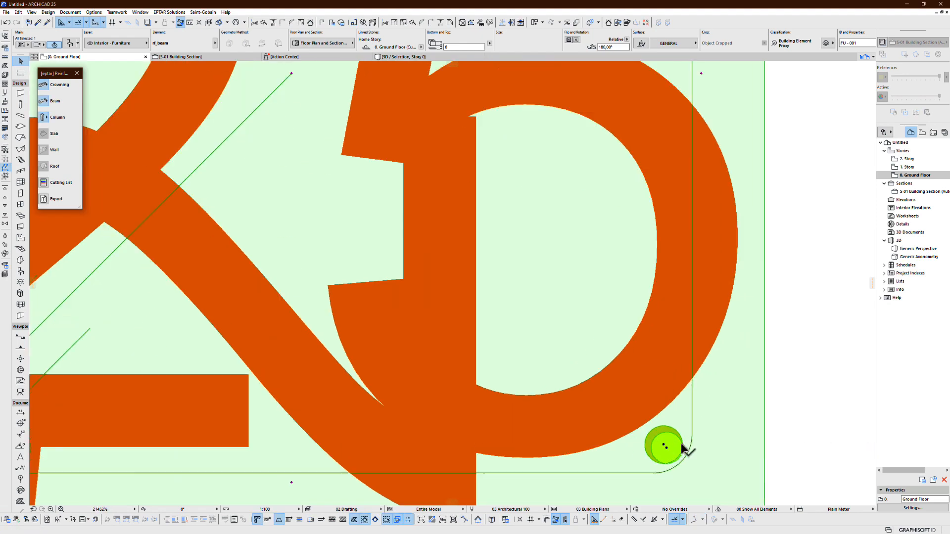
click(683, 448)
scroll(614, 438, down, 6)
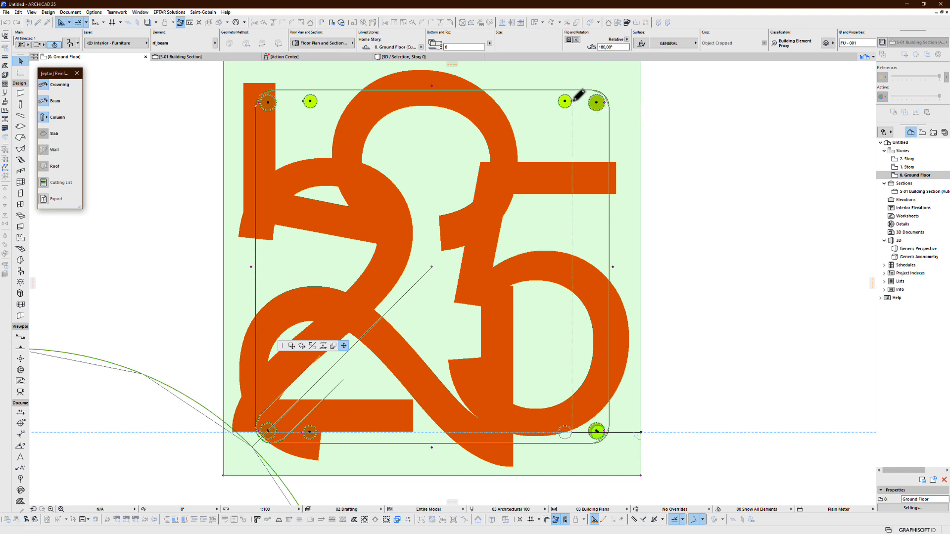
click(567, 100)
Step: Show all elements in 3D to view the beam's reinforcement
key(ctrl+F5)
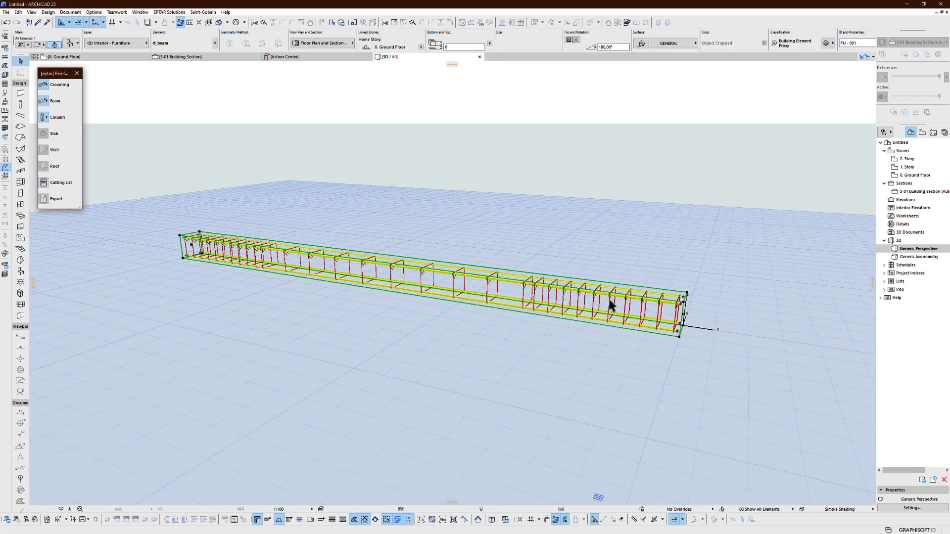
shift+middle_drag(608, 299, 454, 307)
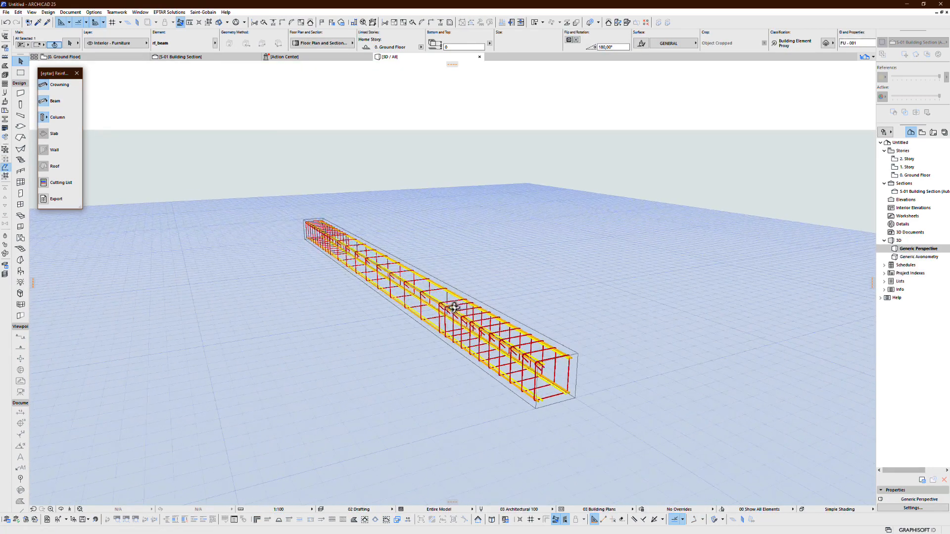
scroll(553, 367, up, 4)
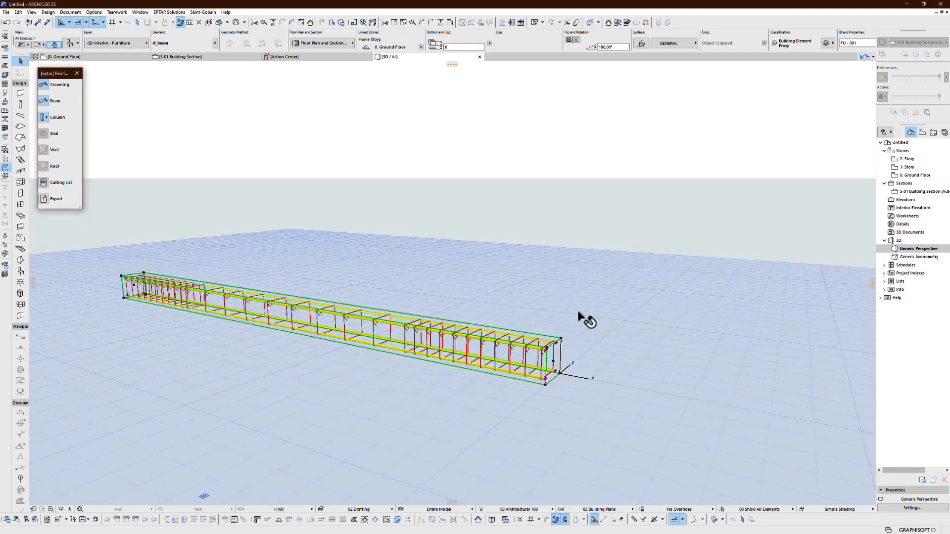
Step: Set both ends of rebar group 1 to Once Bent End and apply the beam settings
key(ctrl+t)
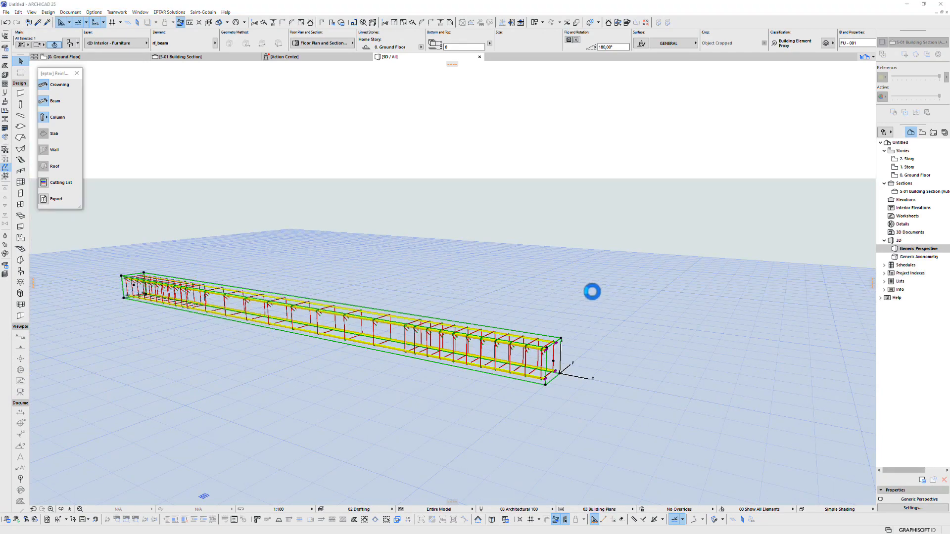
click(688, 231)
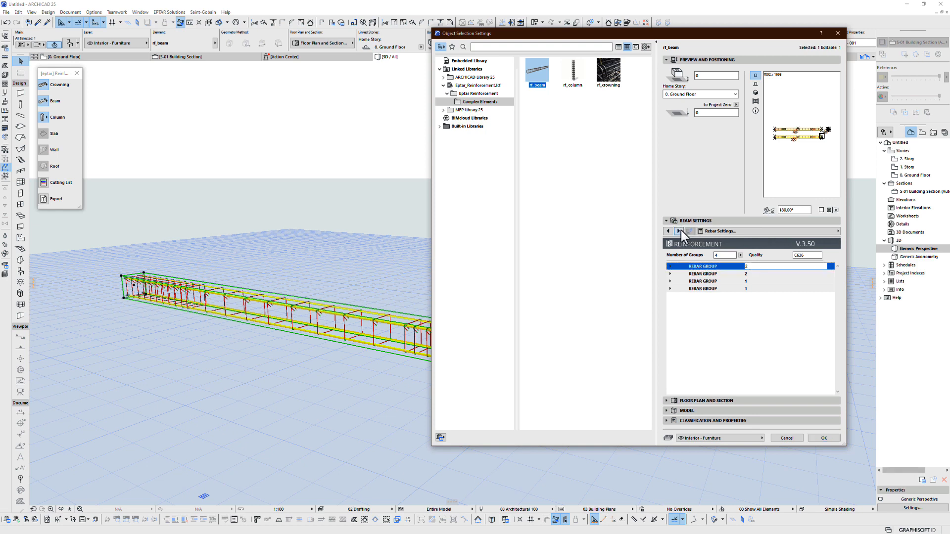
click(679, 231)
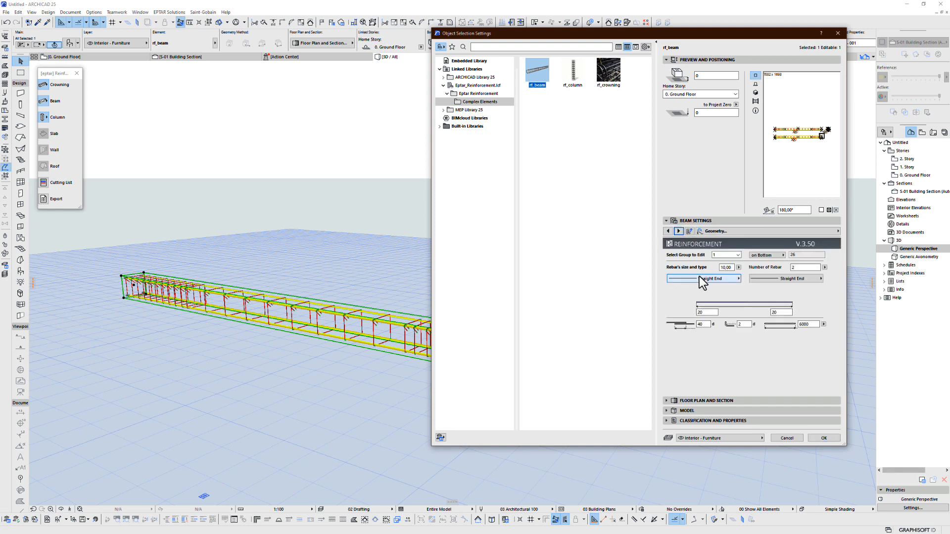
click(722, 256)
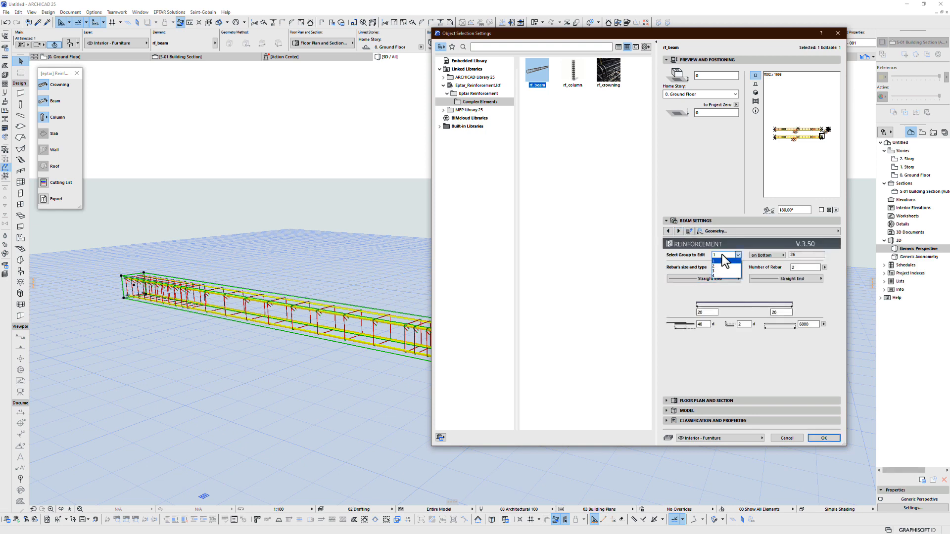
click(723, 260)
click(714, 279)
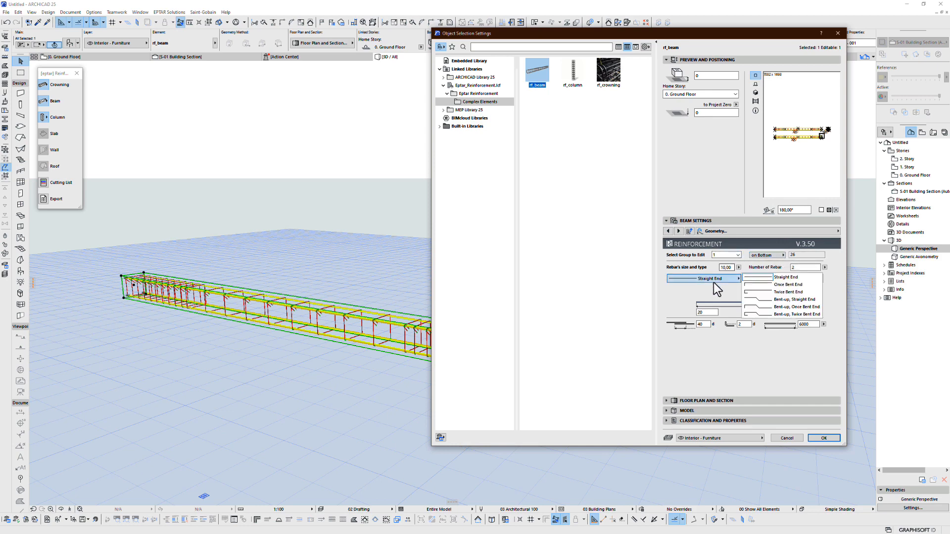
click(764, 280)
click(793, 280)
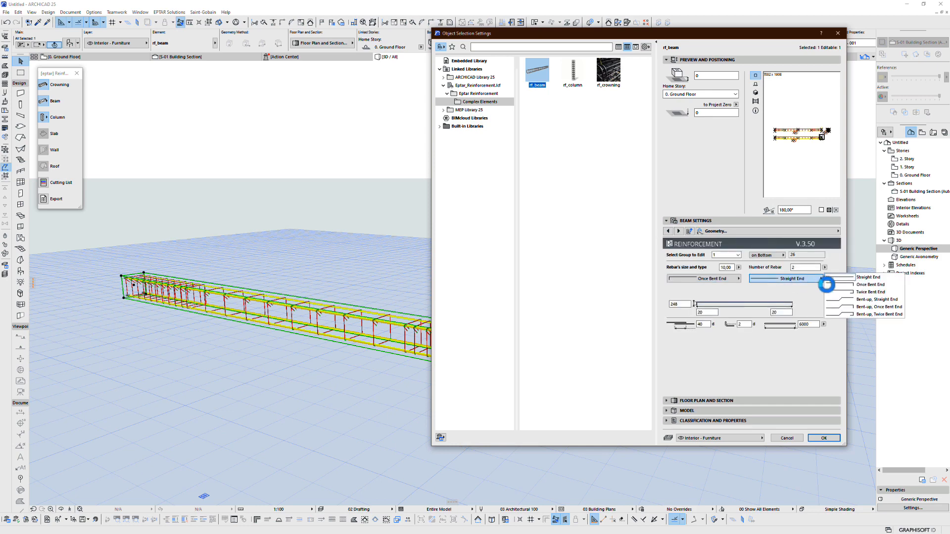
click(833, 290)
click(817, 438)
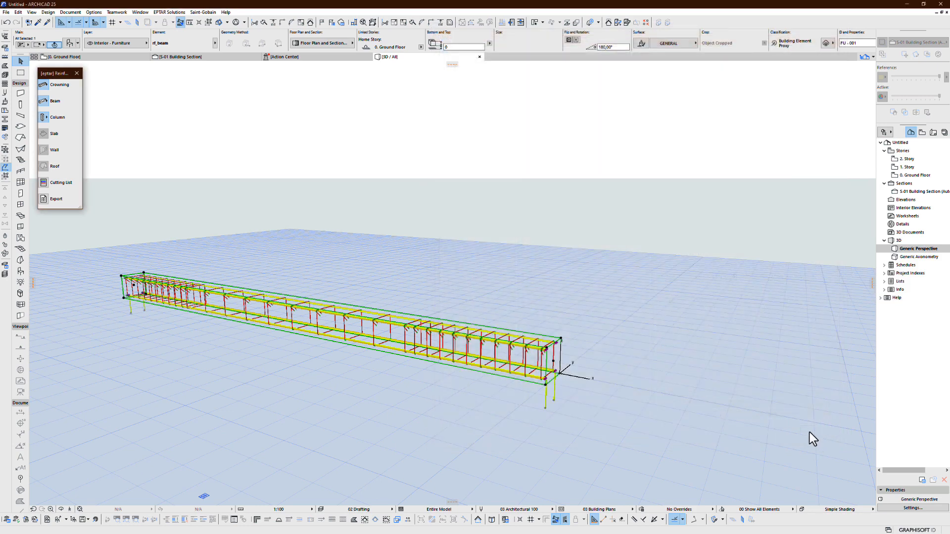
Step: In the 3D view, shorten the hook height of rebar group 1 at the beam's near end
middle_drag(463, 362, 536, 362)
scroll(636, 376, up, 2)
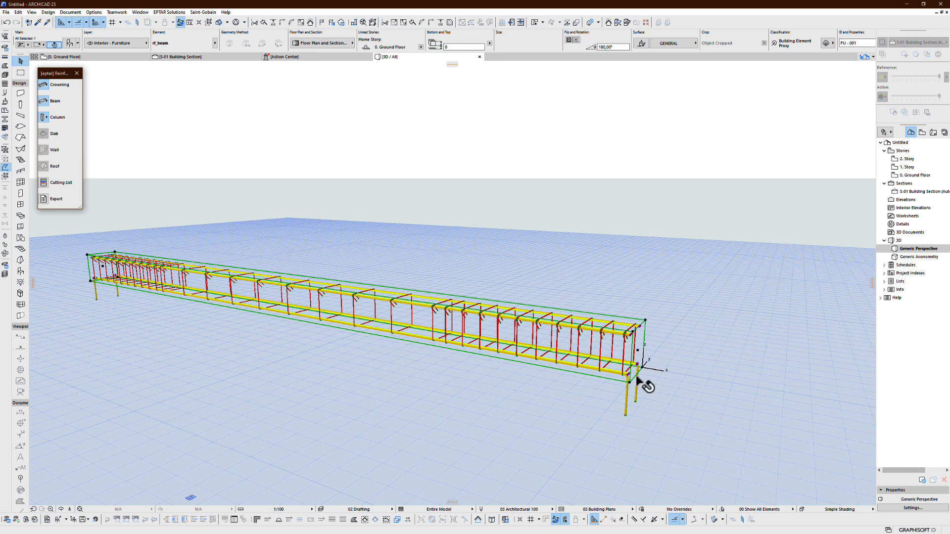
scroll(641, 382, up, 3)
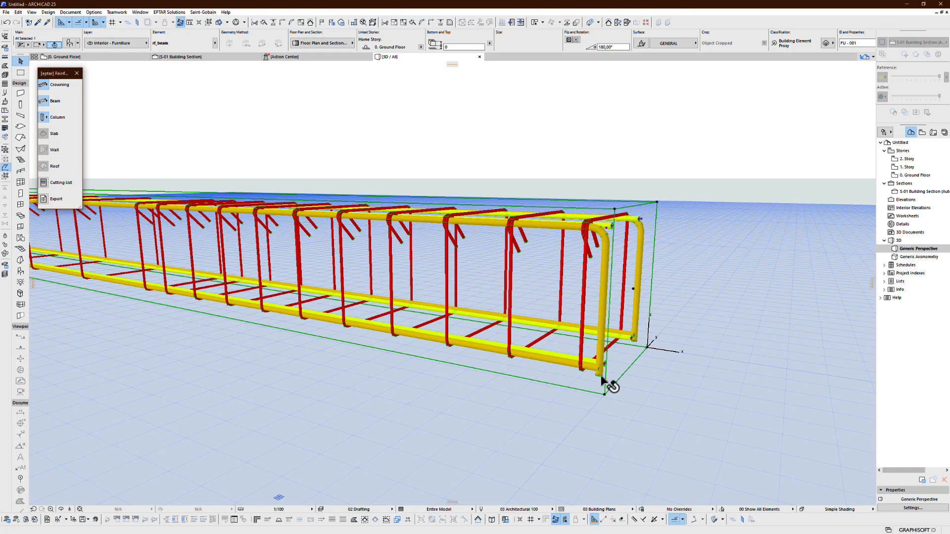
click(598, 372)
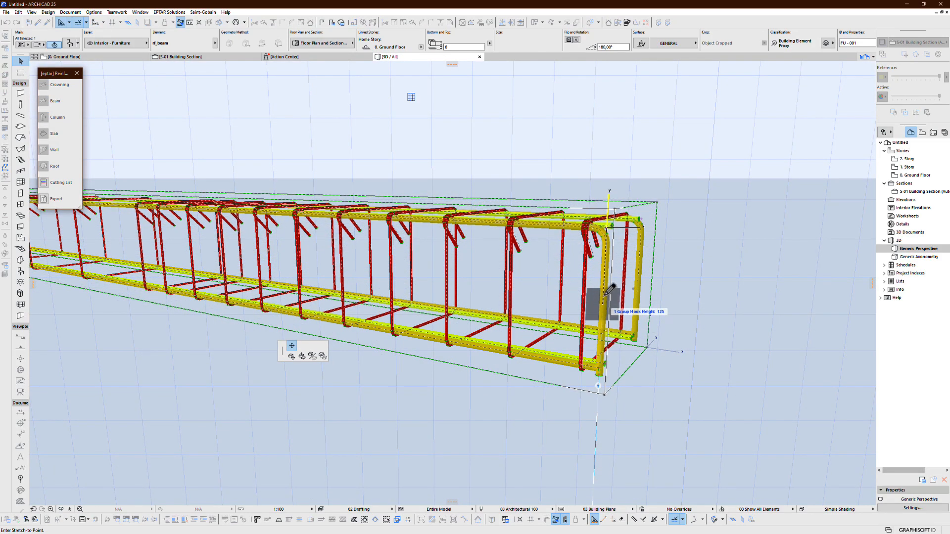
click(613, 275)
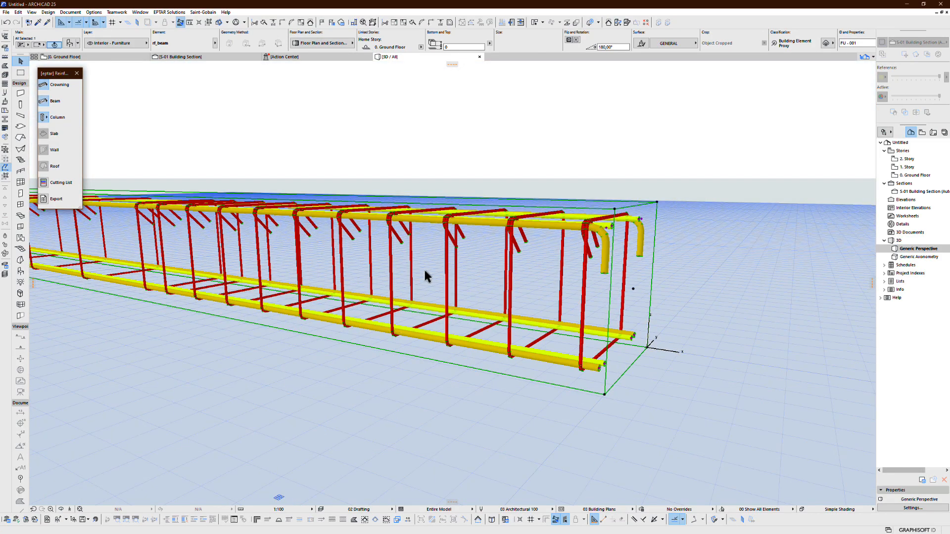
Step: Shorten the hook height of rebar group 1 at the opposite, far end of the beam
scroll(328, 250, down, 3)
shift+middle_drag(327, 249, 633, 289)
scroll(315, 271, up, 5)
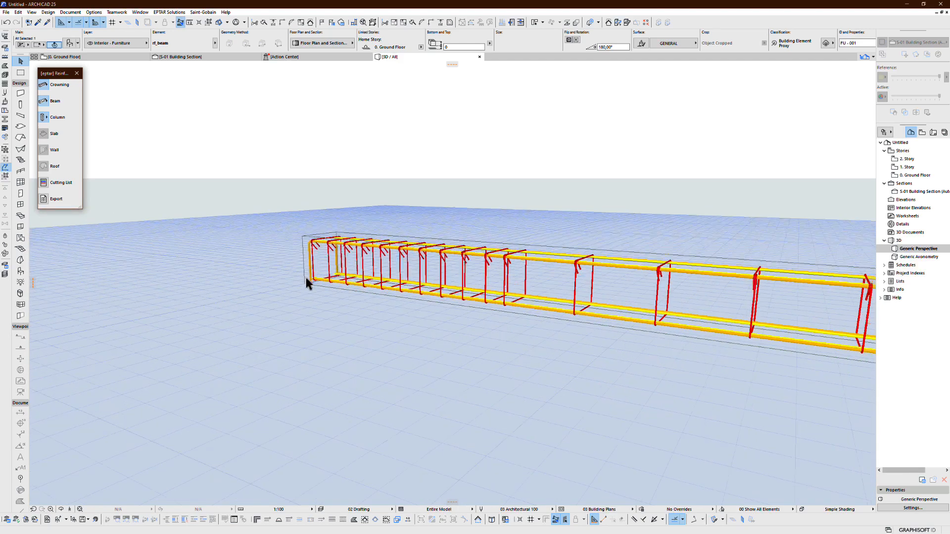
click(316, 275)
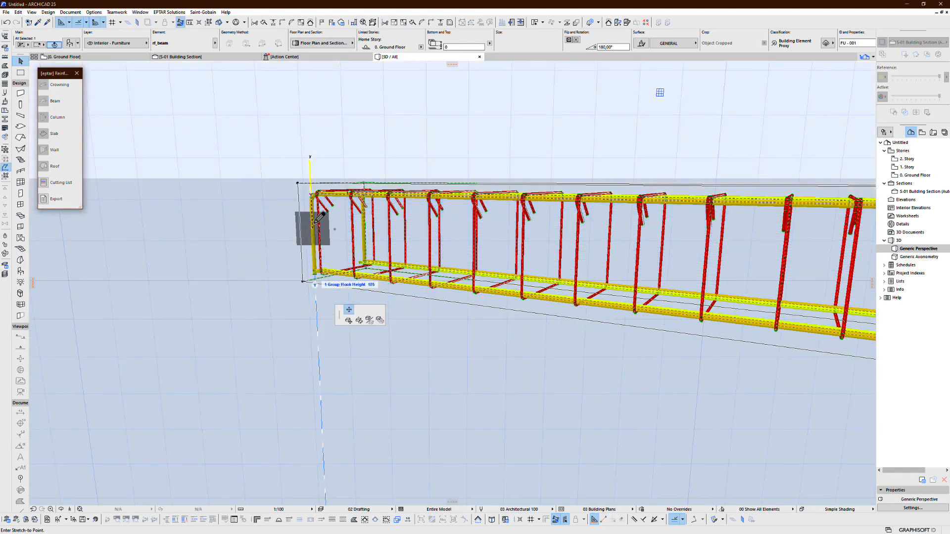
click(315, 211)
scroll(362, 210, down, 2)
scroll(400, 208, down, 3)
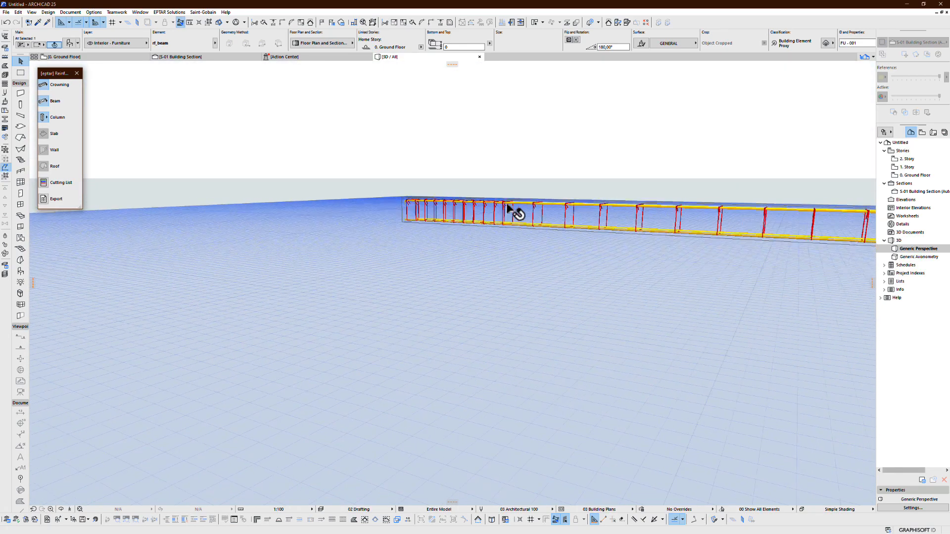
shift+middle_drag(723, 236, 550, 296)
Step: On the ground floor plan, create a cutting list from all elements and place it above the beam views
key(F2)
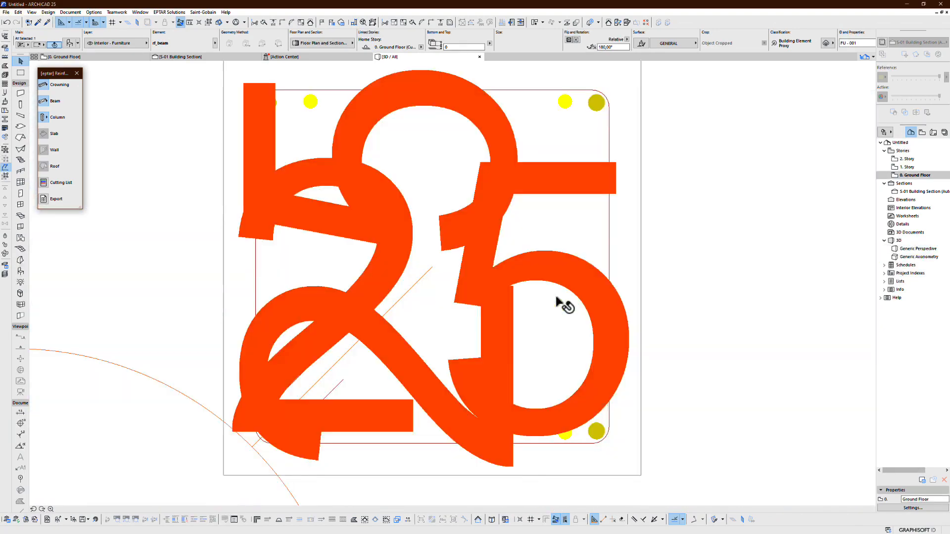
scroll(544, 305, down, 3)
scroll(554, 306, down, 6)
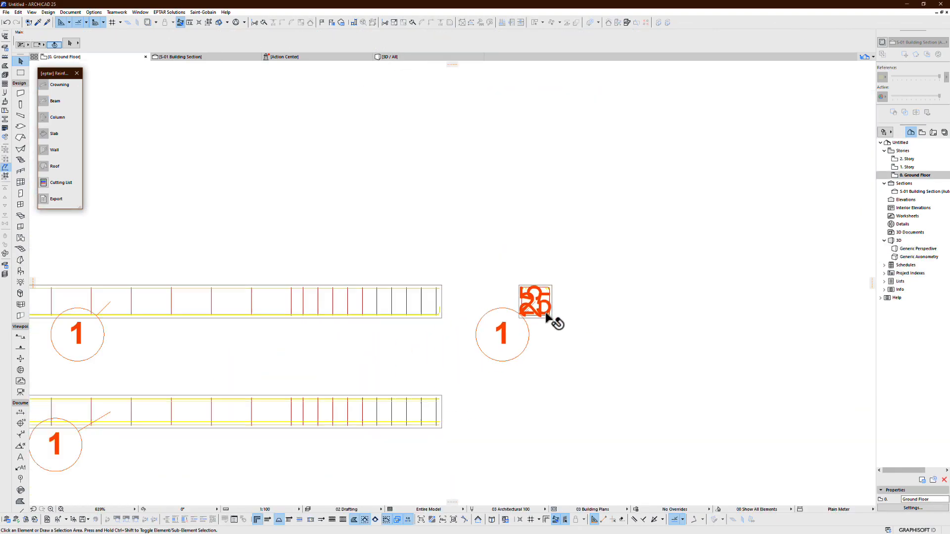
key(ctrl+a)
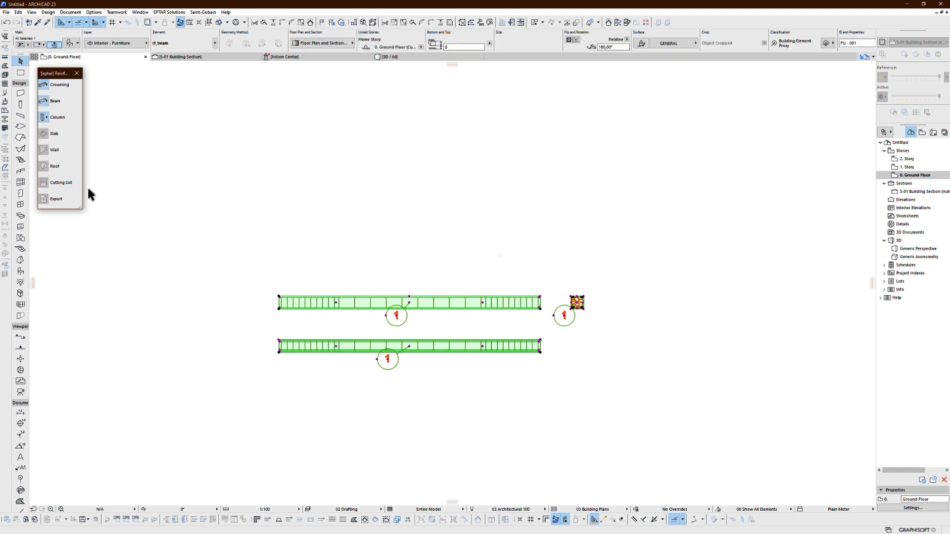
middle_drag(710, 254, 330, 253)
middle_drag(227, 263, 699, 320)
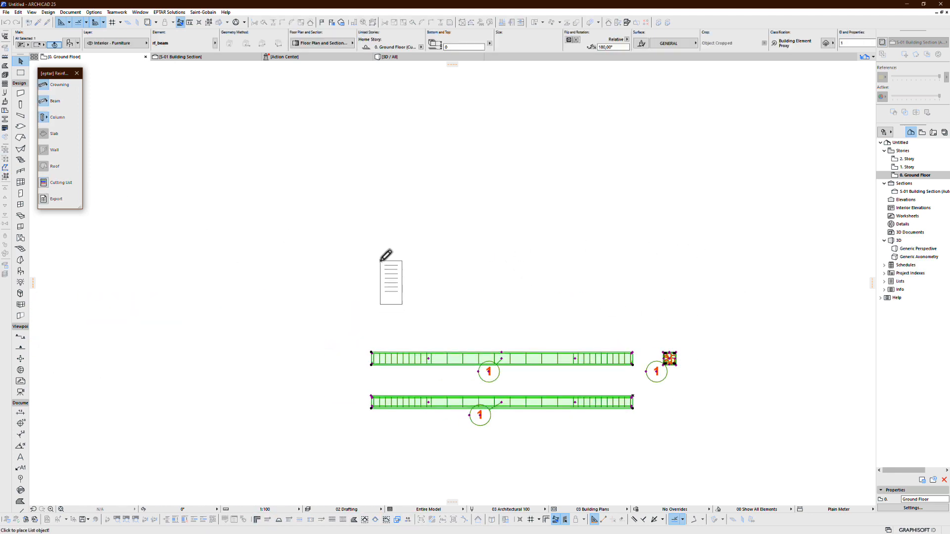
click(381, 260)
click(381, 220)
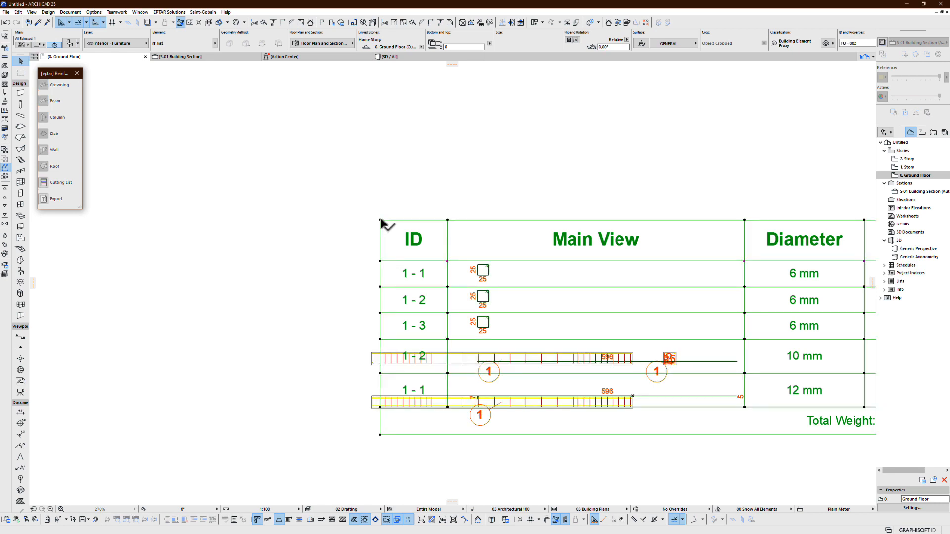
Step: Move the cutting list up and clear of the beam views, and deselect it to view its columns
drag(381, 221, 266, 121)
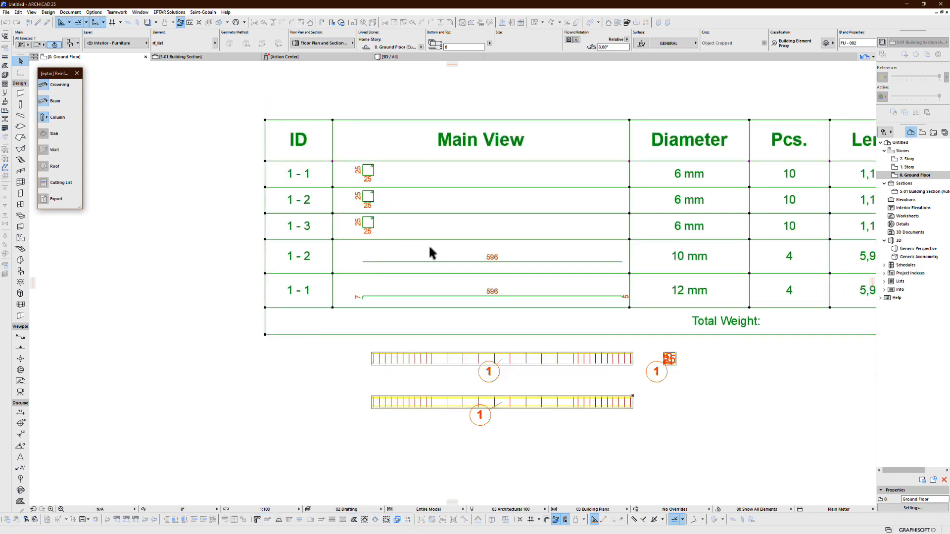
click(718, 389)
scroll(756, 250, down, 4)
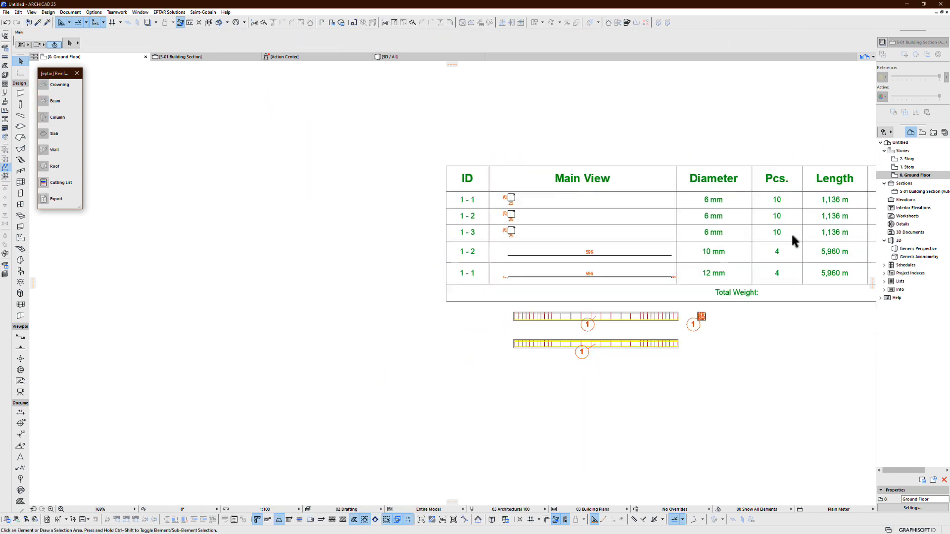
middle_drag(791, 232, 520, 241)
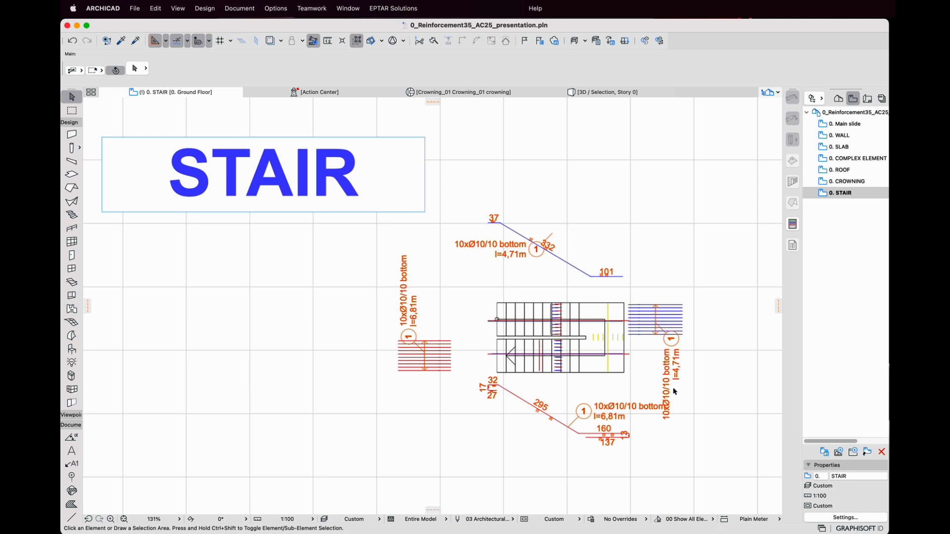
Step: In the STAIR view of the presentation project, select the stair object and show only that selection in 3D
scroll(686, 394, up, 5)
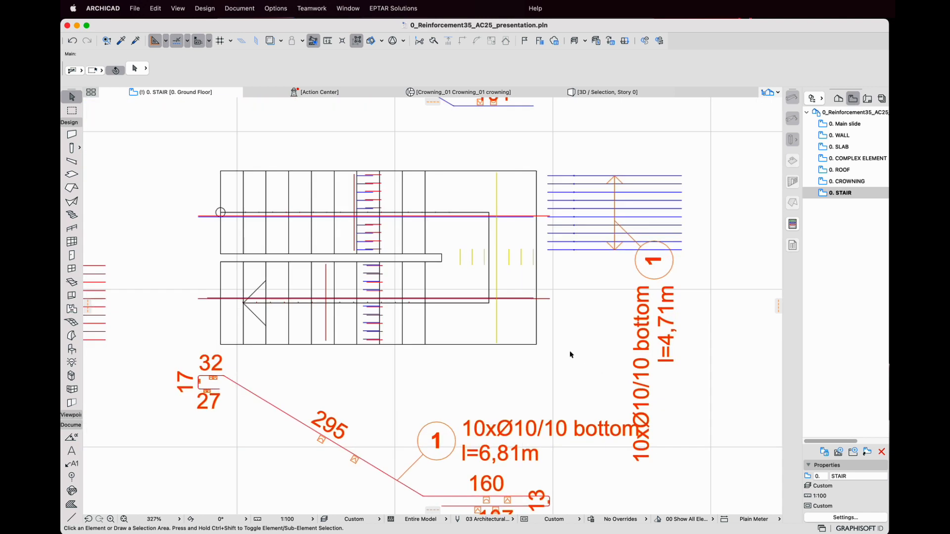
click(536, 347)
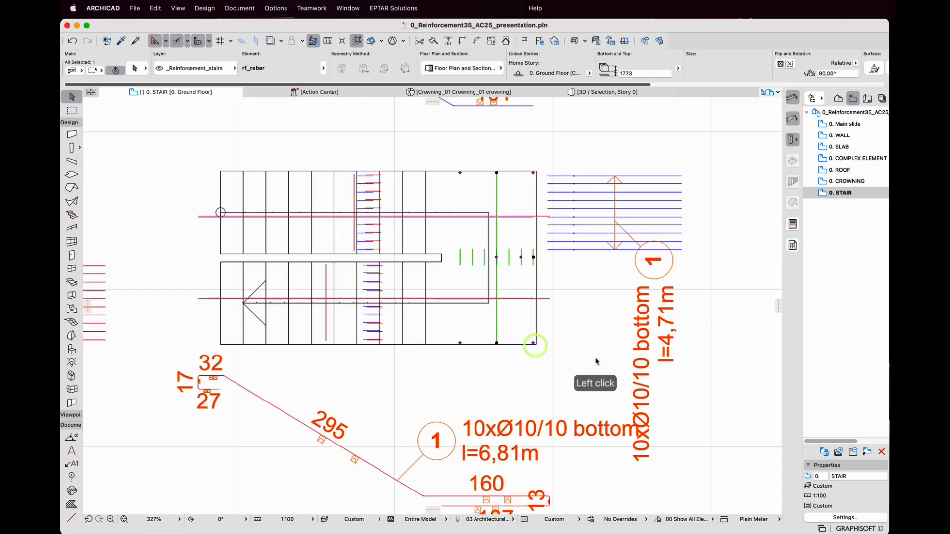
click(539, 286)
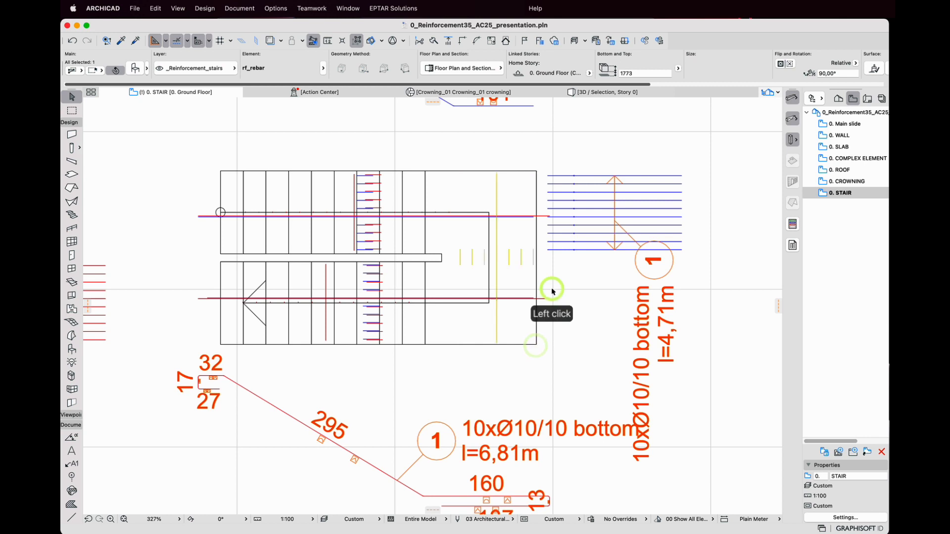
click(336, 178)
right_click(422, 129)
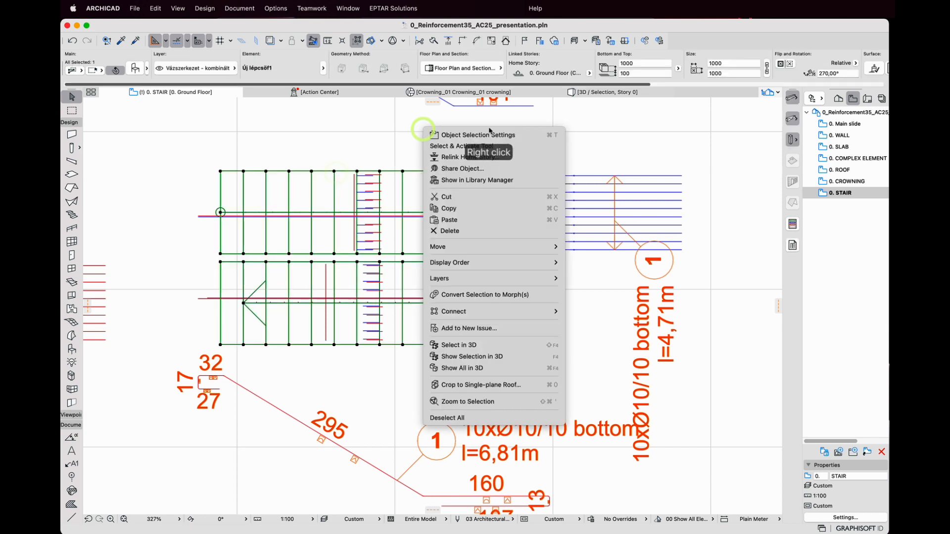
click(510, 357)
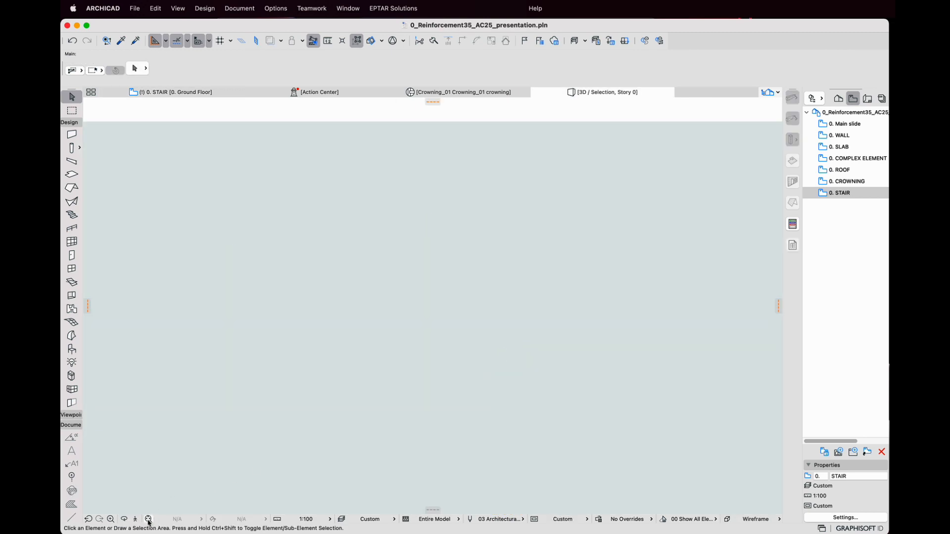
Step: Examine the whole stair in 3D, and its rebar groups and bent bar drawing on the ground floor plan
click(148, 519)
shift+middle_drag(530, 376, 422, 414)
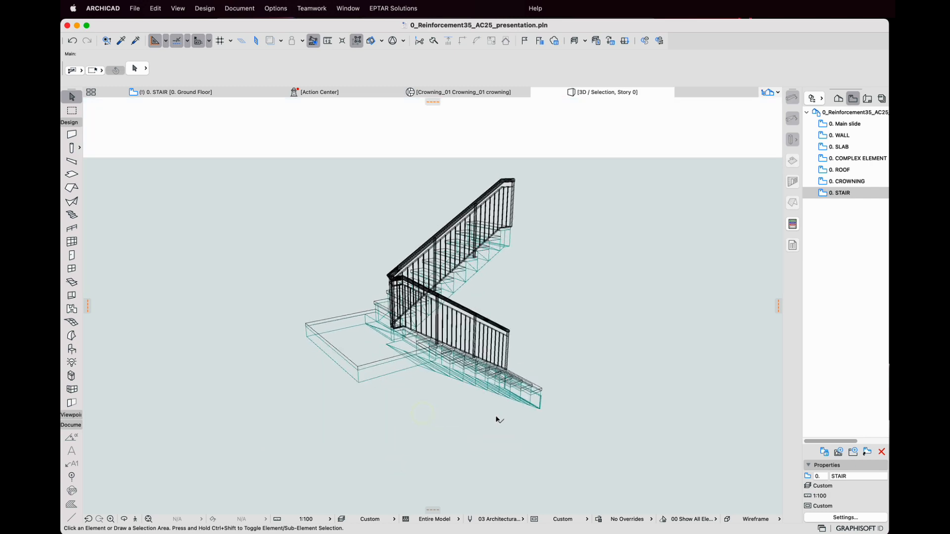
click(180, 94)
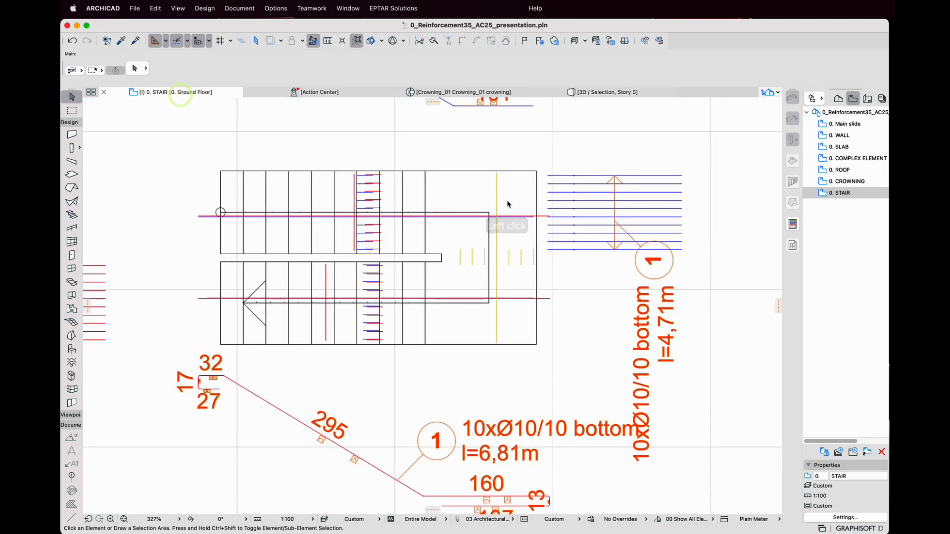
click(440, 135)
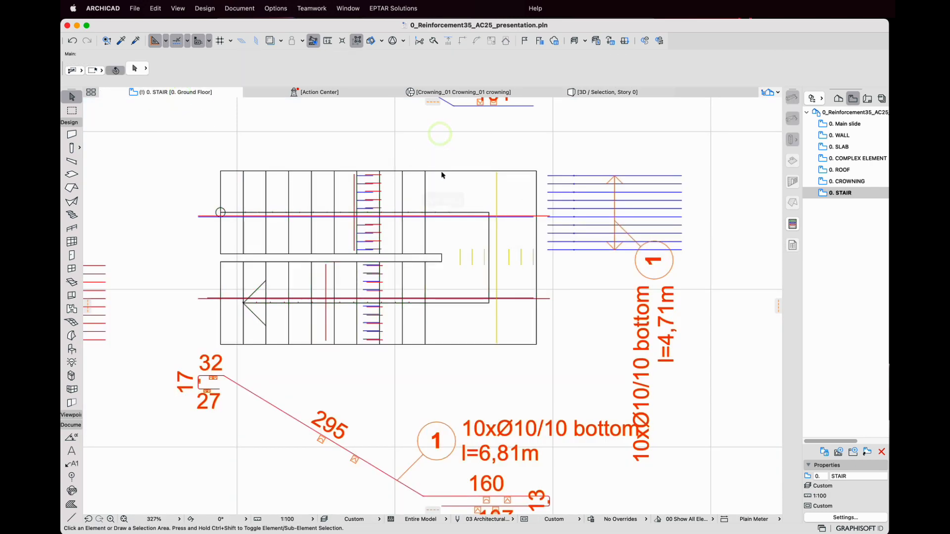
scroll(532, 162, down, 3)
click(491, 227)
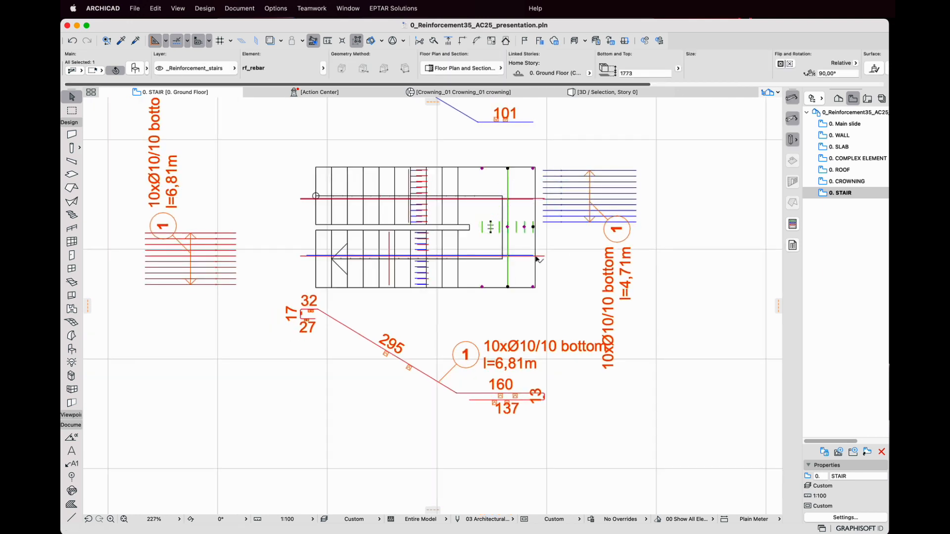
click(650, 232)
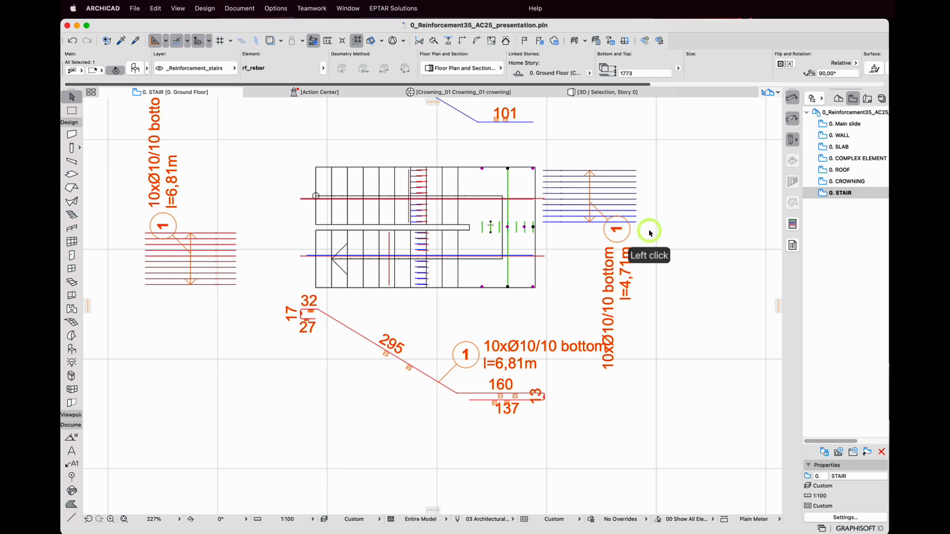
scroll(426, 304, up, 2)
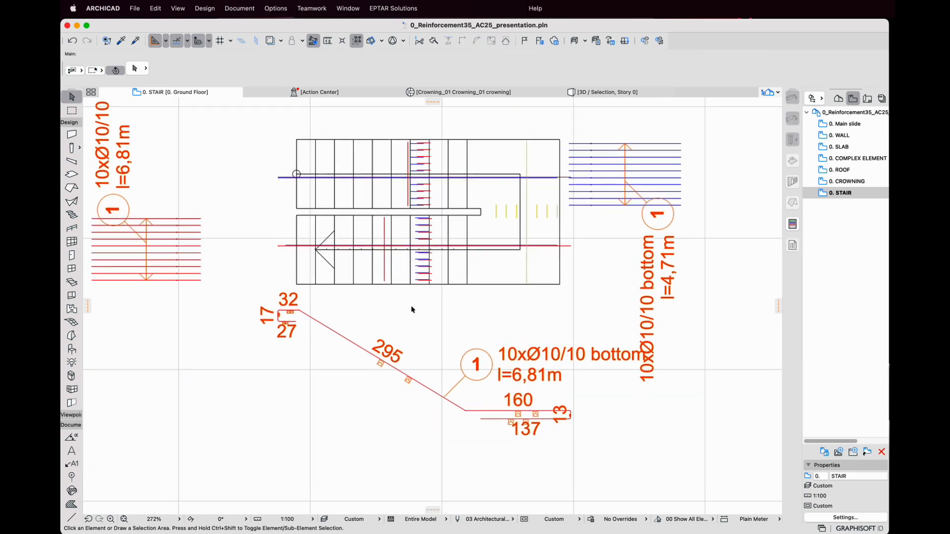
middle_drag(469, 403, 470, 382)
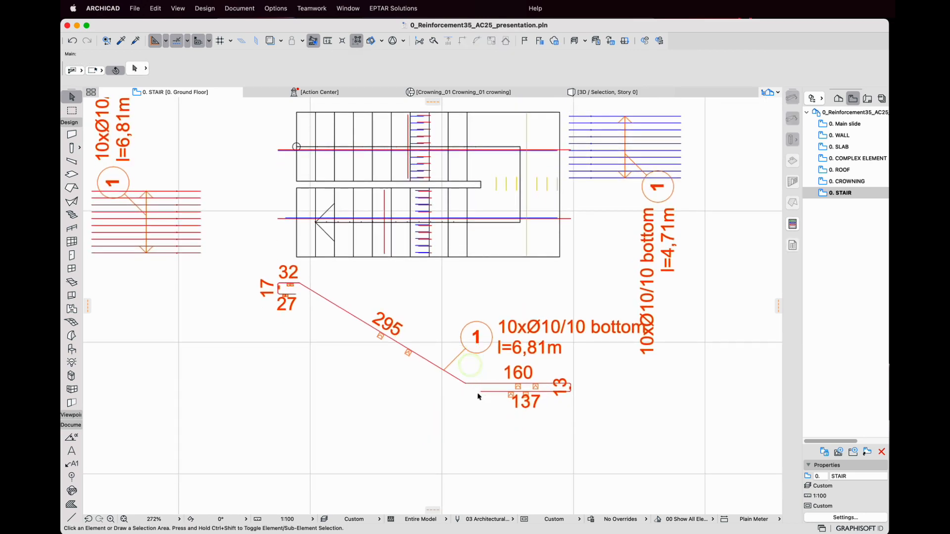
scroll(478, 396, up, 3)
middle_drag(479, 279, 476, 311)
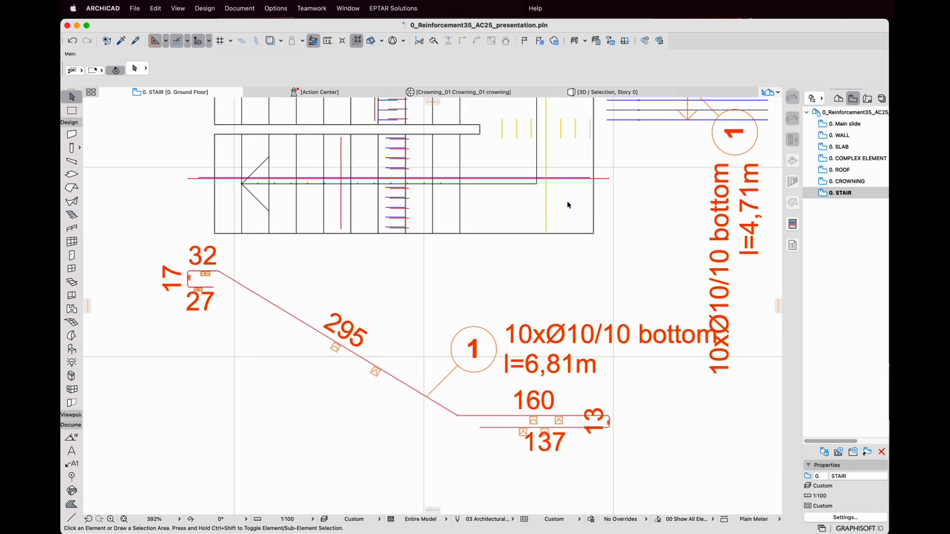
Step: Examine the Polygon geometry, point count and segment hotspots of the bent bottom rebar group drawn below the stair, leaving its settings unchanged
click(218, 272)
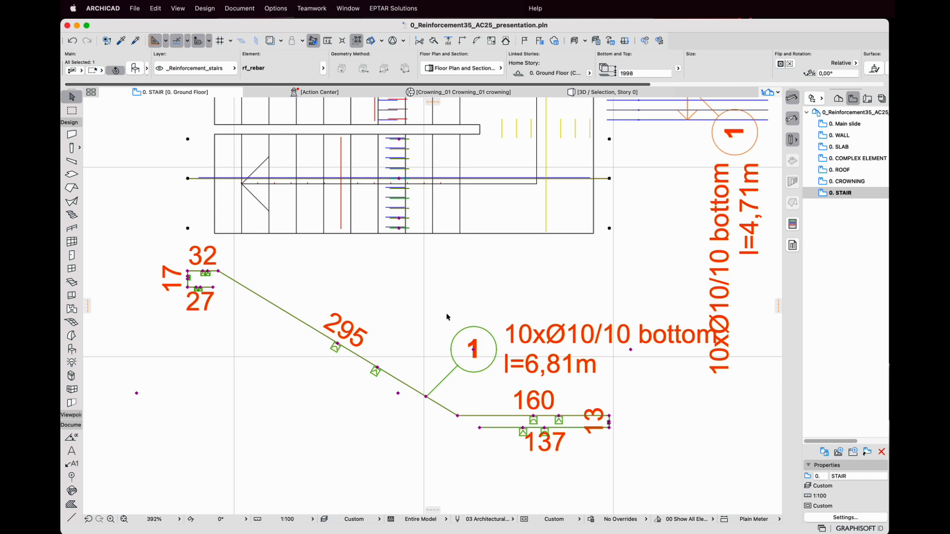
key(super+t)
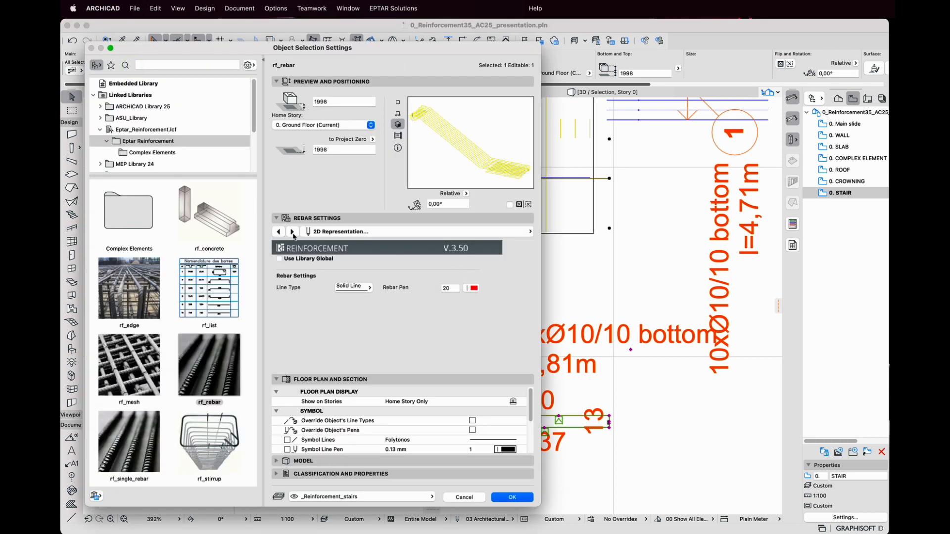
click(281, 232)
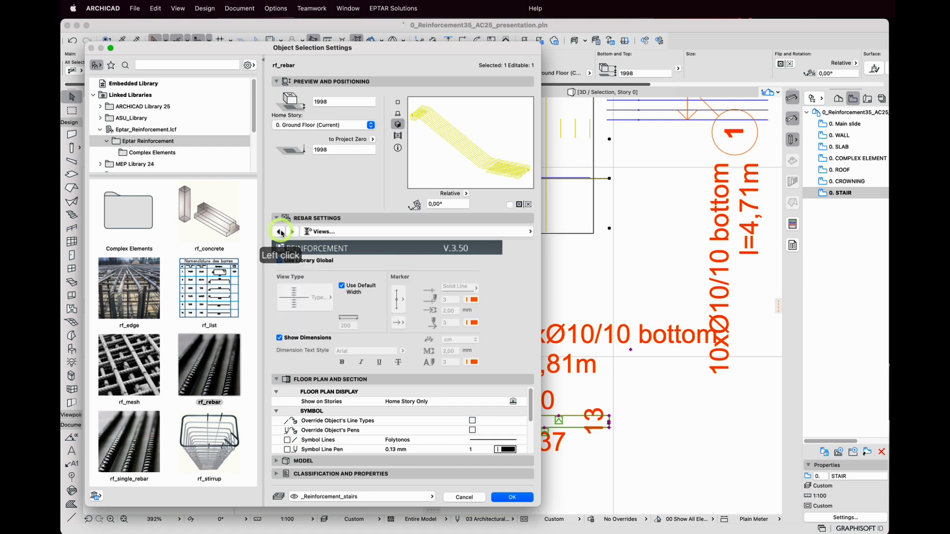
click(280, 232)
click(281, 232)
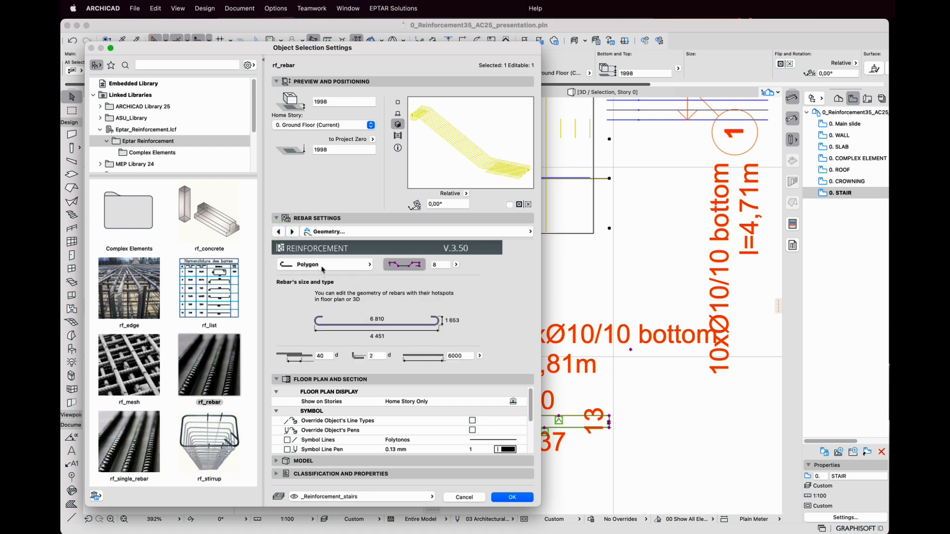
click(358, 267)
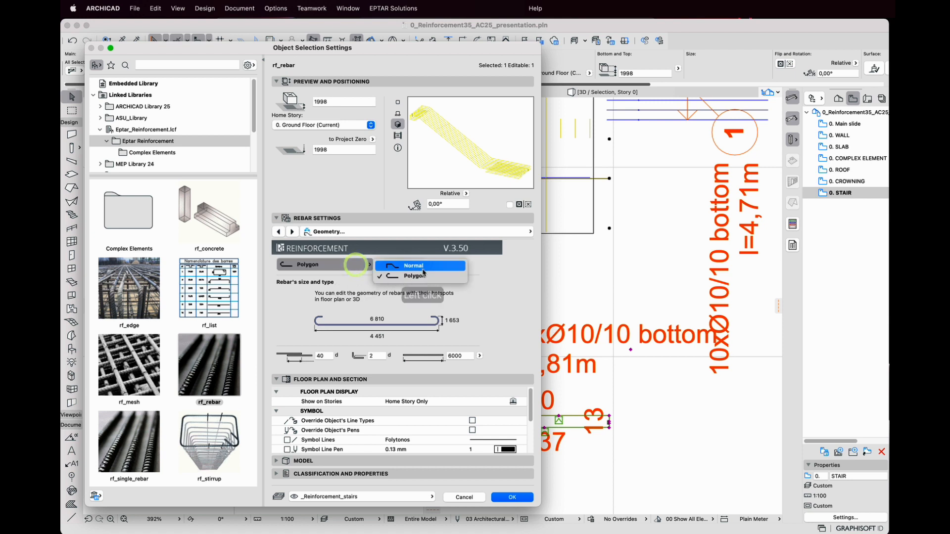
click(500, 281)
click(426, 272)
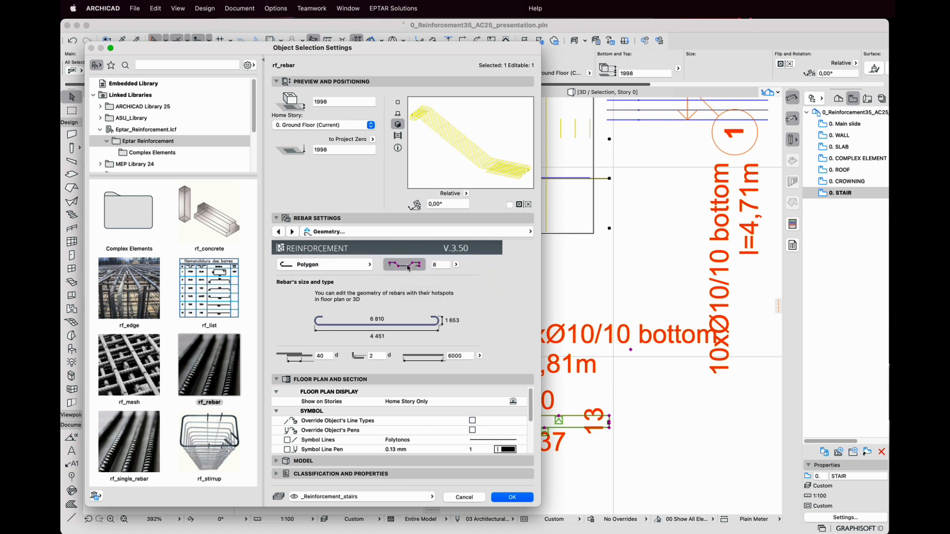
click(445, 265)
key(Return)
scroll(425, 292, down, 5)
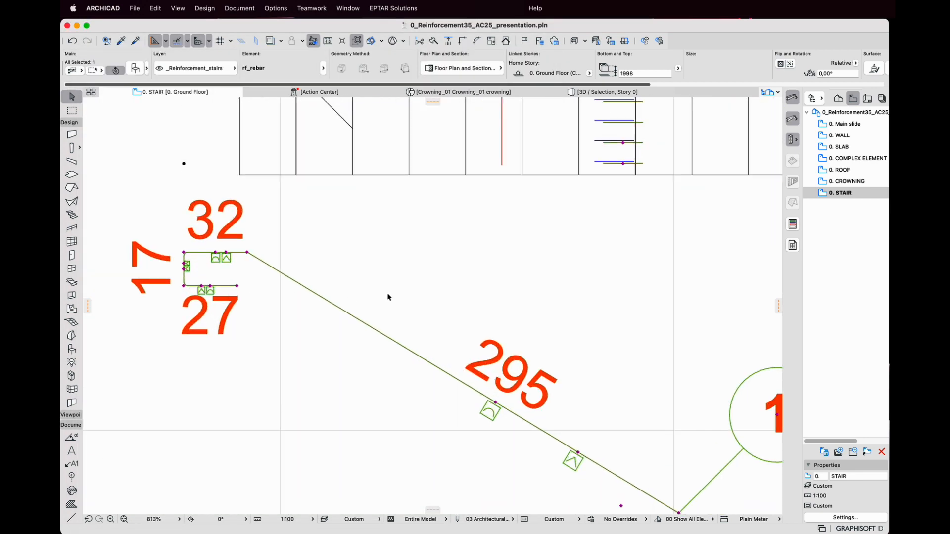
middle_drag(508, 399, 503, 352)
click(556, 389)
click(215, 126)
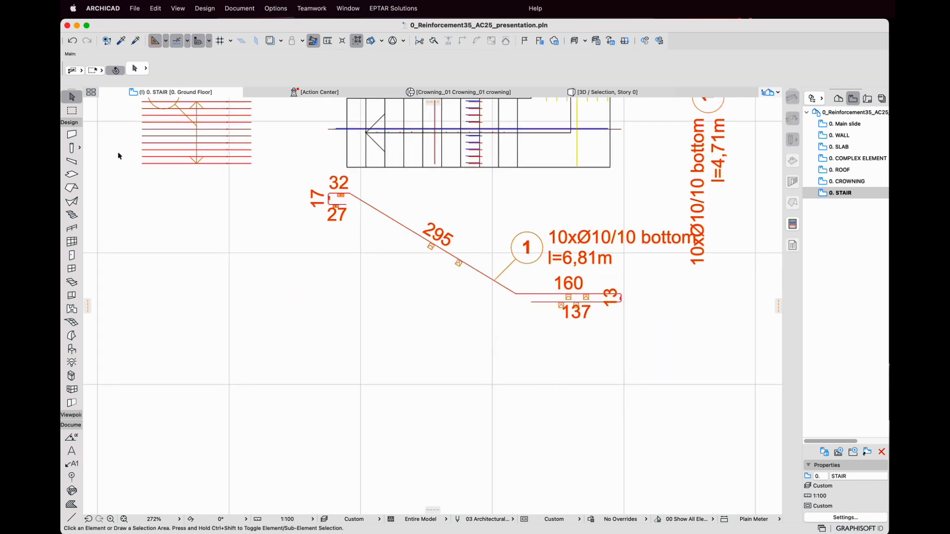
Step: Place an rf_rebar object as a single rebar with Polygon geometry in the empty area below the stair's bent bar drawing
double_click(72, 349)
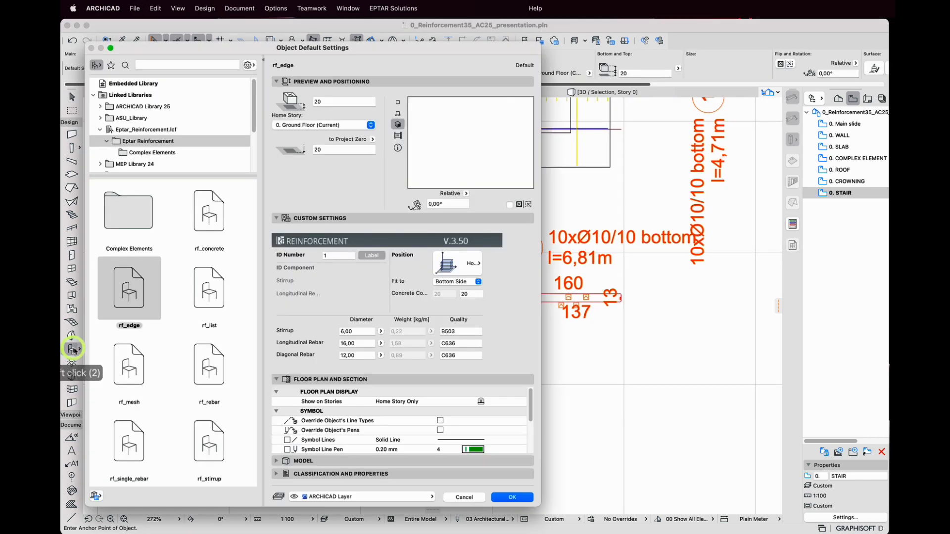
click(209, 365)
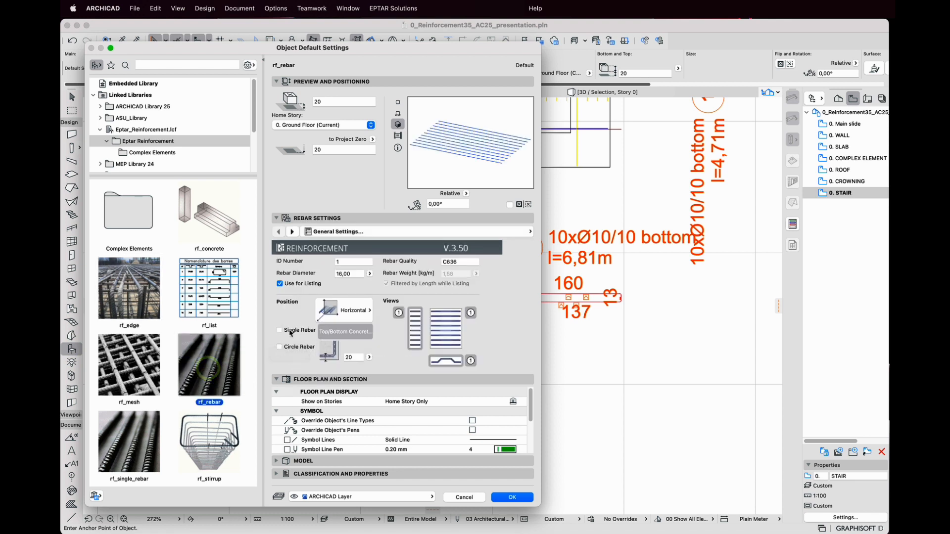
click(287, 330)
click(292, 231)
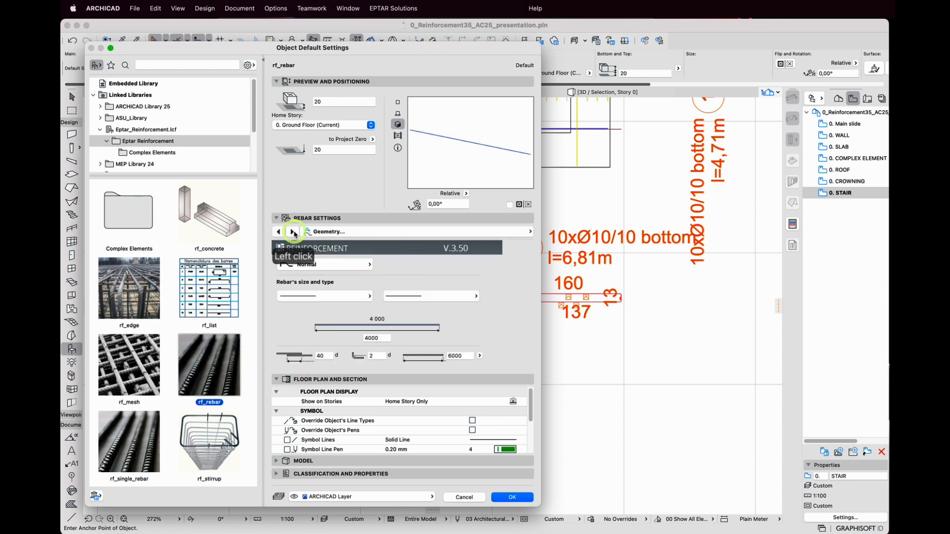
click(335, 265)
click(388, 276)
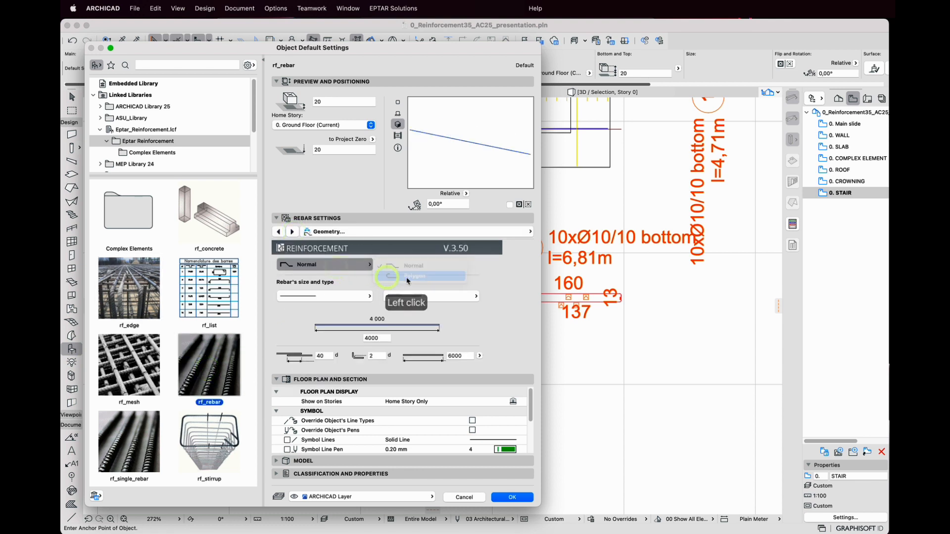
click(512, 497)
click(486, 409)
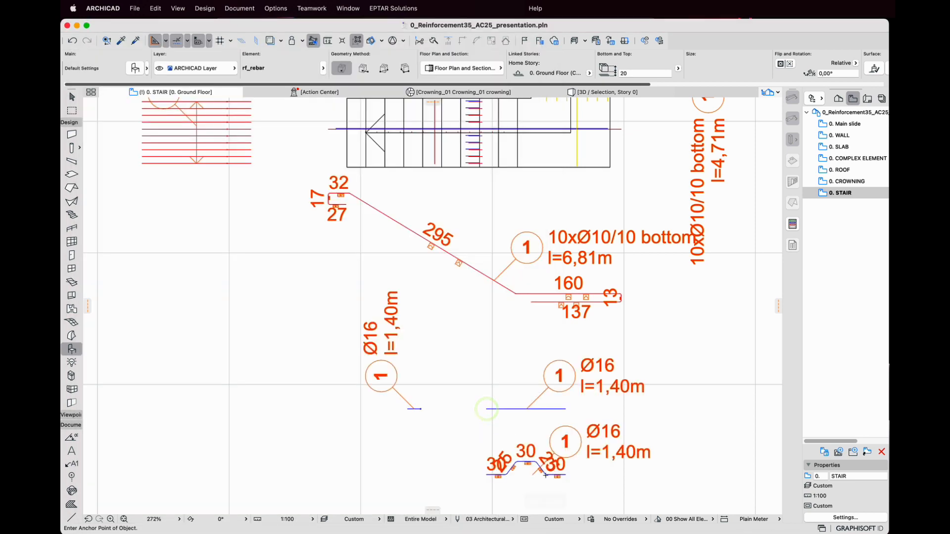
Step: Select the new polygon rebar and stretch its last horizontal segment to about 113 cm long
scroll(486, 409, up, 6)
middle_drag(488, 376, 483, 305)
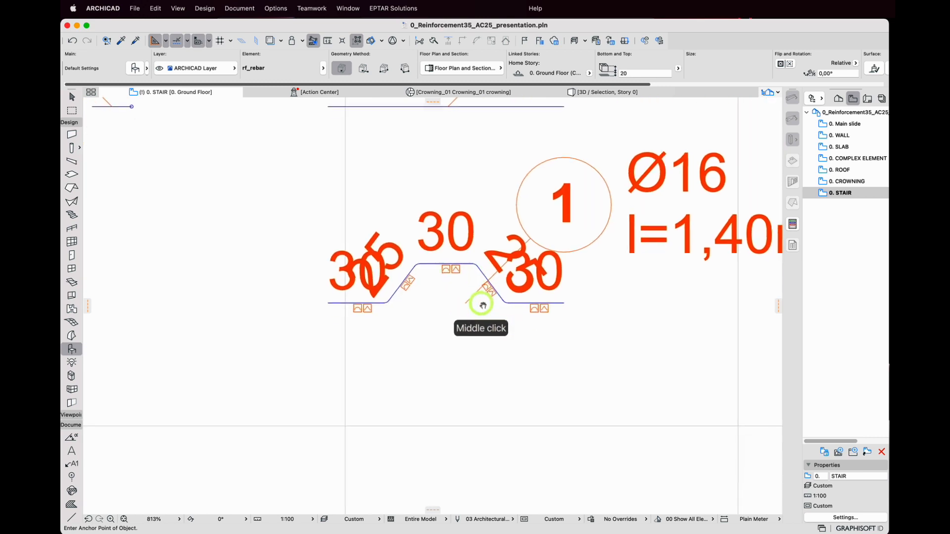
click(473, 267)
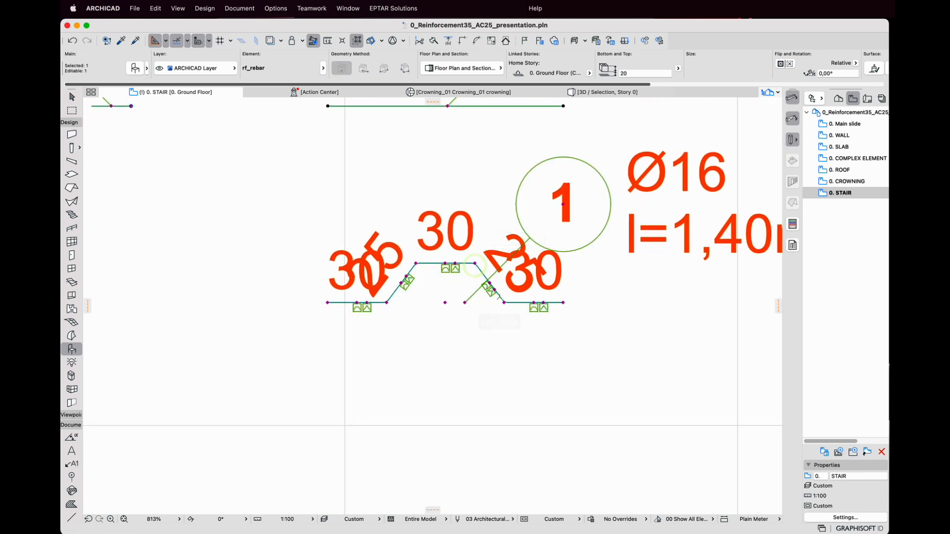
click(564, 302)
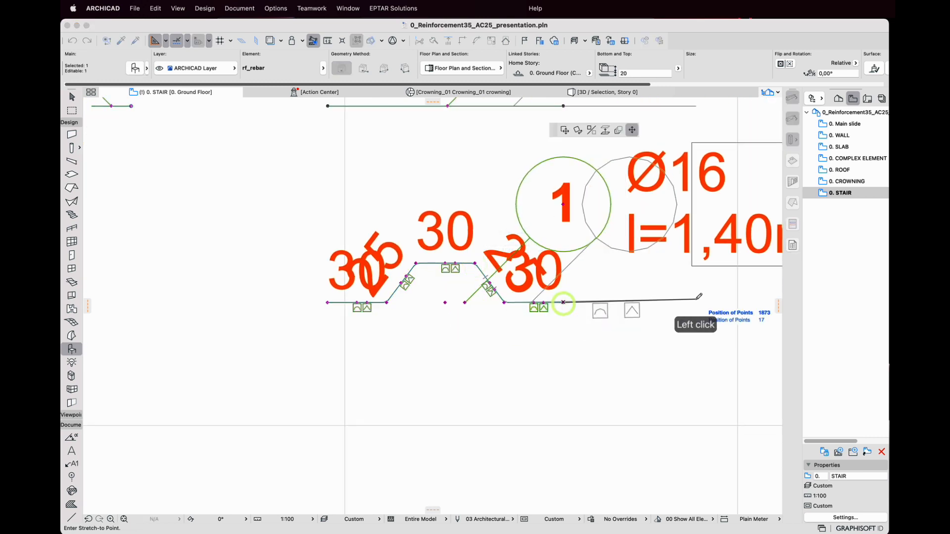
click(727, 302)
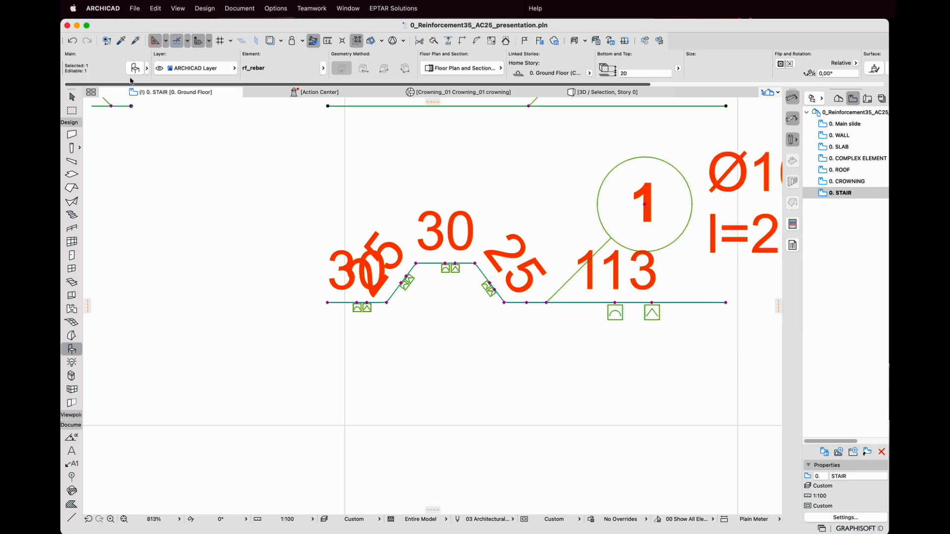
Step: Turn off the polygon rebar's side view and the labels of its remaining views
click(135, 69)
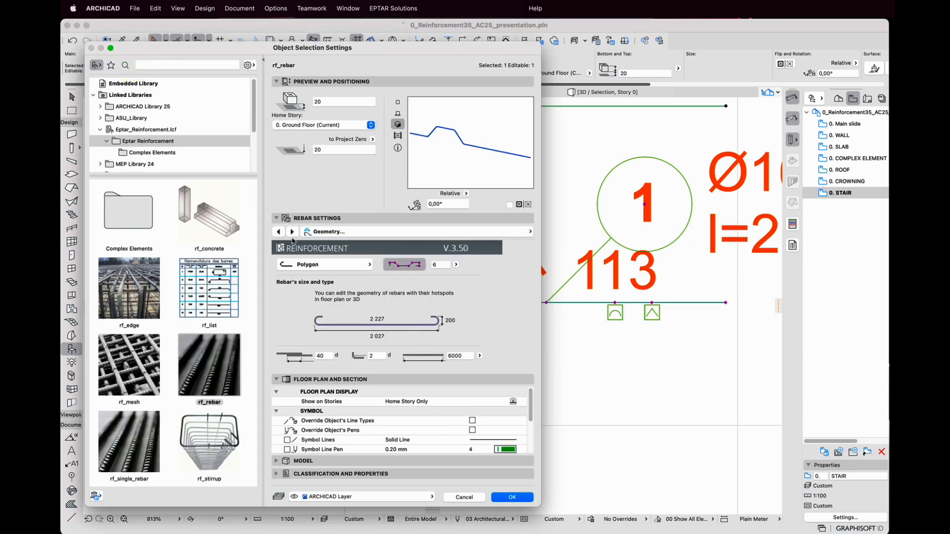
click(279, 232)
click(398, 314)
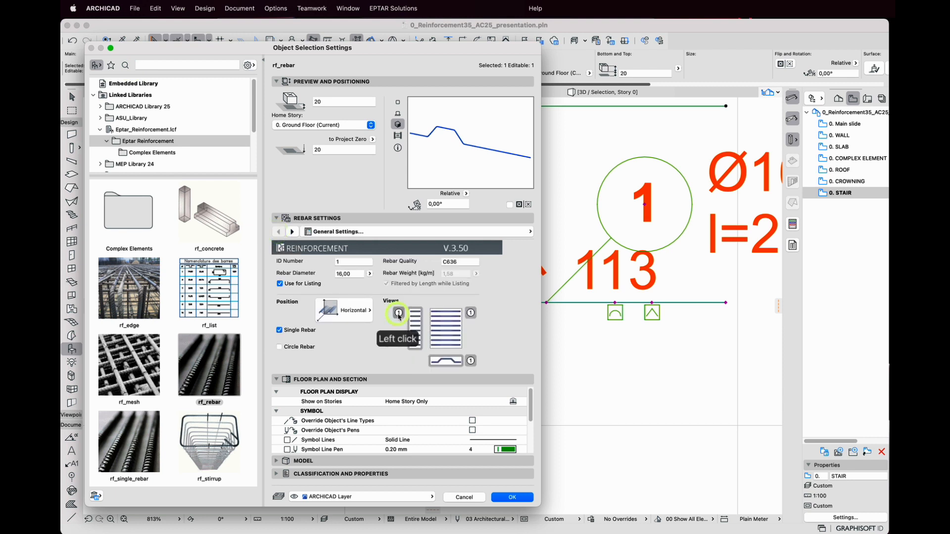
click(471, 313)
click(470, 361)
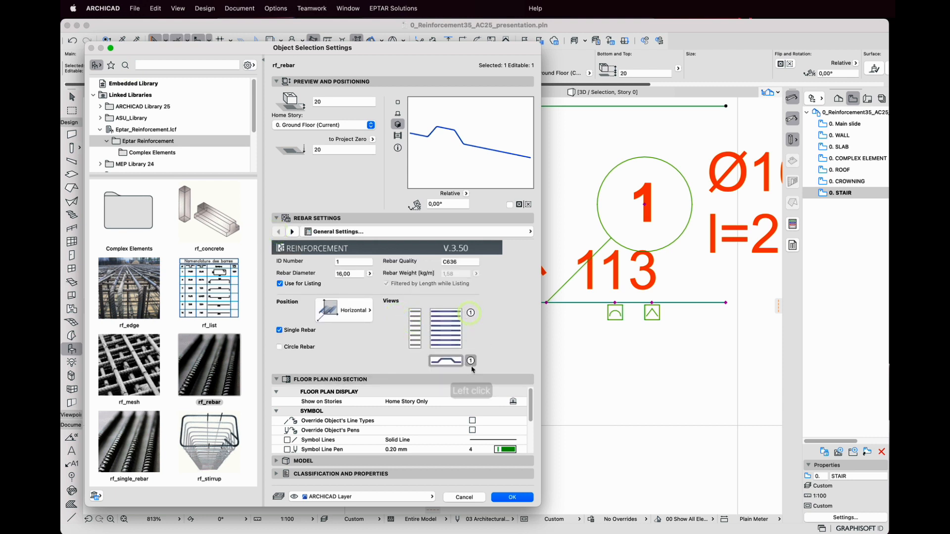
click(517, 496)
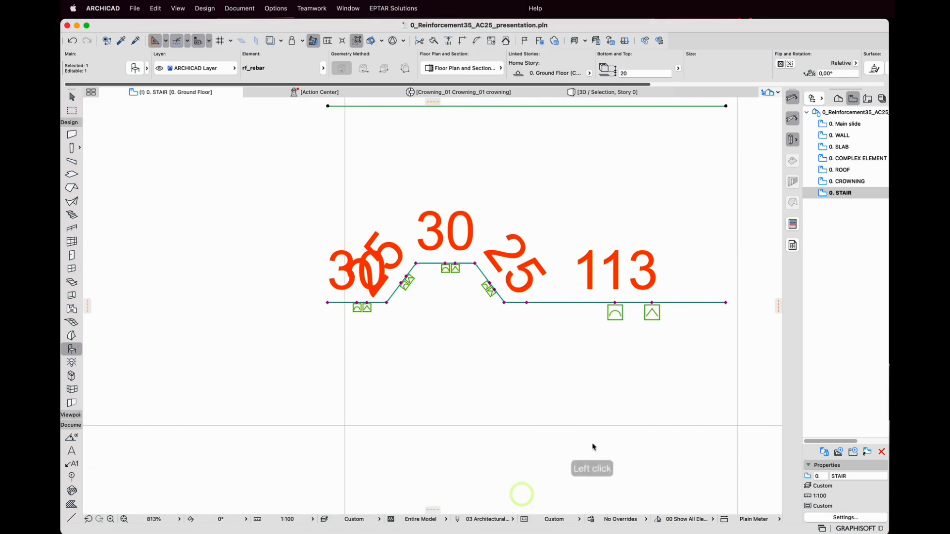
Step: Move the second corner of the raised top segment inward along the bar, making that segment about 24 cm long
scroll(436, 317, up, 3)
middle_drag(497, 327, 445, 345)
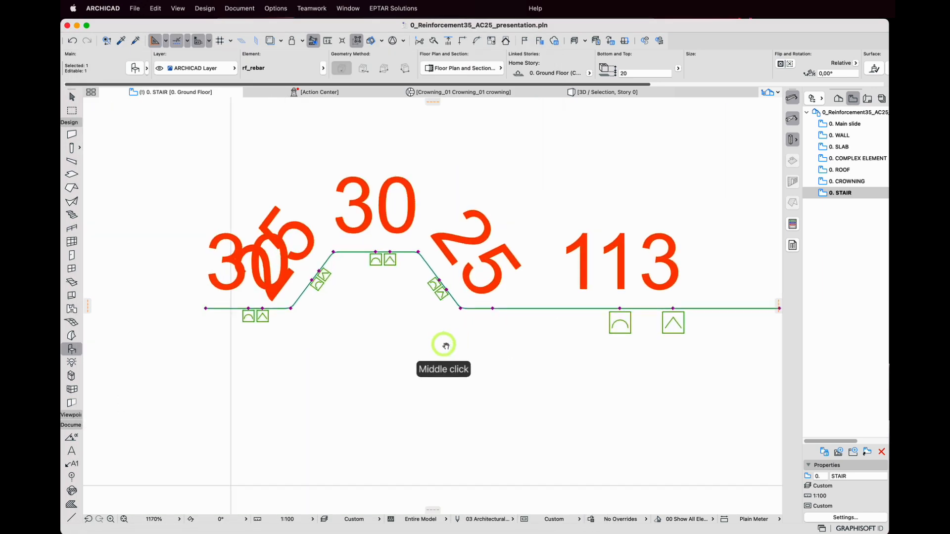
click(391, 265)
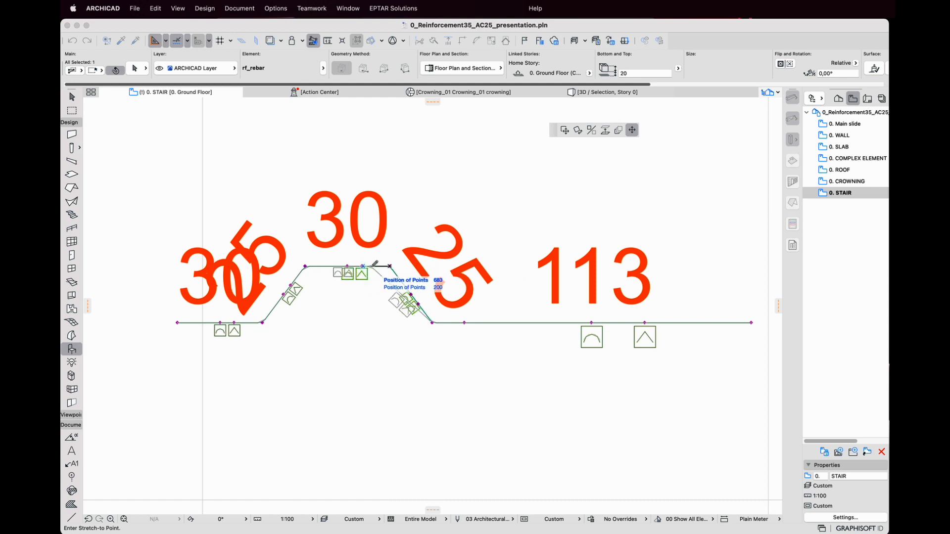
click(372, 267)
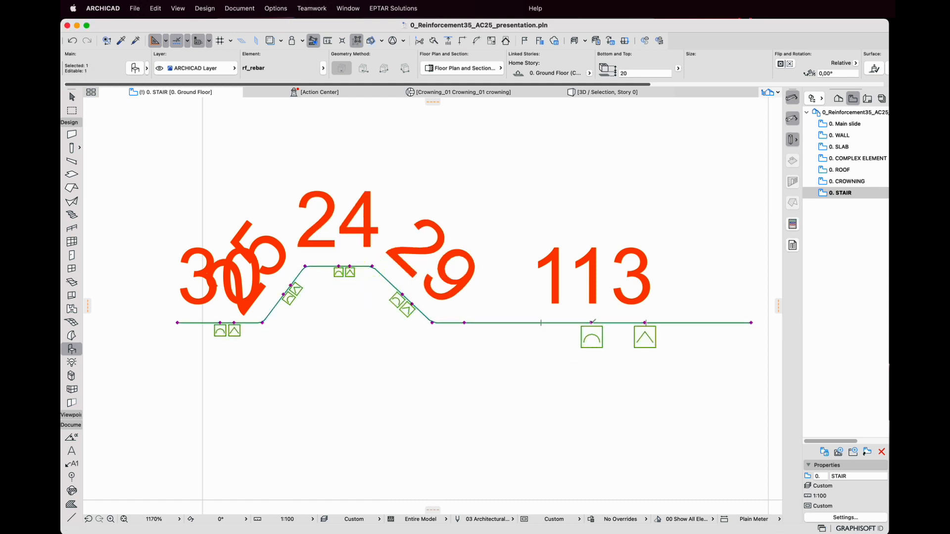
Step: Curve the long end segment of the polygon rebar downward into an arc about 116 cm long
click(591, 323)
right_click(597, 375)
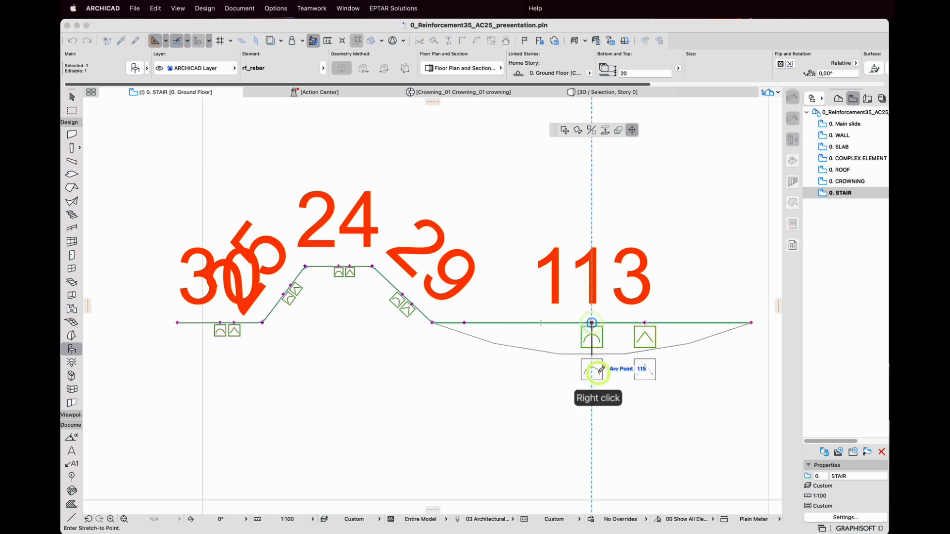
click(591, 345)
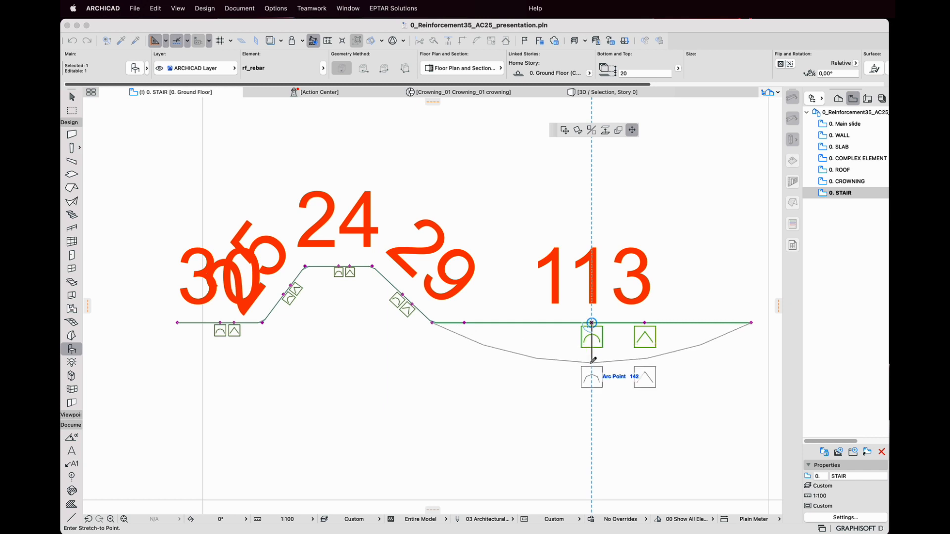
click(591, 355)
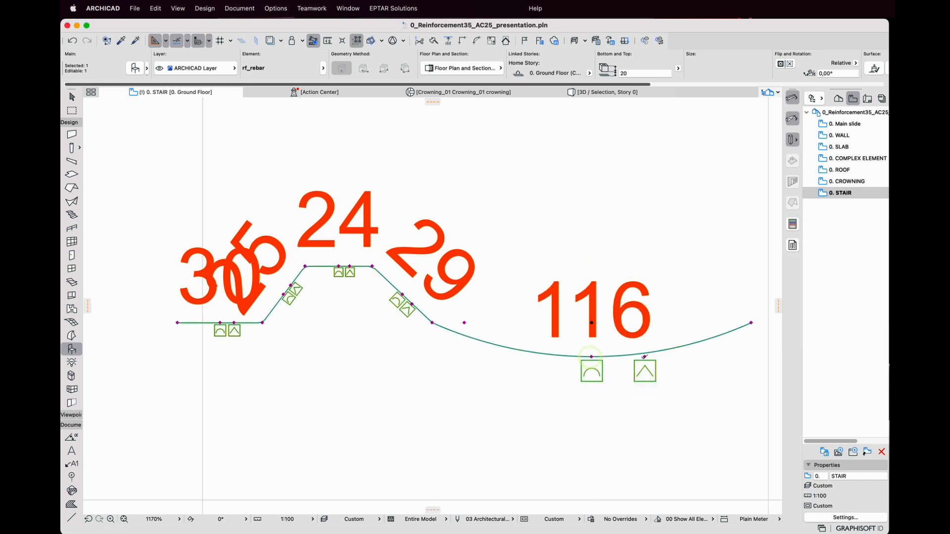
Step: Insert a corner on the polygon rebar's arc, leaving an arc about 83 cm and a straight end about 40 cm long, and check it in 3D
click(644, 356)
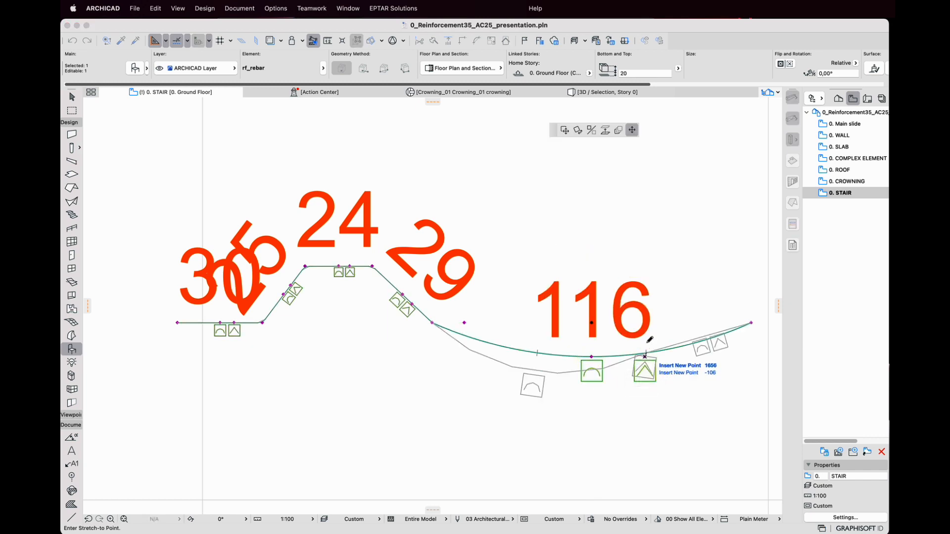
click(643, 275)
key(F3)
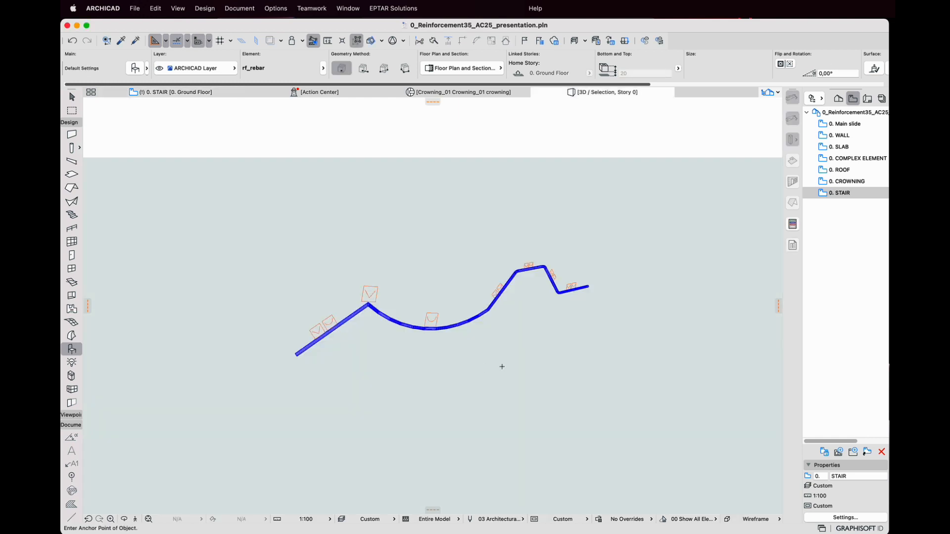
shift+middle_drag(501, 367, 320, 372)
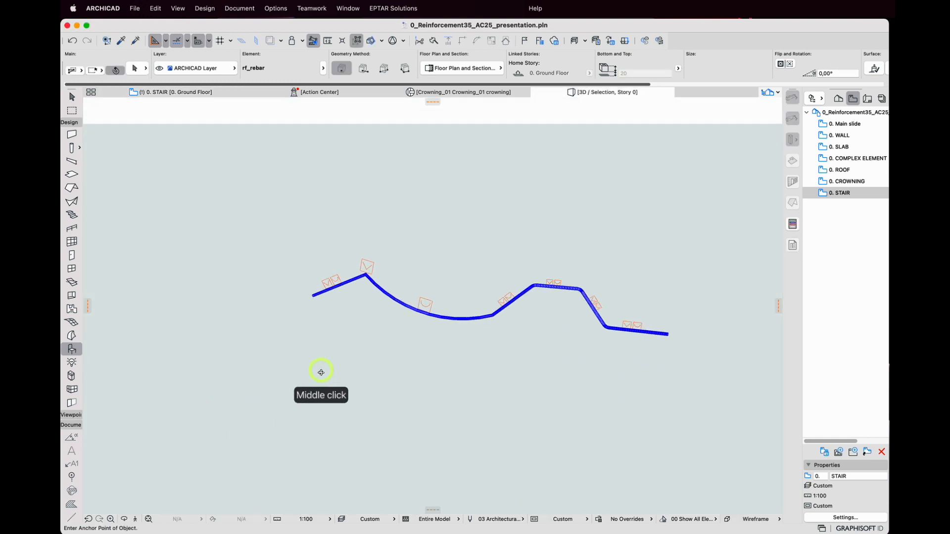
Step: Return to the floor plan and shorten the free lower end segment of the stair's bottom rebar to about 114 cm
key(F2)
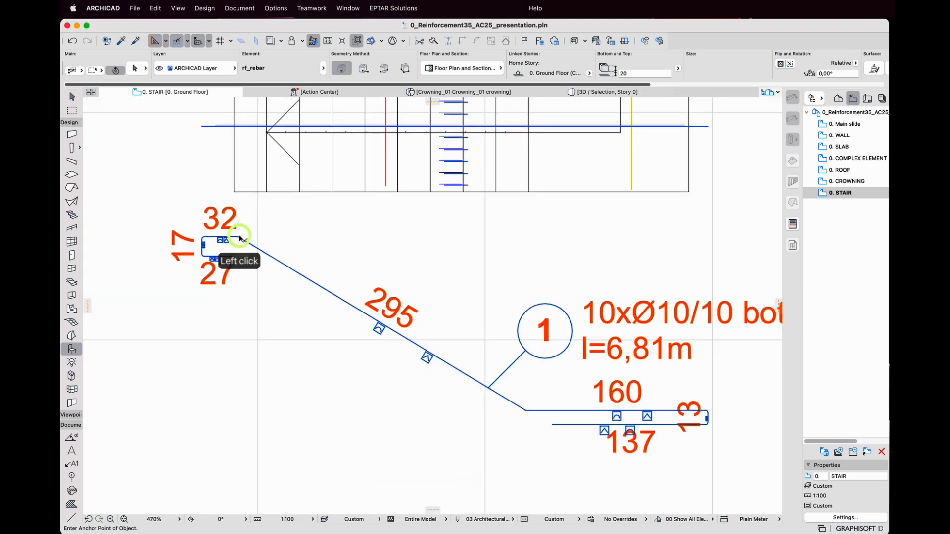
click(240, 238)
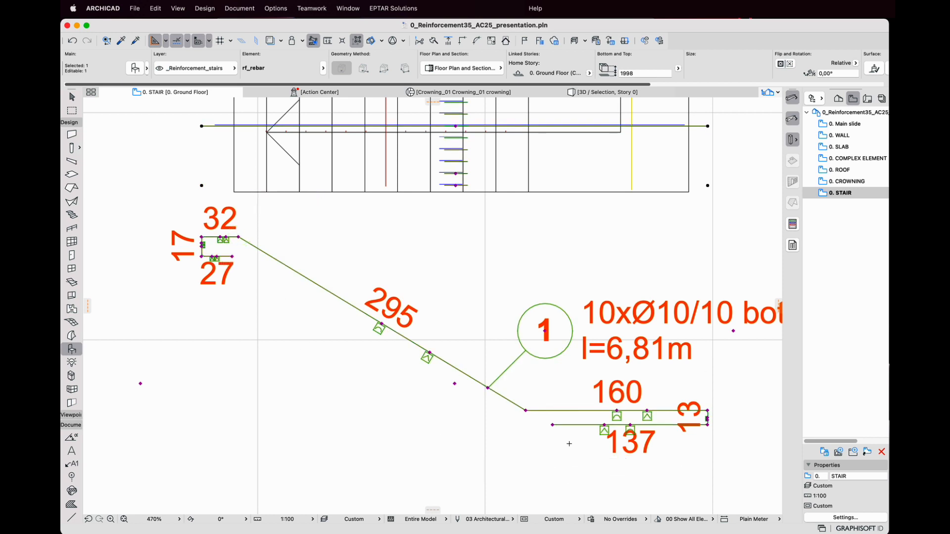
click(553, 424)
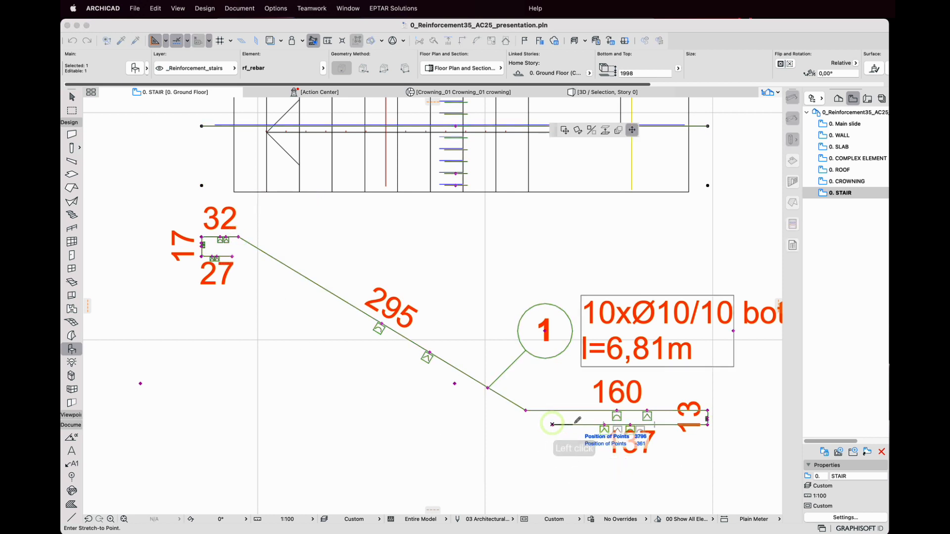
click(579, 424)
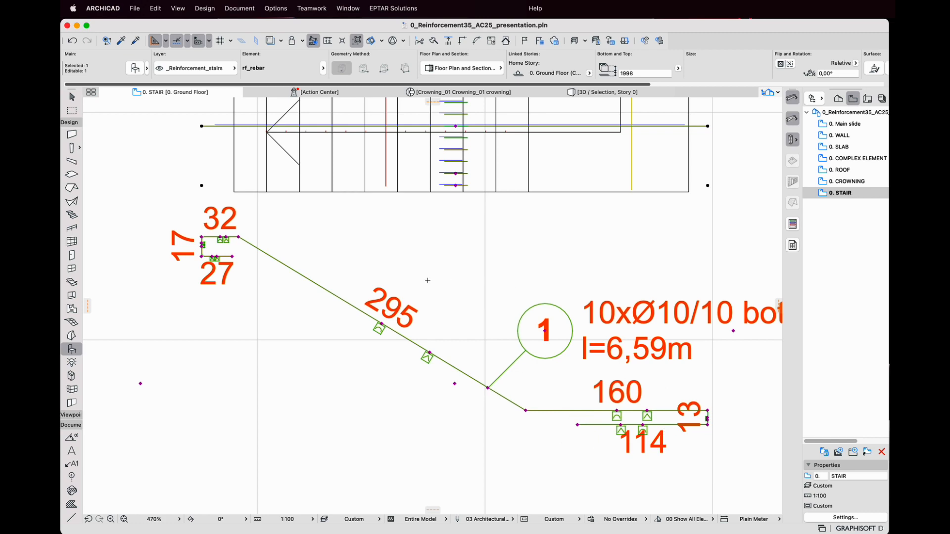
Step: Select the stair together with its reinforcement on the plan and display the selection in 3D, close to the landing
scroll(427, 280, down, 5)
middle_drag(583, 321, 569, 377)
click(633, 373)
shift+click(268, 146)
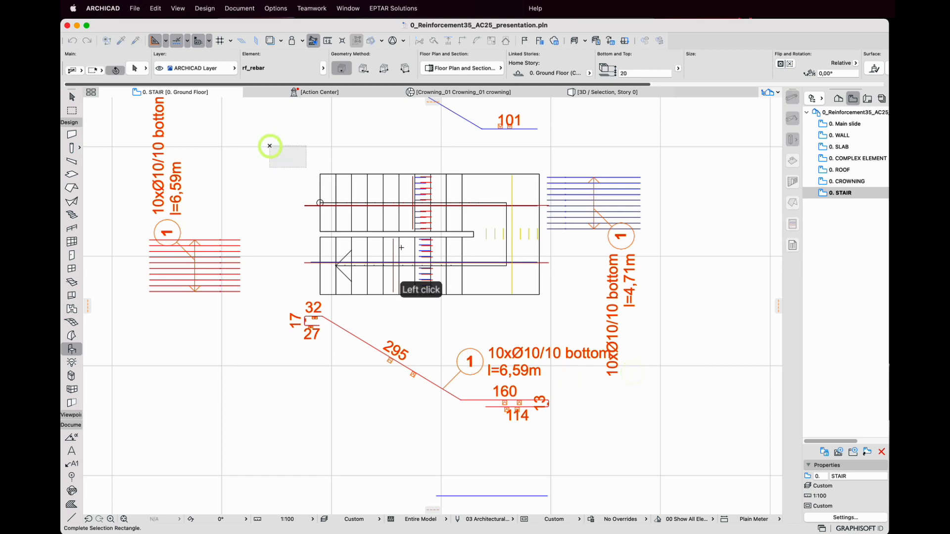
shift+click(663, 429)
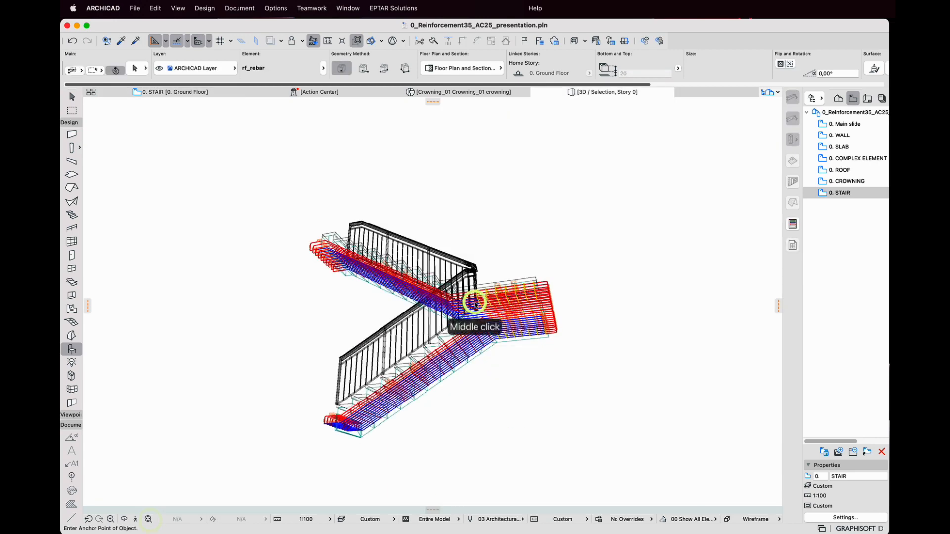
shift+middle_drag(475, 303, 361, 422)
scroll(487, 357, up, 3)
scroll(515, 431, up, 3)
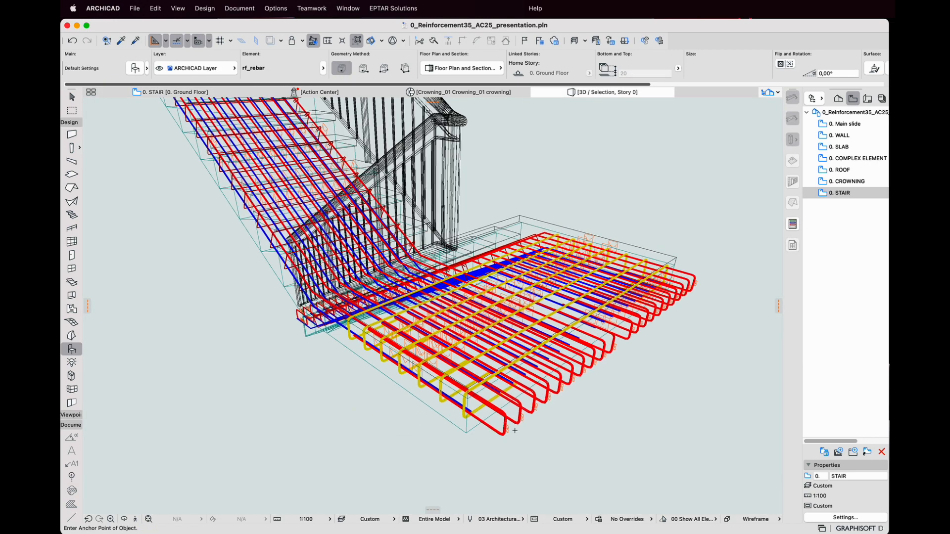
Step: Examine the bent bar ends at the landing and at the end of the lower flight in the 3D view
click(549, 400)
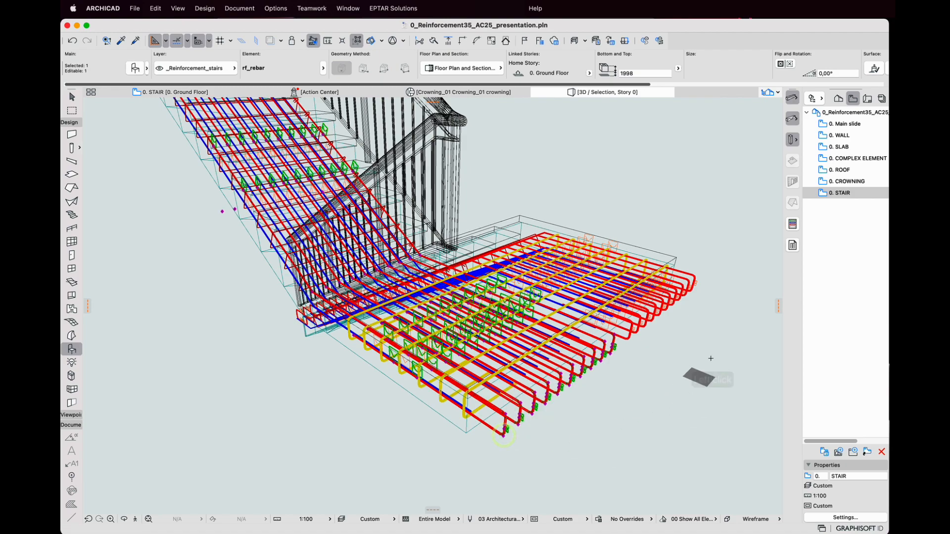
middle_drag(696, 353, 393, 335)
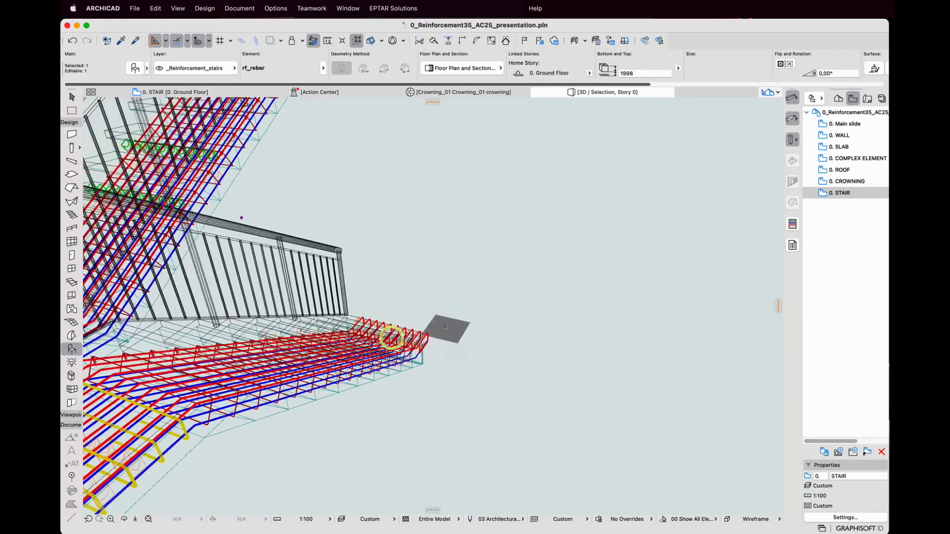
click(441, 331)
shift+click(428, 335)
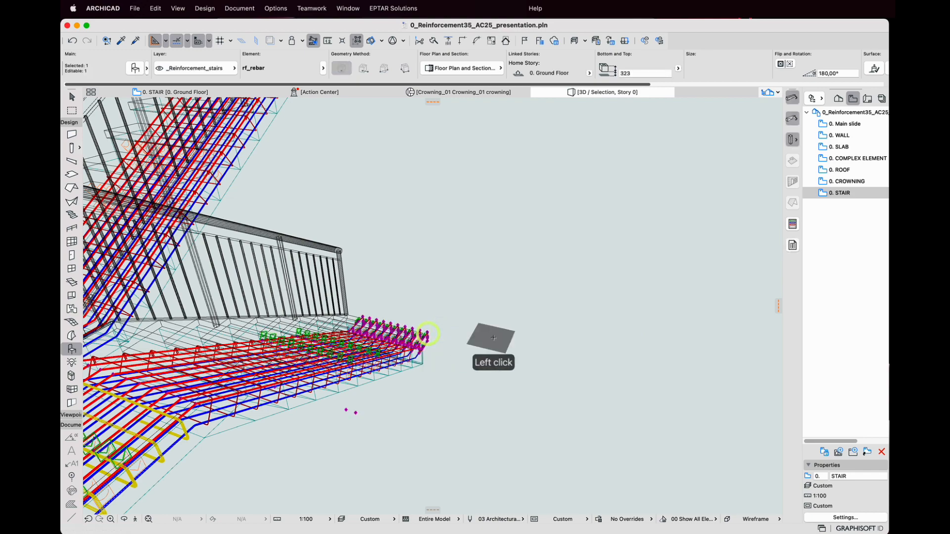
scroll(569, 323, down, 3)
click(467, 428)
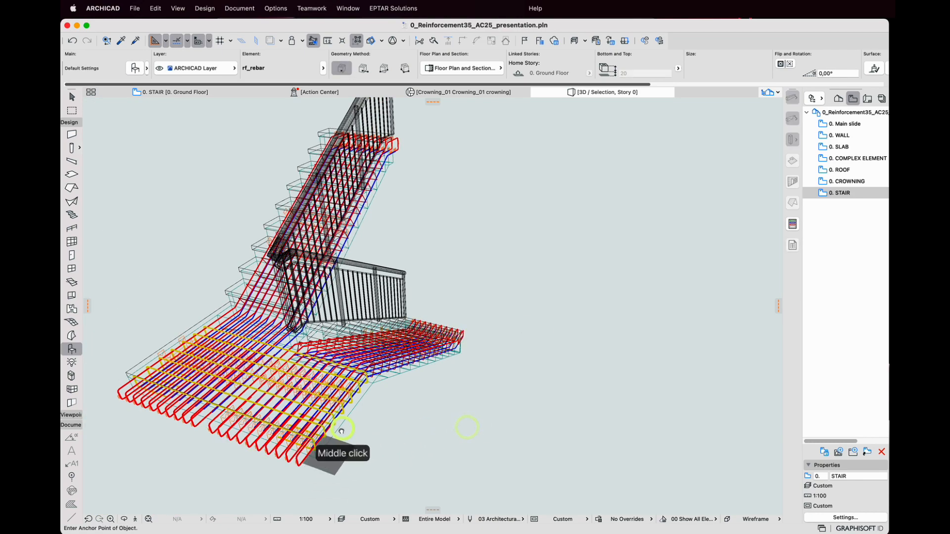
middle_drag(339, 430, 402, 389)
scroll(431, 321, up, 3)
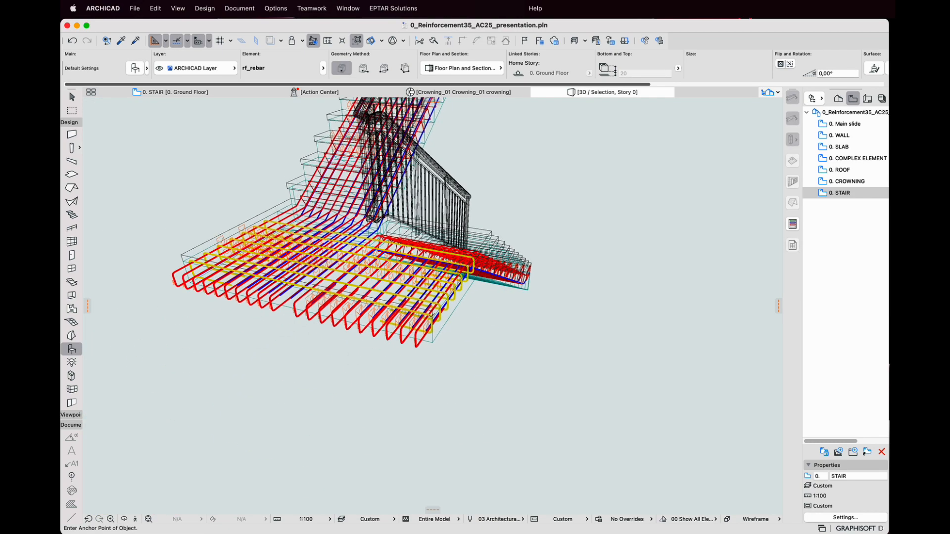
Step: Return to the floor plan and remove the stair from the selection, keeping only its reinforcement selected
click(169, 92)
scroll(341, 256, down, 2)
scroll(339, 261, down, 1)
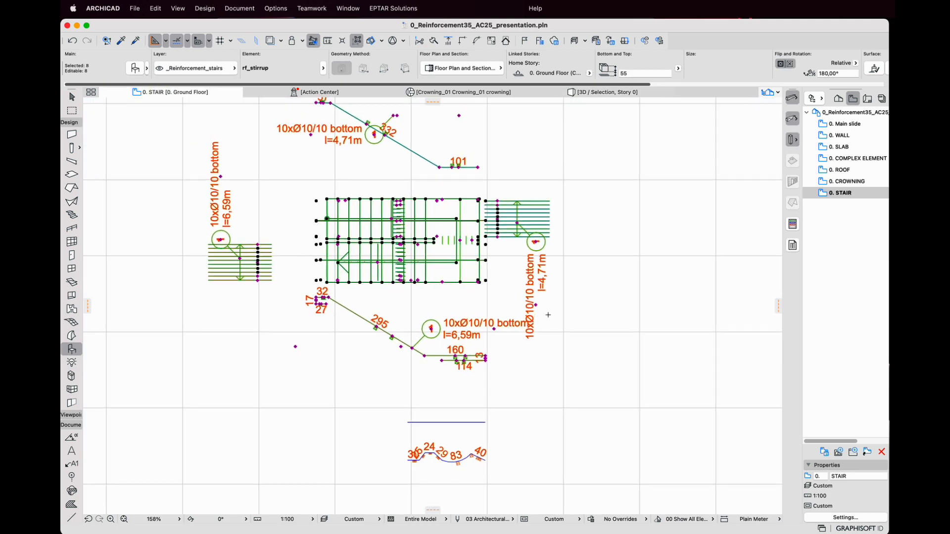
middle_drag(587, 322, 494, 352)
scroll(493, 351, down, 1)
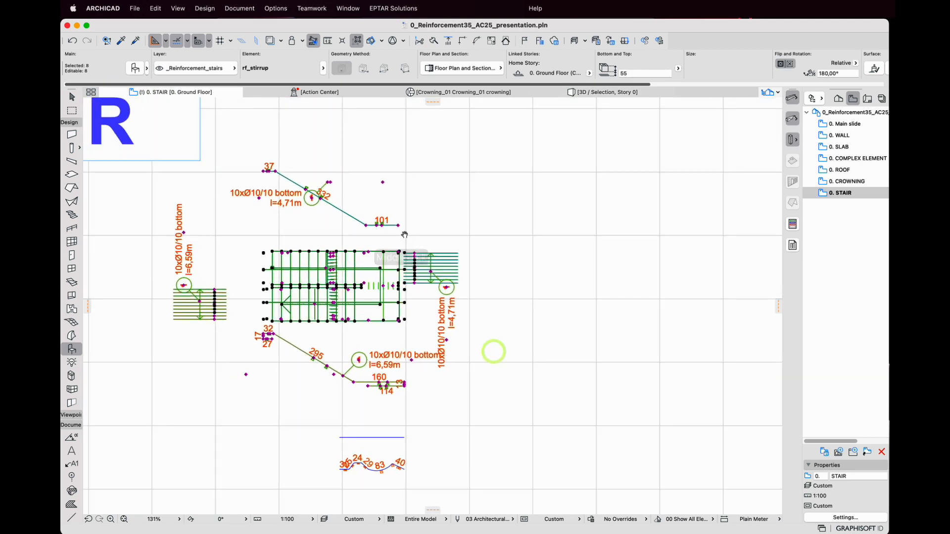
shift+click(347, 252)
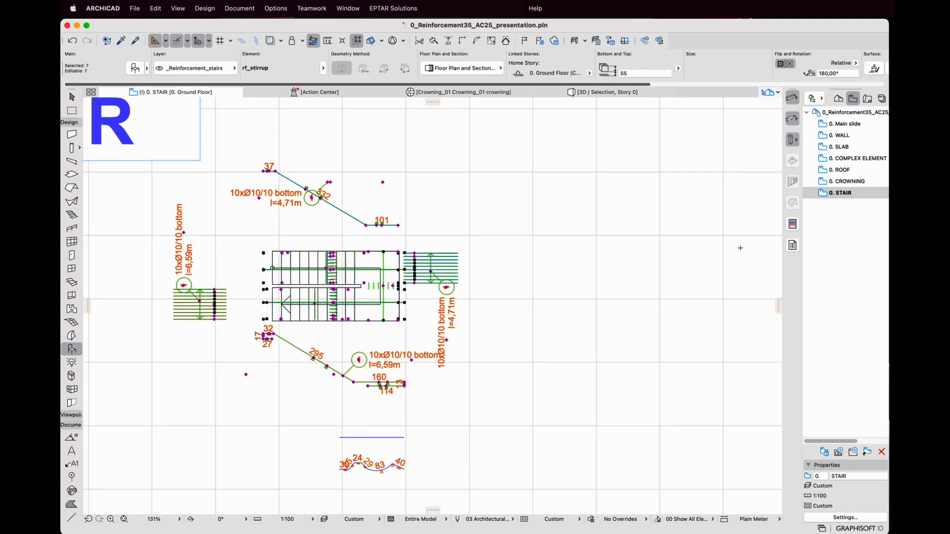
click(790, 225)
click(503, 225)
middle_drag(544, 299, 292, 263)
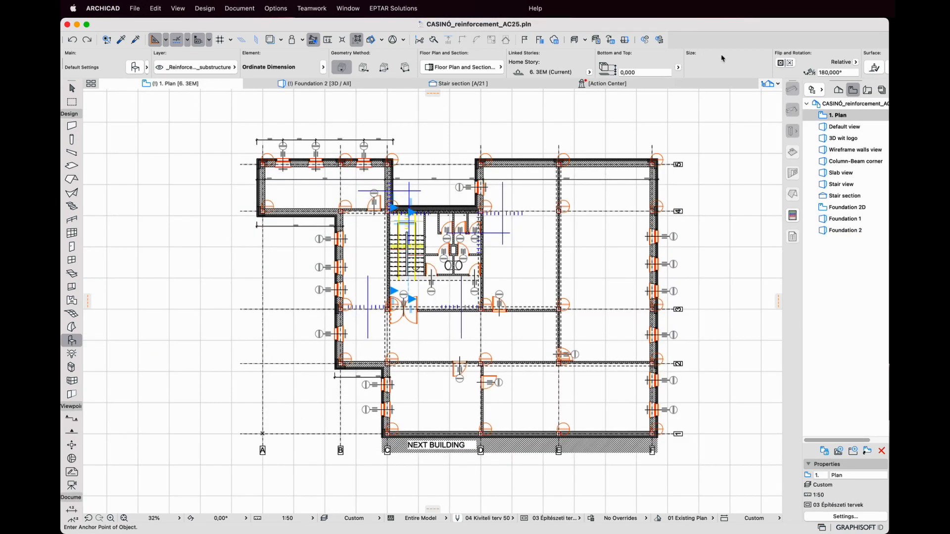
Step: Switch to the CASINÓ_reinforcement_AC25.pln project and look over its floor plan and Default view
click(722, 57)
scroll(728, 341, up, 2)
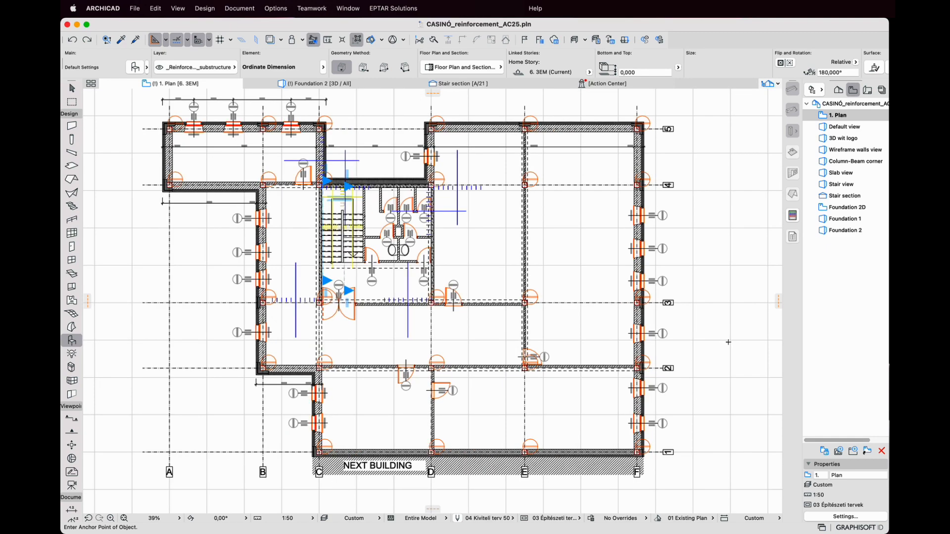
scroll(728, 342, down, 2)
scroll(729, 345, up, 2)
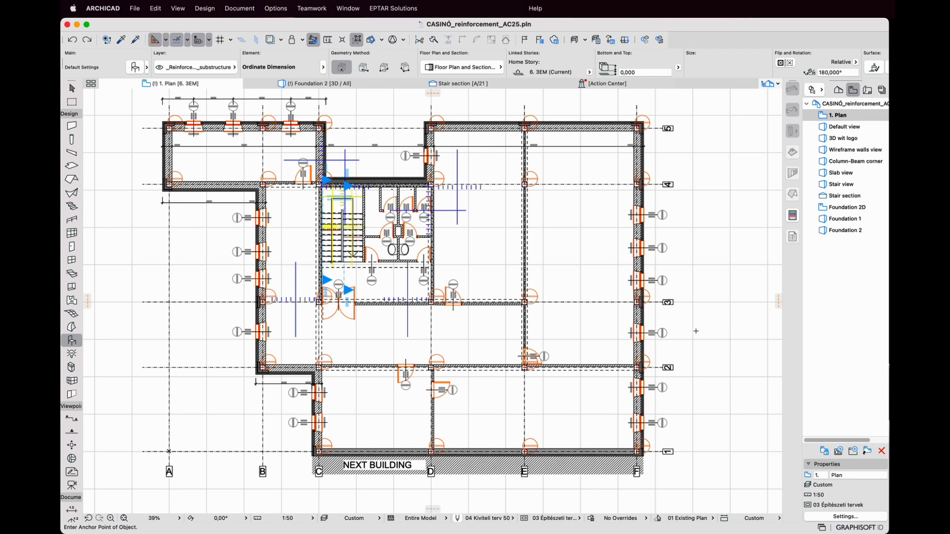
click(826, 128)
shift+middle_drag(726, 260, 497, 310)
Step: Open the Wireframe walls view and examine the building's reinforcement from different sides
click(855, 150)
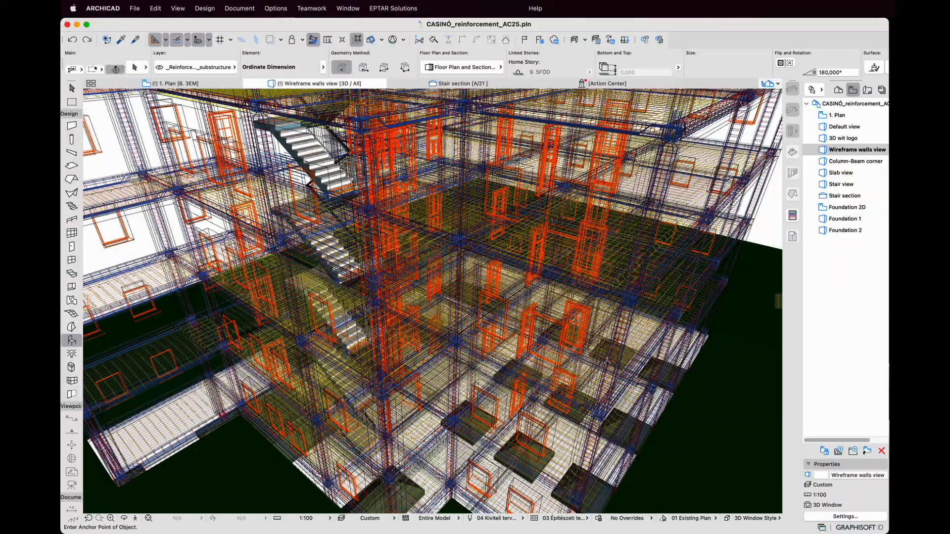
scroll(607, 361, up, 4)
shift+middle_drag(607, 361, 574, 346)
scroll(495, 327, down, 5)
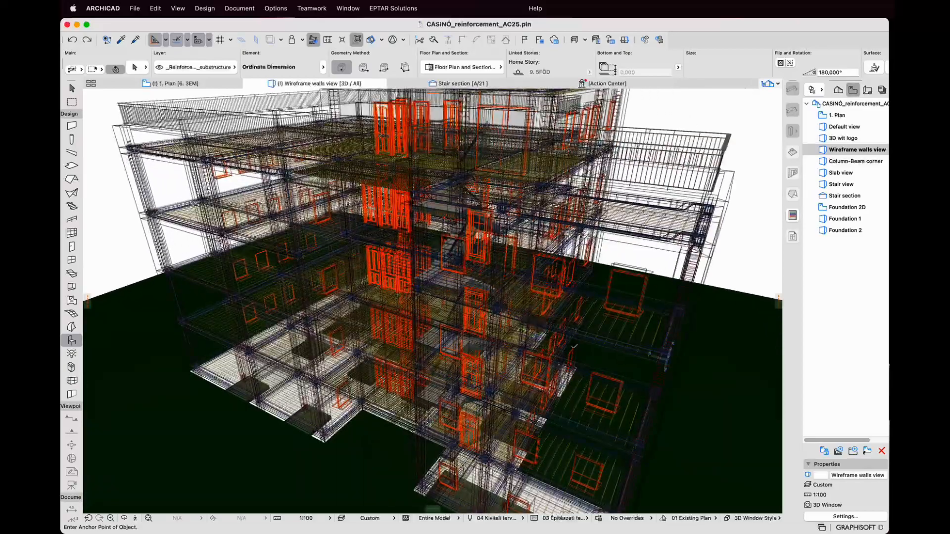
Step: Go through the Column-Beam corner and Stair views, then examine the slab connection in the Stair section
click(825, 162)
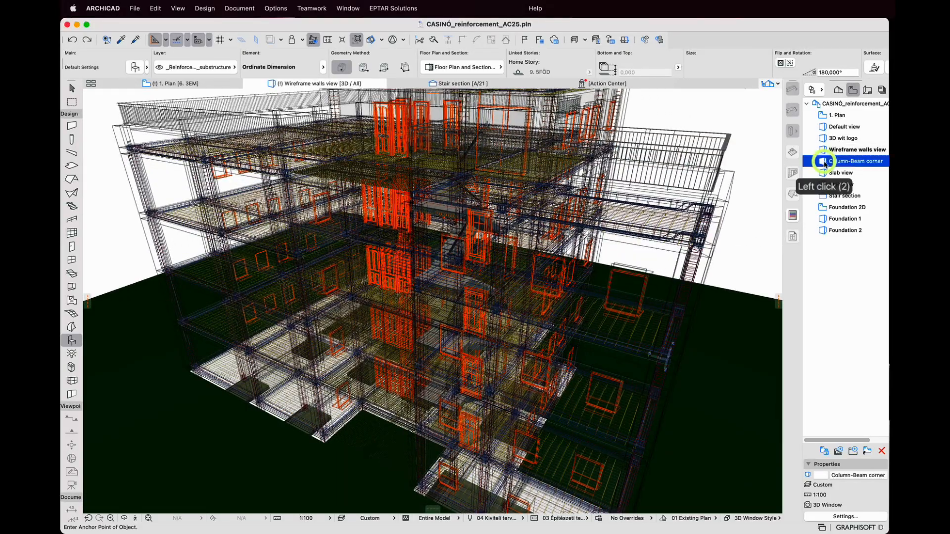
click(823, 184)
click(822, 196)
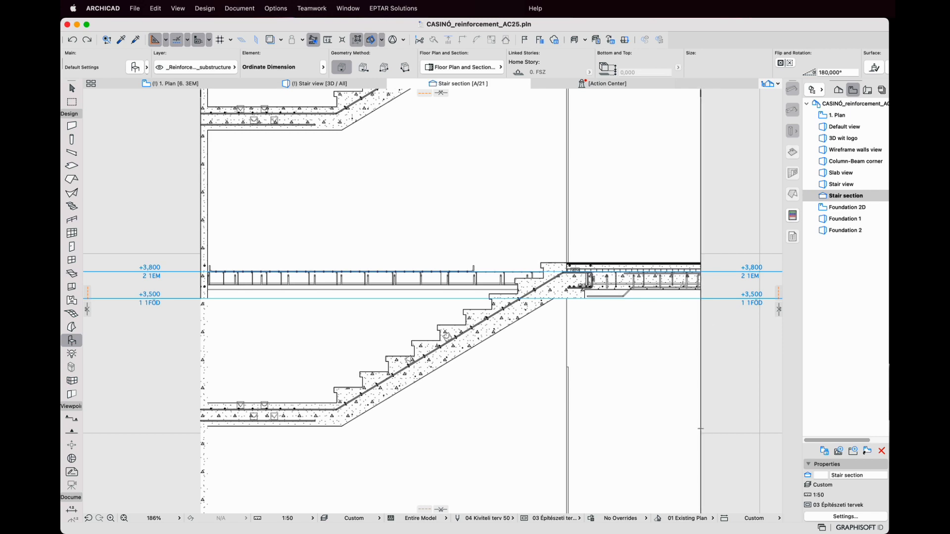
scroll(643, 279, up, 6)
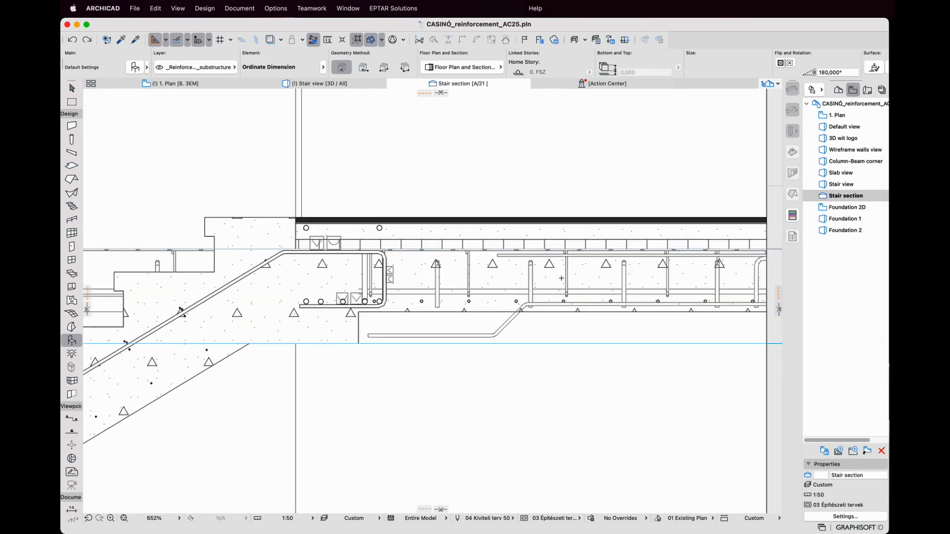
scroll(561, 278, down, 1)
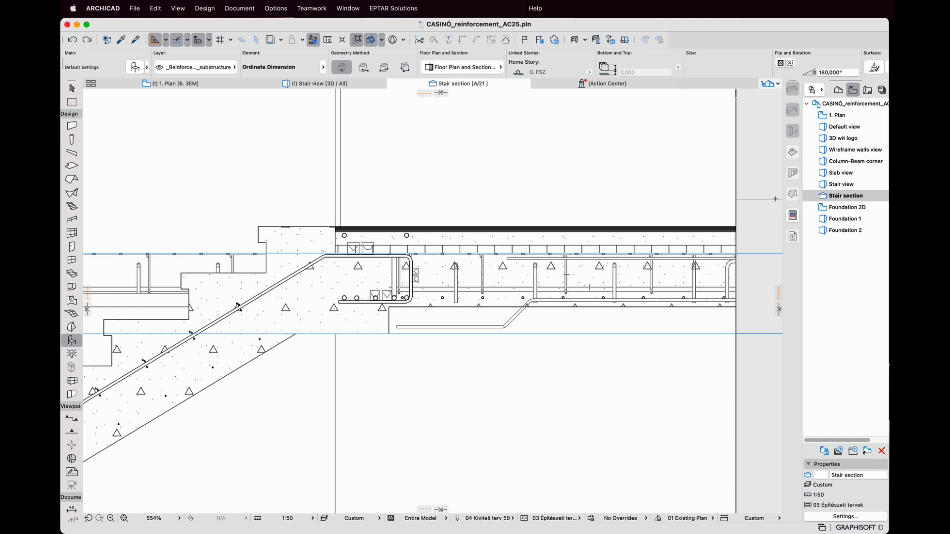
Step: View the foundation reinforcement in the saved views Foundation 2D, Foundation 1 and Foundation 2
double_click(841, 207)
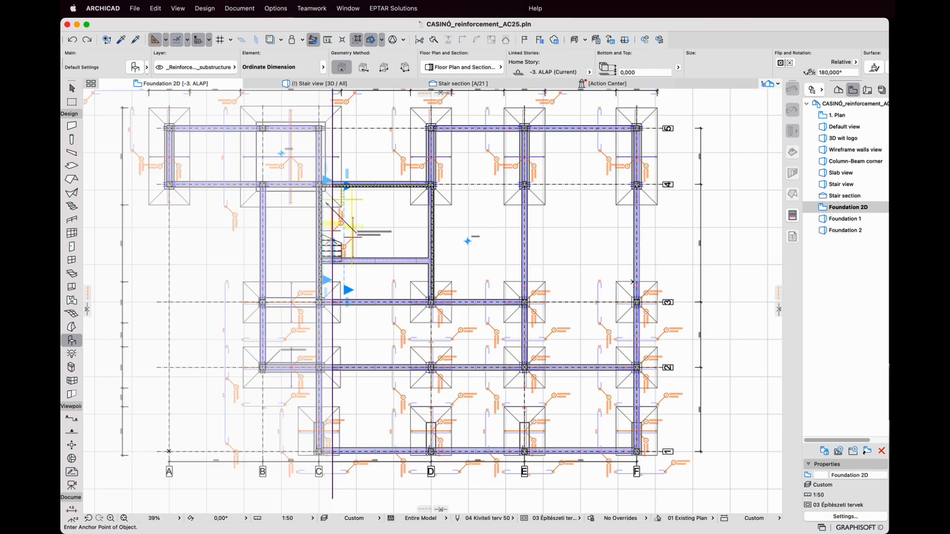
scroll(632, 282, down, 2)
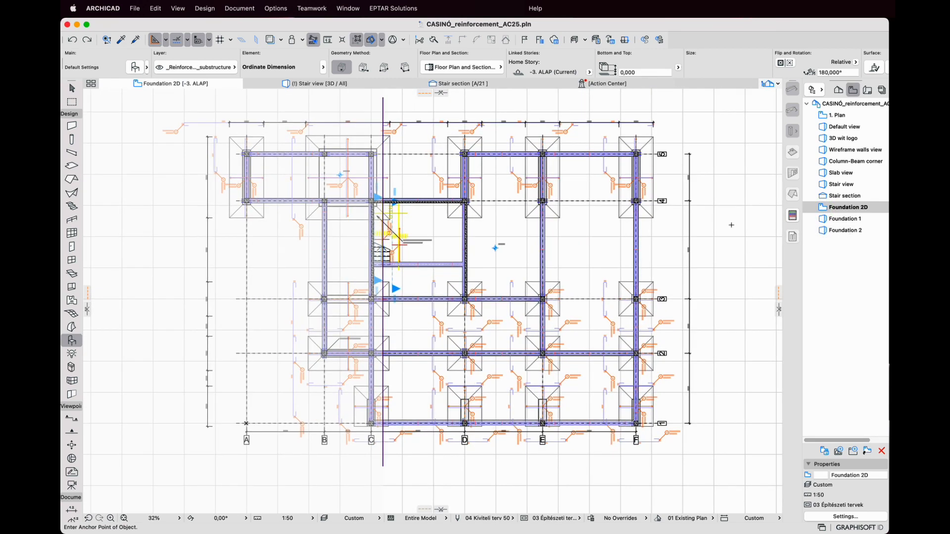
double_click(824, 219)
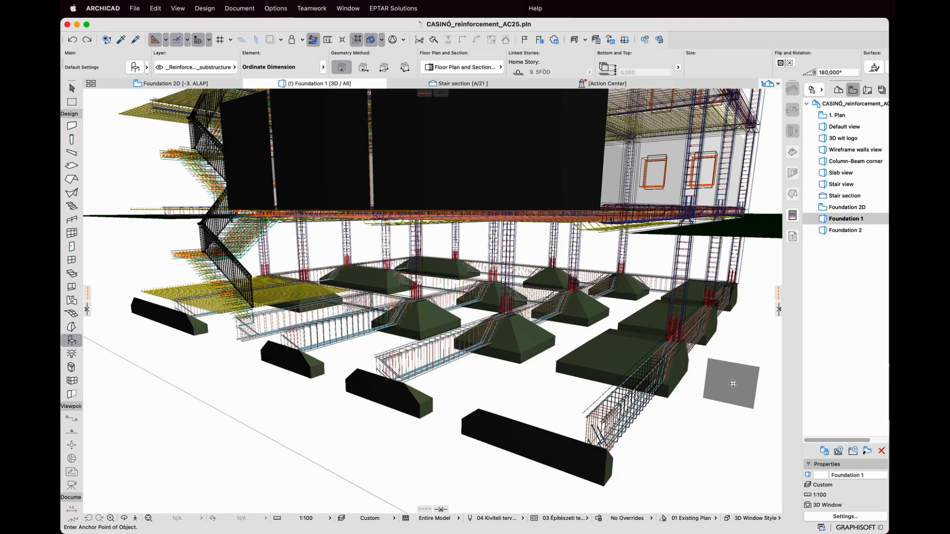
double_click(827, 230)
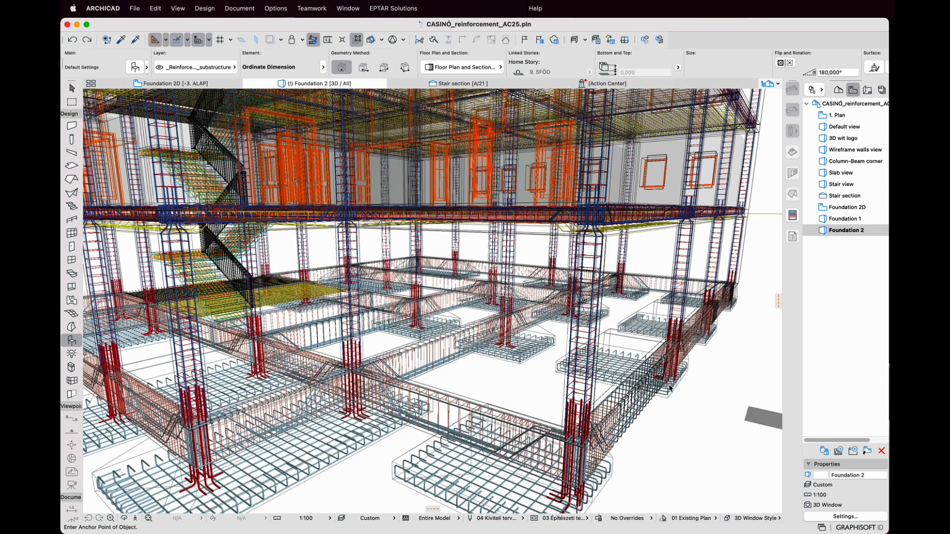